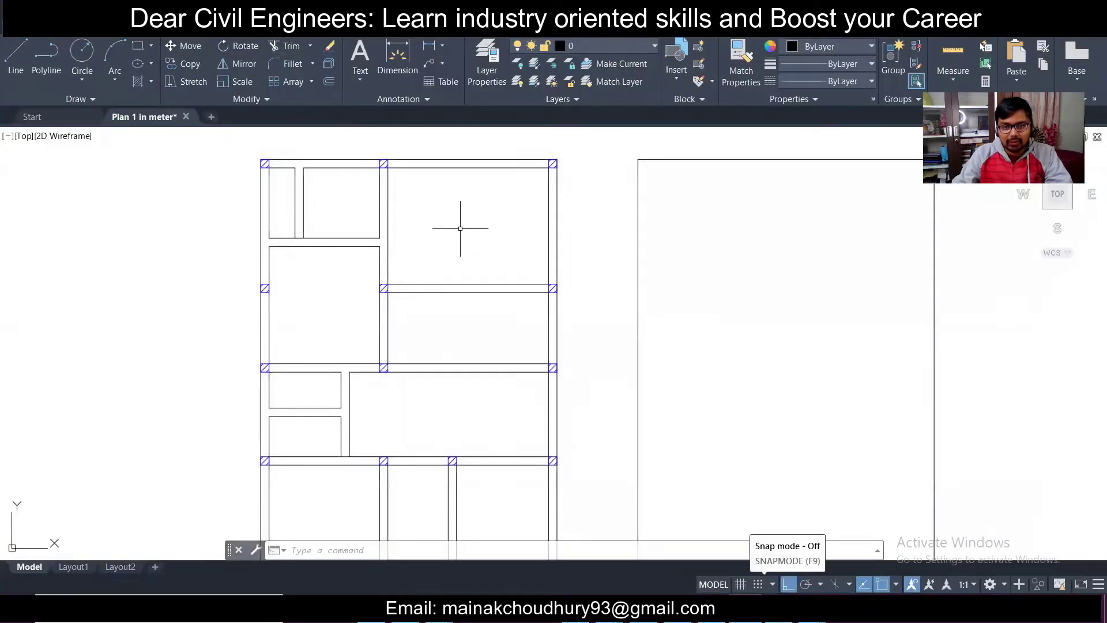
scroll(461, 229, down, 2)
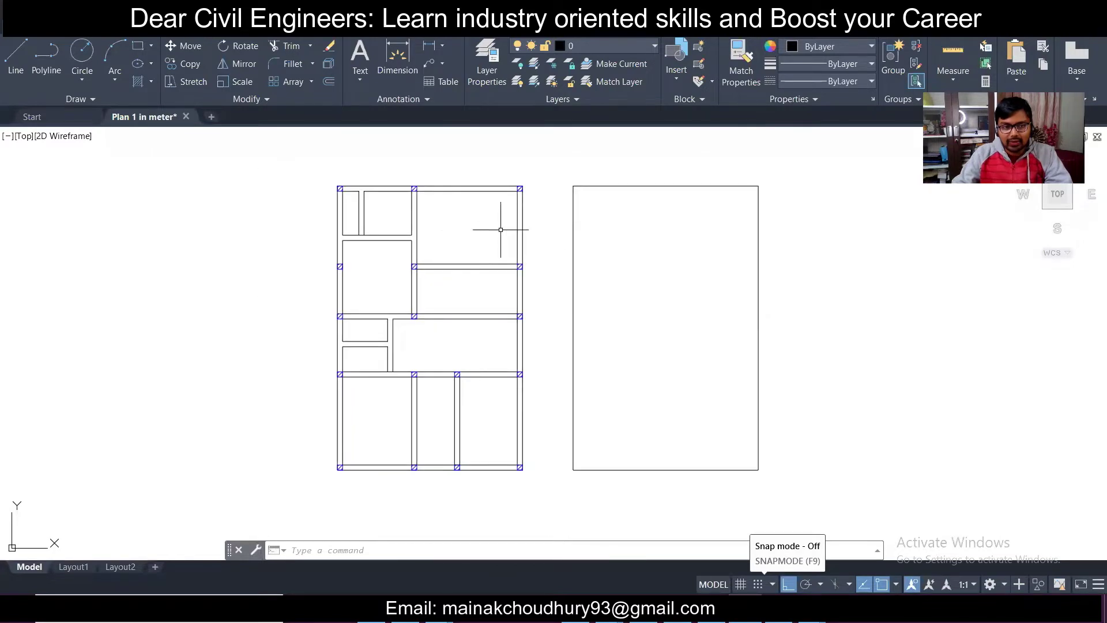
scroll(391, 243, up, 1)
scroll(392, 243, down, 1)
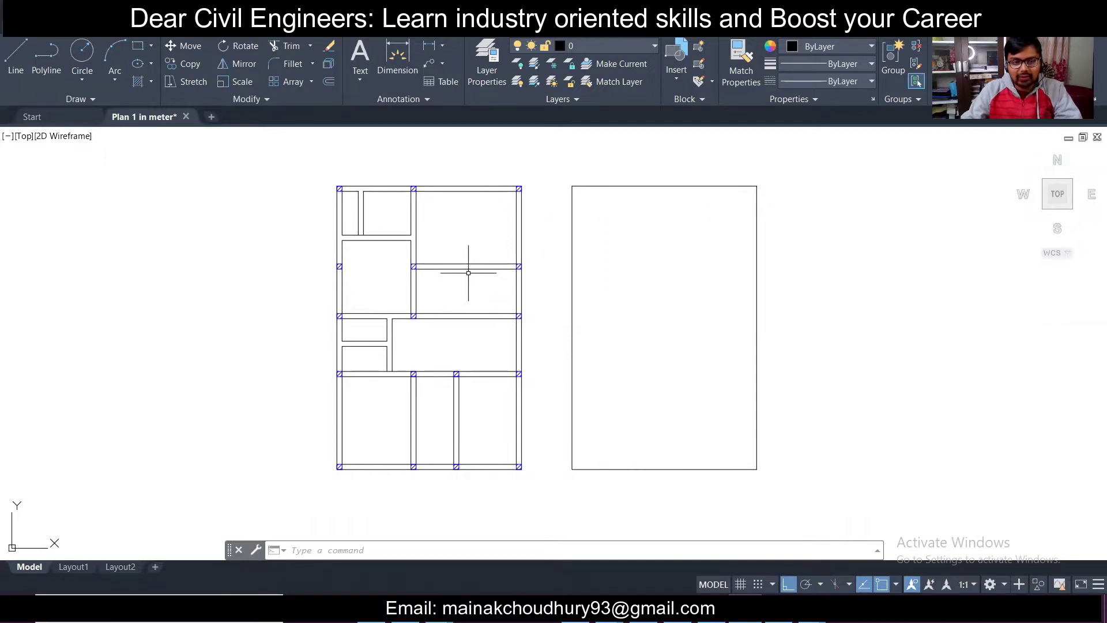
click(14, 61)
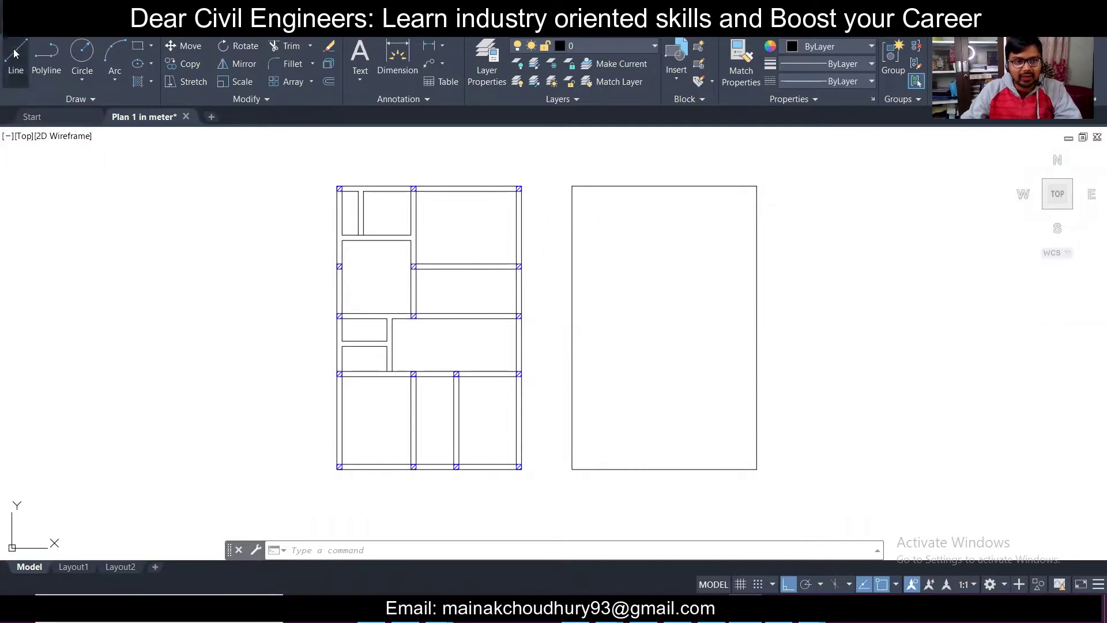
key(Escape)
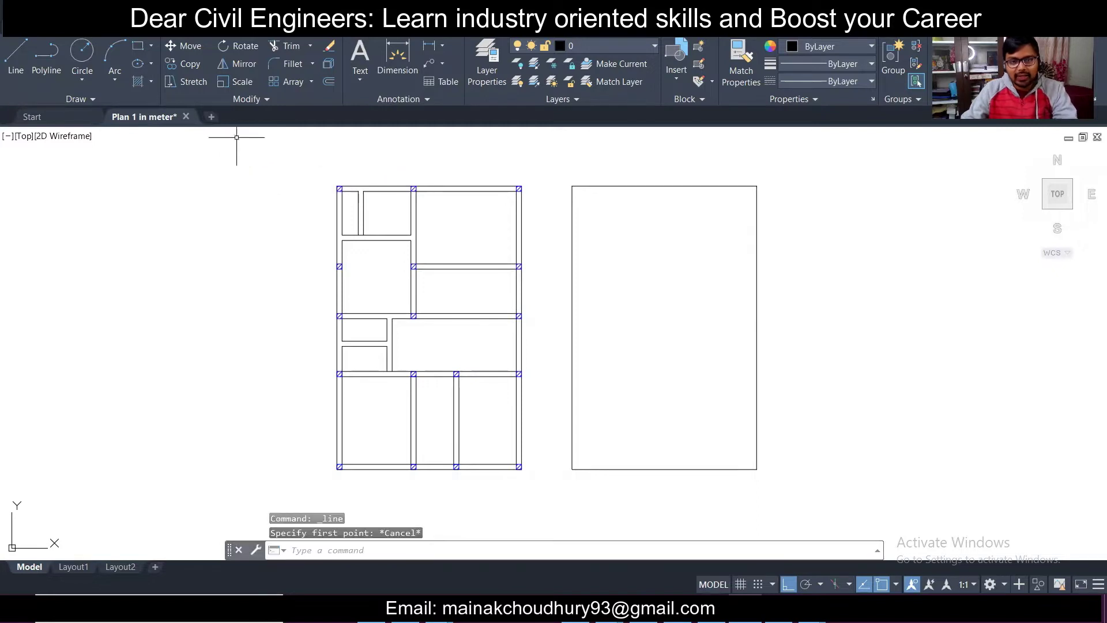
Step: Create a new layer named CL
click(486, 59)
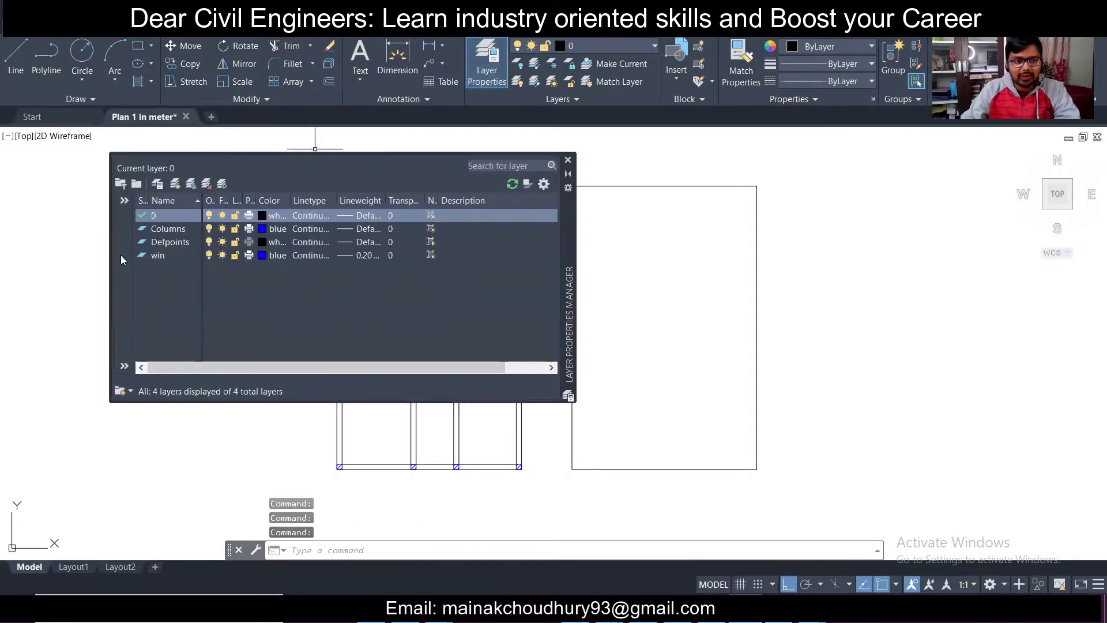
click(158, 184)
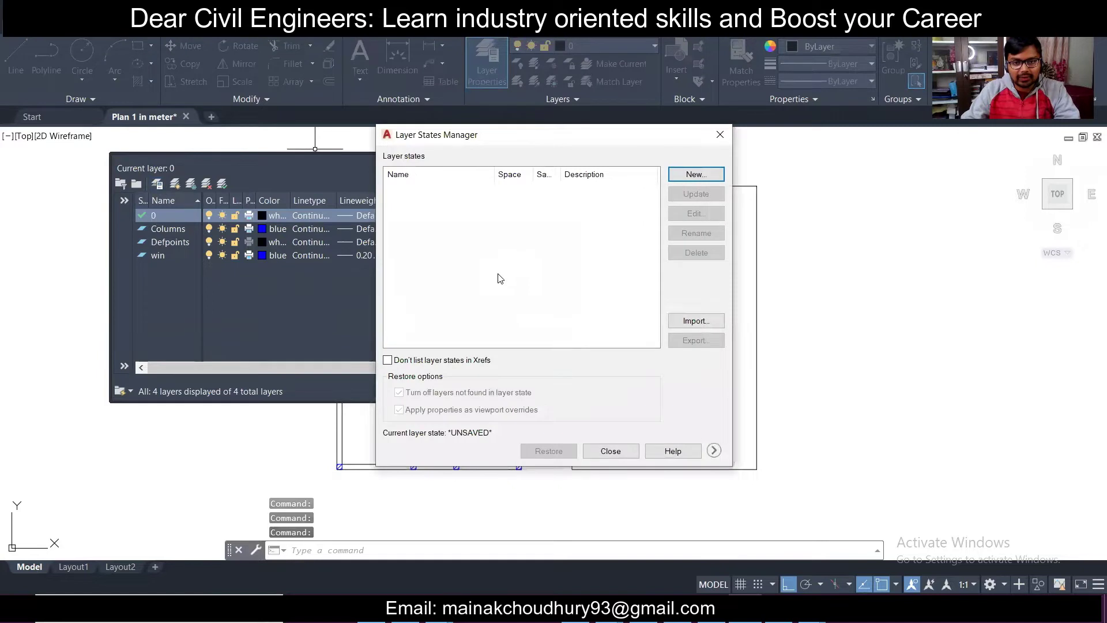
click(720, 134)
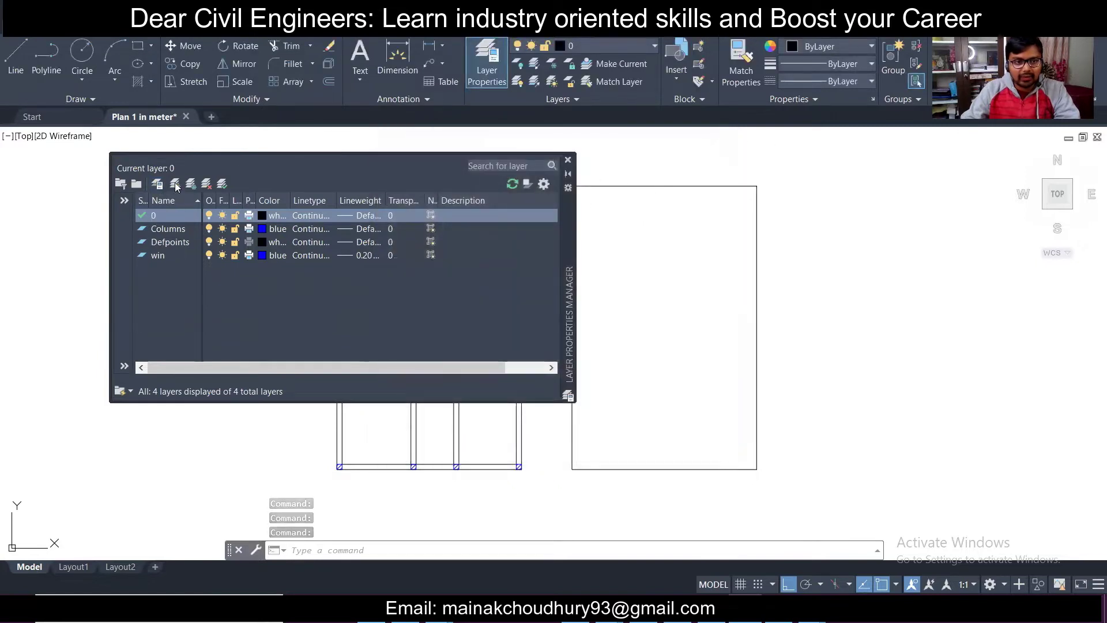
click(176, 184)
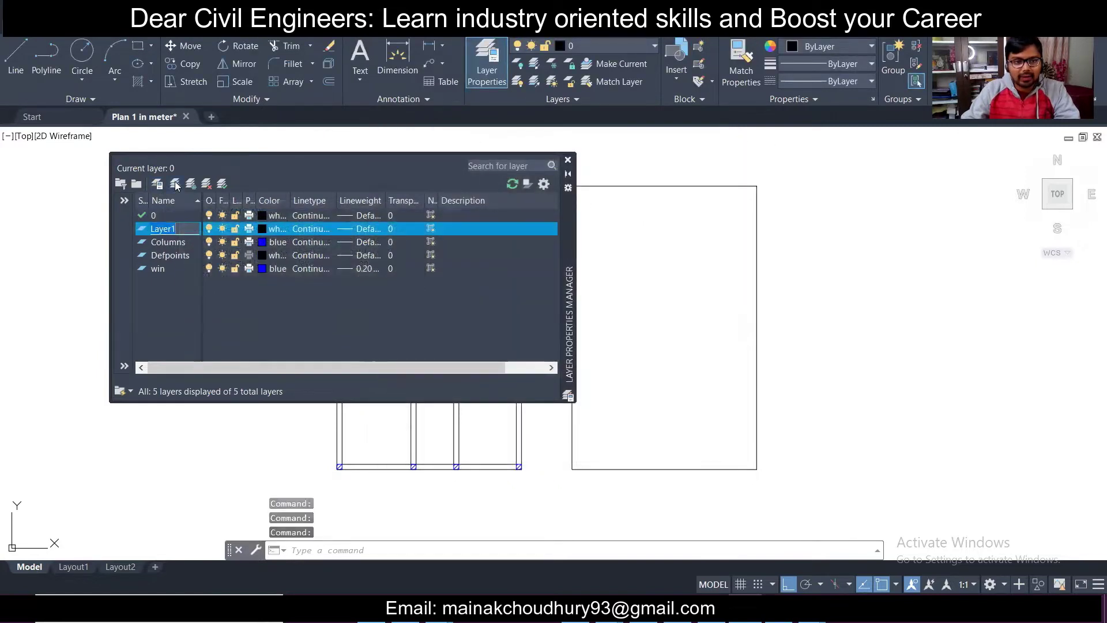
text(CL)
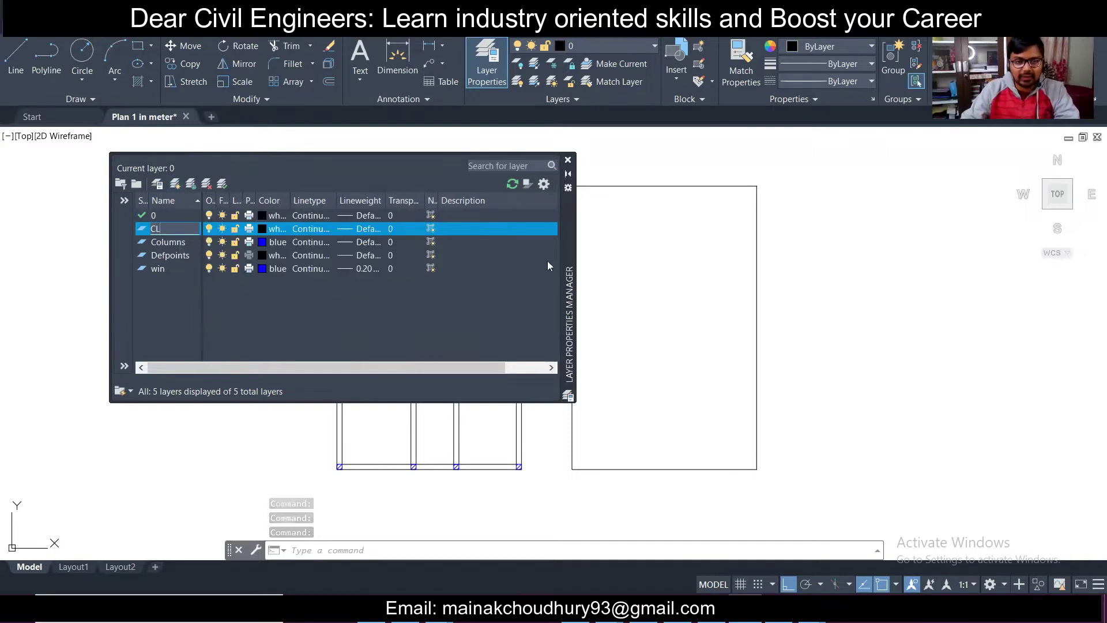
Step: Set the CL layer's color to index 252 and make CL the current layer
click(264, 231)
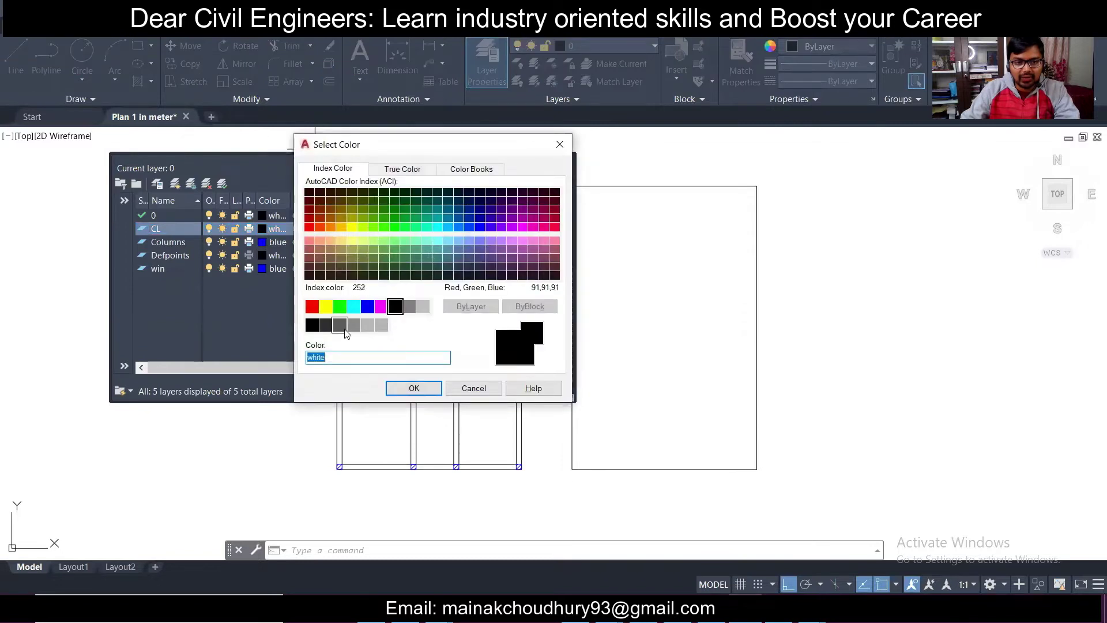
click(345, 330)
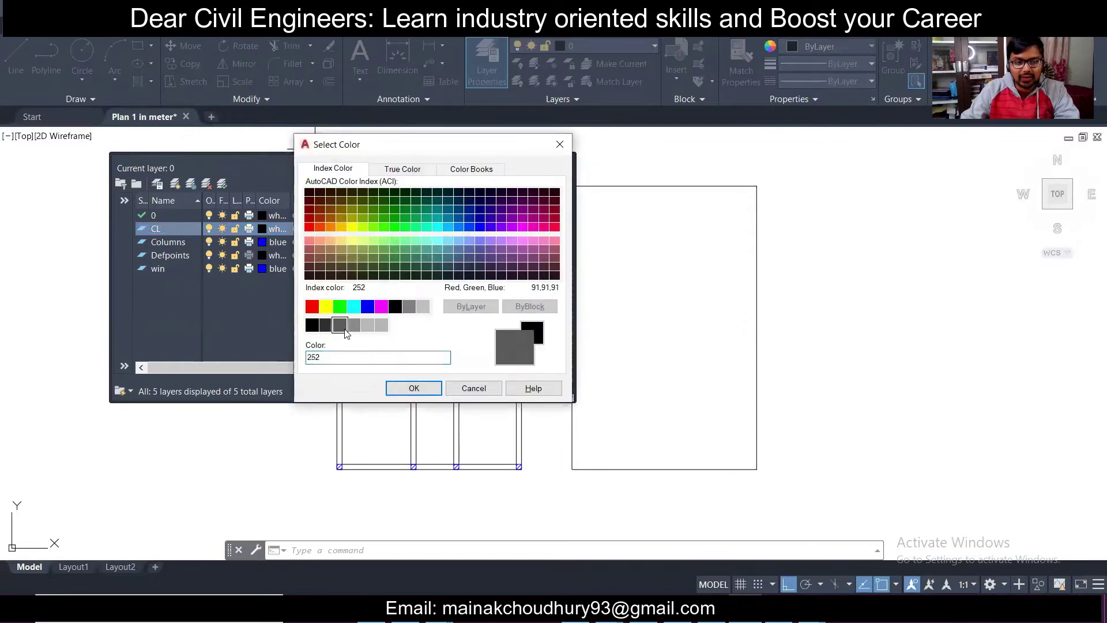
click(408, 388)
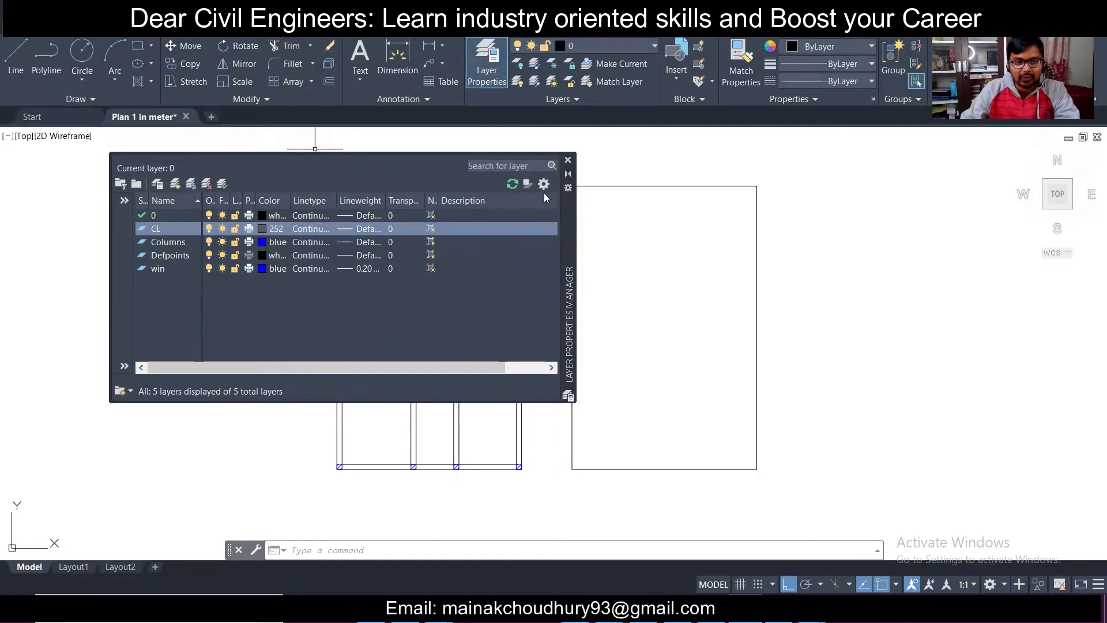
click(568, 162)
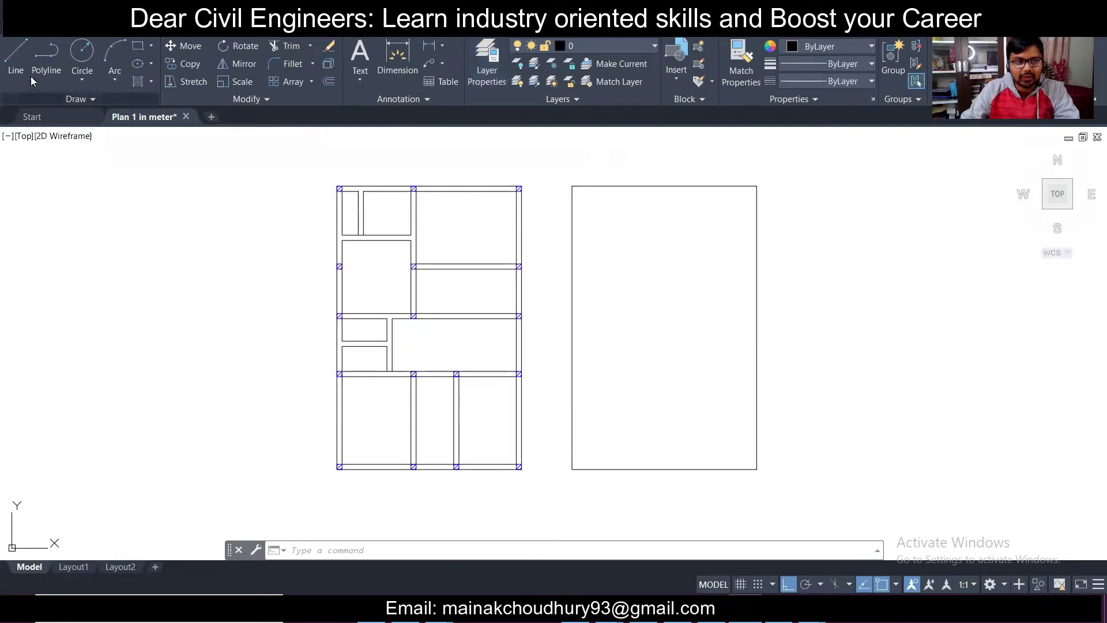
click(573, 46)
click(584, 82)
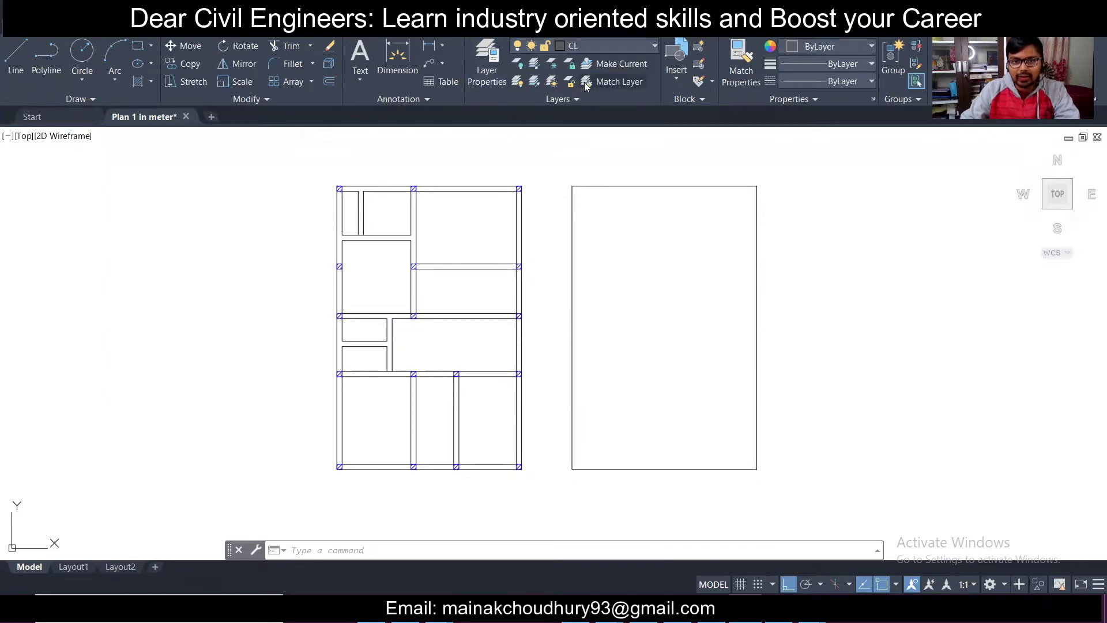
Step: Draw a short vertical line upward from the midpoint of the top-left column's upper edge
click(16, 58)
scroll(354, 188, up, 6)
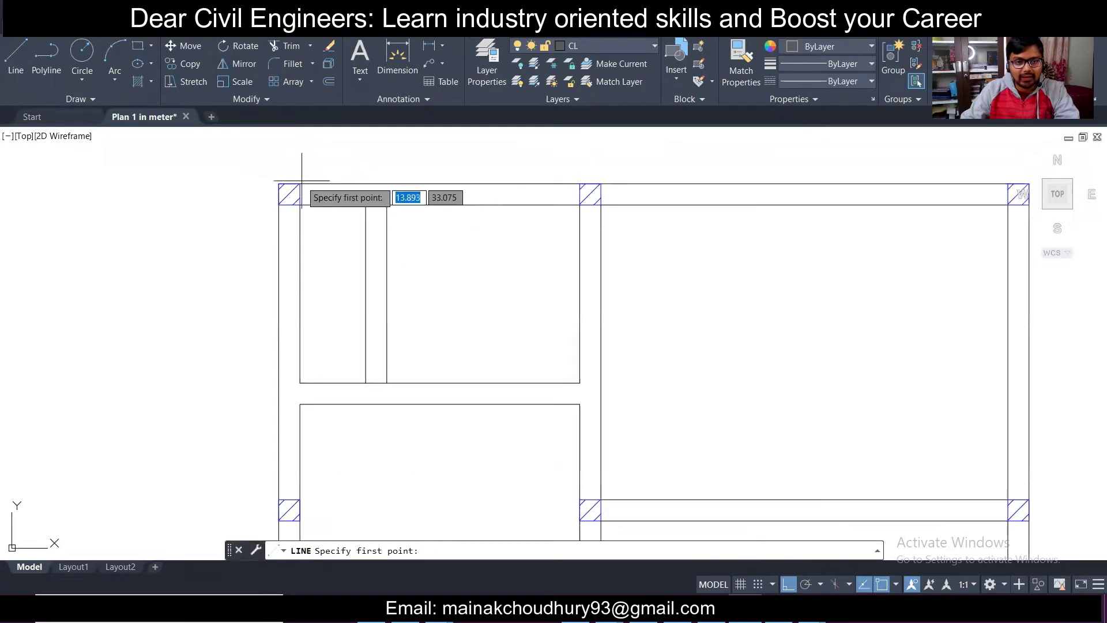
click(289, 195)
middle_drag(299, 137, 309, 251)
click(305, 226)
key(Escape)
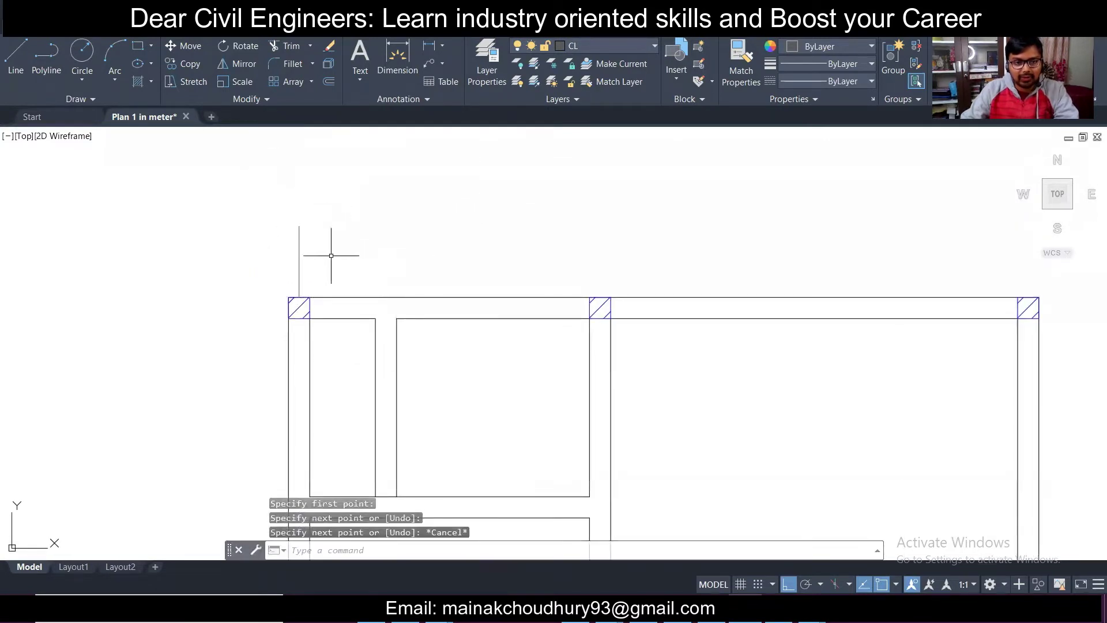
Step: Stretch the vertical line's lower end straight down to a little below the plan's bottom-left column
drag(331, 256, 202, 240)
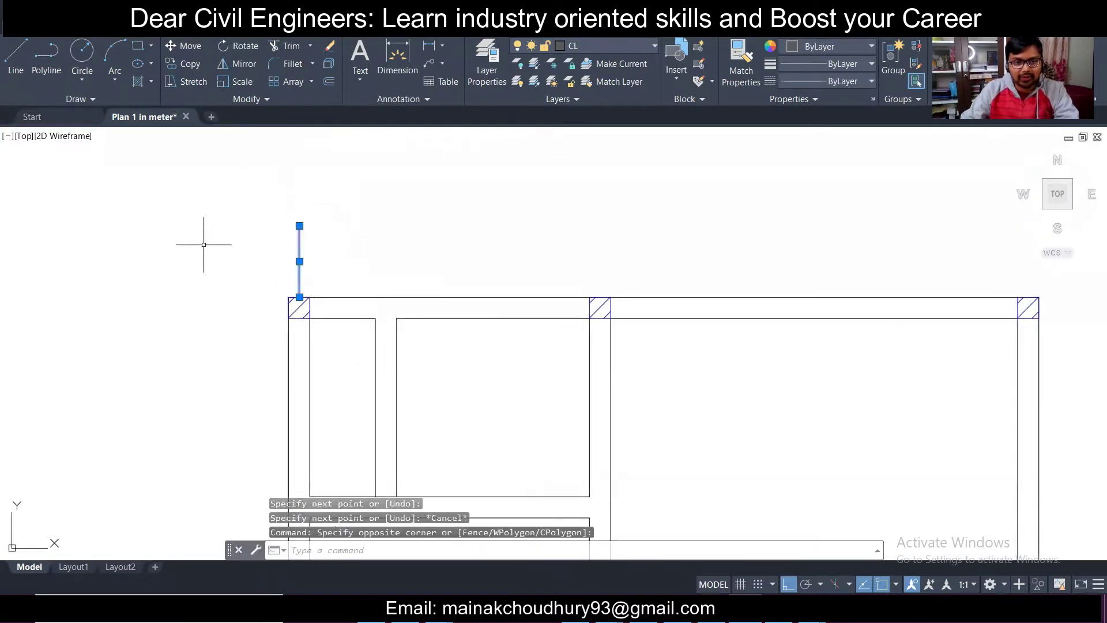
click(300, 298)
scroll(300, 300, down, 4)
middle_drag(265, 366, 296, 241)
scroll(296, 241, up, 6)
click(324, 379)
key(Escape)
Step: Copy the vertical centre line from the bottom-left column's lower edge midpoint to that of the second bottom column
click(285, 355)
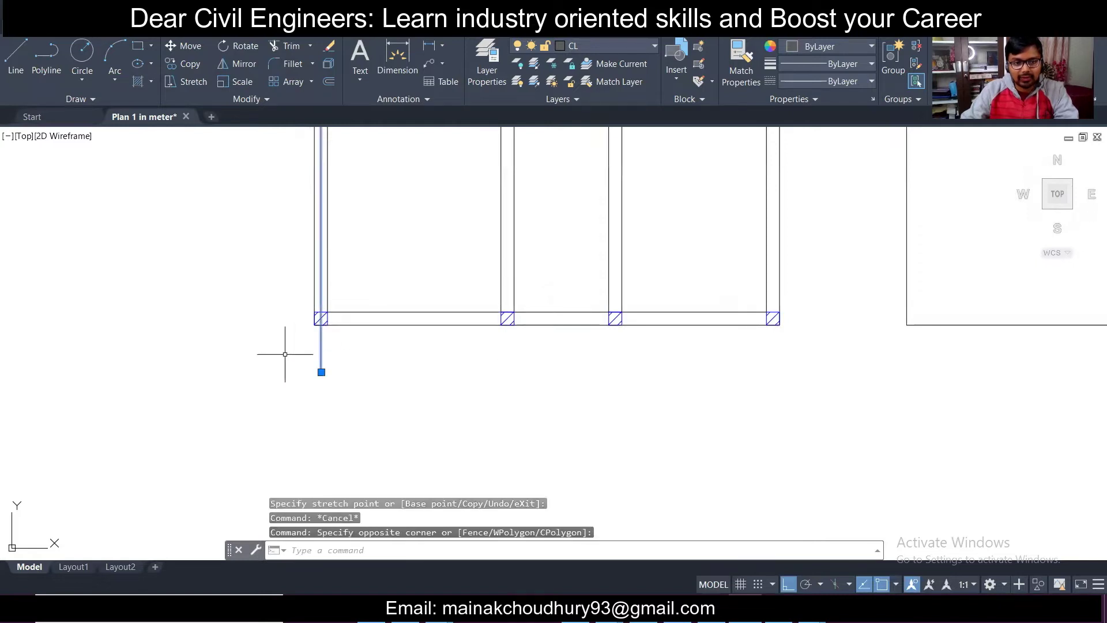
click(186, 64)
scroll(316, 330, up, 4)
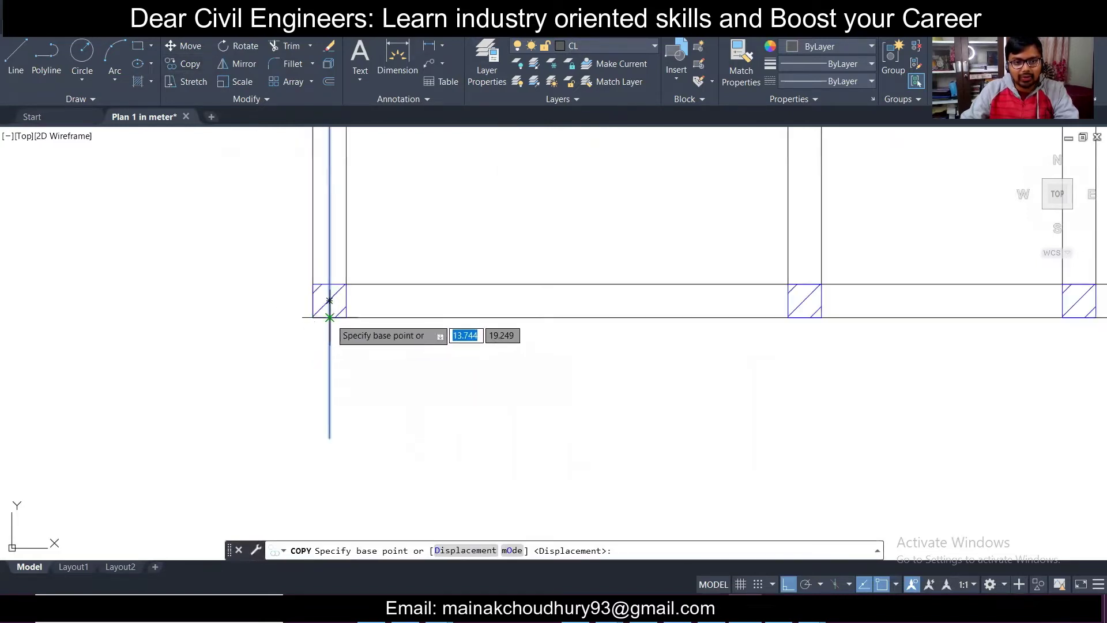
click(329, 317)
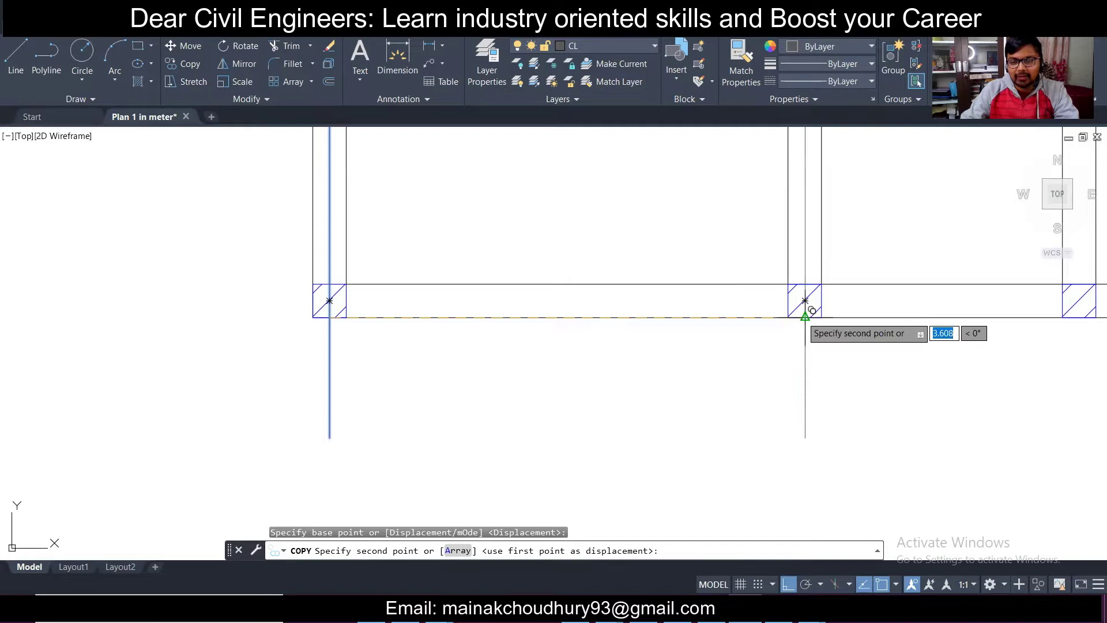
click(806, 316)
Step: Place two more copies of the vertical centre line at the third and fourth columns of the bottom row
scroll(613, 315, down, 4)
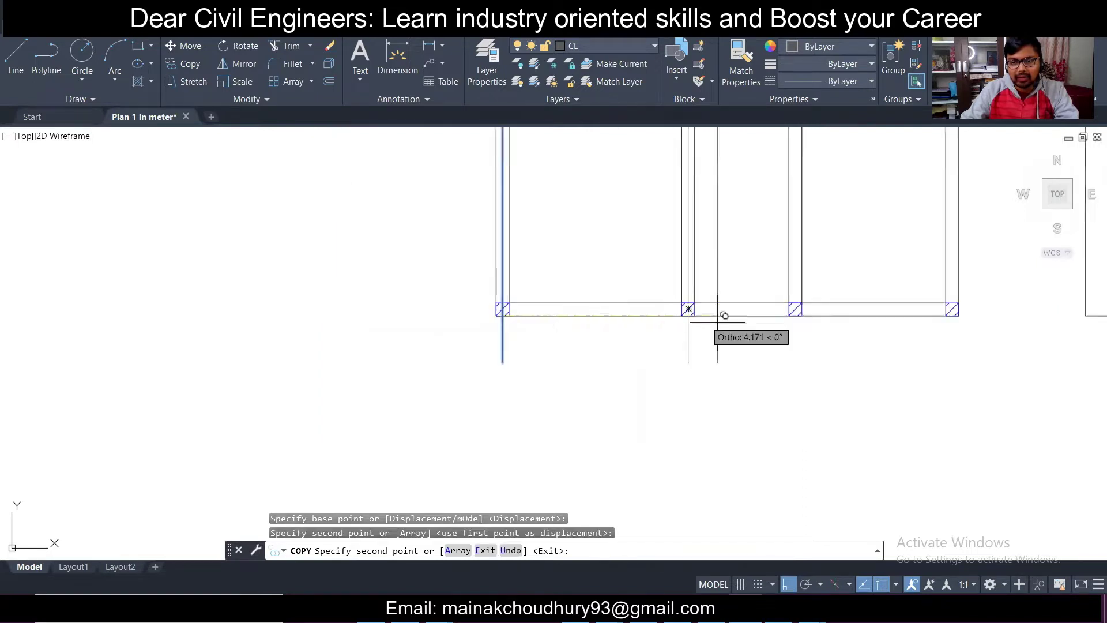
scroll(796, 326, up, 4)
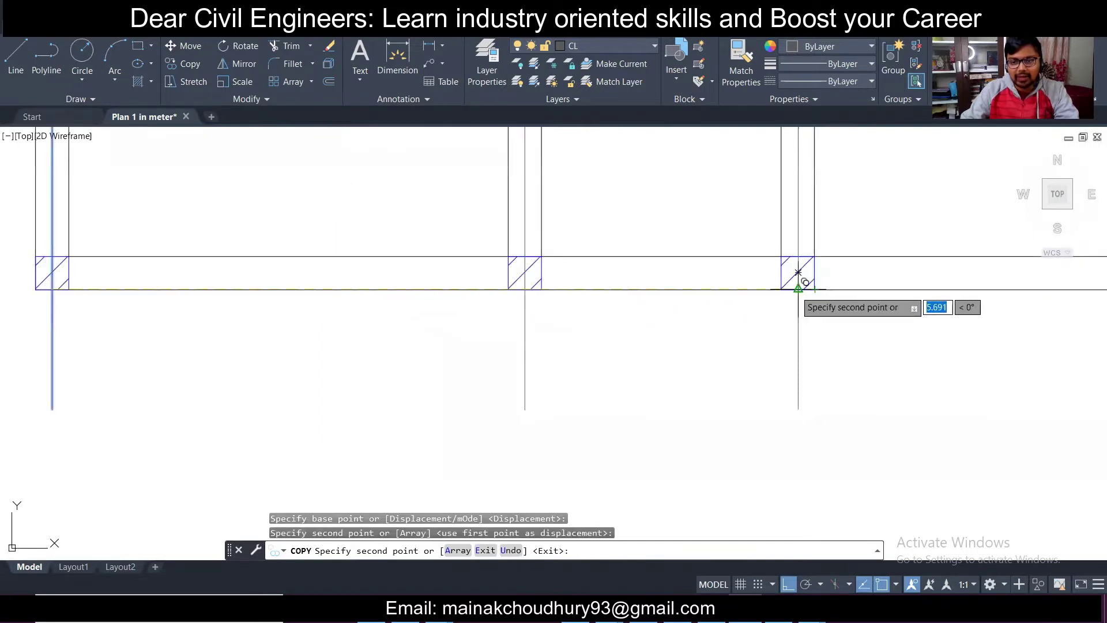
click(799, 287)
scroll(668, 297, down, 2)
scroll(847, 315, up, 2)
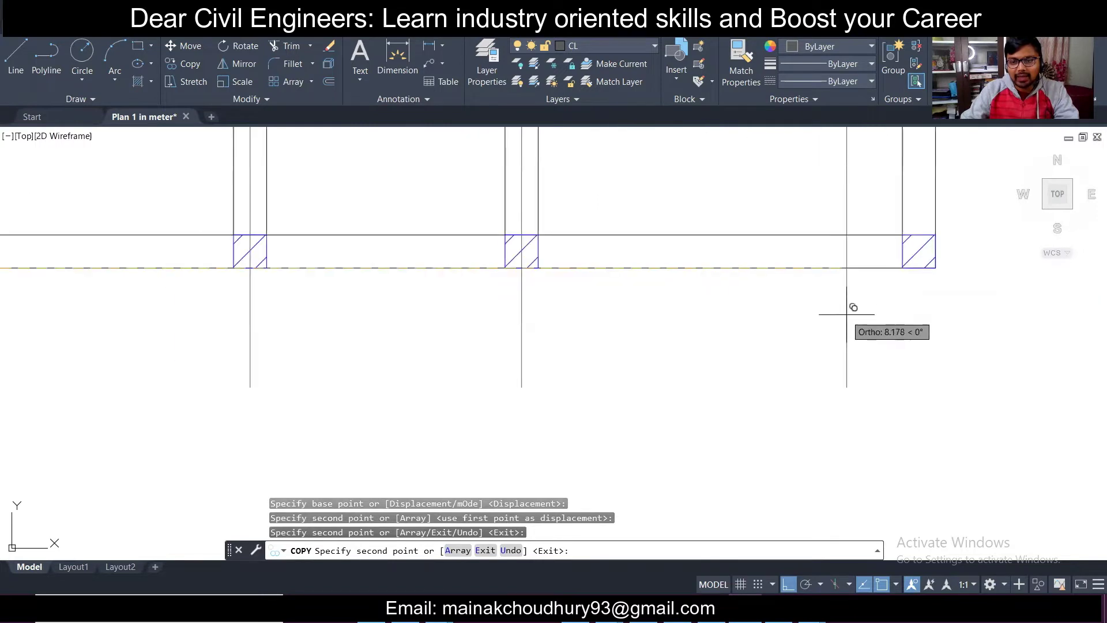
middle_drag(846, 314, 698, 358)
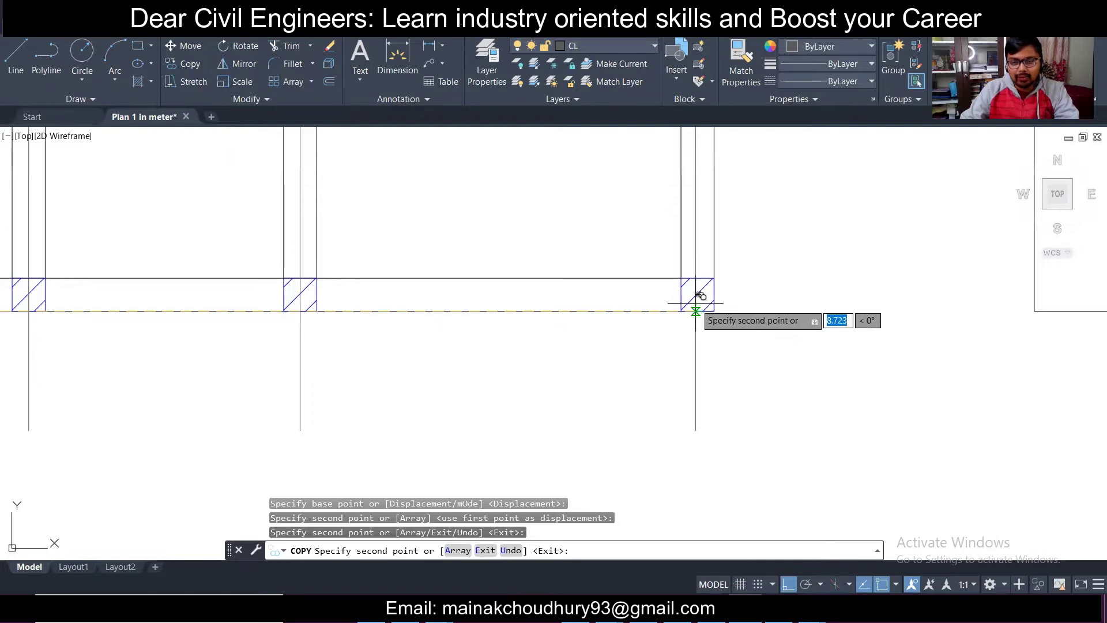
click(698, 297)
scroll(669, 352, down, 4)
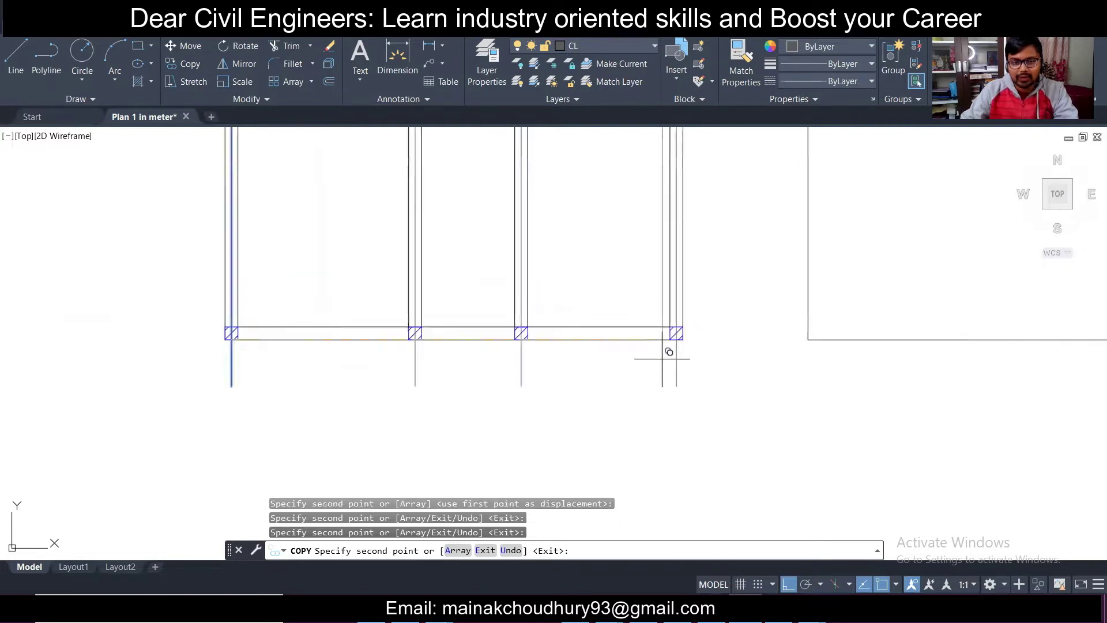
scroll(669, 352, down, 2)
key(Escape)
Step: Draw a horizontal line about 0.48 m long outward from the midpoint of the top-left column's left edge
middle_drag(470, 239, 441, 406)
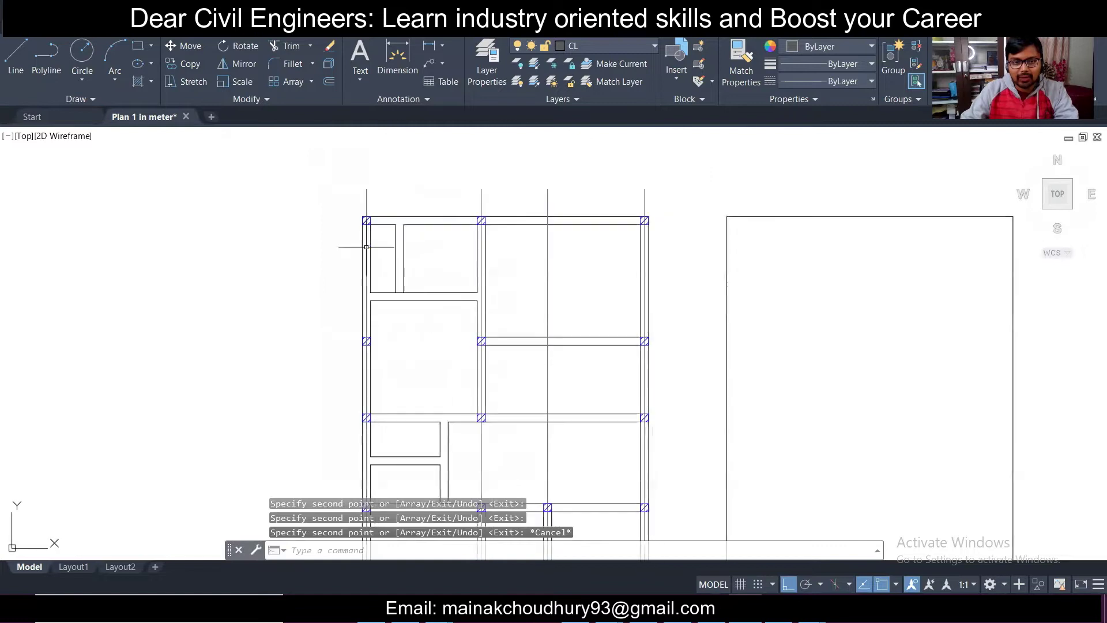
scroll(383, 201, up, 5)
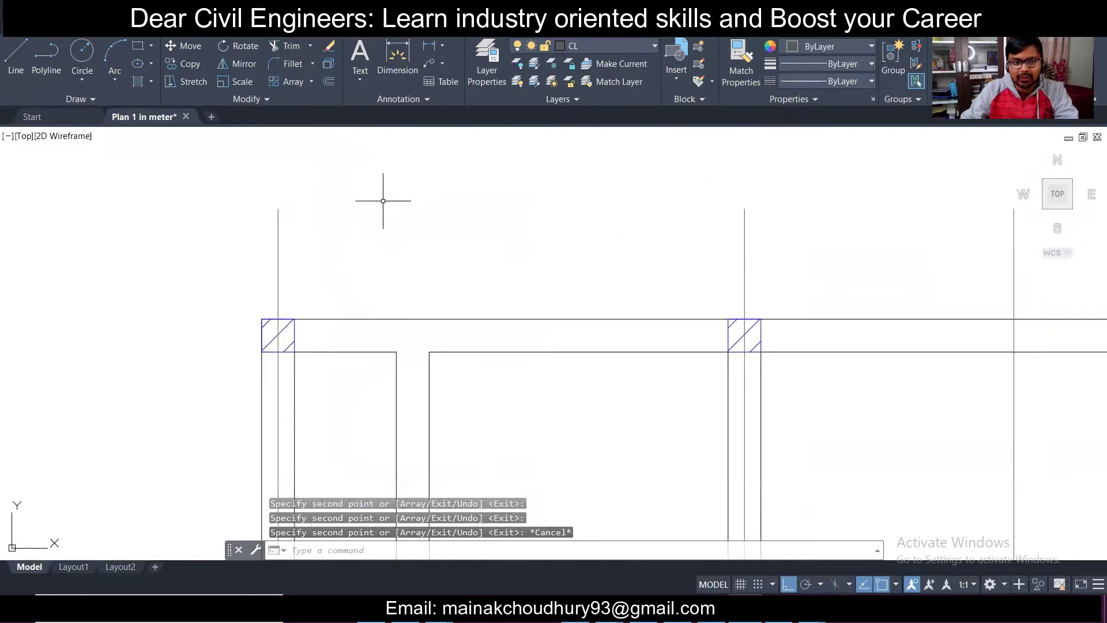
click(16, 55)
click(263, 334)
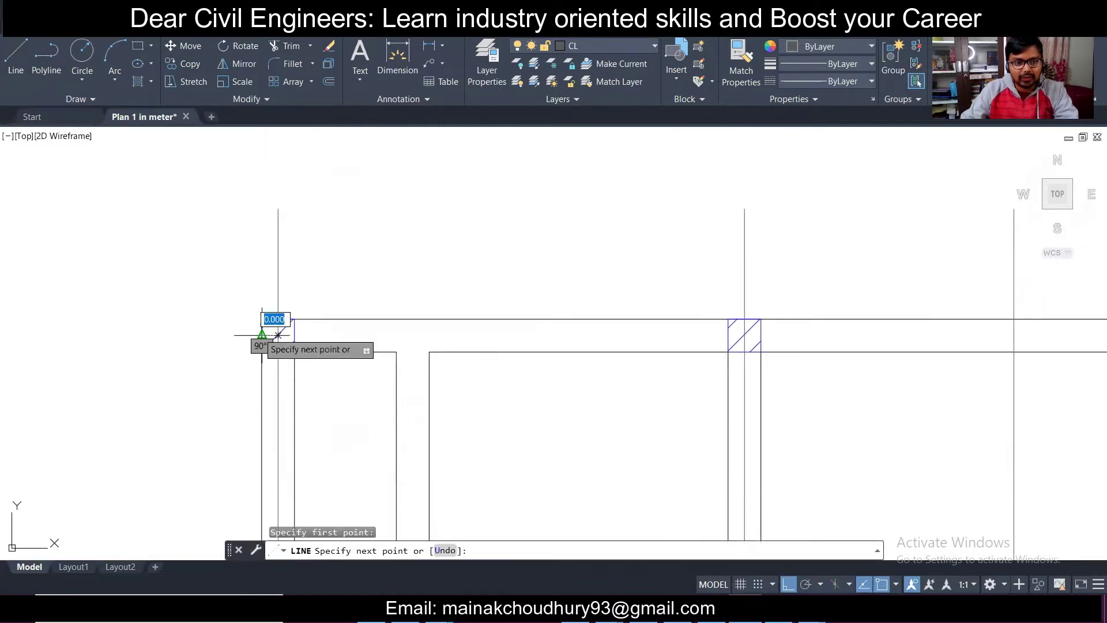
click(199, 335)
key(Escape)
Step: Stretch the horizontal line's right end about 9.5 m through the top row of columns, past the top-right column
click(235, 326)
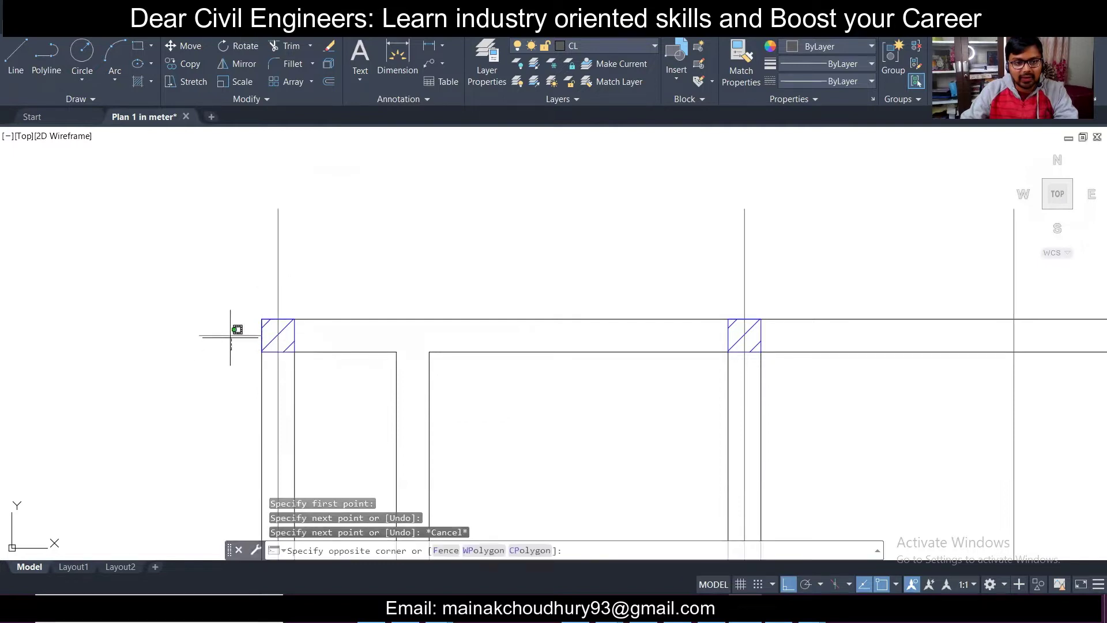
click(212, 353)
click(262, 335)
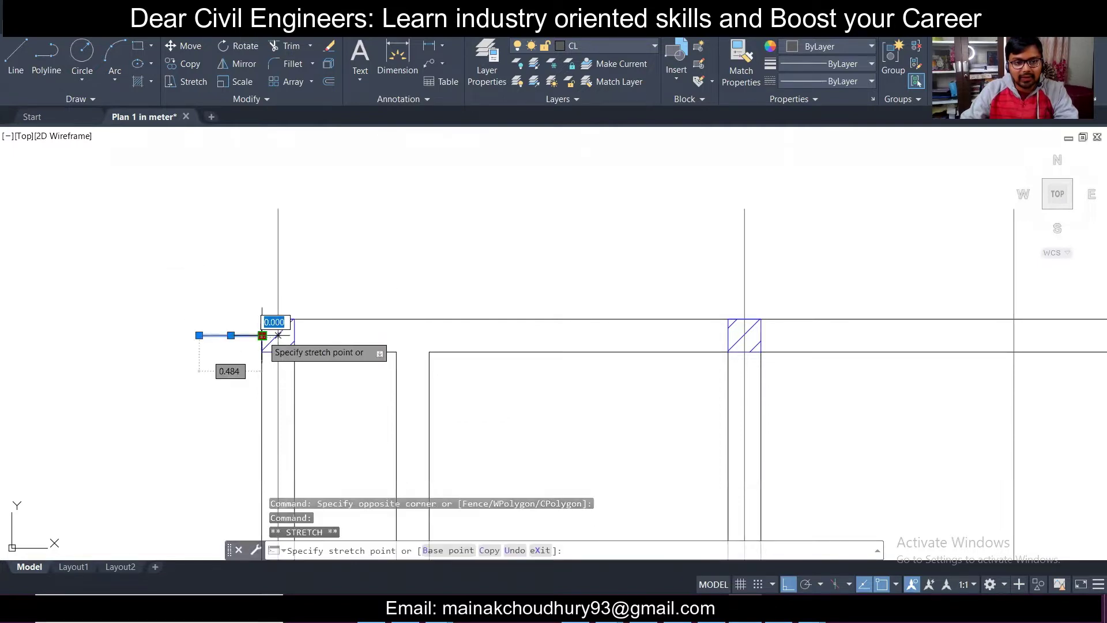
scroll(262, 335, down, 3)
scroll(592, 334, up, 2)
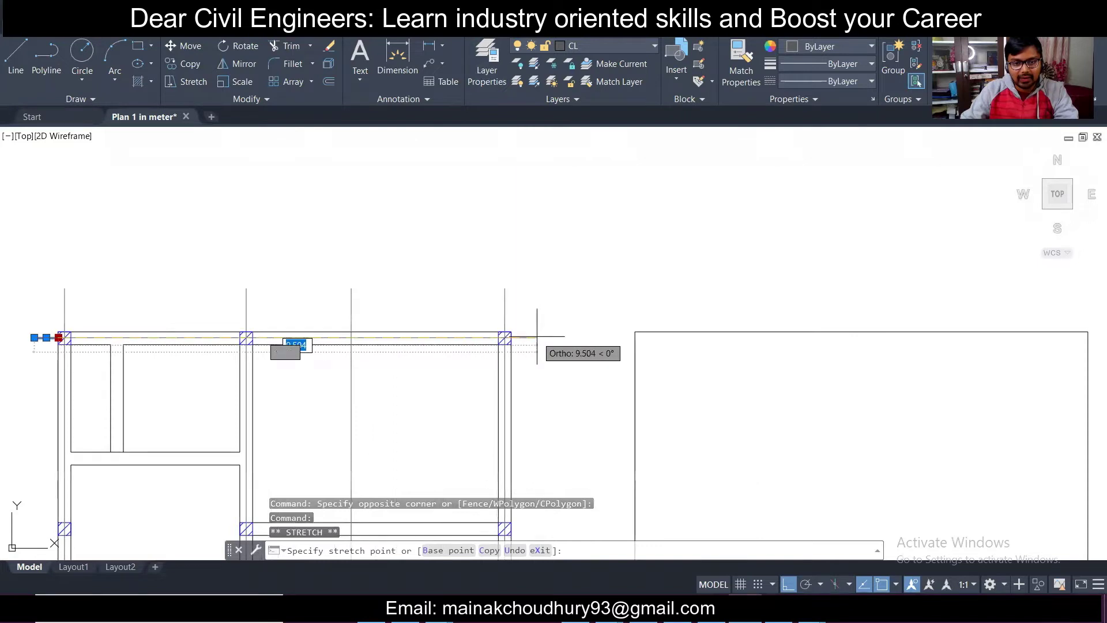
key(Escape)
key(Escape)
Step: Copy the horizontal centre line from the top-right column's right edge midpoint to that of the next column below
click(538, 360)
click(507, 321)
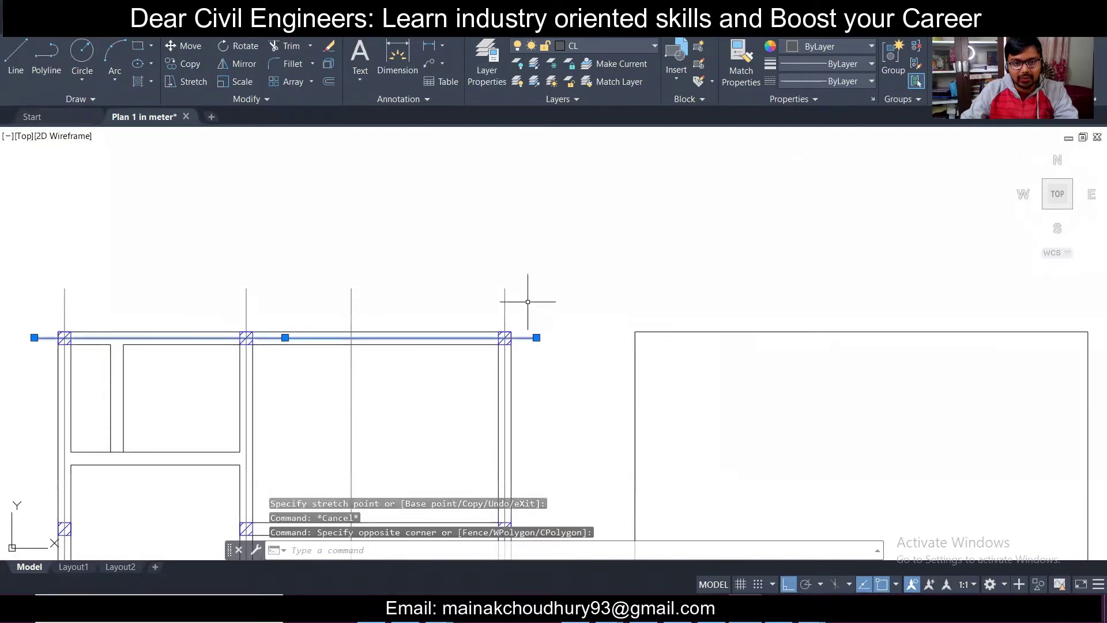
click(190, 64)
scroll(452, 306, up, 5)
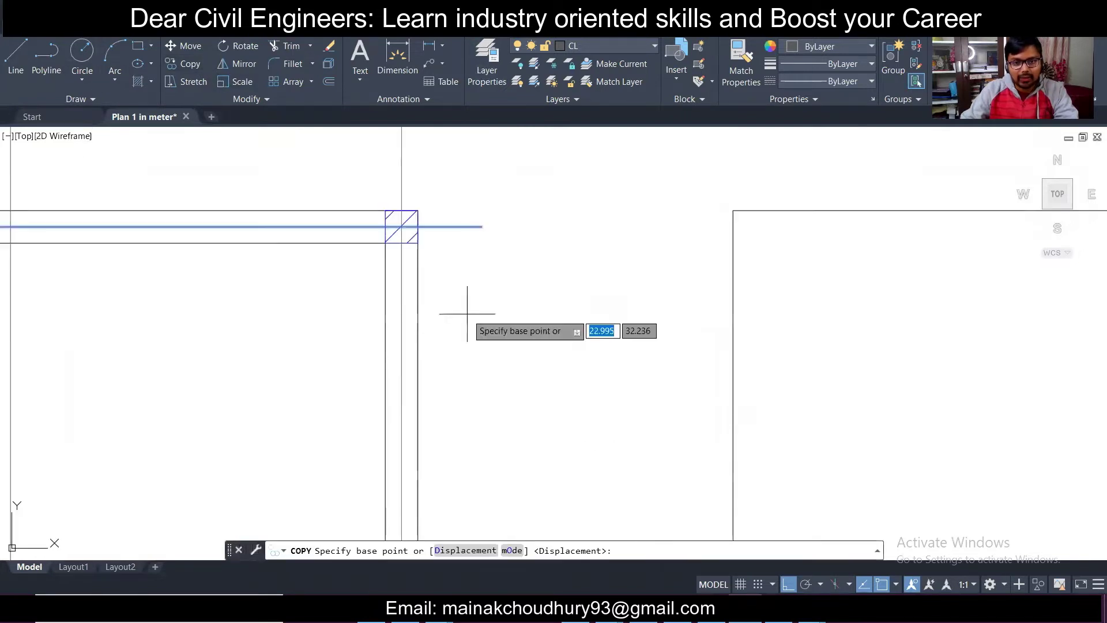
click(418, 225)
scroll(415, 218, down, 4)
scroll(433, 277, up, 5)
scroll(420, 333, down, 4)
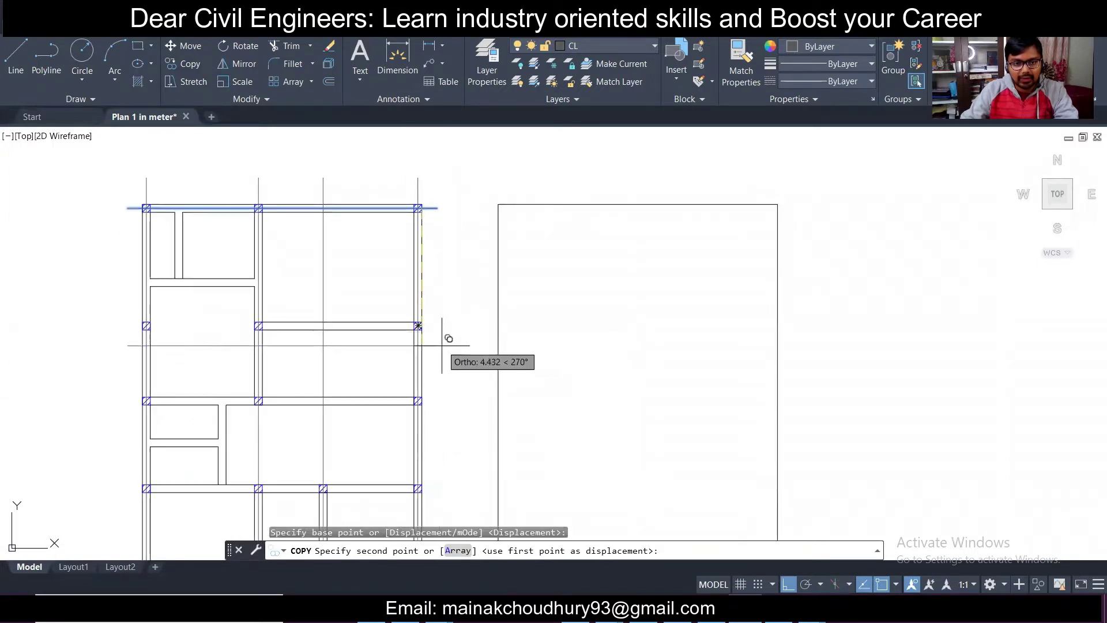
scroll(371, 284, up, 5)
click(297, 217)
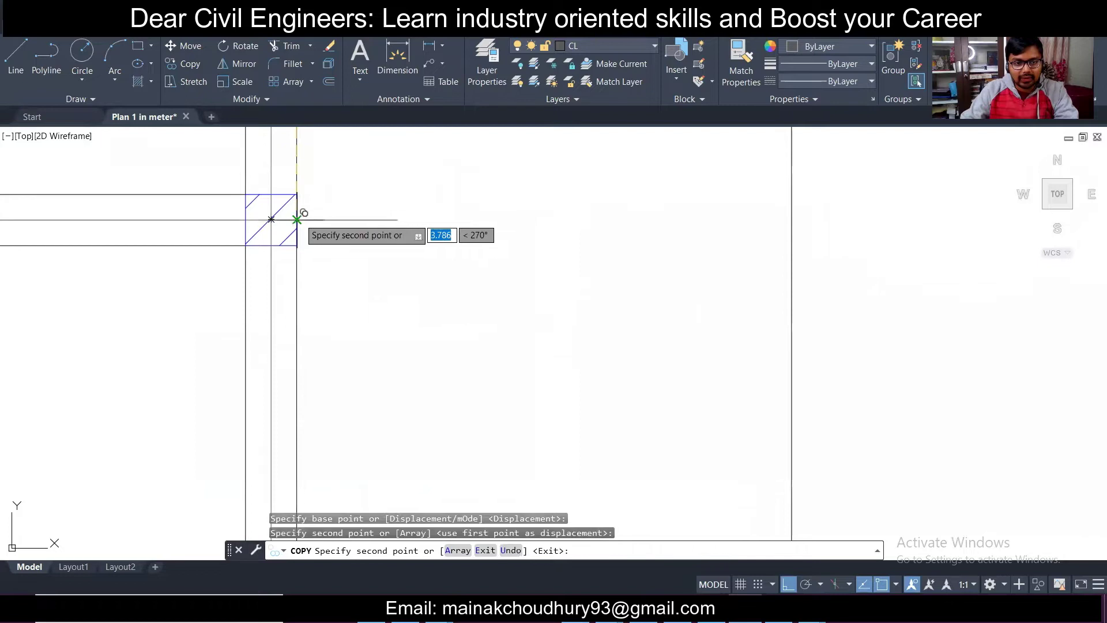
Step: Place three more copies of the horizontal centre line at the right-edge midpoints of the third, fourth and fifth columns down the plan's right side
scroll(296, 217, down, 3)
scroll(311, 323, up, 4)
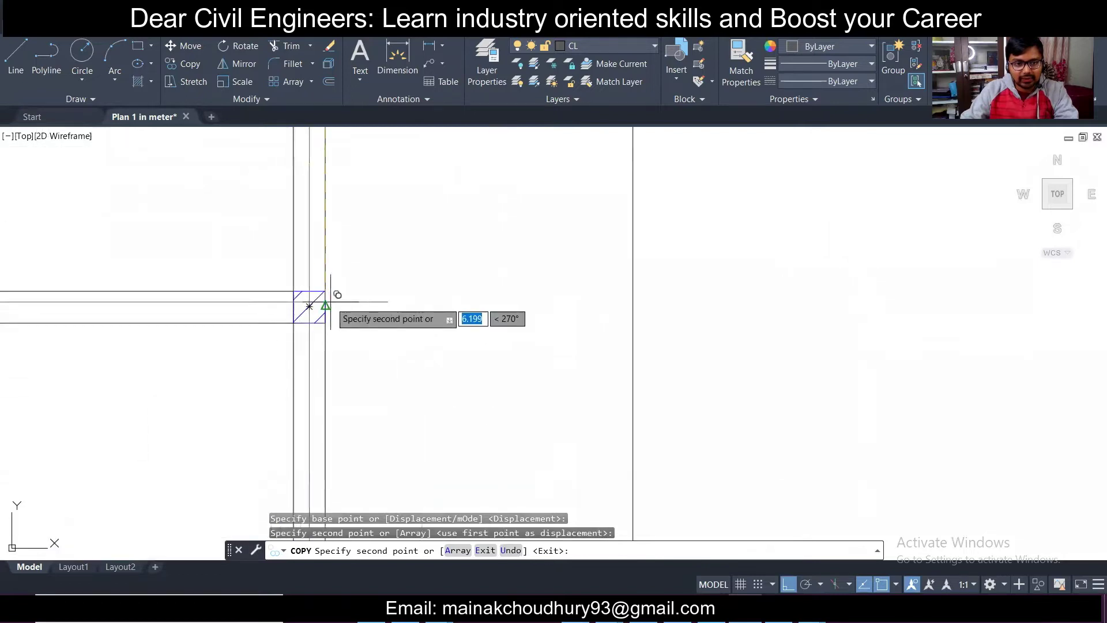
click(329, 297)
scroll(330, 296, down, 5)
scroll(332, 383, up, 6)
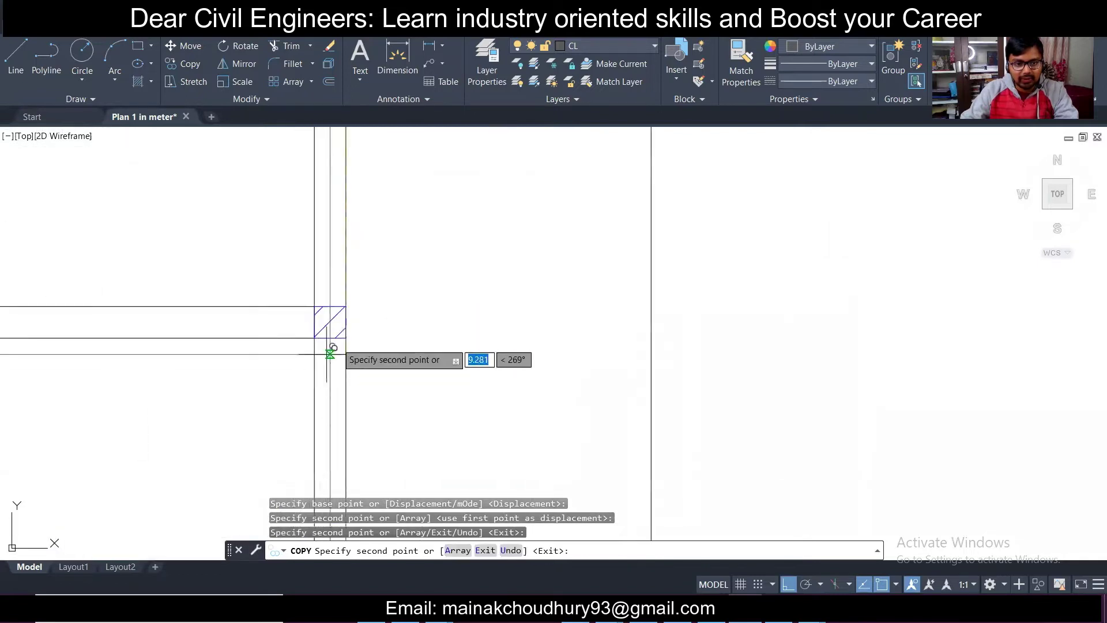
click(346, 321)
scroll(357, 335, down, 5)
scroll(358, 398, up, 5)
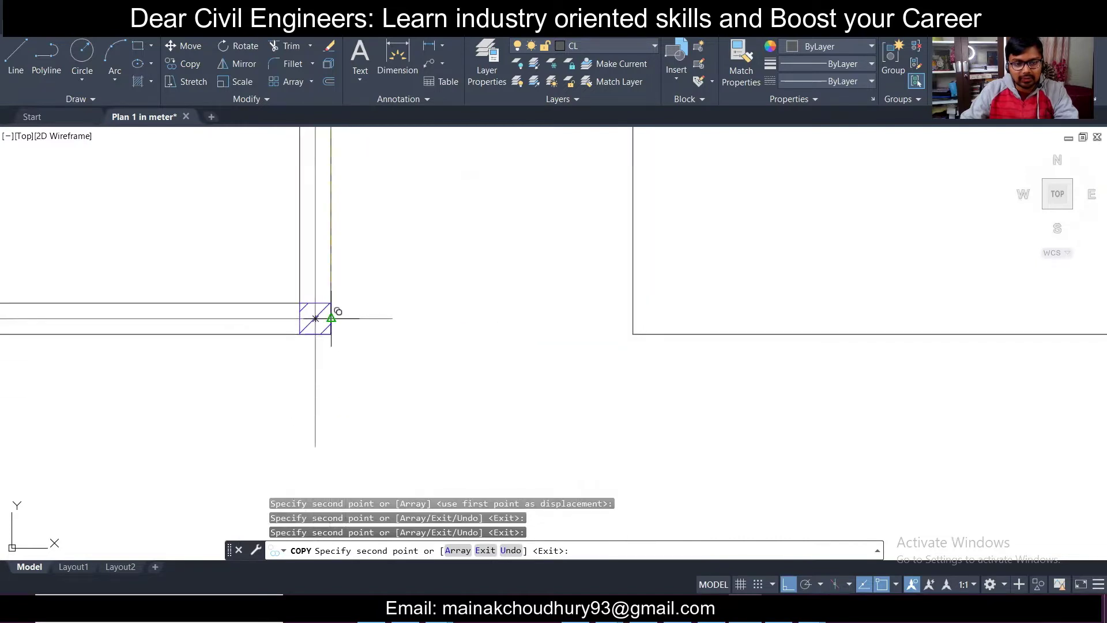
click(331, 315)
scroll(388, 383, down, 3)
key(Escape)
Step: Examine the column centre lines across the whole plan and look for partition walls that still lack one
scroll(378, 387, down, 6)
scroll(277, 331, up, 6)
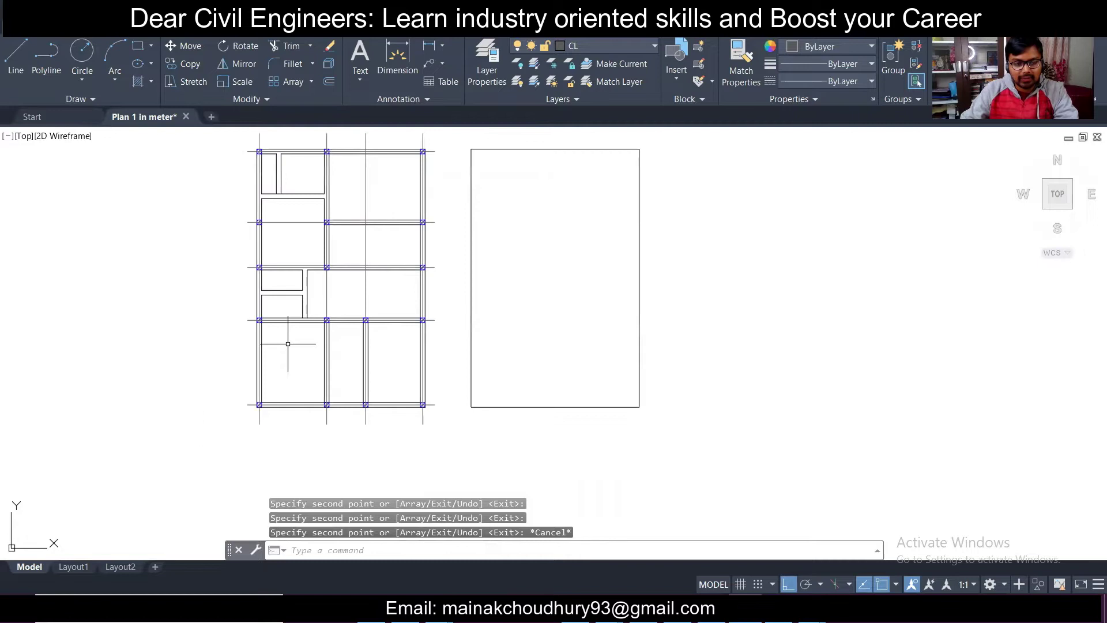
scroll(265, 313, down, 2)
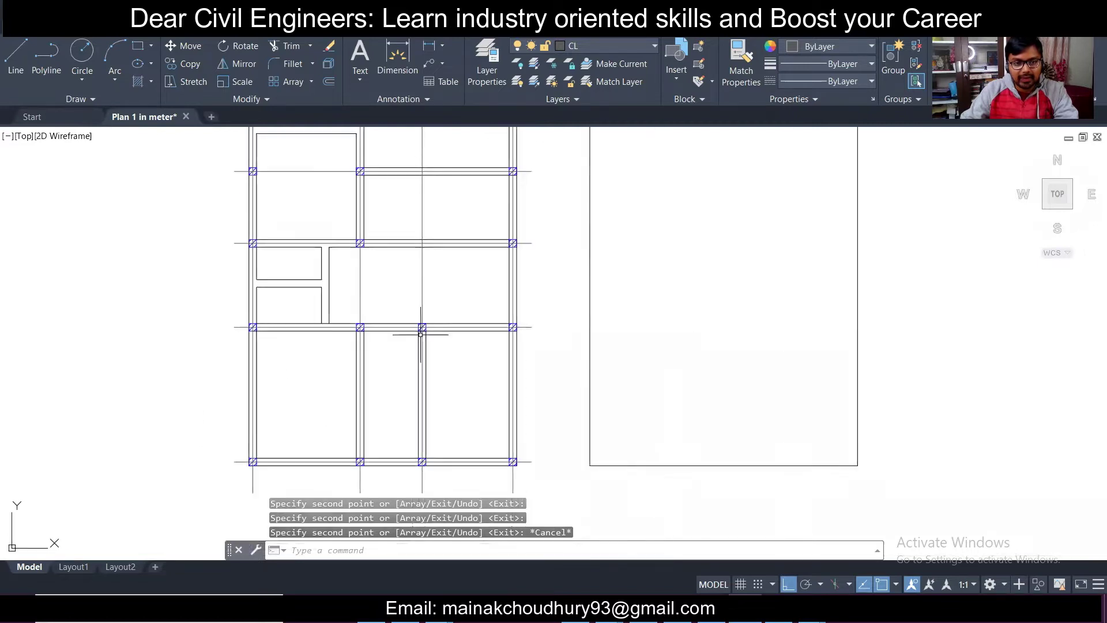
middle_drag(417, 357, 433, 403)
scroll(420, 260, down, 3)
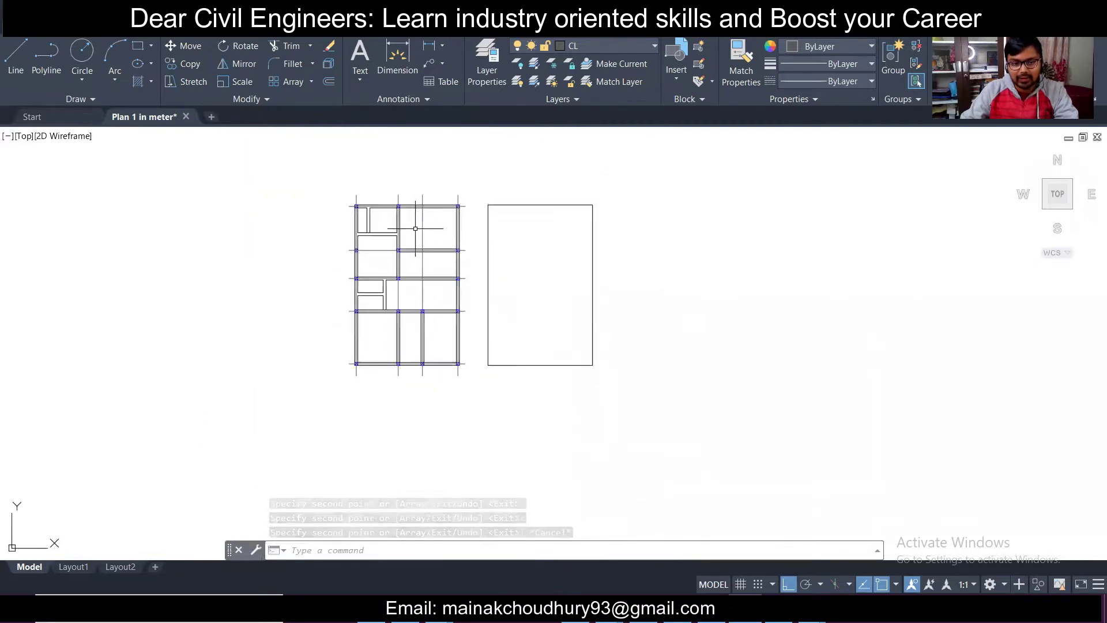
scroll(416, 229, up, 3)
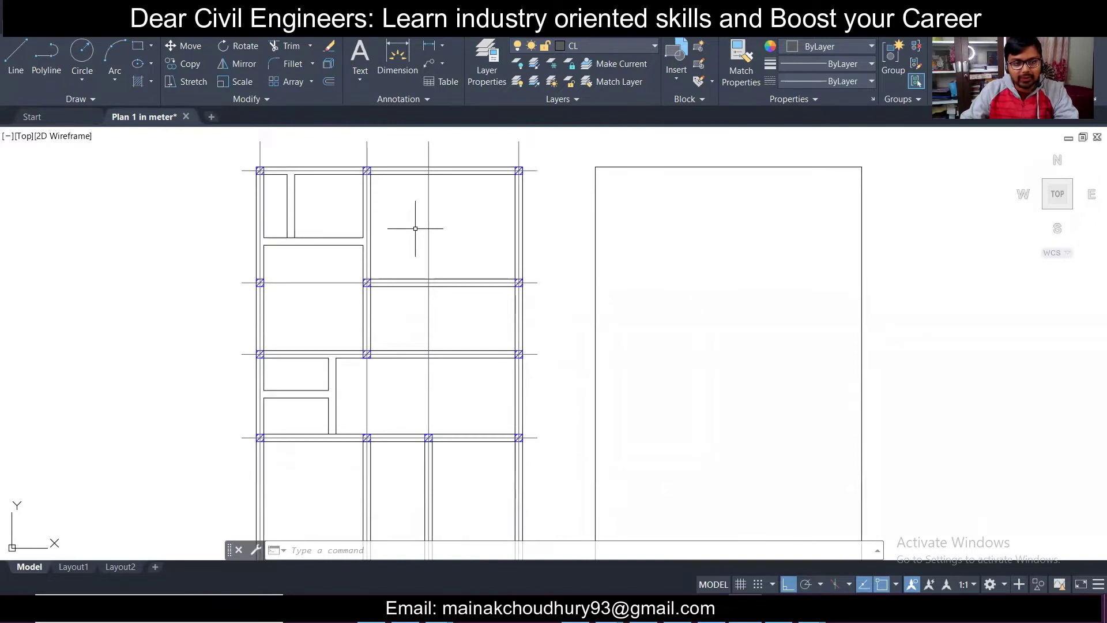
scroll(286, 214, up, 4)
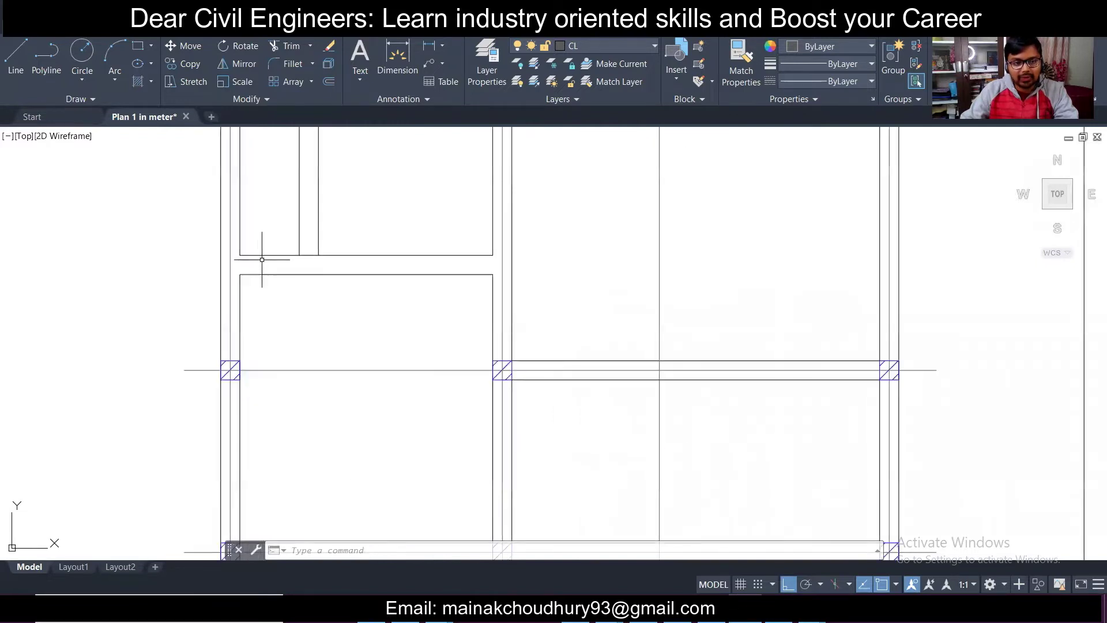
scroll(291, 247, down, 4)
scroll(306, 252, up, 4)
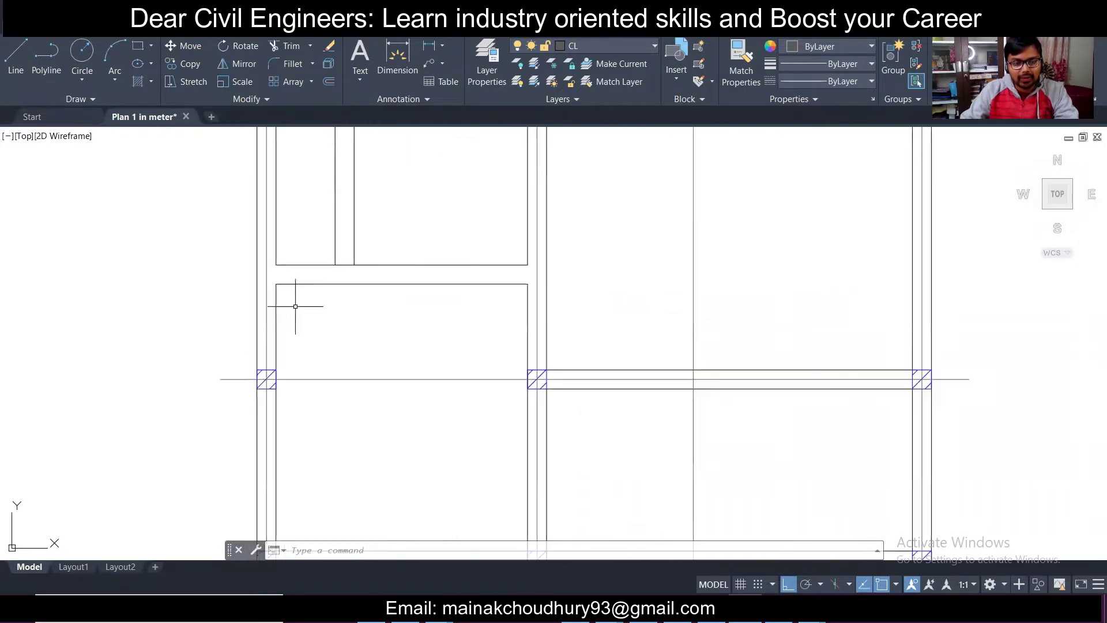
middle_drag(297, 302, 271, 398)
scroll(294, 185, down, 4)
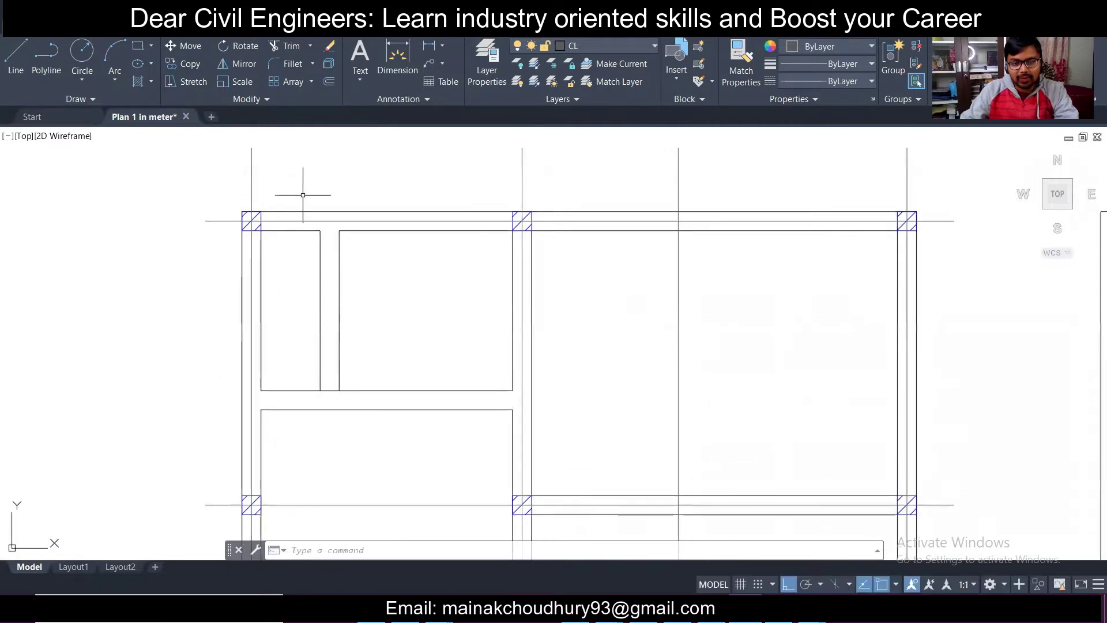
scroll(375, 315, down, 3)
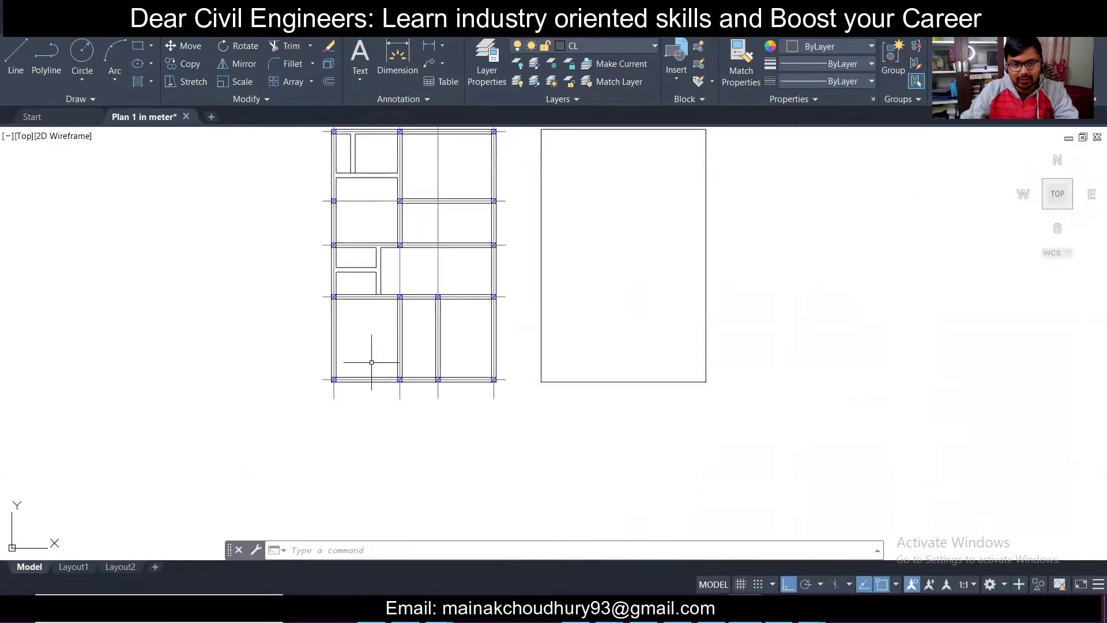
scroll(371, 362, up, 2)
scroll(347, 285, up, 5)
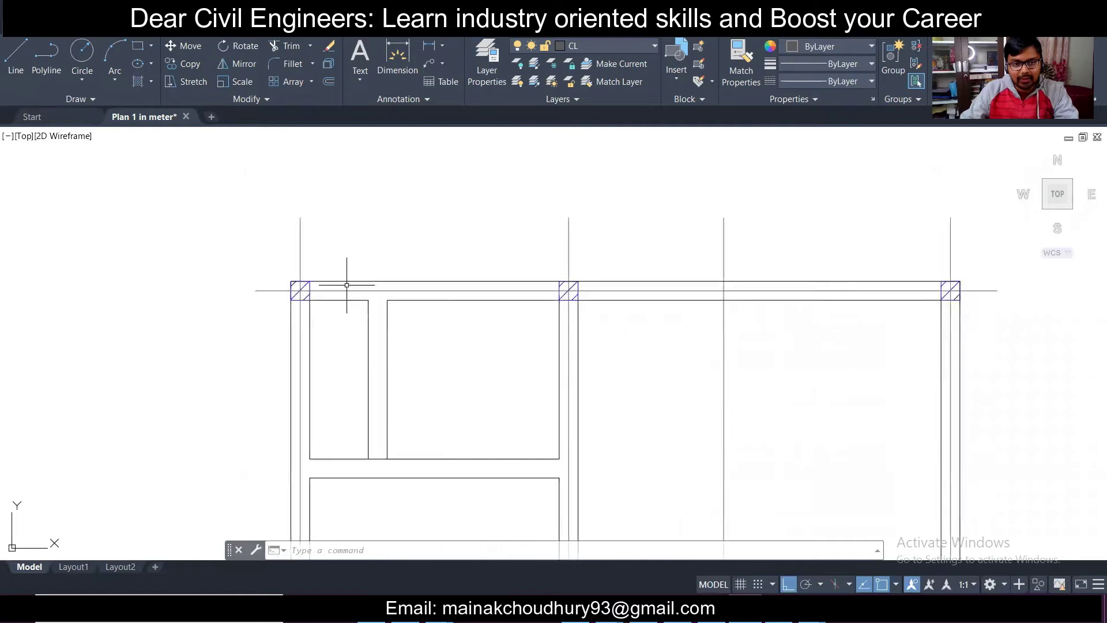
scroll(347, 285, up, 1)
Step: Measure the thickness of the short vertical partition wall in the plan's top-left area with a linear dimension
click(395, 375)
click(341, 350)
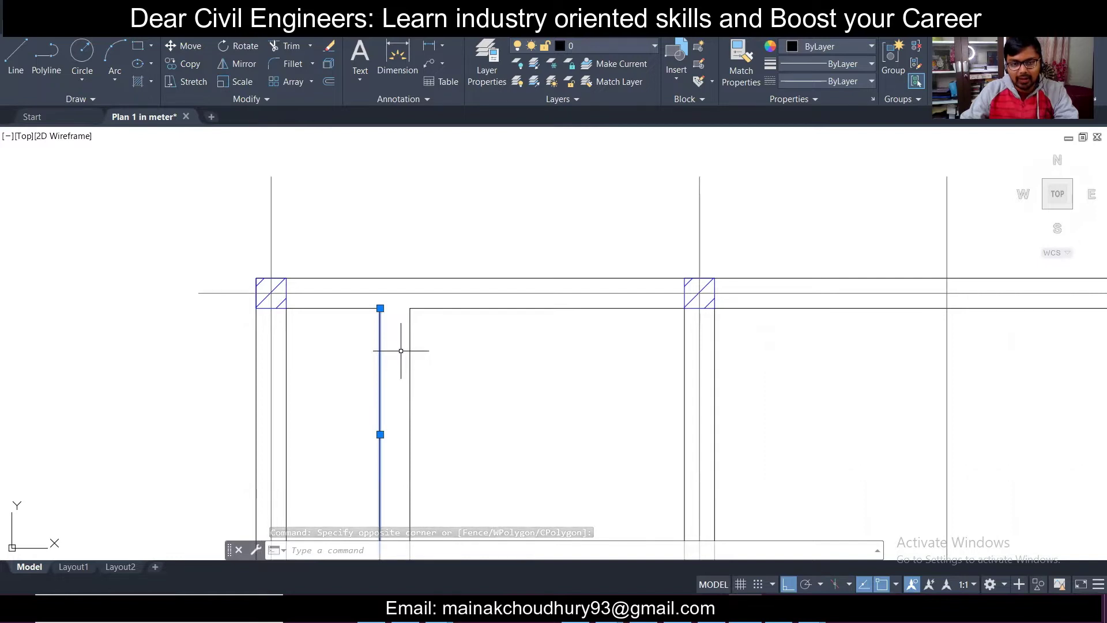
key(Escape)
click(427, 46)
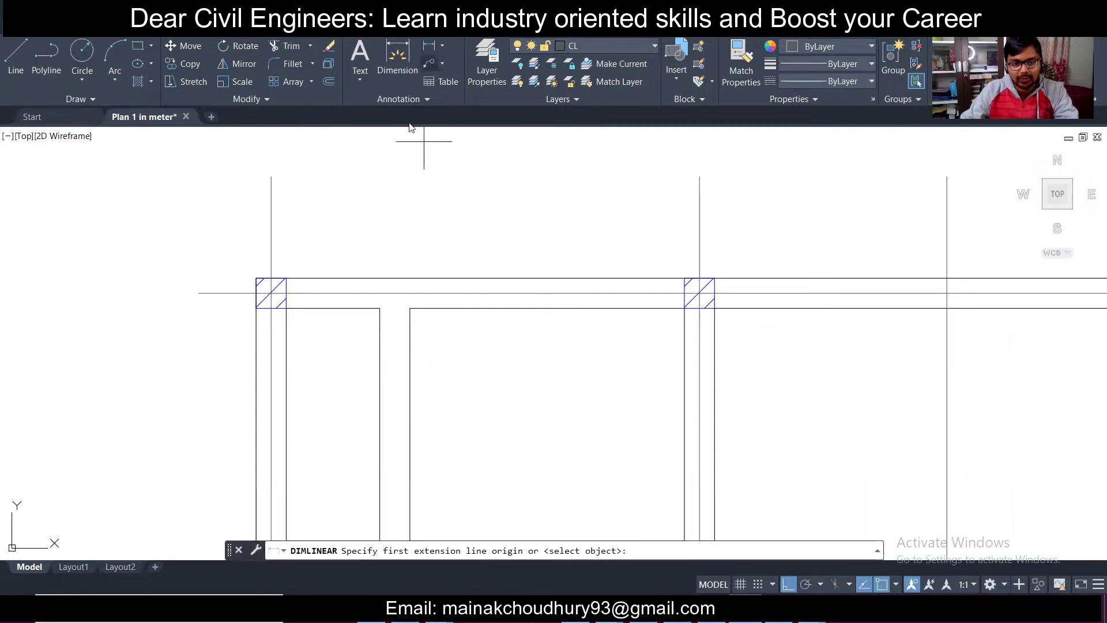
click(379, 376)
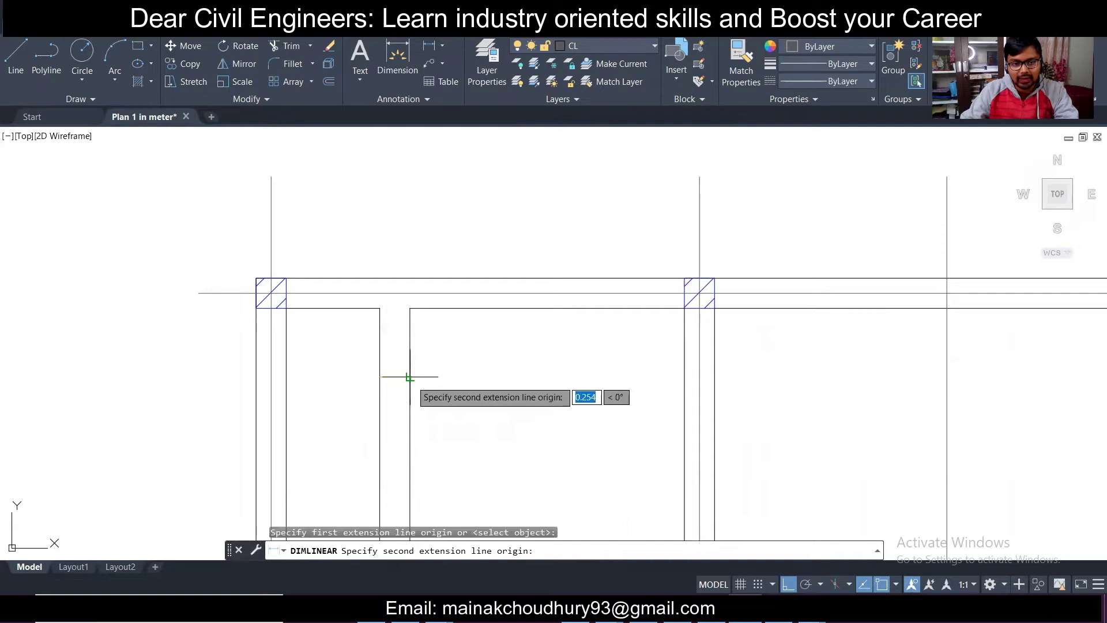
click(409, 382)
key(Escape)
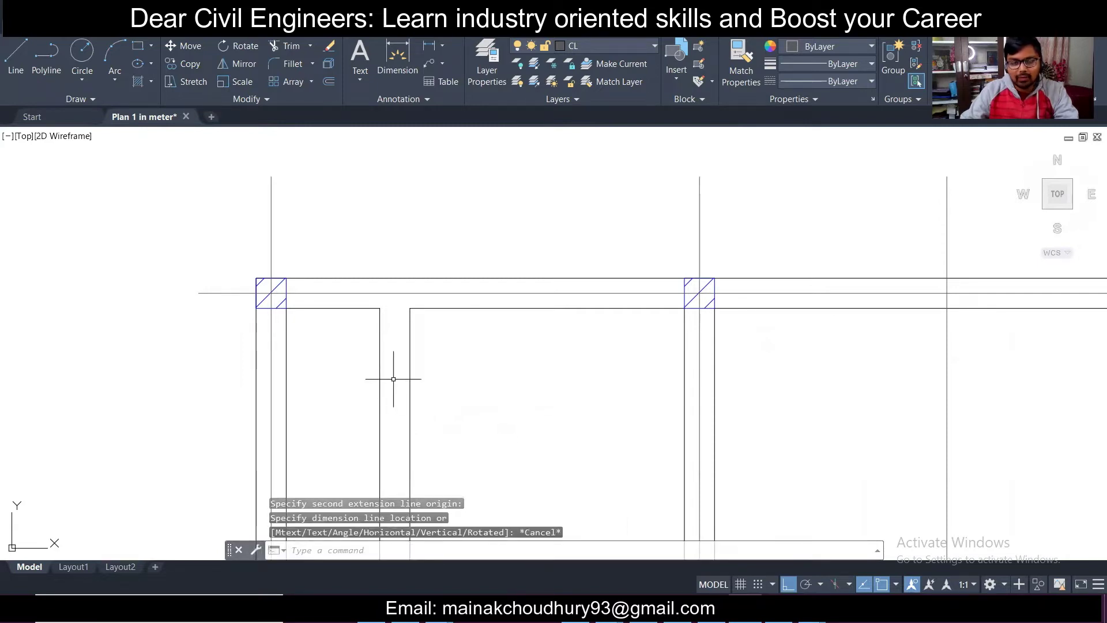
click(385, 349)
click(360, 338)
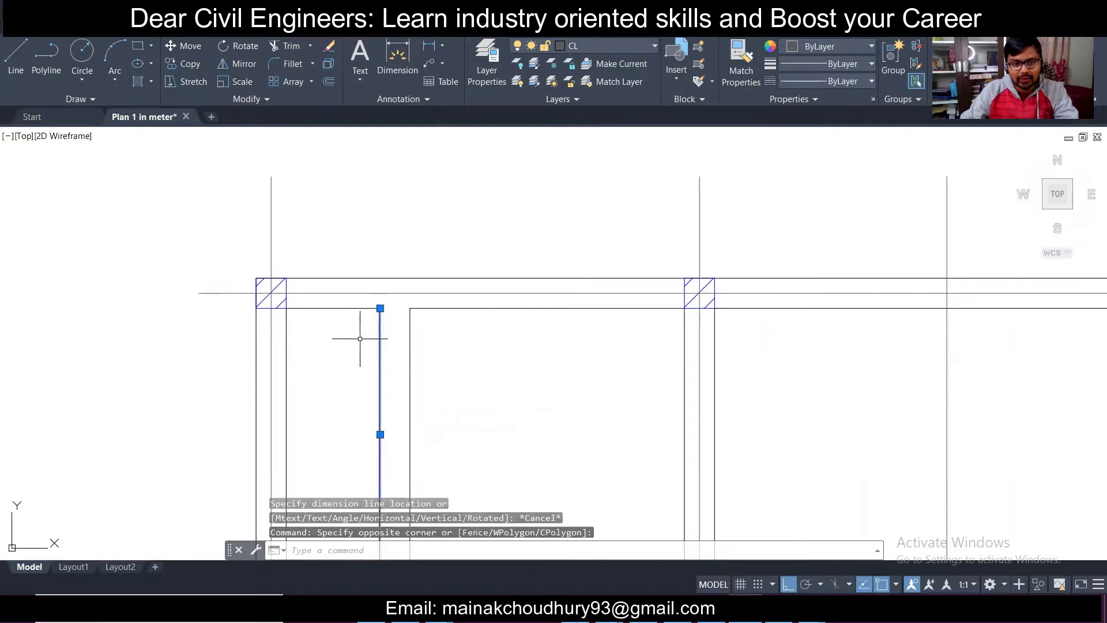
text(o)
key(Return)
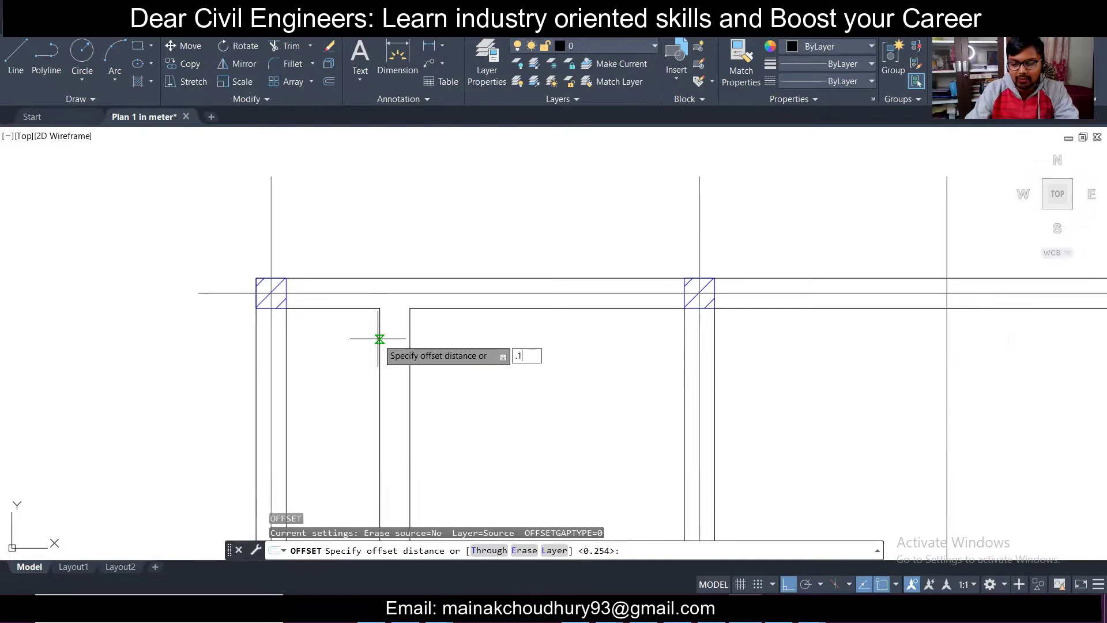
text(.152)
key(Return)
click(380, 339)
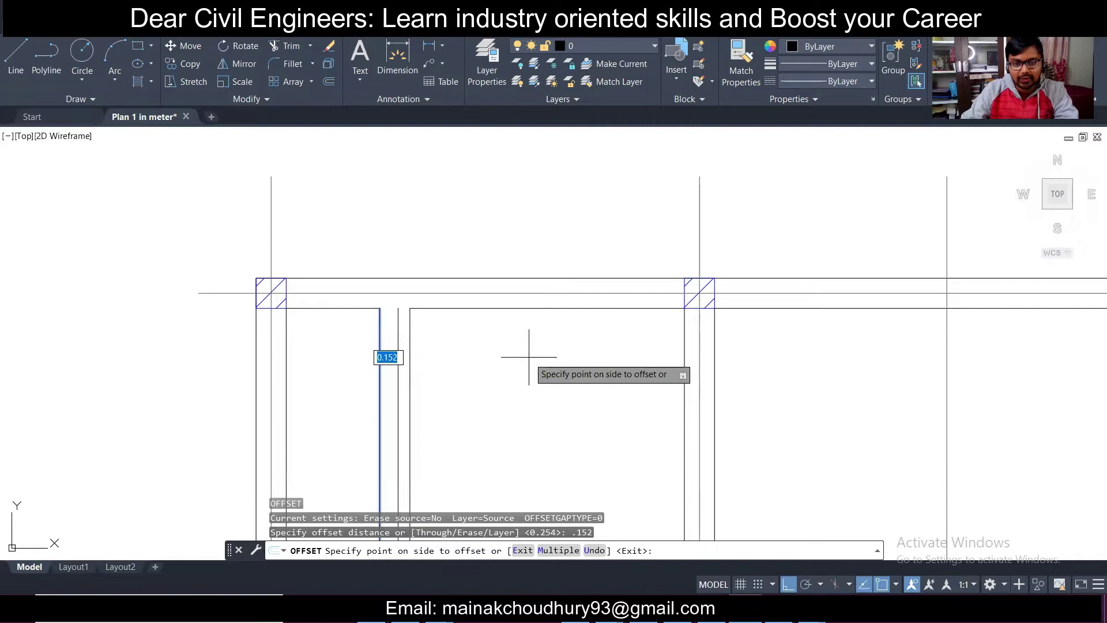
key(Escape)
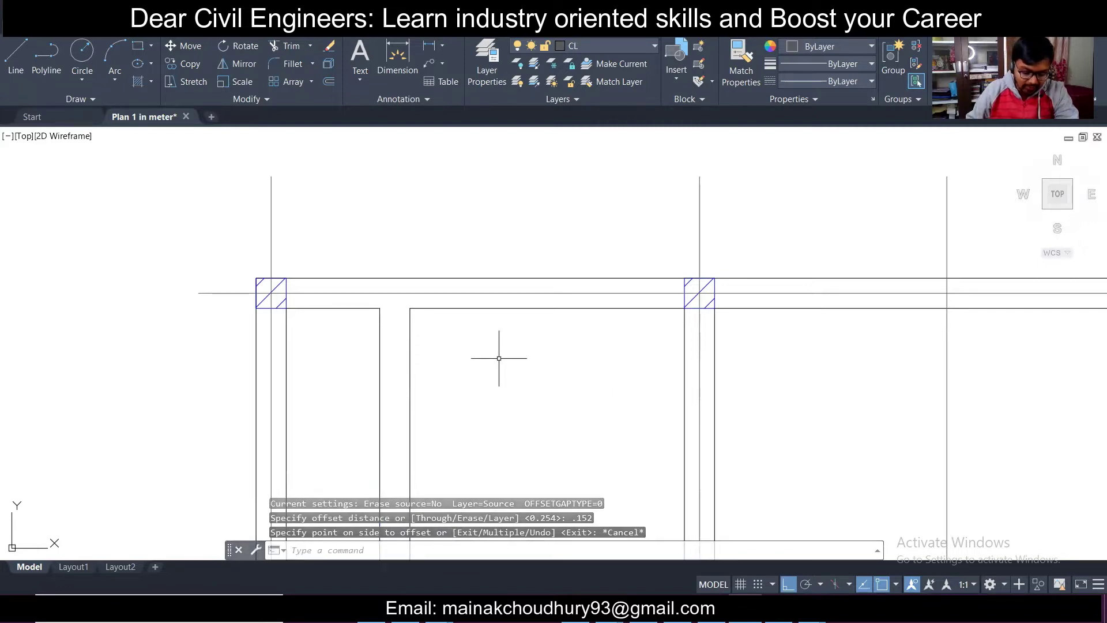
Step: Offset the left face line of the short vertical partition wall by 0.127 m towards the inside of the wall
key(Return)
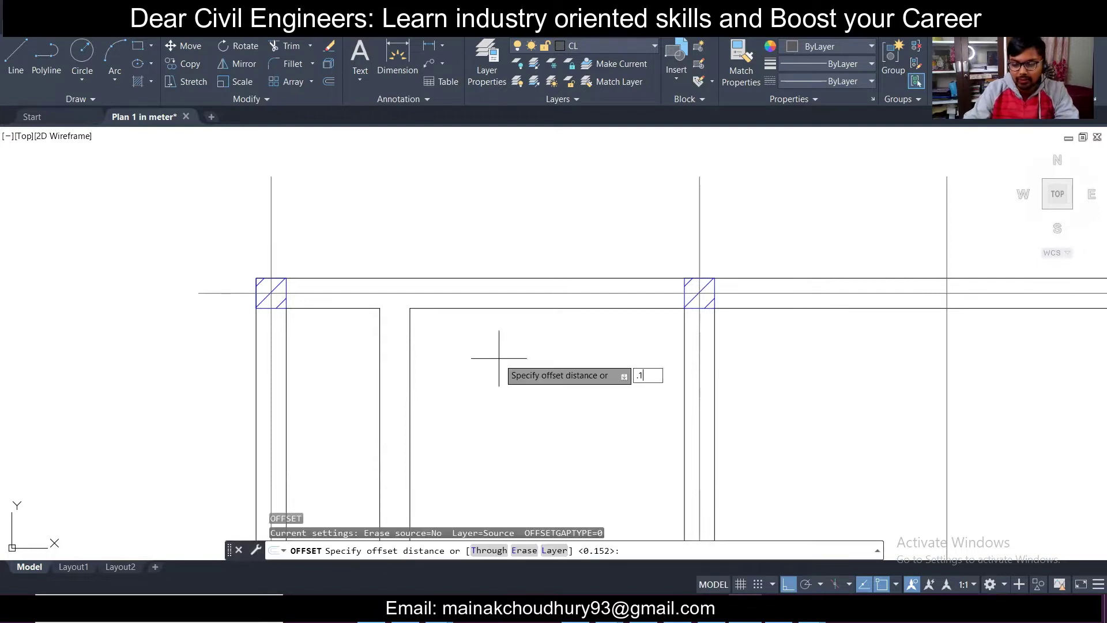
text(.127)
key(Return)
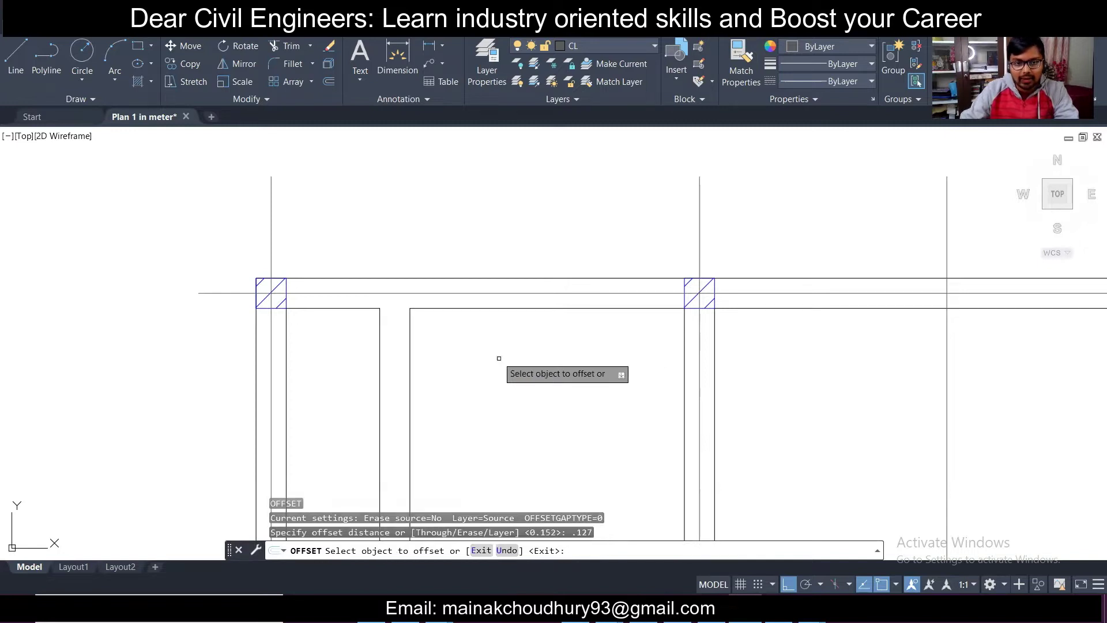
click(380, 334)
click(391, 332)
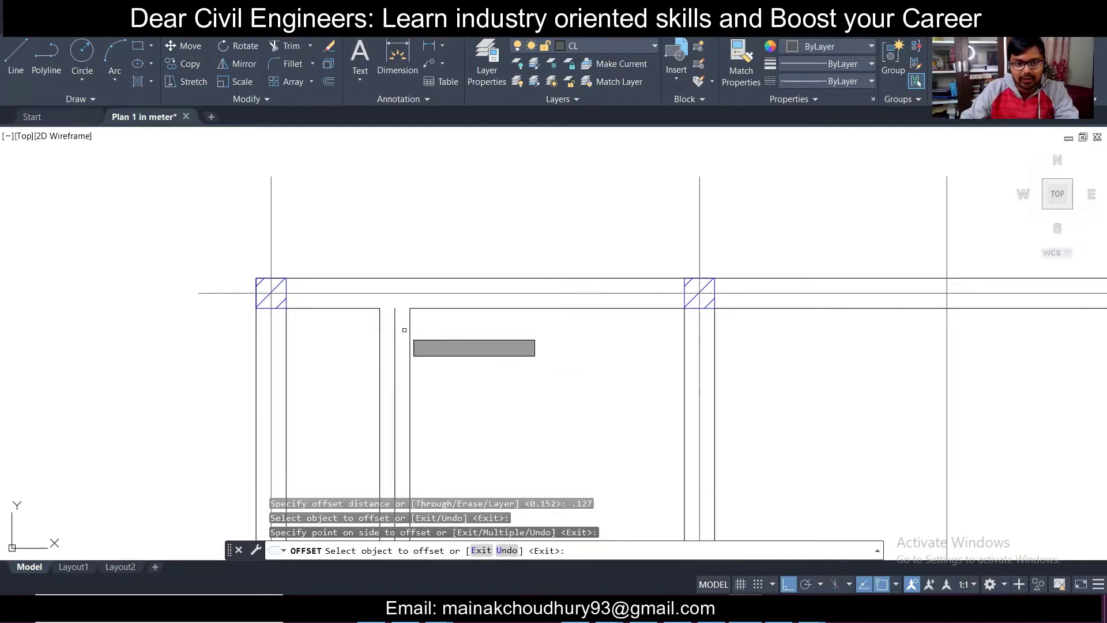
key(Escape)
Step: Copy the leftmost vertical centre line from the top-left column's centre to the upper end of the partition wall's offset line
click(272, 225)
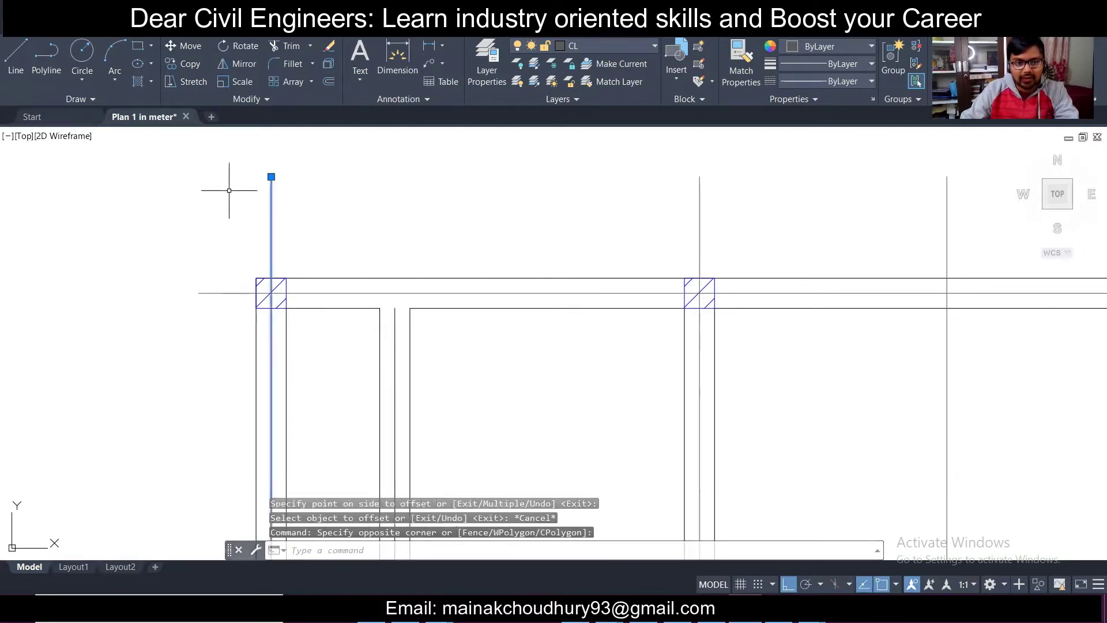
click(185, 64)
scroll(285, 352, up, 4)
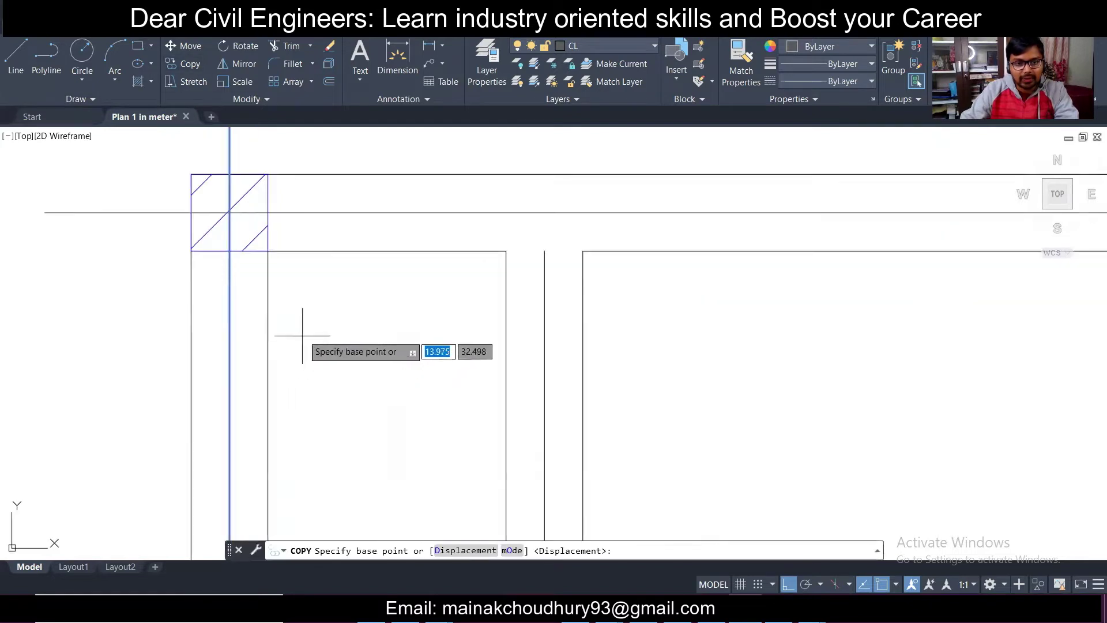
click(229, 213)
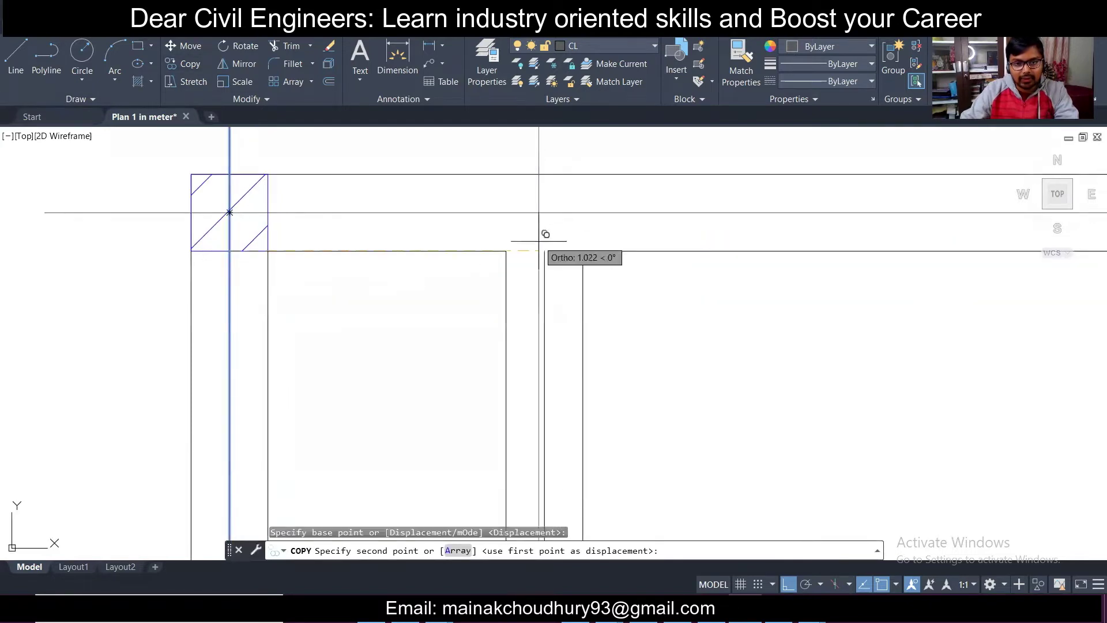
click(543, 252)
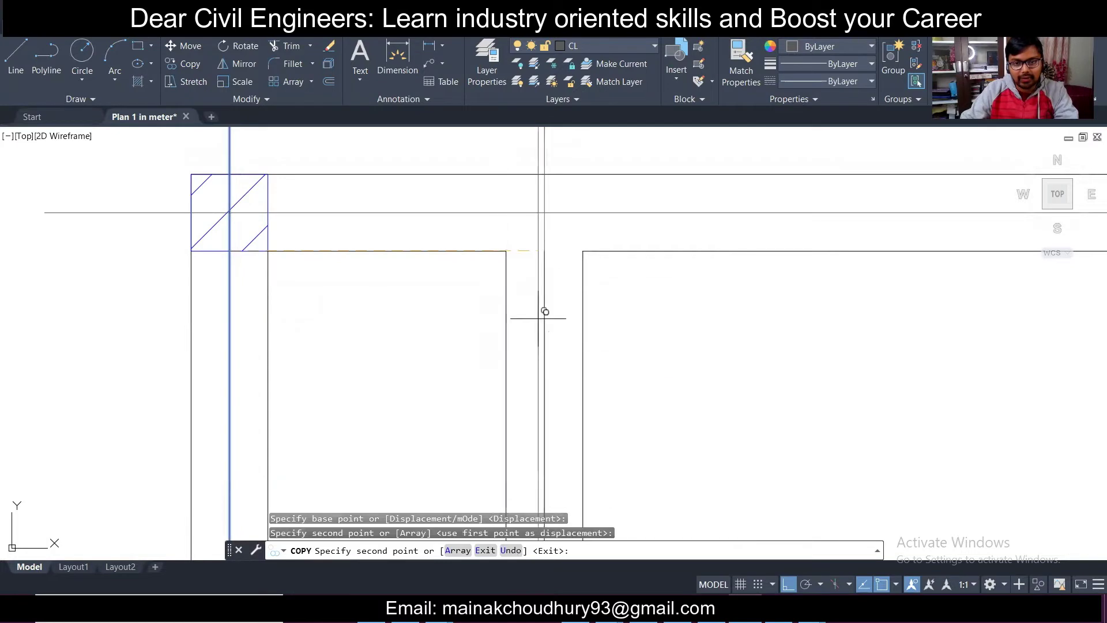
key(Escape)
Step: Delete the temporary offset line inside the vertical partition wall, keeping the copied centre line
click(675, 329)
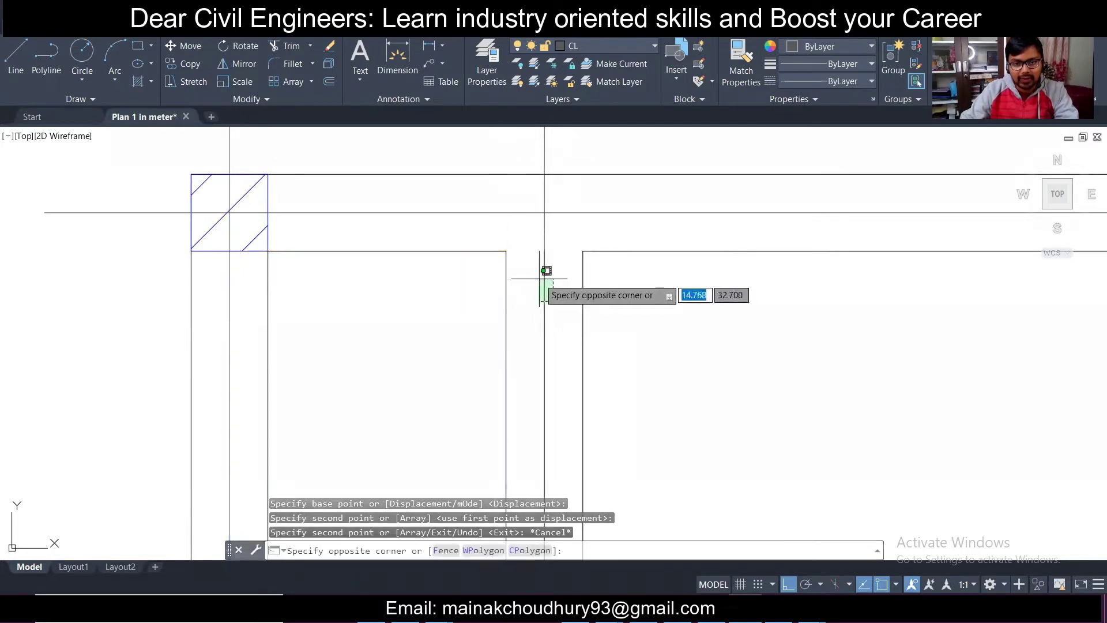
click(542, 275)
scroll(551, 254, down, 3)
shift+click(578, 202)
shift+click(524, 167)
key(Delete)
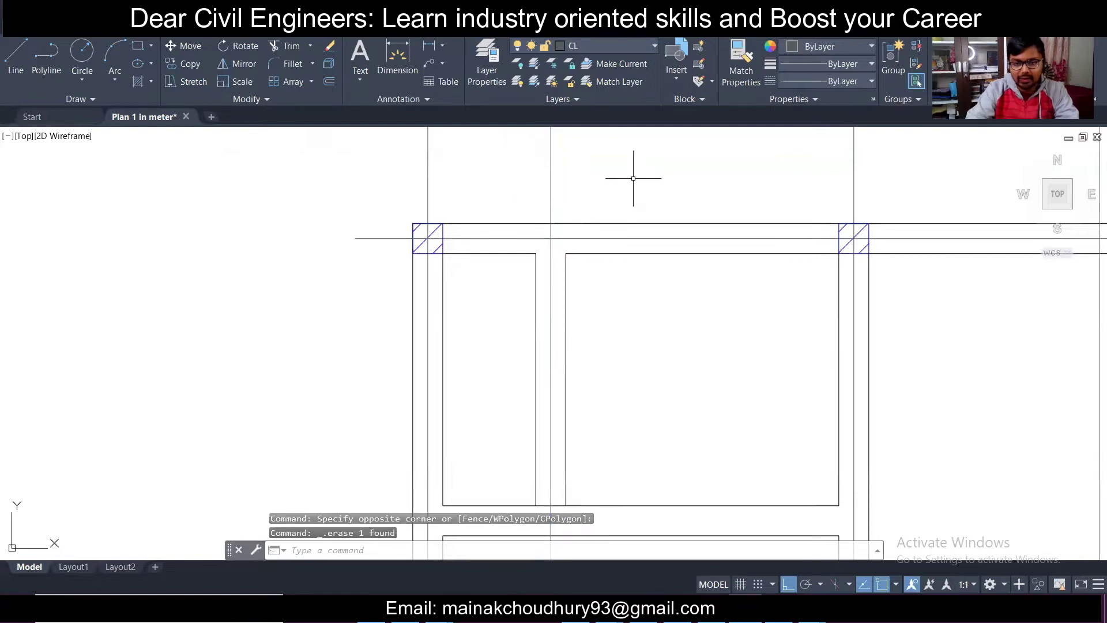
Step: Offset the lower face line of the horizontal partition wall below the top-left rooms upward by 0.127 m
scroll(634, 184, down, 4)
middle_drag(716, 275, 531, 340)
scroll(476, 406, up, 2)
scroll(477, 371, down, 2)
middle_drag(654, 402, 621, 327)
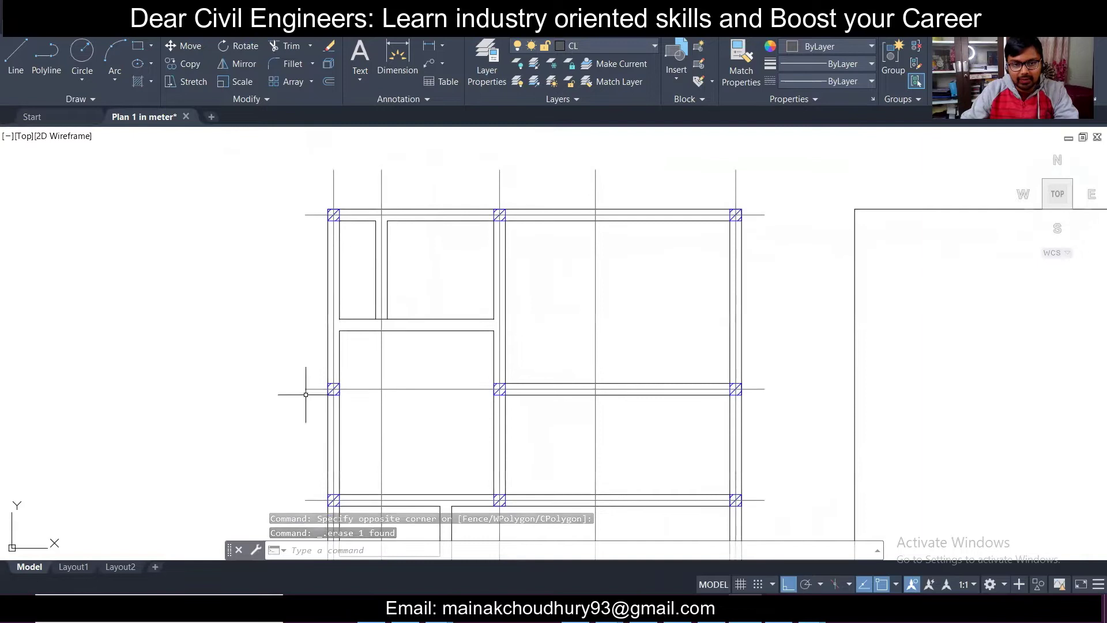
scroll(323, 370, up, 4)
click(403, 279)
click(403, 271)
text(o)
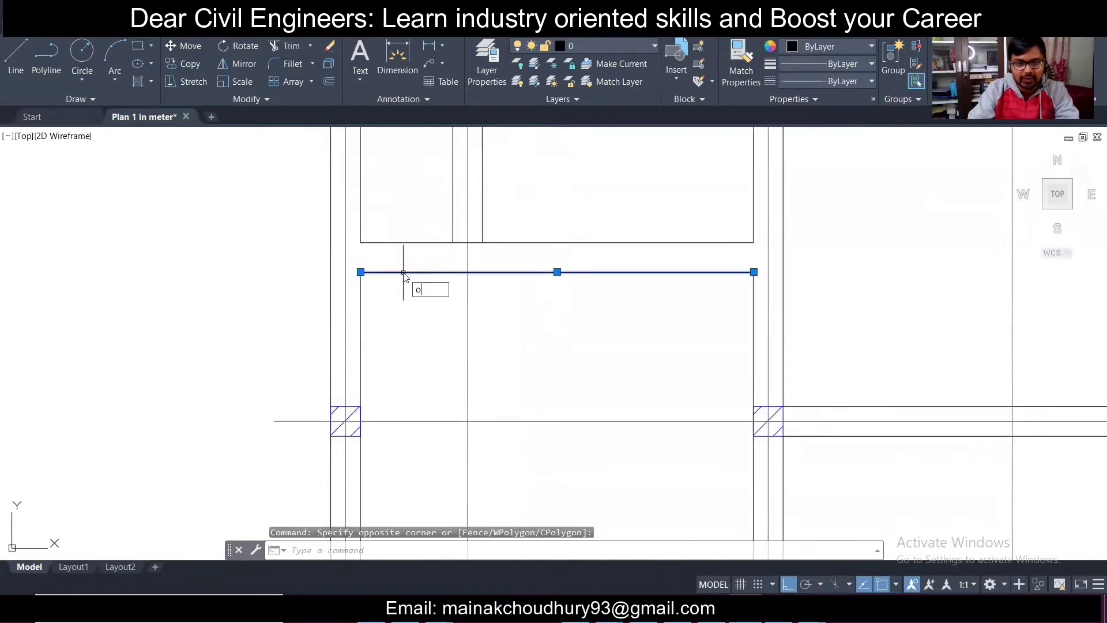
key(Return)
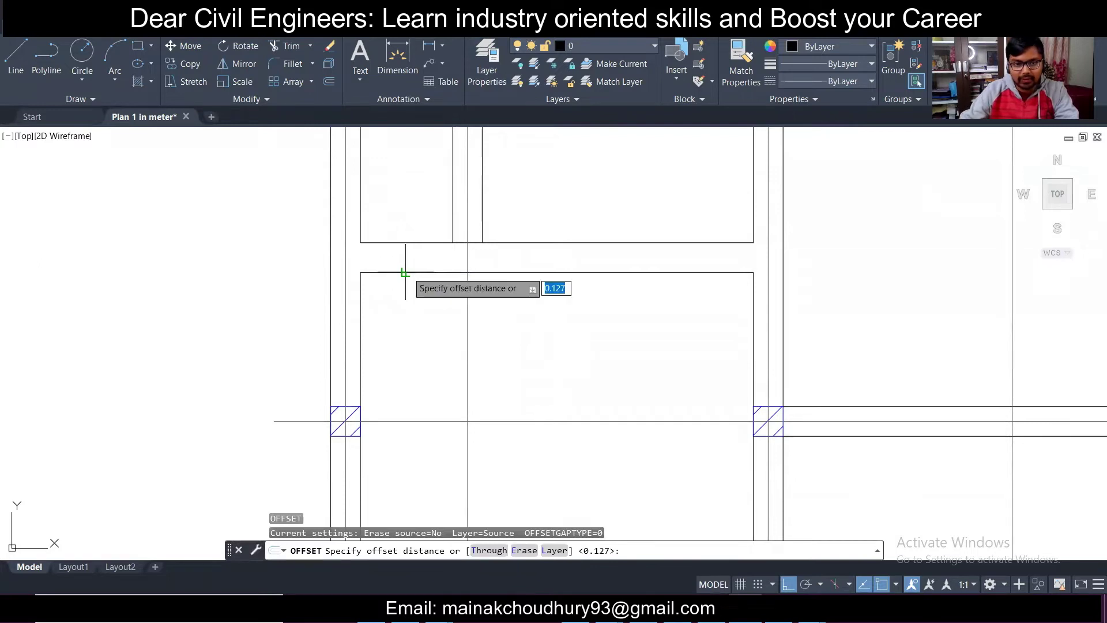
key(Return)
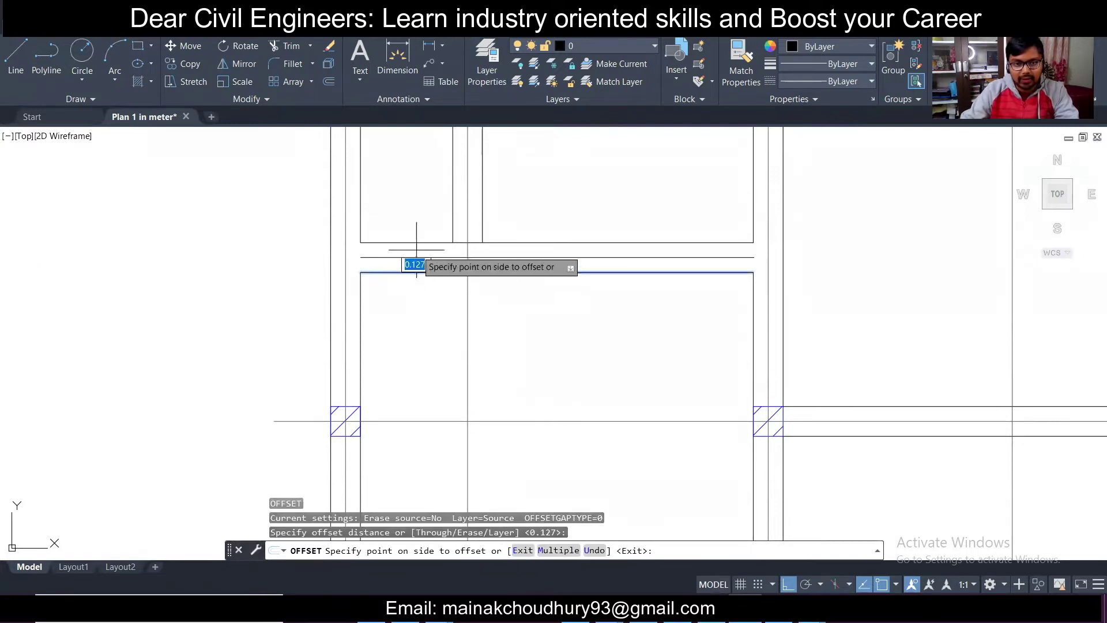
click(411, 260)
key(Escape)
Step: Copy the horizontal centre line of the second column row from its left column's centre to the left end of the horizontal partition's offset line
click(436, 438)
click(403, 391)
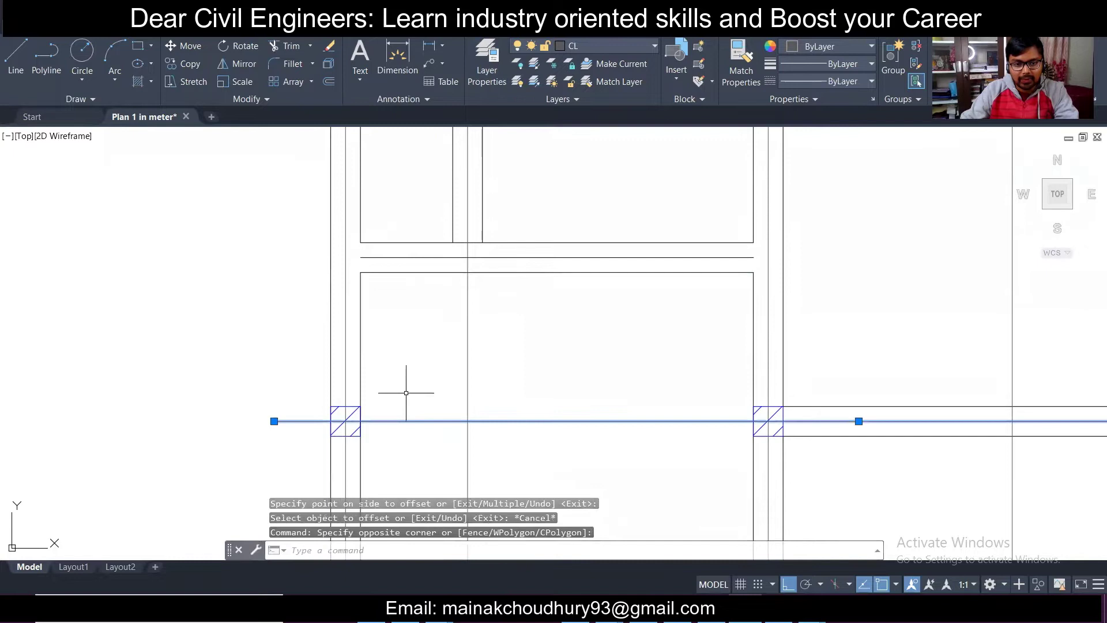
click(188, 63)
click(345, 422)
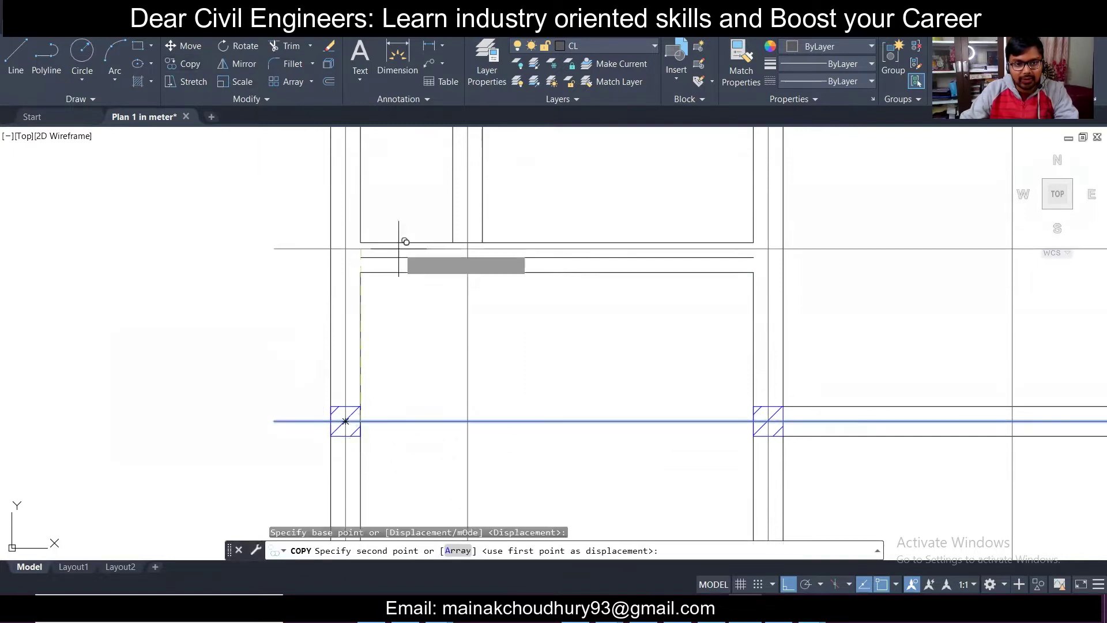
click(361, 257)
key(Escape)
Step: Delete the temporary offset line inside the horizontal partition wall below the top-left rooms, keeping the copied centre line
click(425, 263)
click(415, 252)
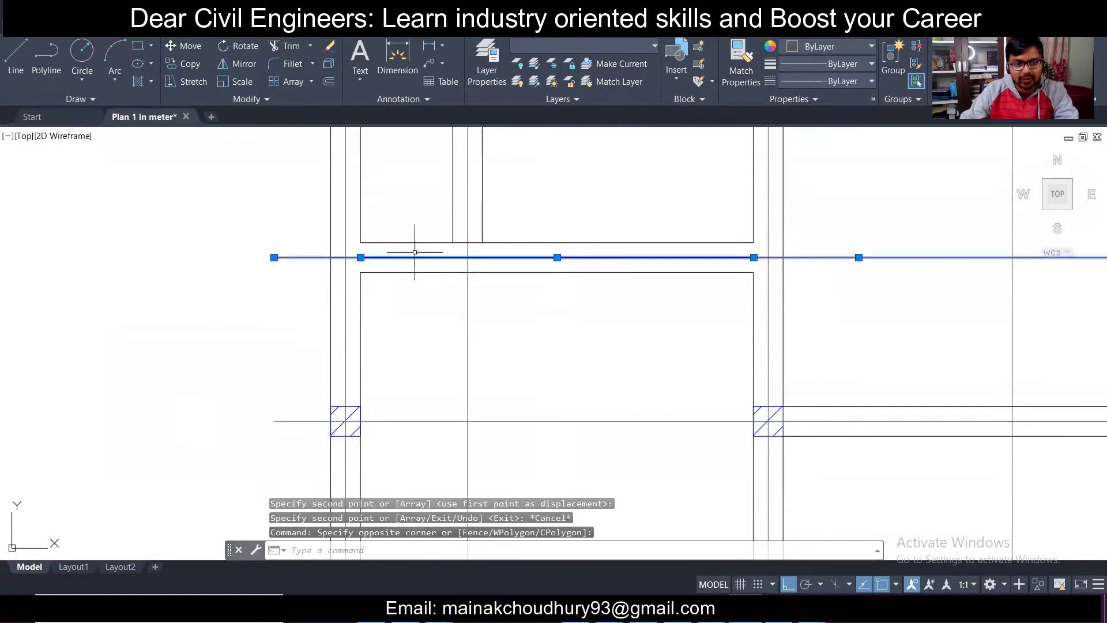
shift+click(309, 266)
shift+click(189, 186)
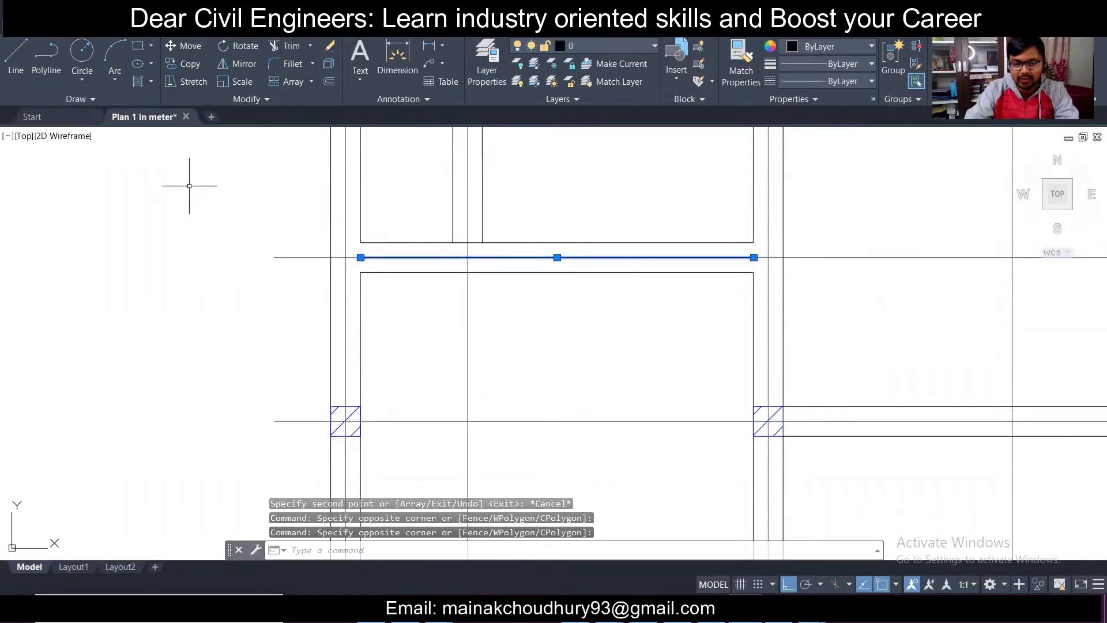
key(Delete)
Step: Offset the lower-left vertical partition's right face line and the adjoining horizontal partition's upper face line by 0.127 m into their walls
scroll(333, 291, down, 3)
scroll(329, 289, up, 2)
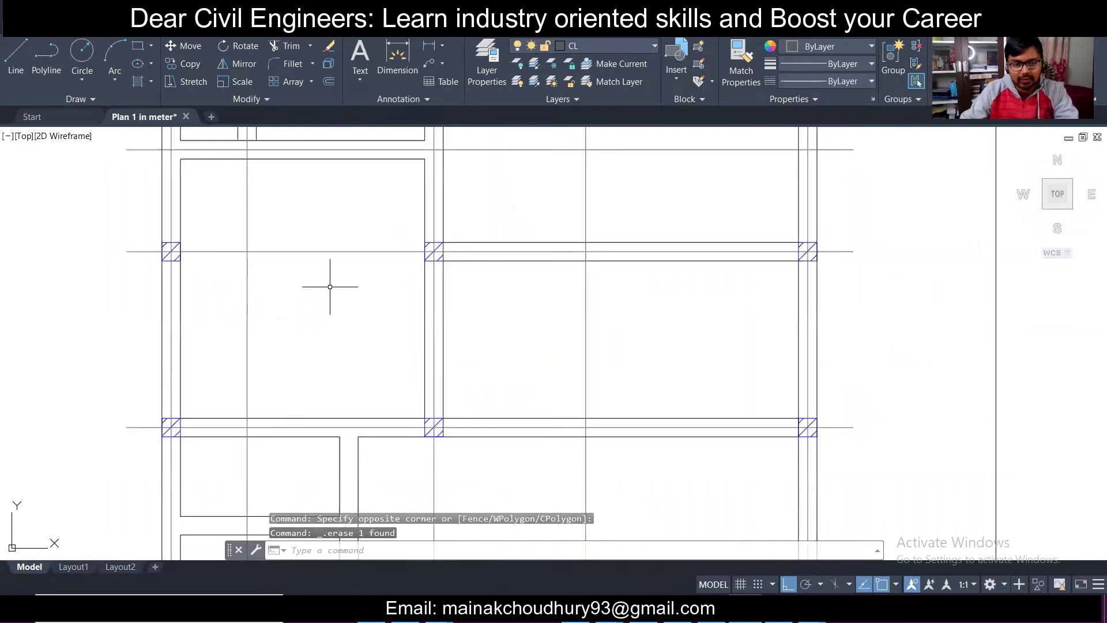
scroll(369, 336, down, 1)
mouse_move(381, 461)
middle_down()
mouse_move(396, 358)
mouse_move(361, 352)
middle_up()
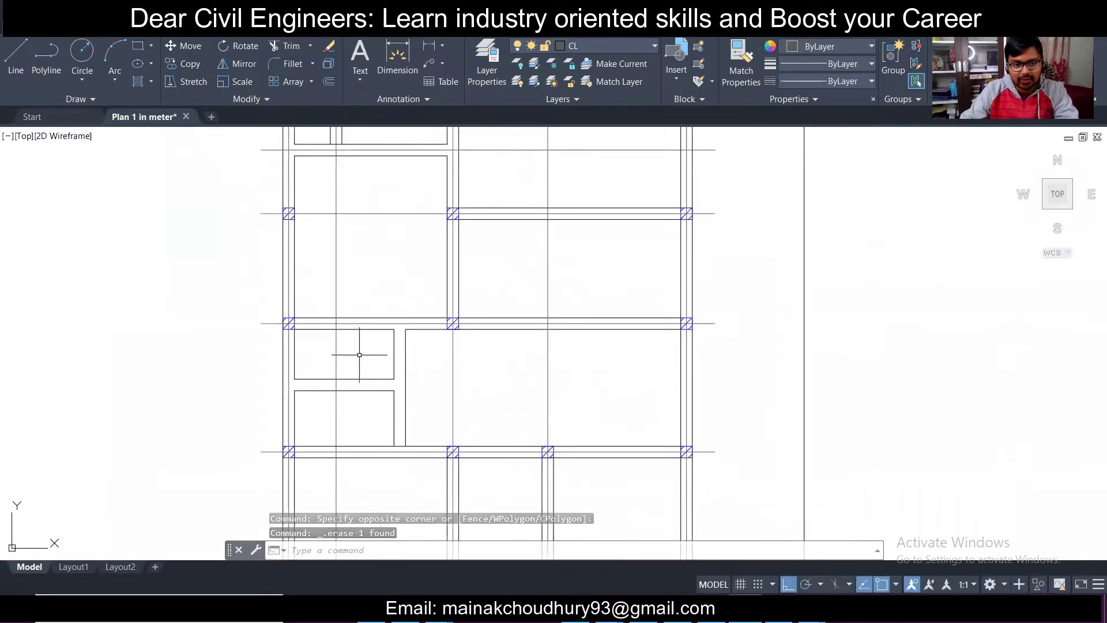
scroll(351, 406, up, 3)
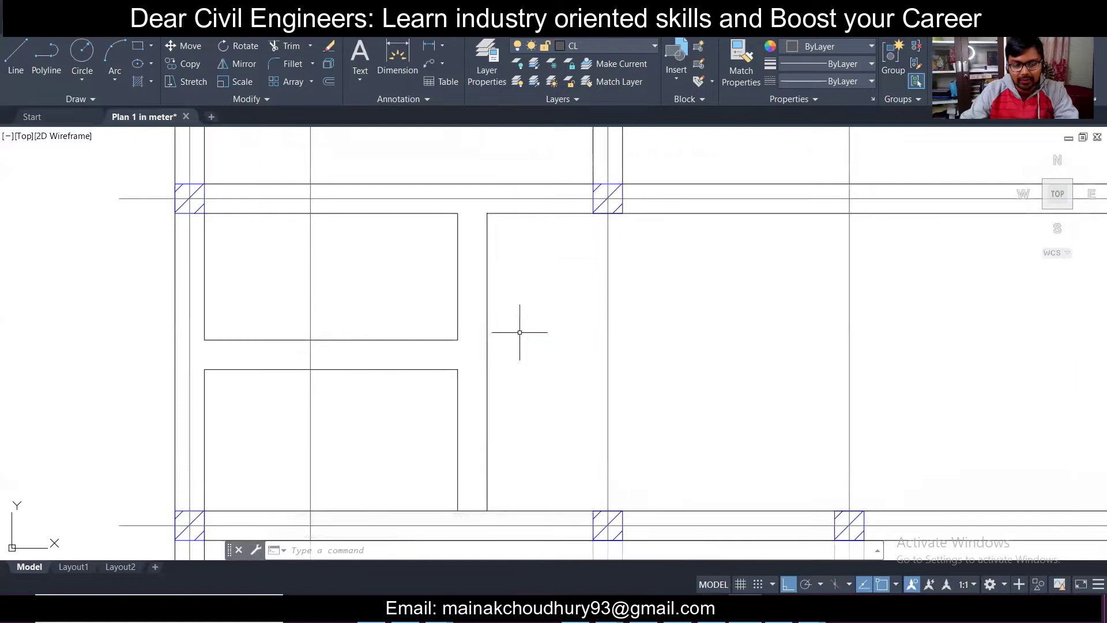
text(o)
key(Return)
key(Return)
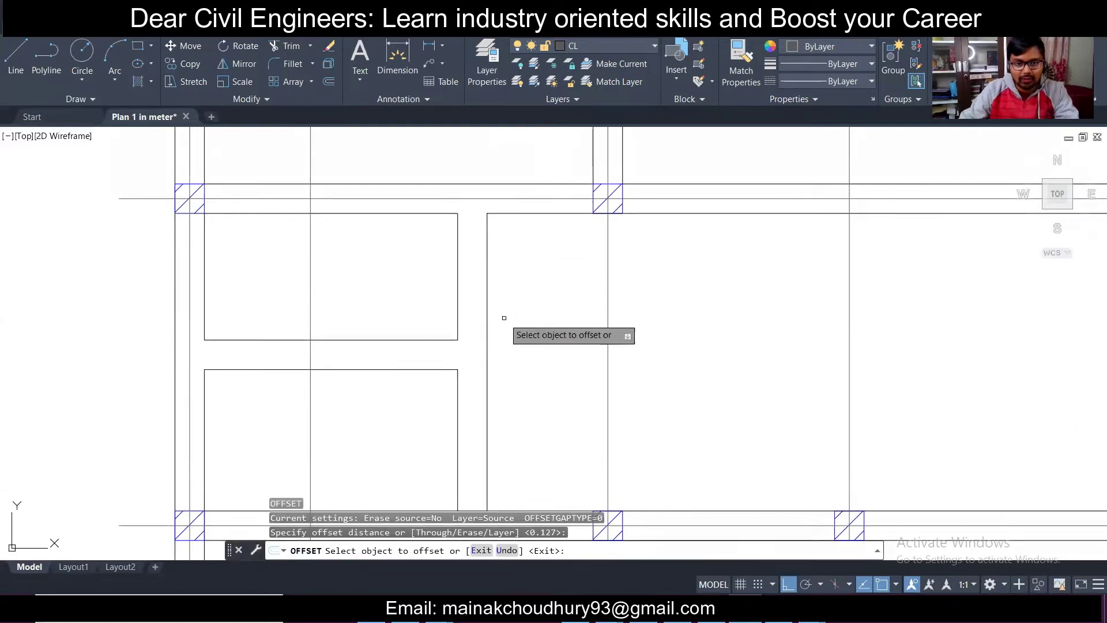
click(487, 311)
click(477, 306)
click(413, 339)
click(408, 355)
key(Escape)
Step: Copy the vertical centre line crossing the two small lower-left rooms to the upper end of the vertical partition's offset line
click(369, 263)
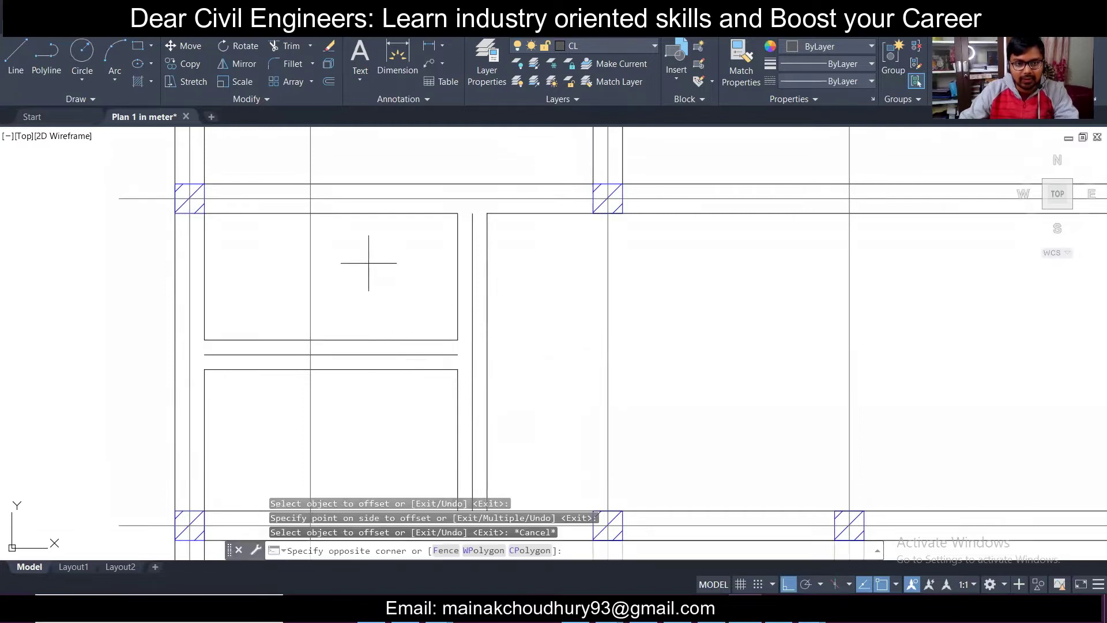
click(258, 250)
click(185, 63)
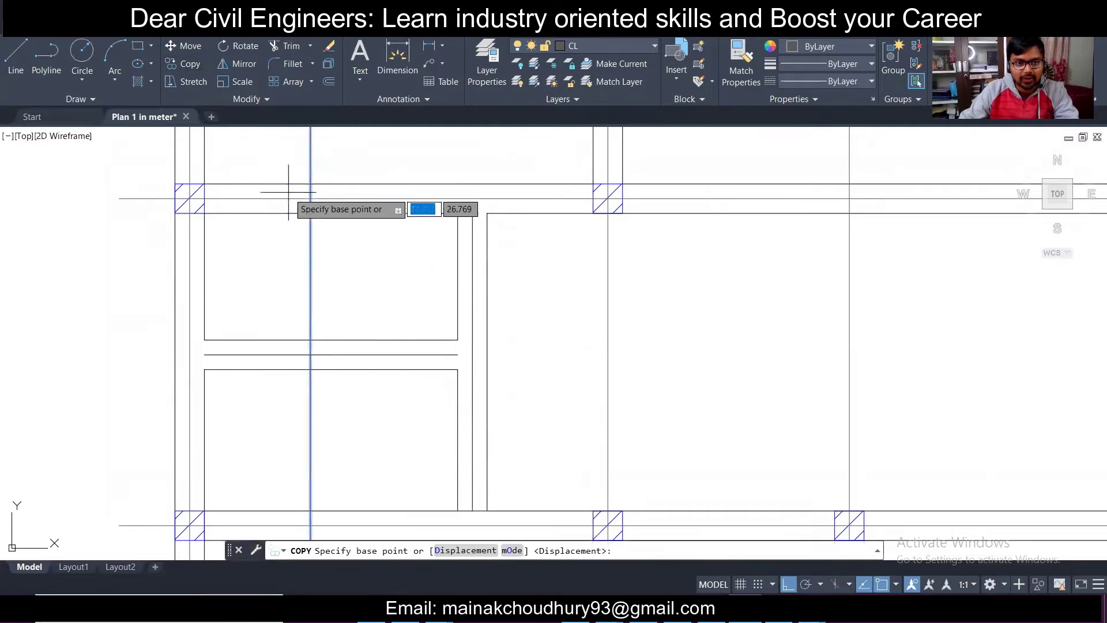
click(310, 214)
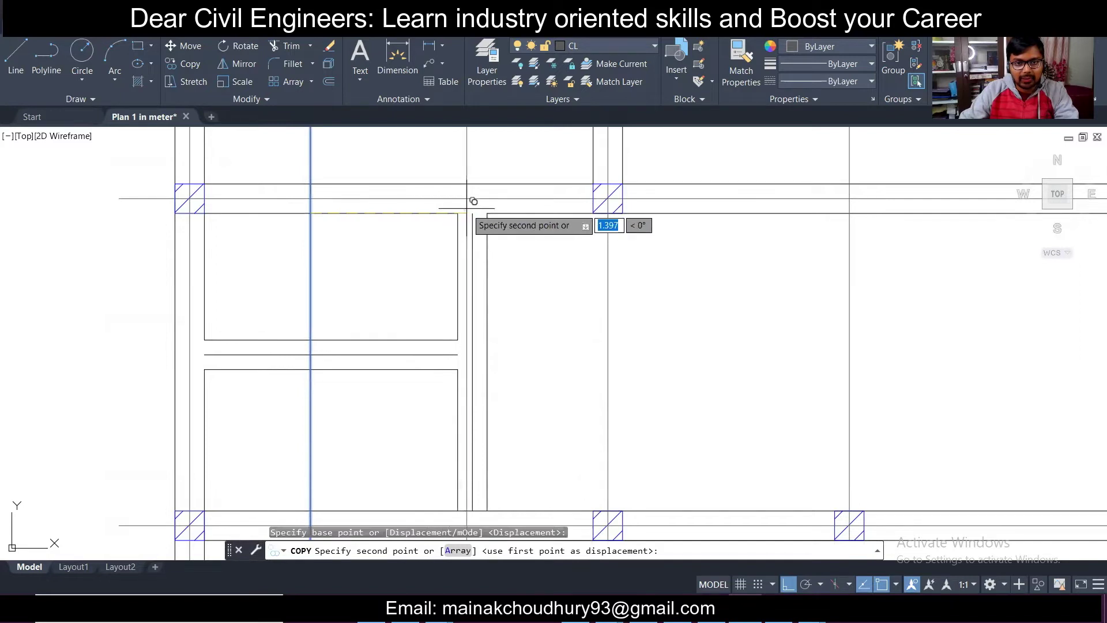
click(471, 213)
key(Escape)
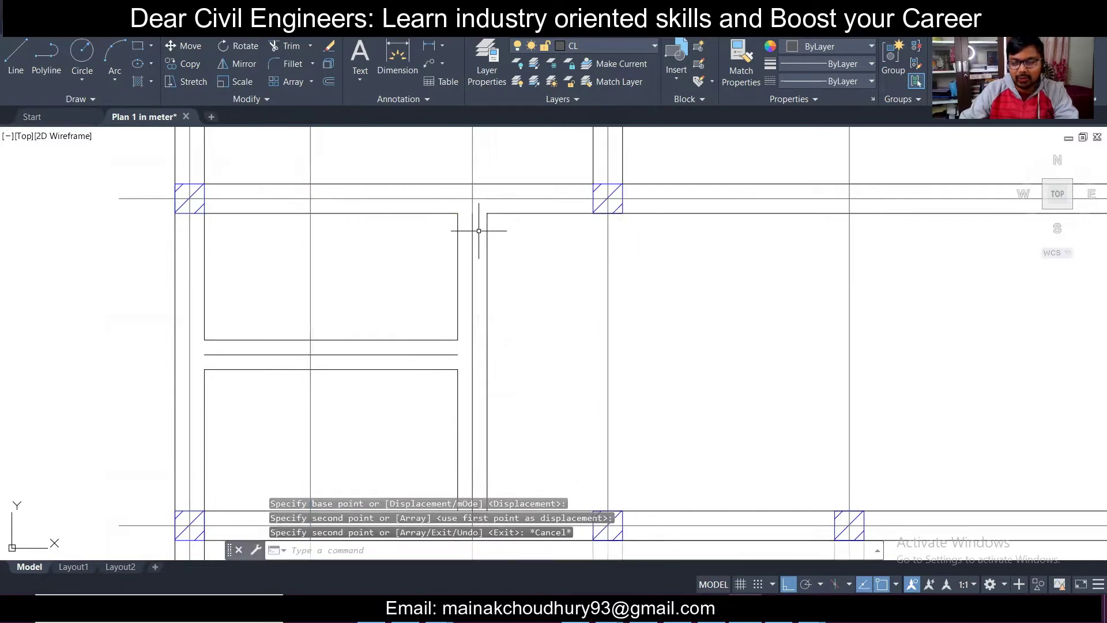
Step: Delete the temporary offset line inside the lower-left vertical partition wall, keeping the copied centre line
click(479, 230)
click(470, 219)
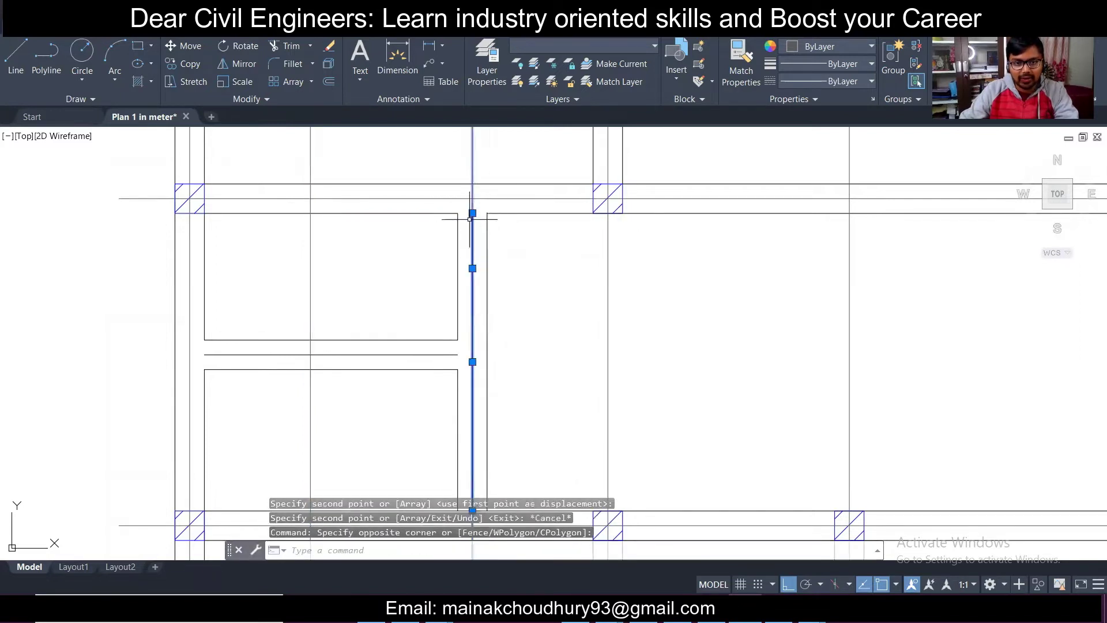
shift+click(494, 168)
shift+click(457, 166)
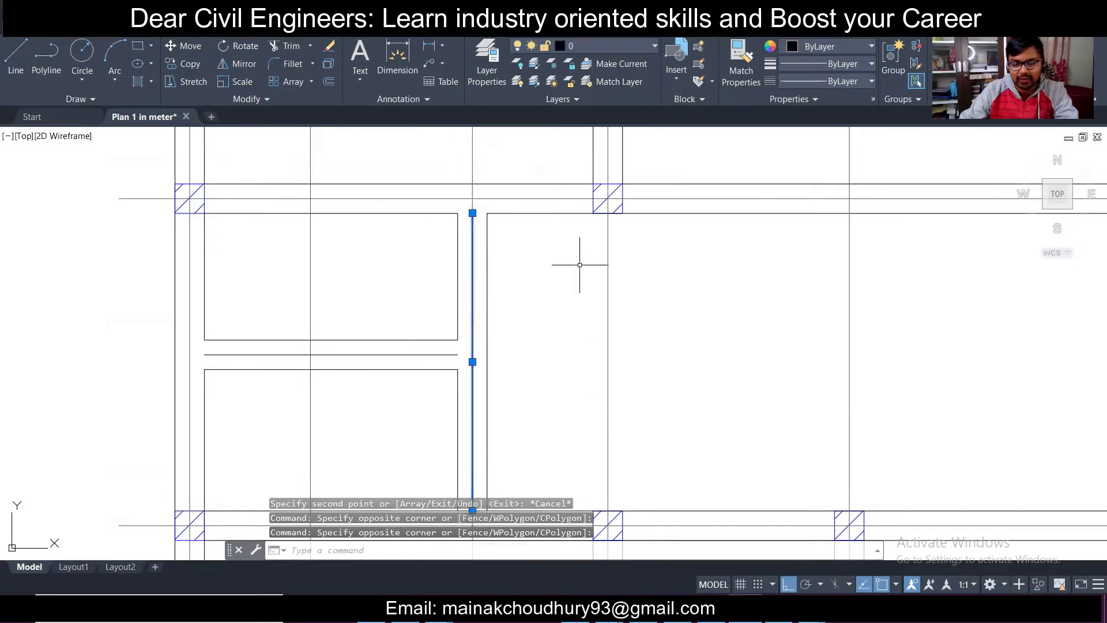
key(Delete)
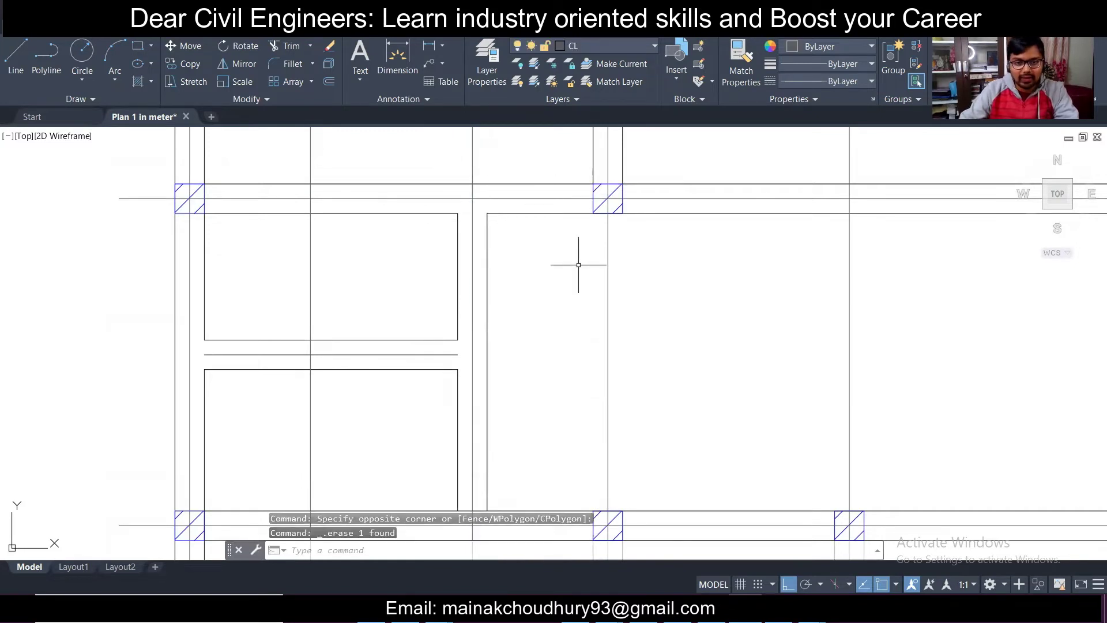
Step: Copy the horizontal centre line below the two small rooms from the left column's centre to the left end of the horizontal offset line
scroll(579, 265, down, 2)
scroll(392, 387, up, 2)
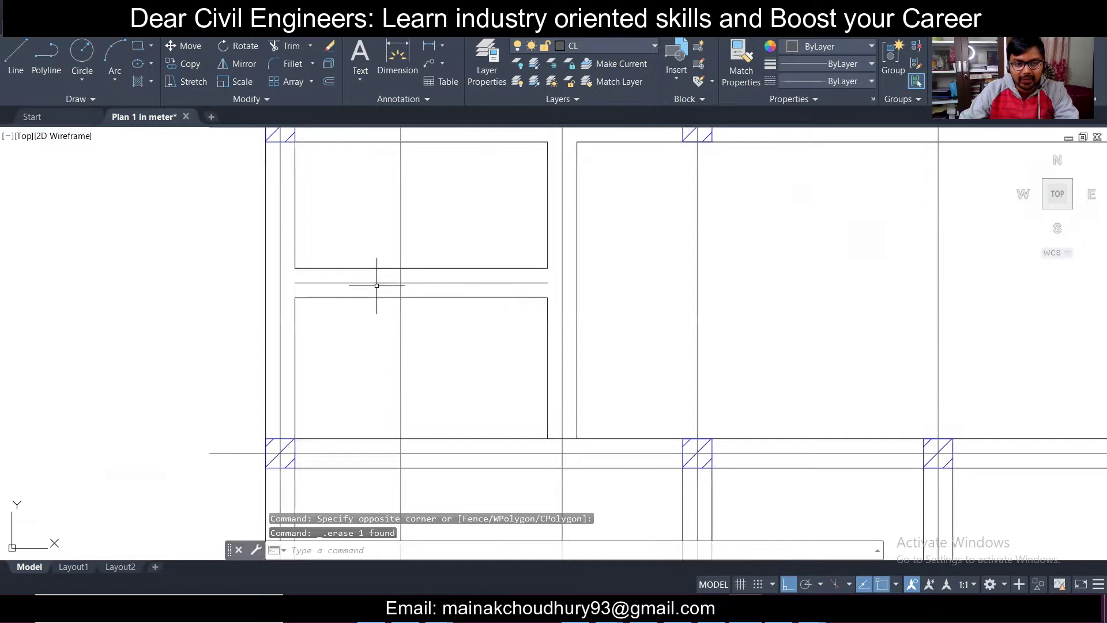
click(353, 454)
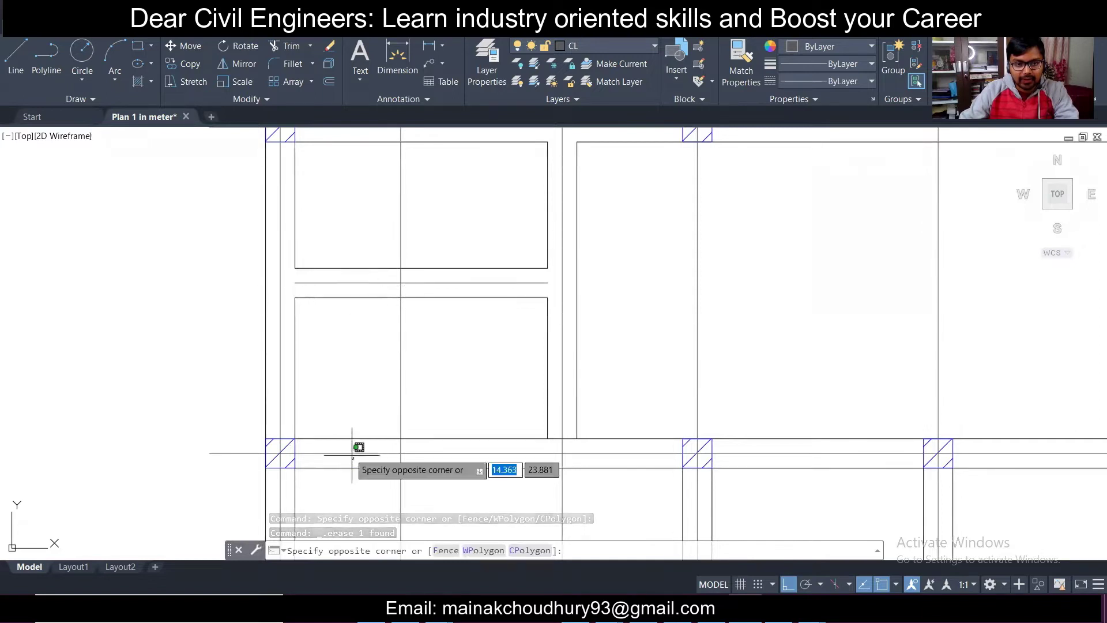
click(208, 164)
click(184, 64)
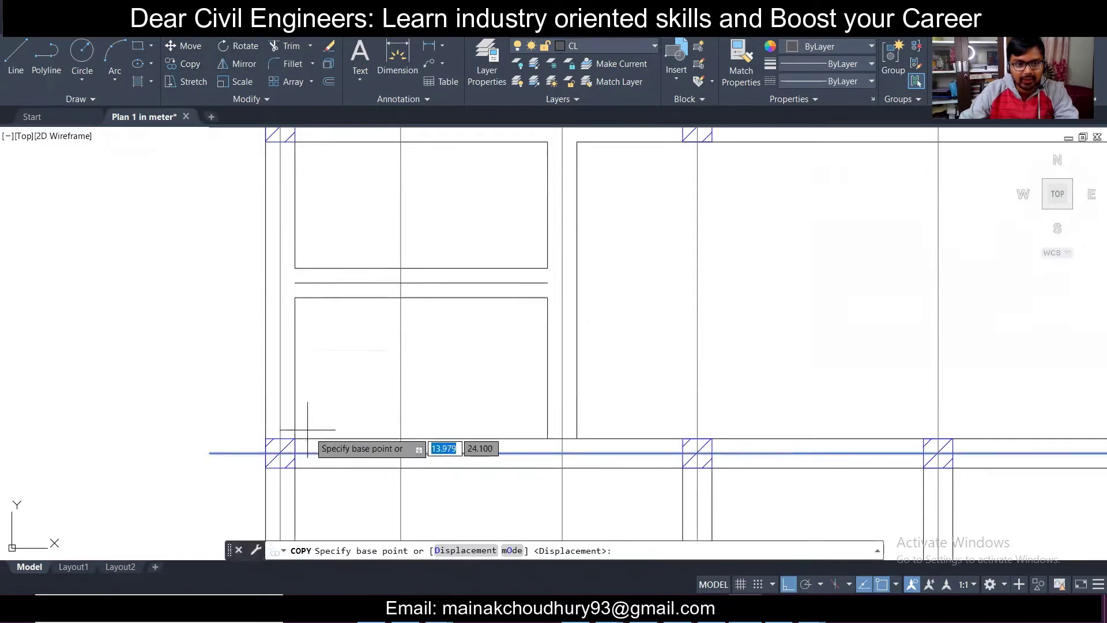
click(281, 453)
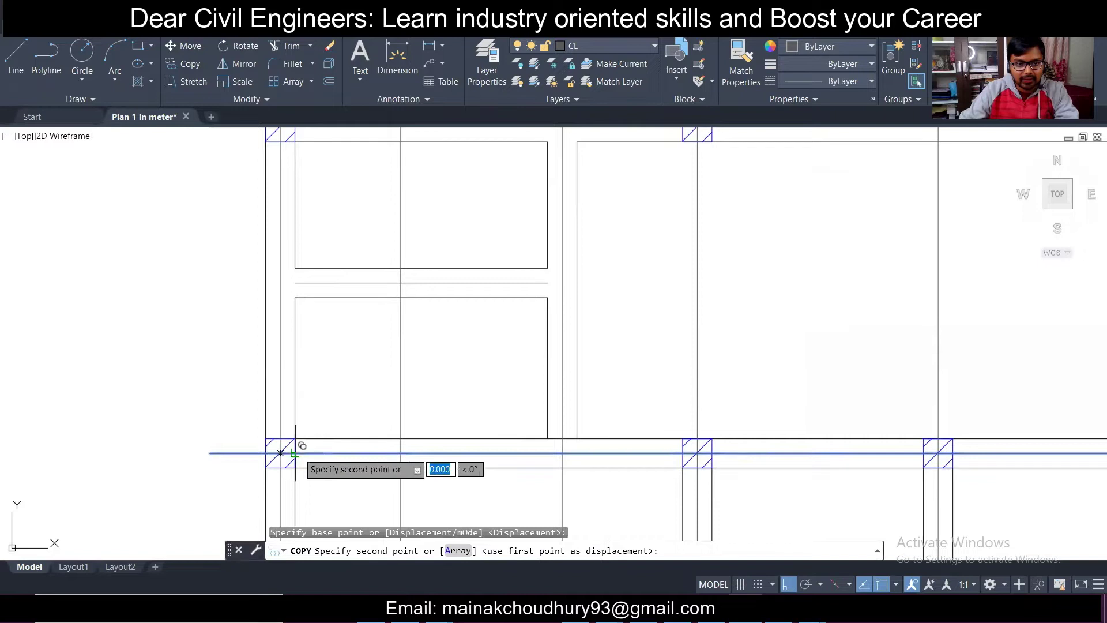
key(Escape)
Step: Delete the temporary offset line inside the horizontal partition between the two small lower-left rooms
click(288, 284)
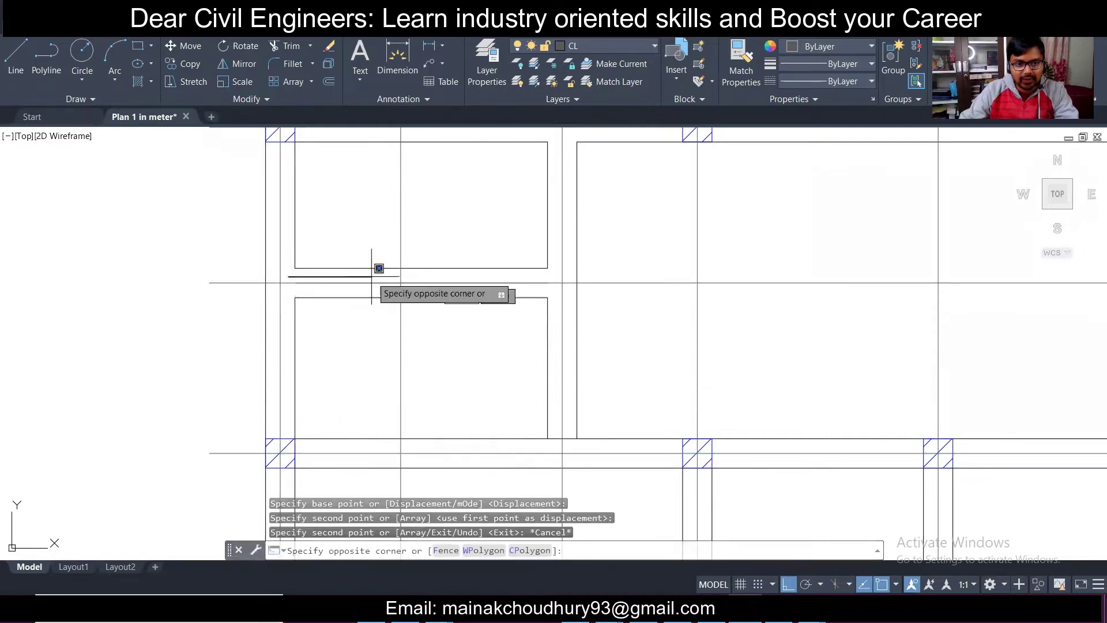
click(563, 281)
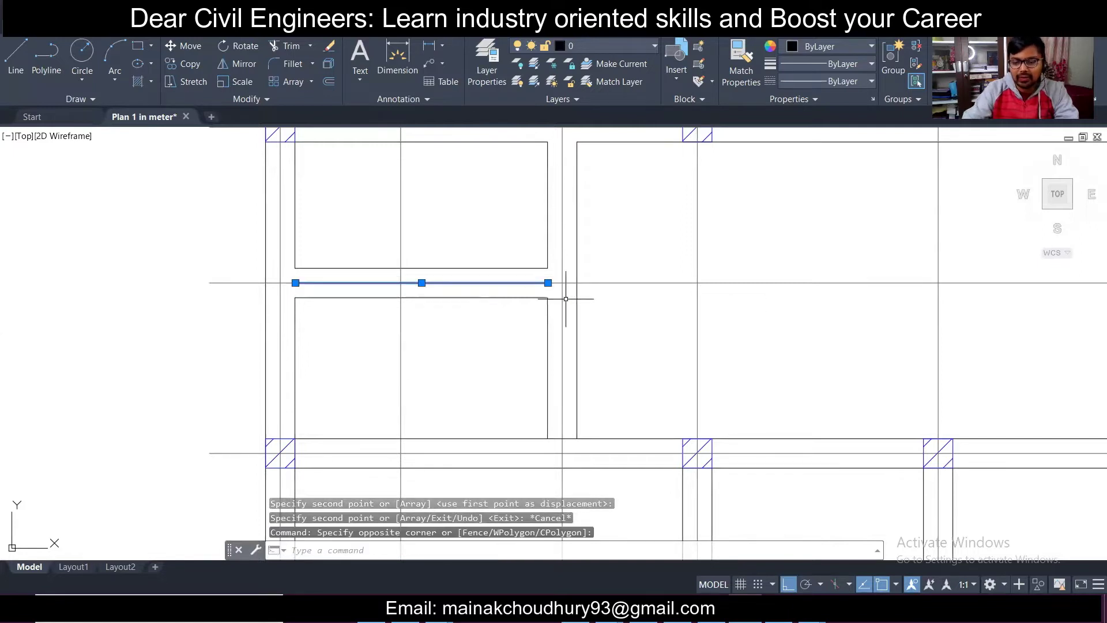
key(Delete)
Step: Delete the empty rectangle to the right of the floor plan and save the drawing
scroll(565, 298, down, 5)
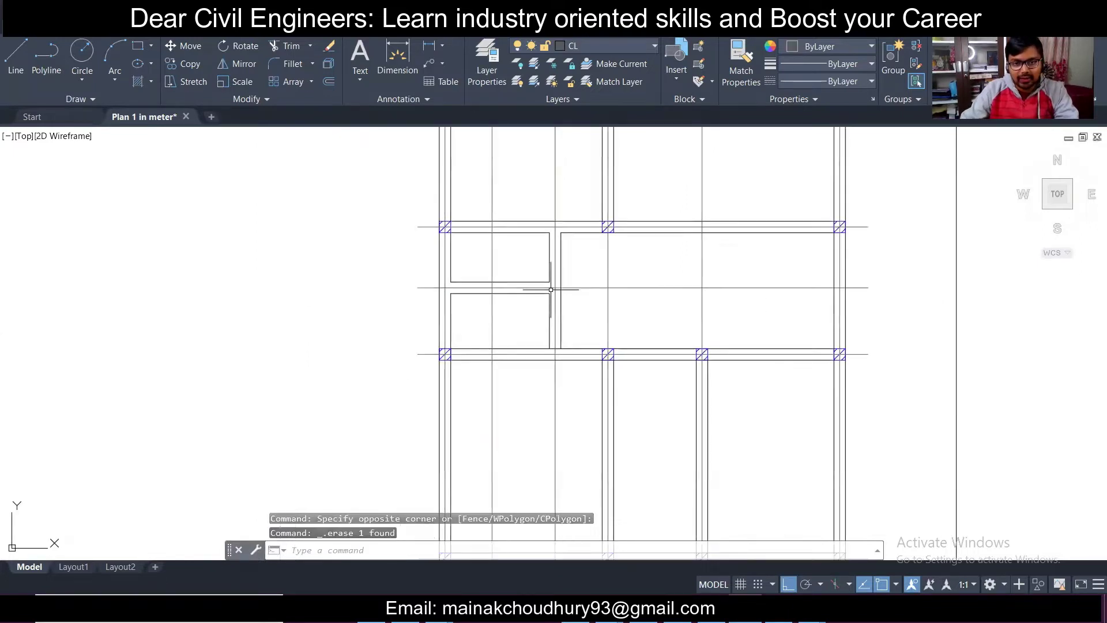
middle_drag(715, 310, 607, 394)
scroll(547, 317, down, 2)
scroll(548, 317, up, 2)
scroll(545, 318, down, 2)
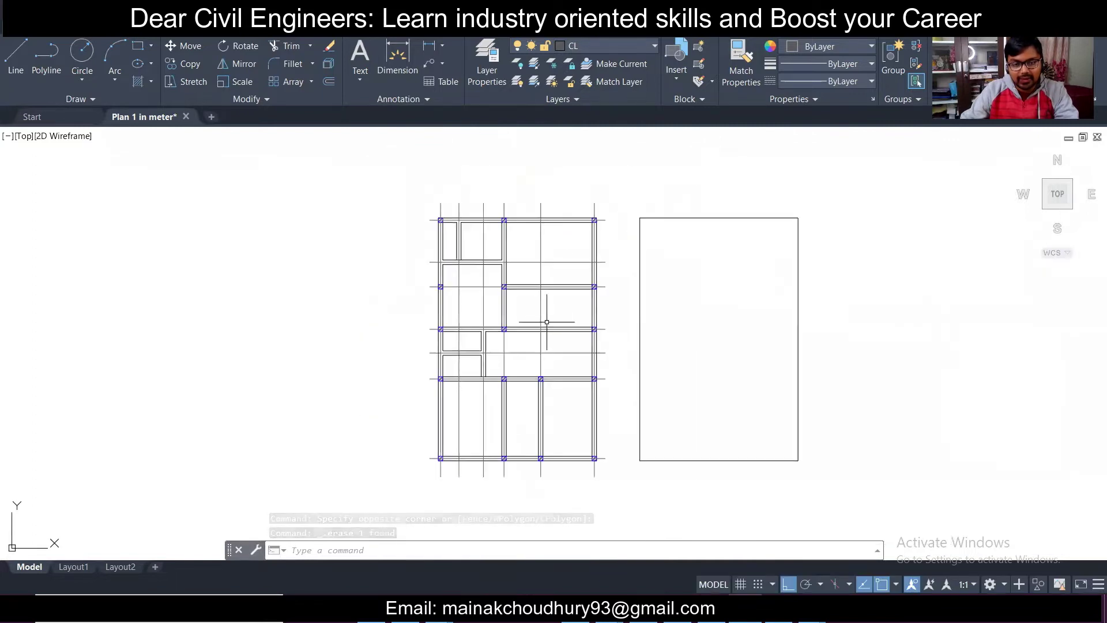
scroll(546, 320, up, 2)
scroll(546, 323, down, 2)
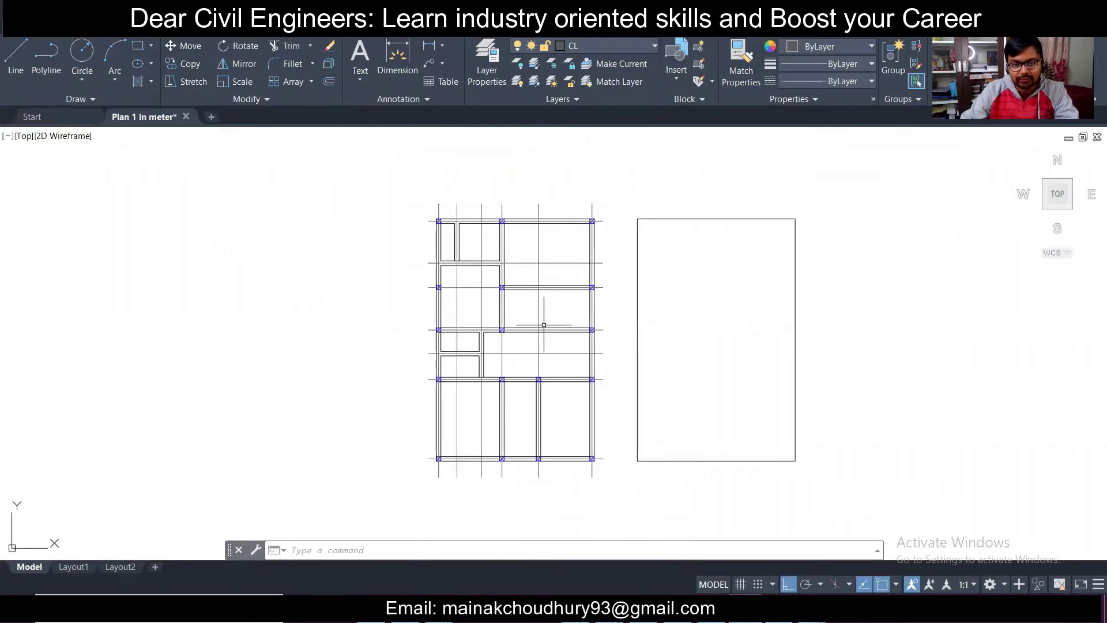
click(635, 206)
click(891, 491)
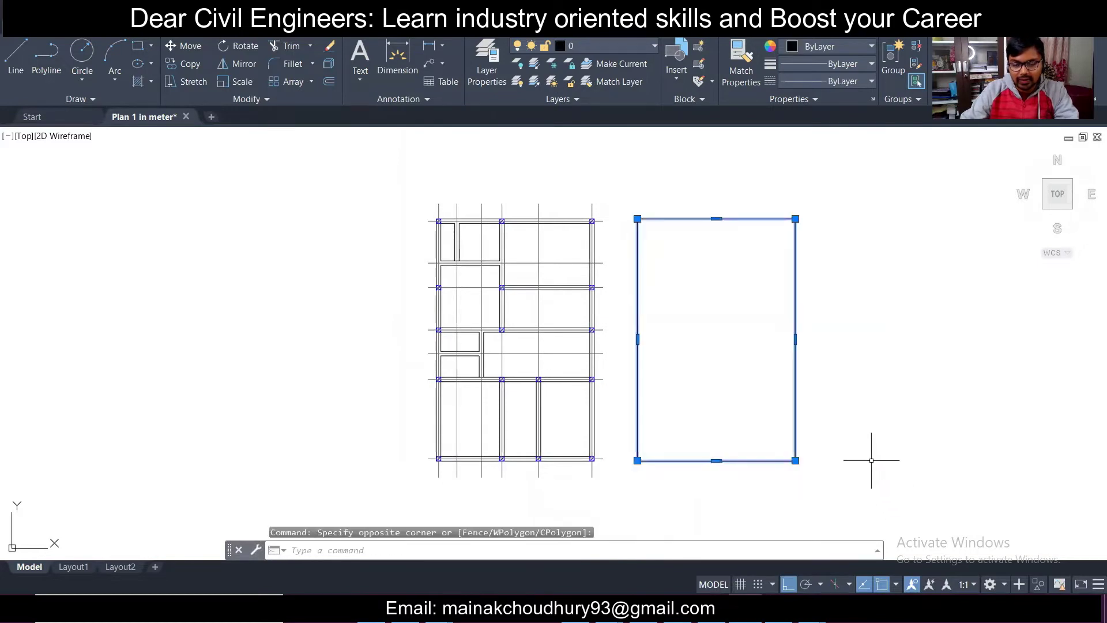
key(Delete)
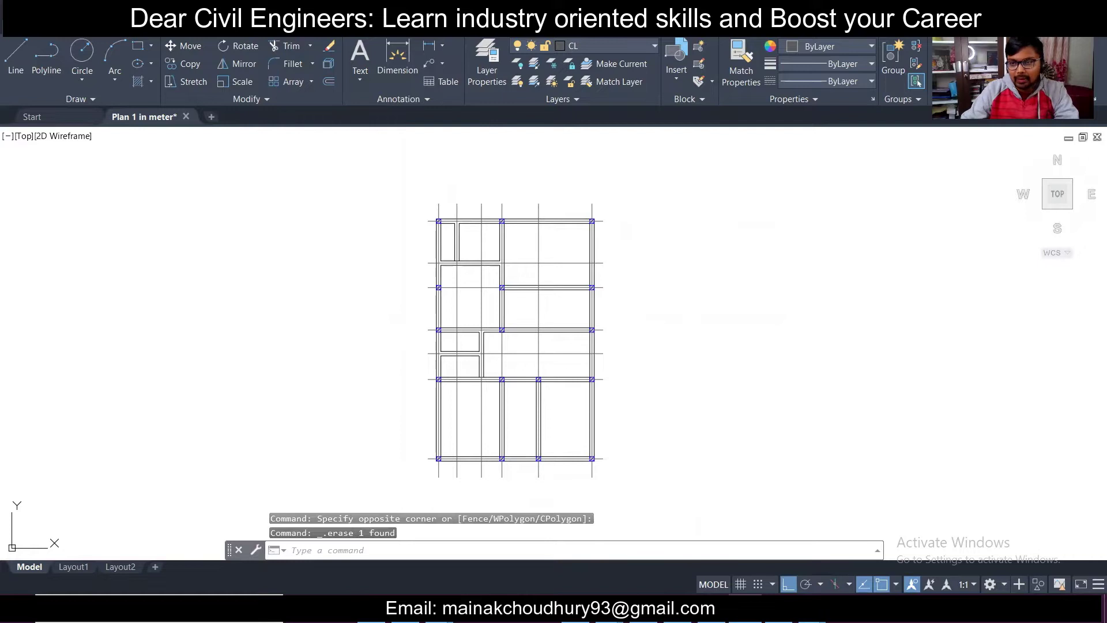
key(ctrl+s)
Step: Review the extent of the vertical and horizontal centre lines across the floor plan by selecting all of them
scroll(495, 267, down, 2)
scroll(489, 273, up, 2)
scroll(508, 246, up, 2)
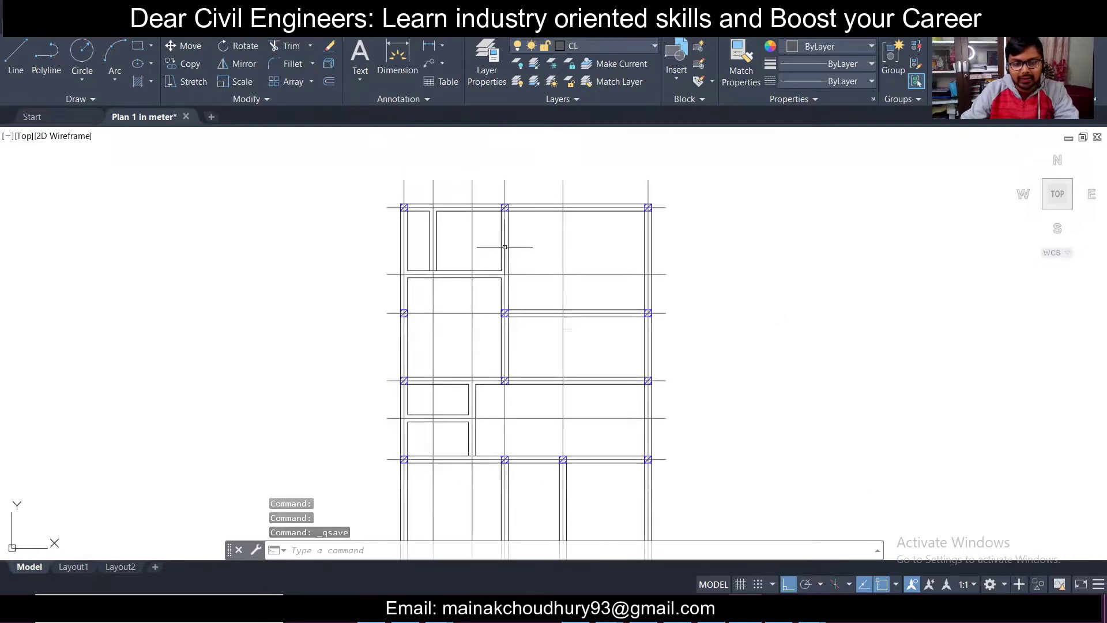
scroll(472, 225, down, 2)
scroll(476, 219, up, 4)
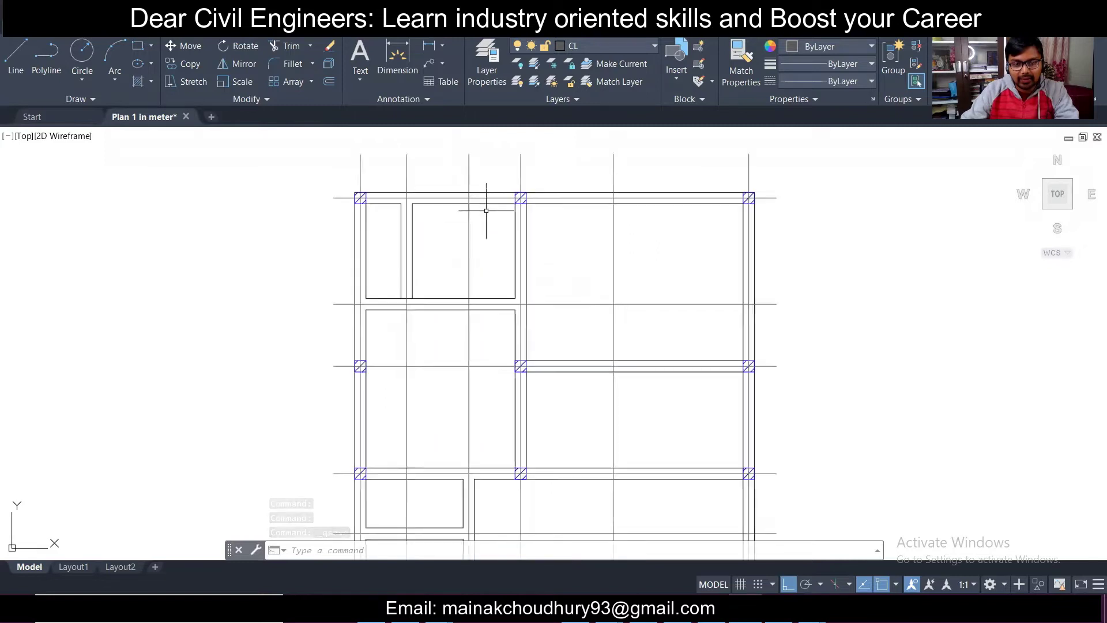
click(571, 45)
click(571, 46)
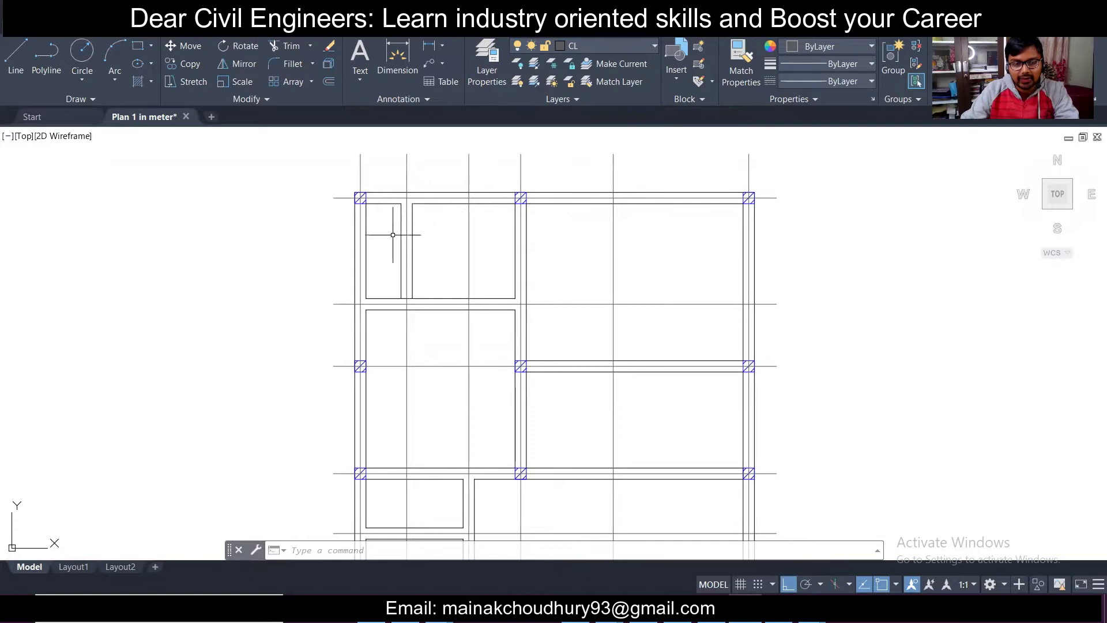
click(786, 162)
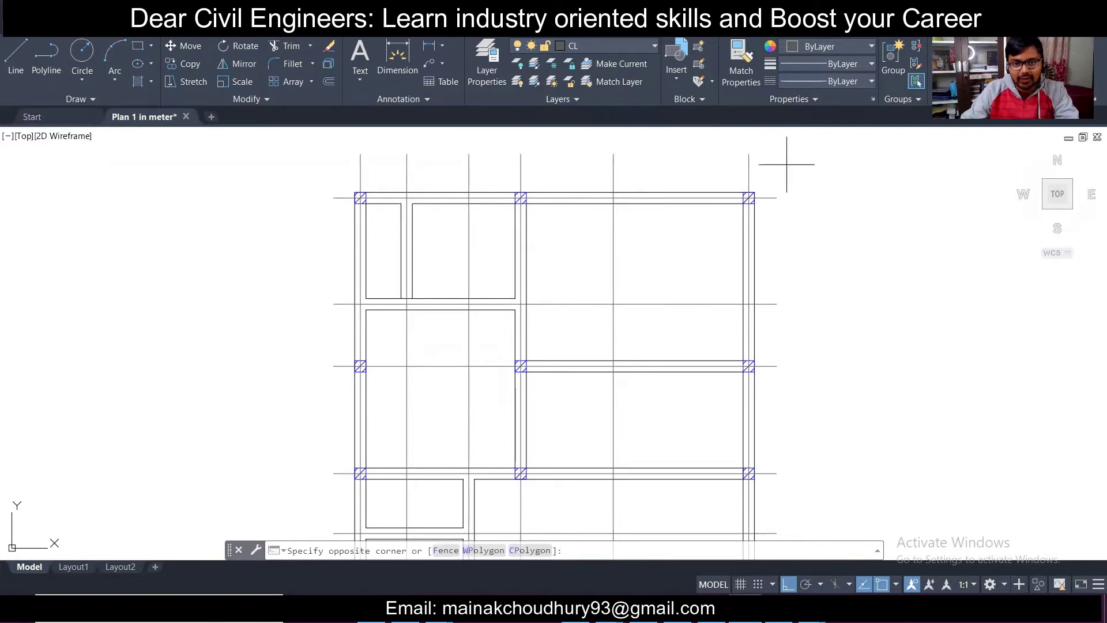
click(306, 134)
click(836, 149)
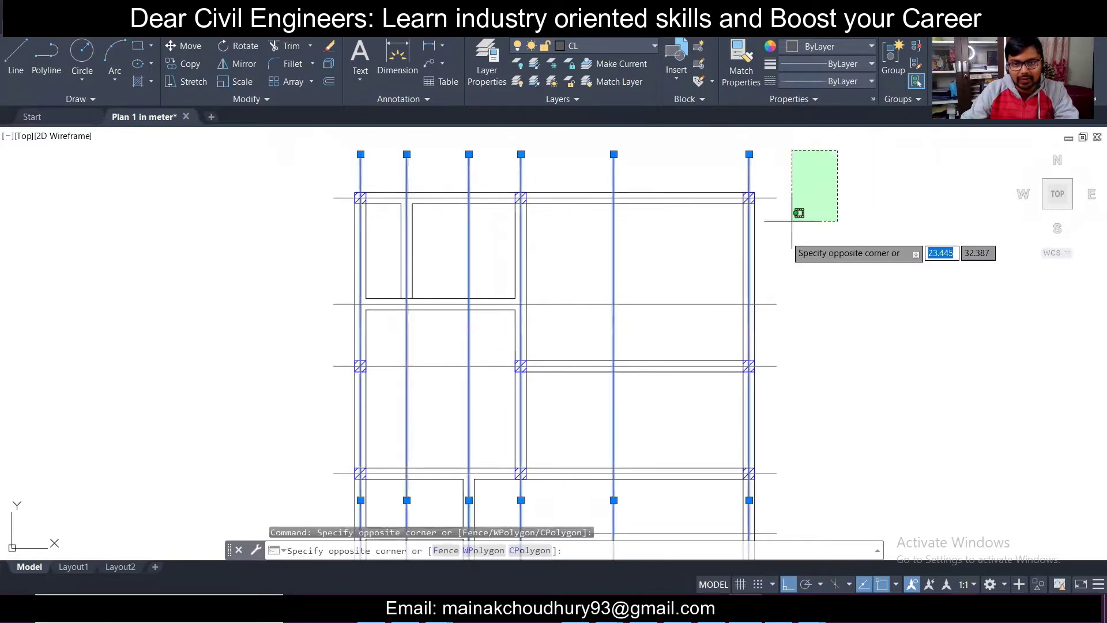
scroll(756, 288, down, 4)
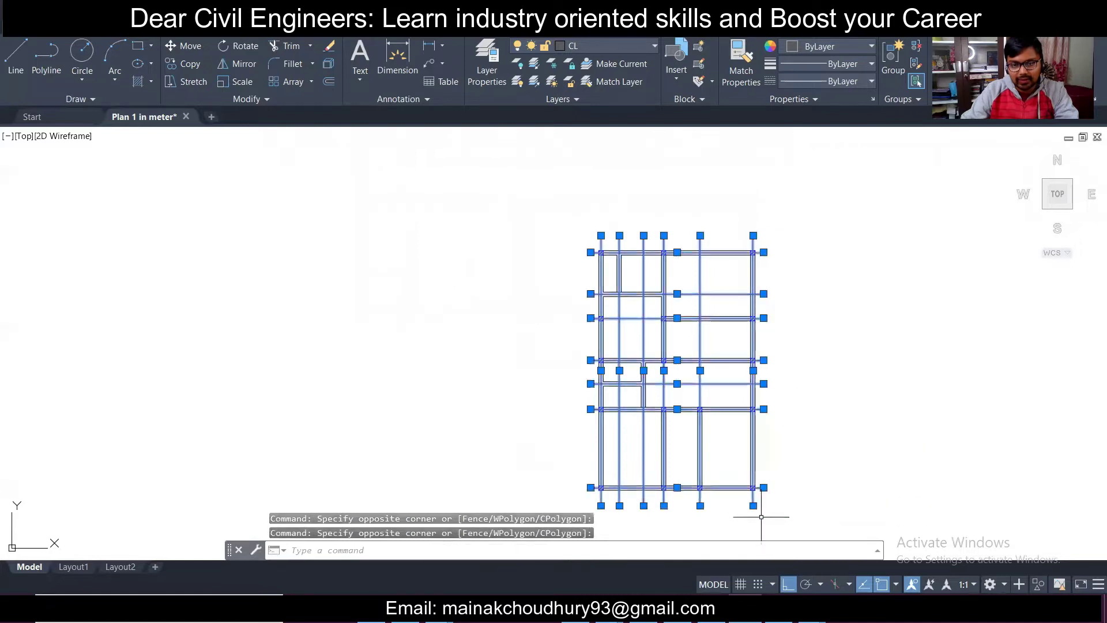
scroll(763, 251, up, 5)
key(Escape)
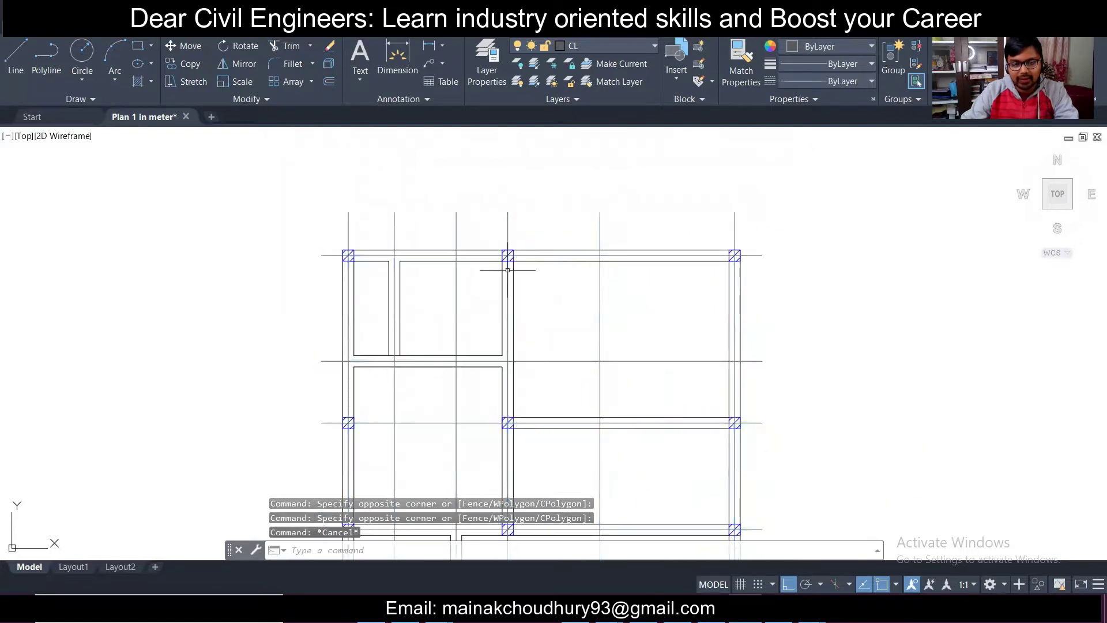
Step: Save the drawing with the completed centre lines
key(ctrl+s)
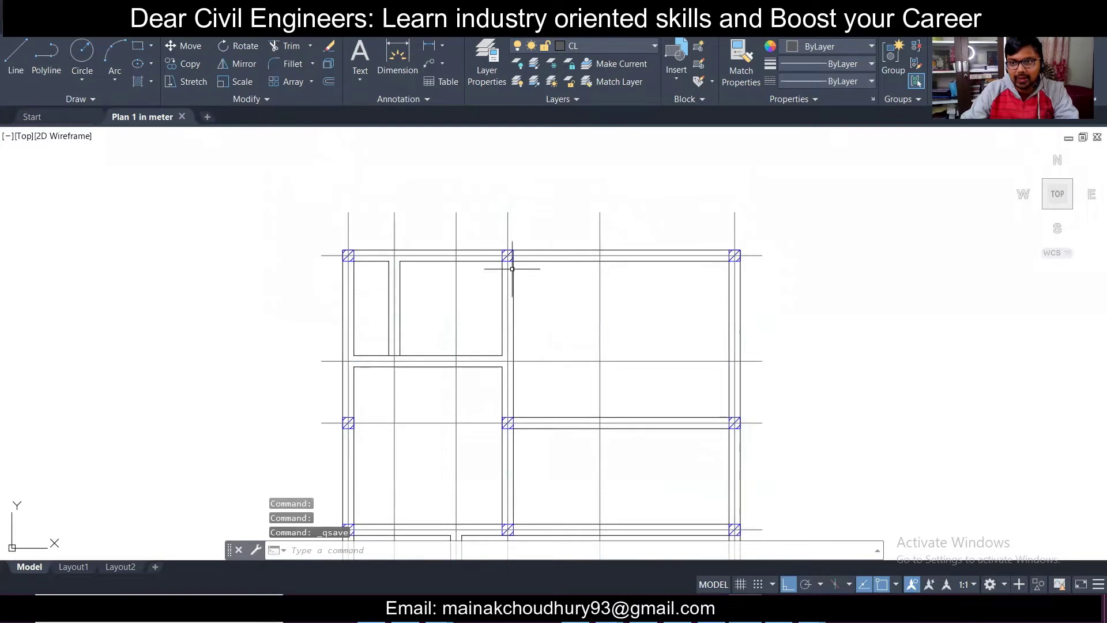
mouse_move(138, 121)
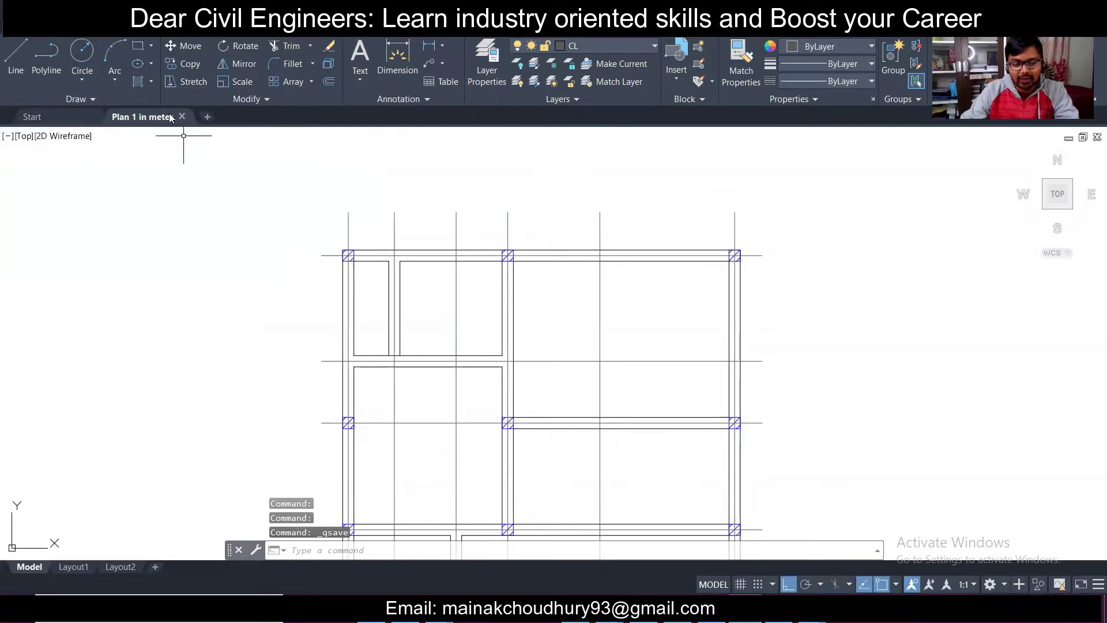
Step: Export the drawing to the Plans folder as Plan 1 in meter.dxf in AutoCAD 2000/LT2000 DXF format and close the drawing
text(dx)
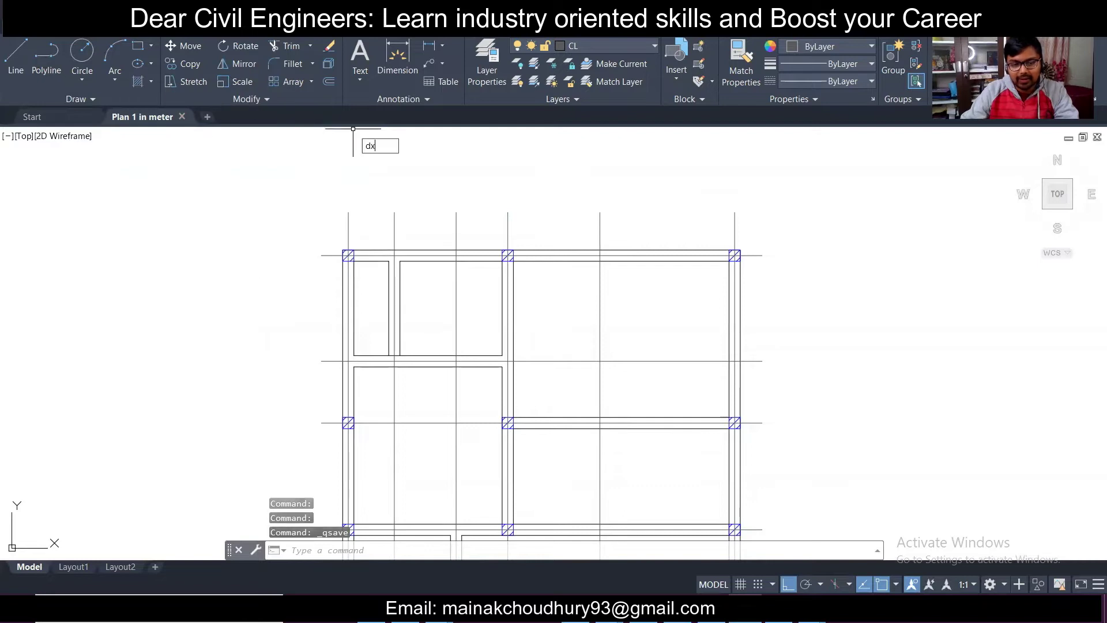
click(414, 160)
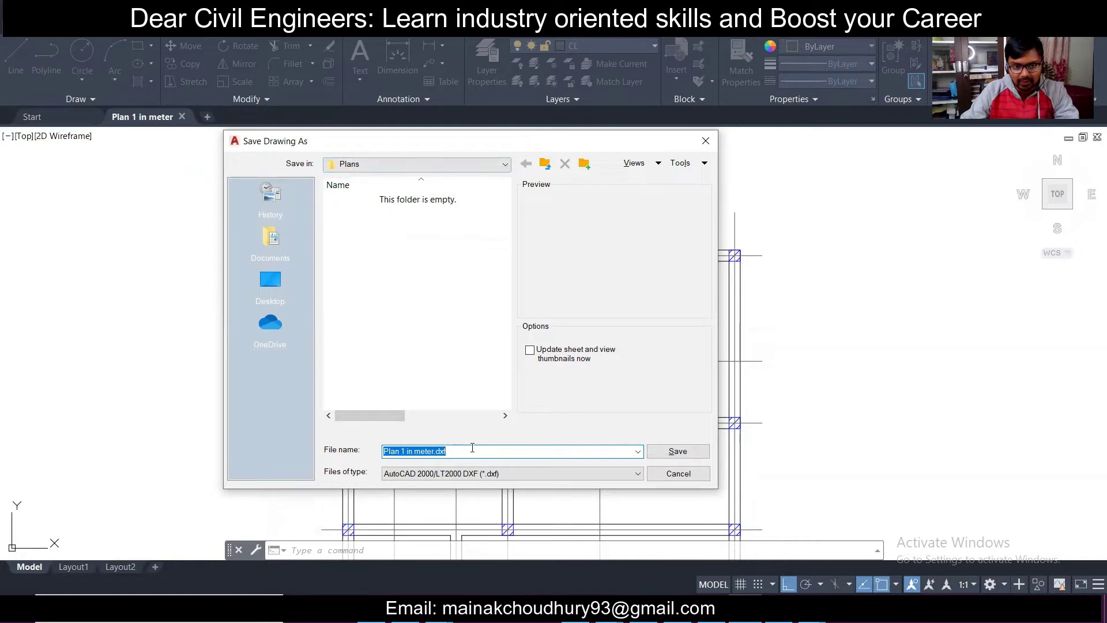
click(688, 455)
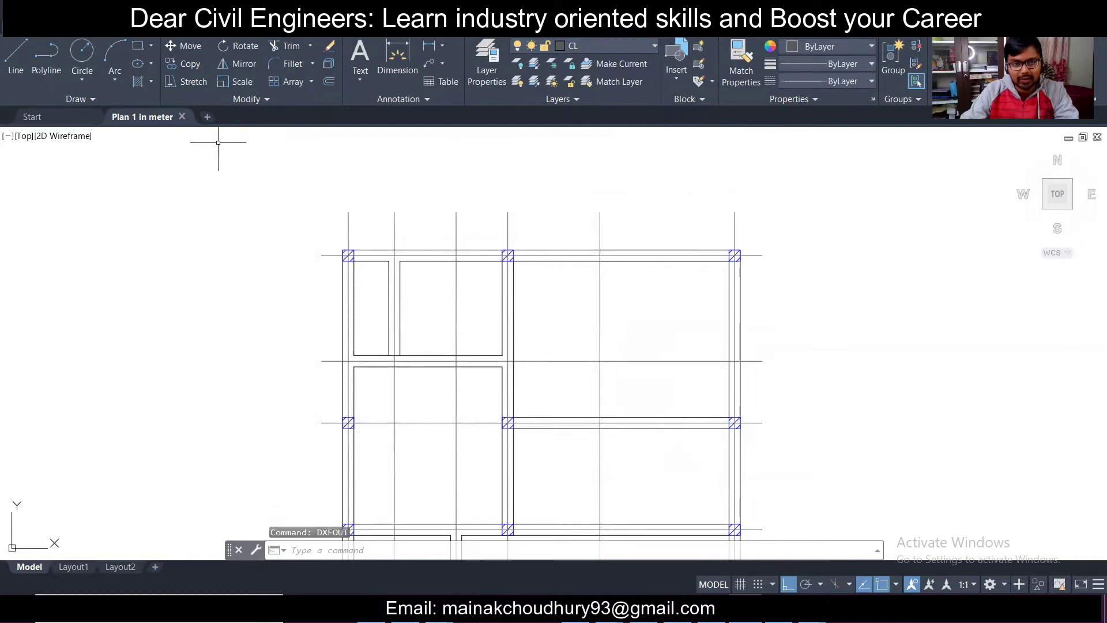
click(182, 118)
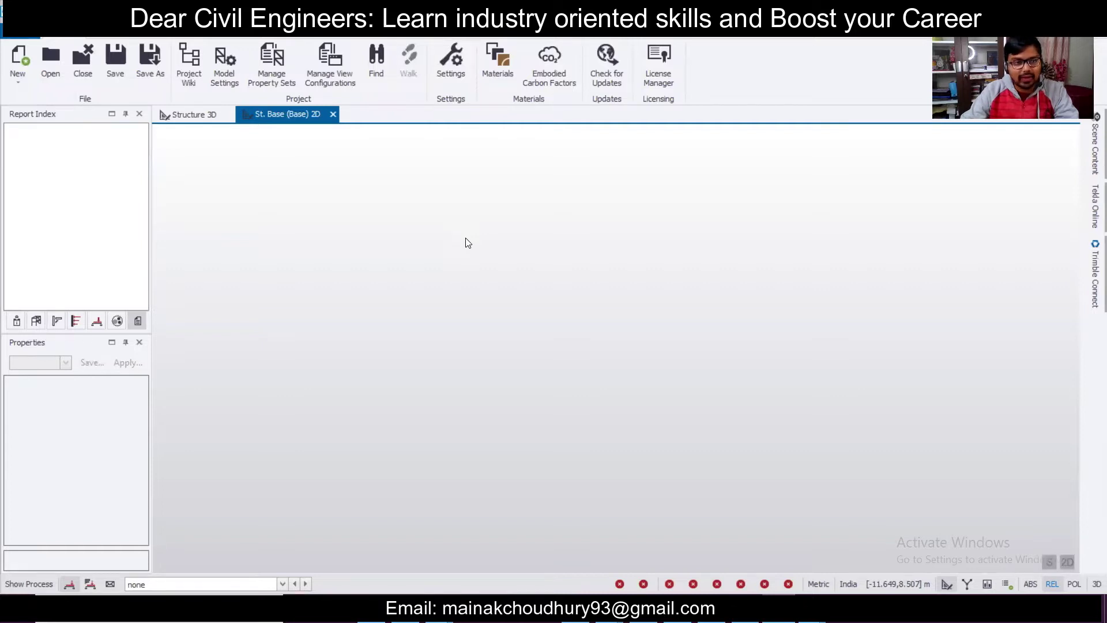
Step: Switch to Tekla Structural Designer and insert a construction level below Base at -1.5 m
click(18, 59)
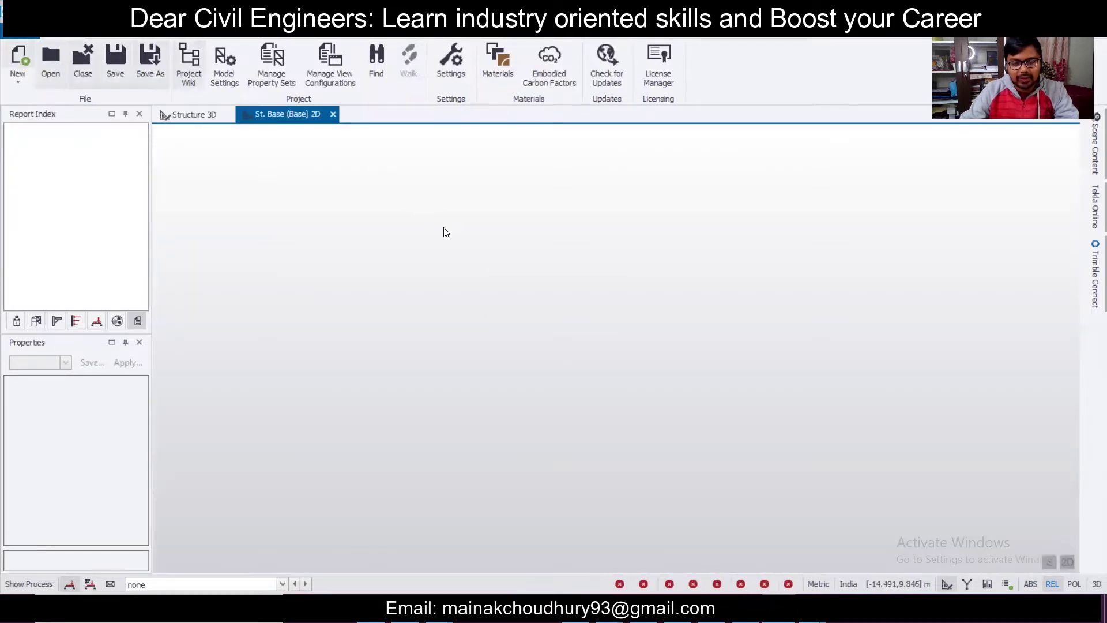
click(202, 39)
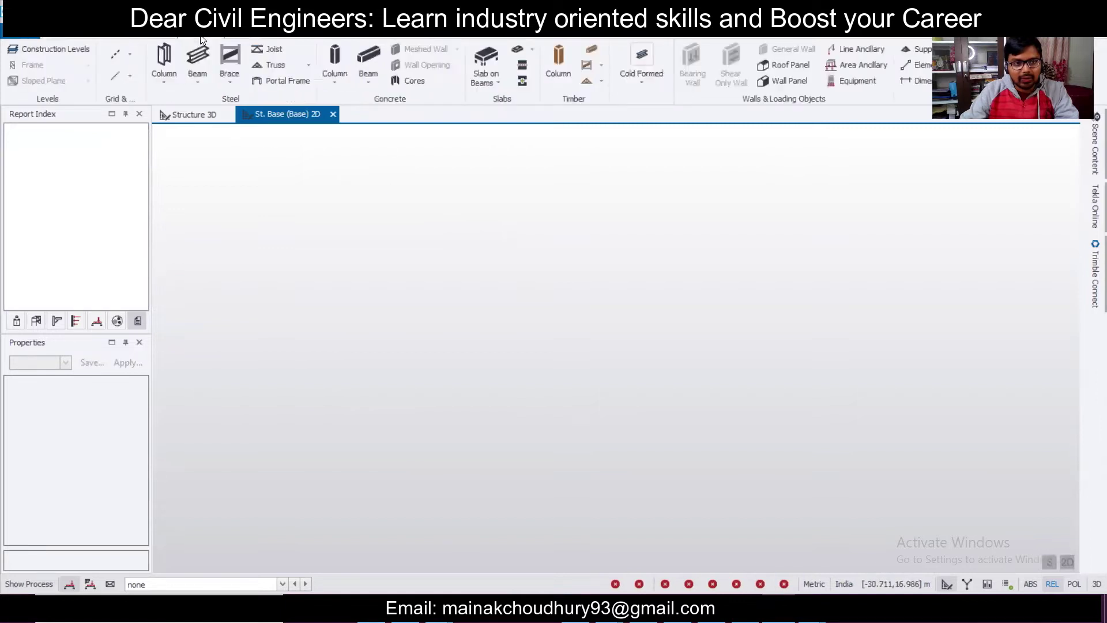
click(78, 53)
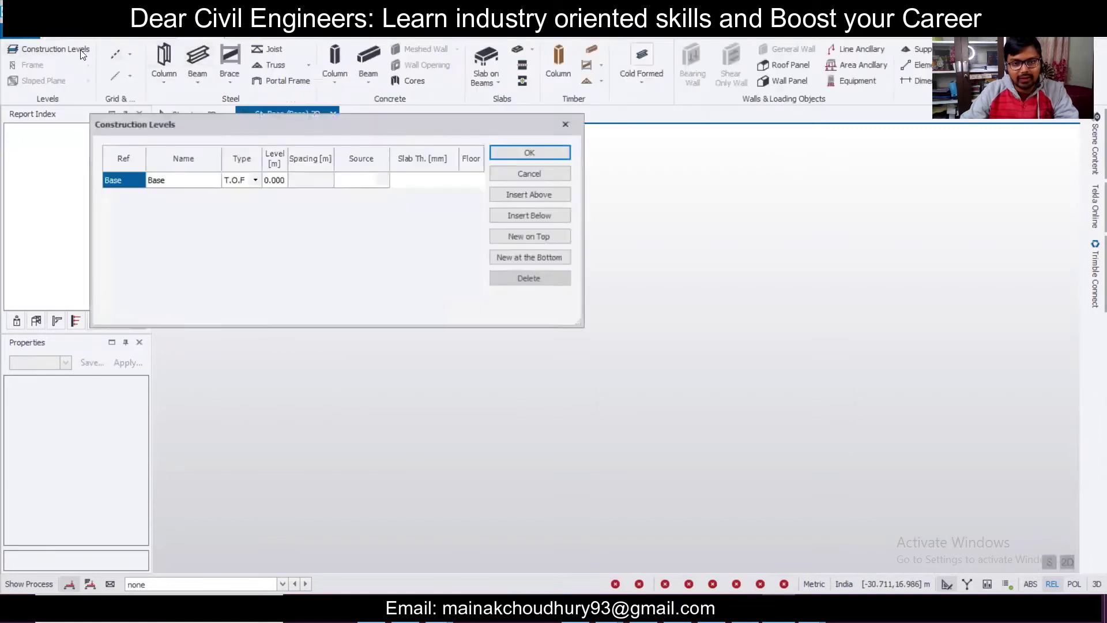
click(541, 214)
click(285, 196)
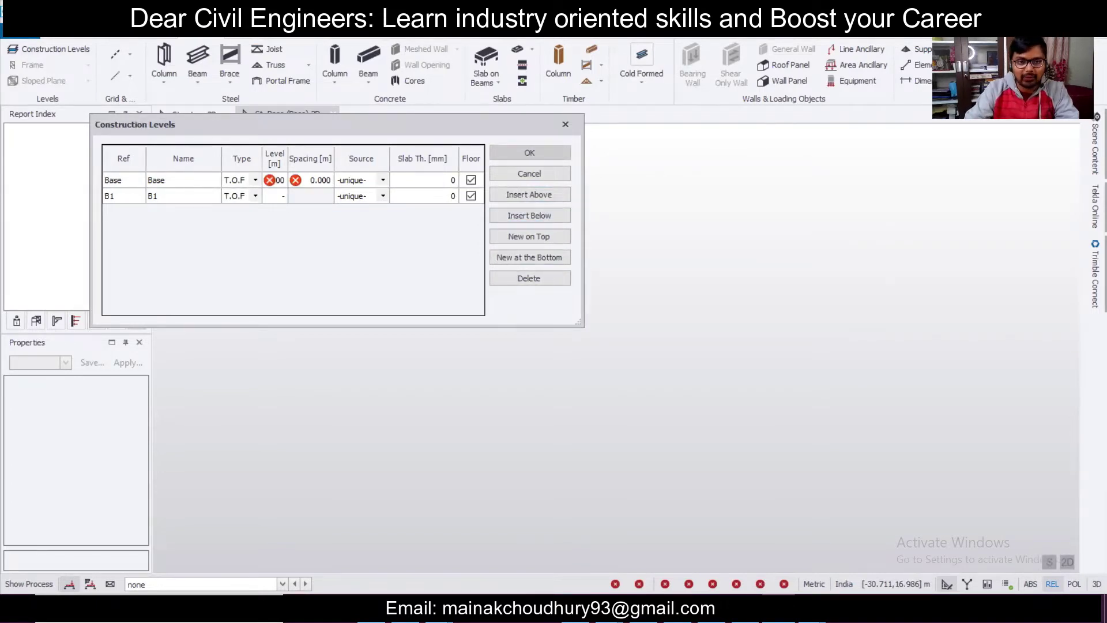
click(285, 195)
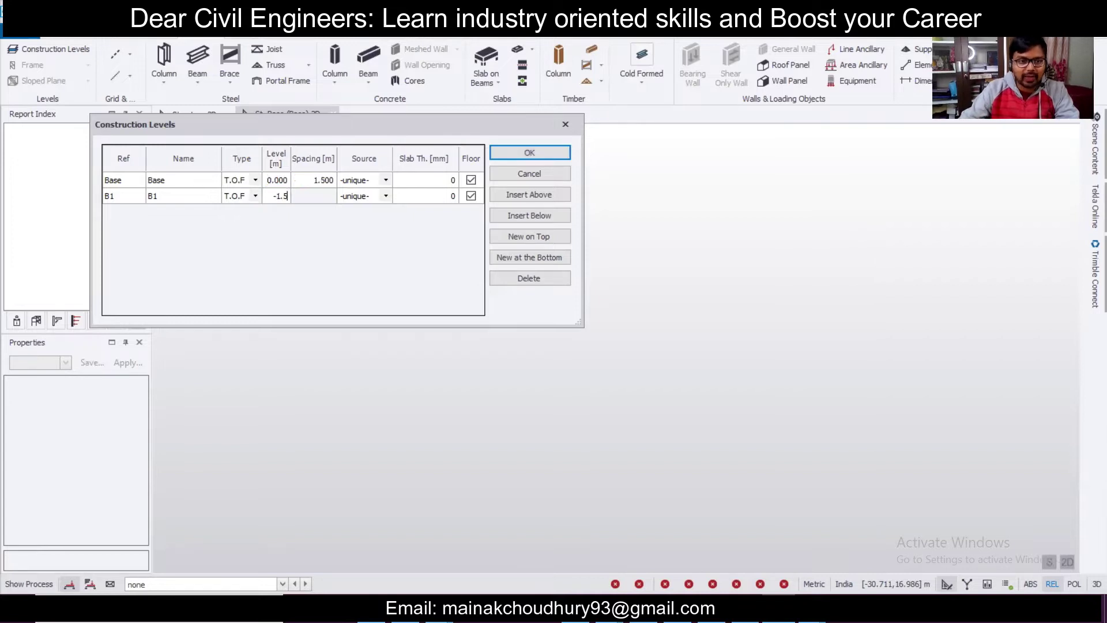
click(180, 183)
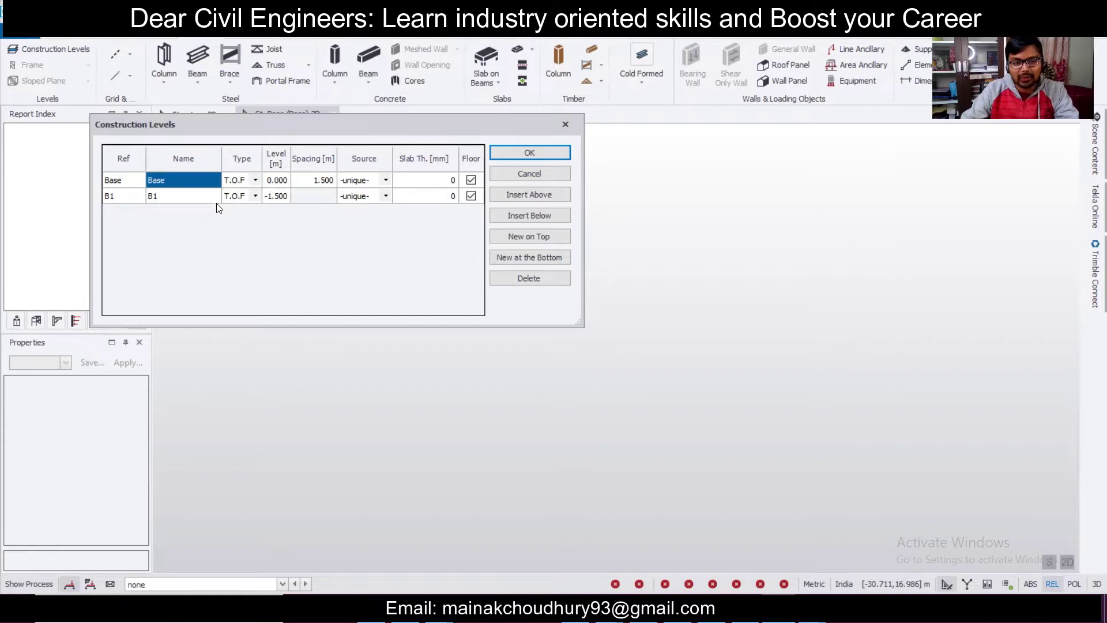
Step: Set the elevation of construction level B1 to -2 m
click(278, 197)
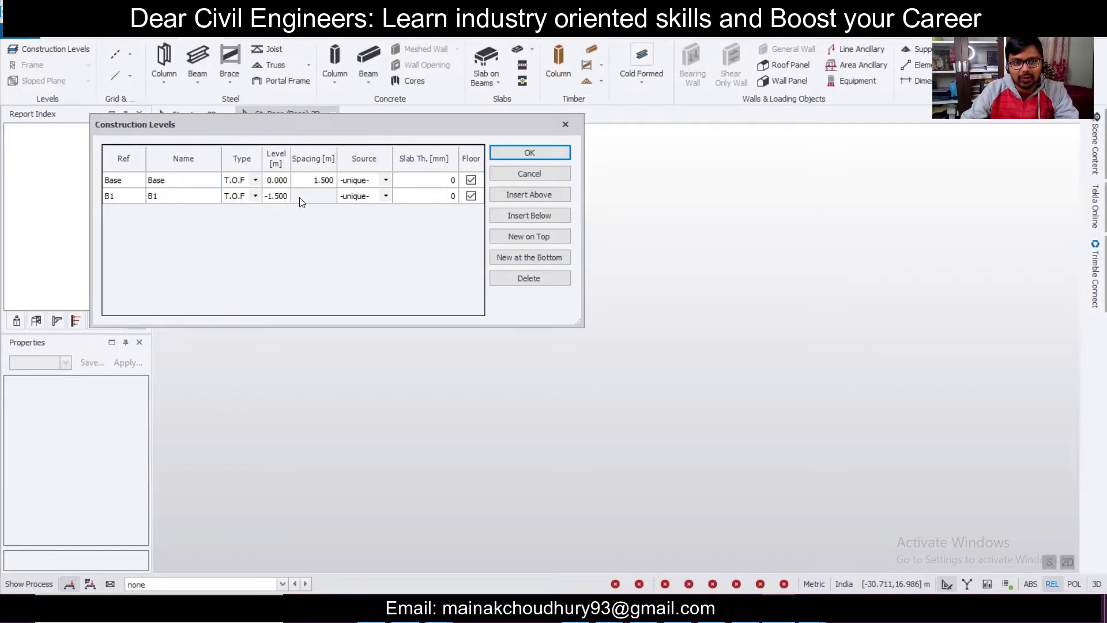
key(Return)
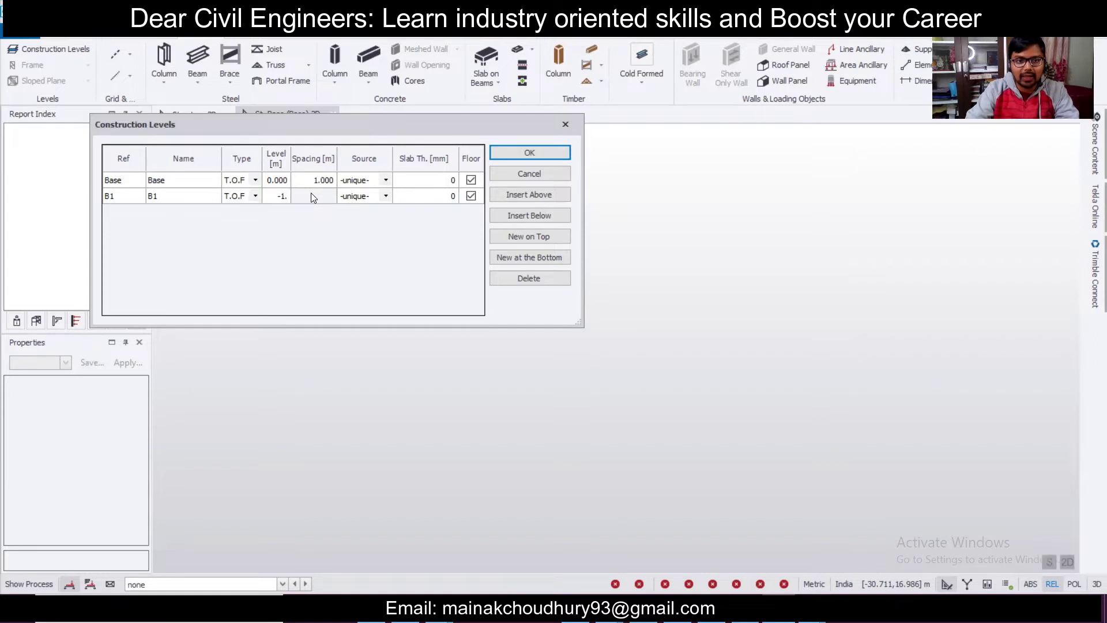
text(-2)
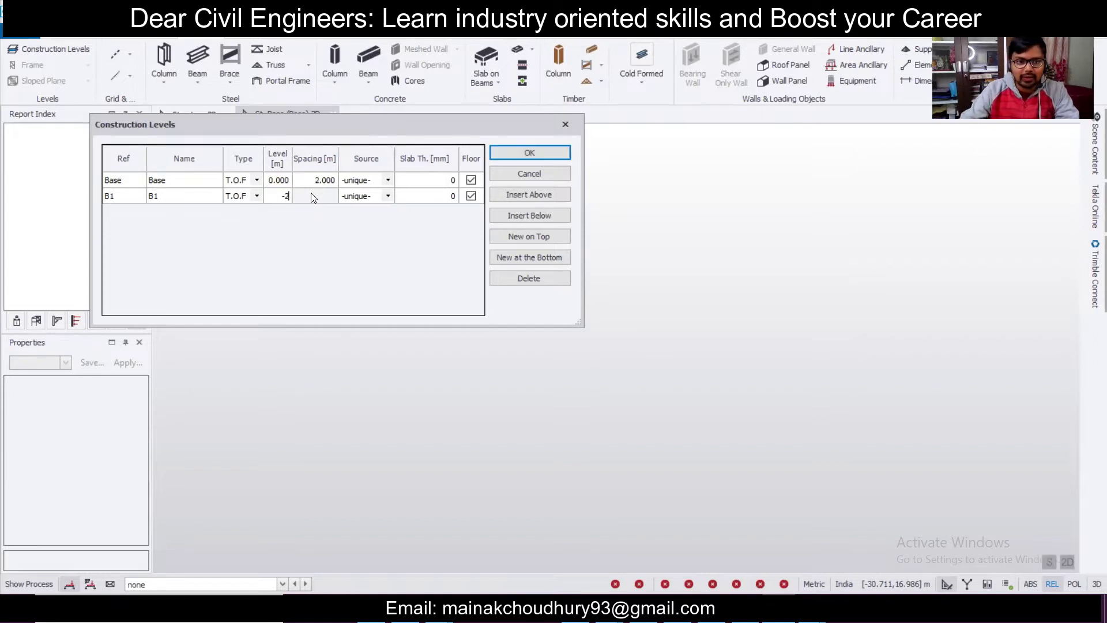
key(Return)
Step: Insert a construction level above Base and set its type to S.S.L
click(166, 185)
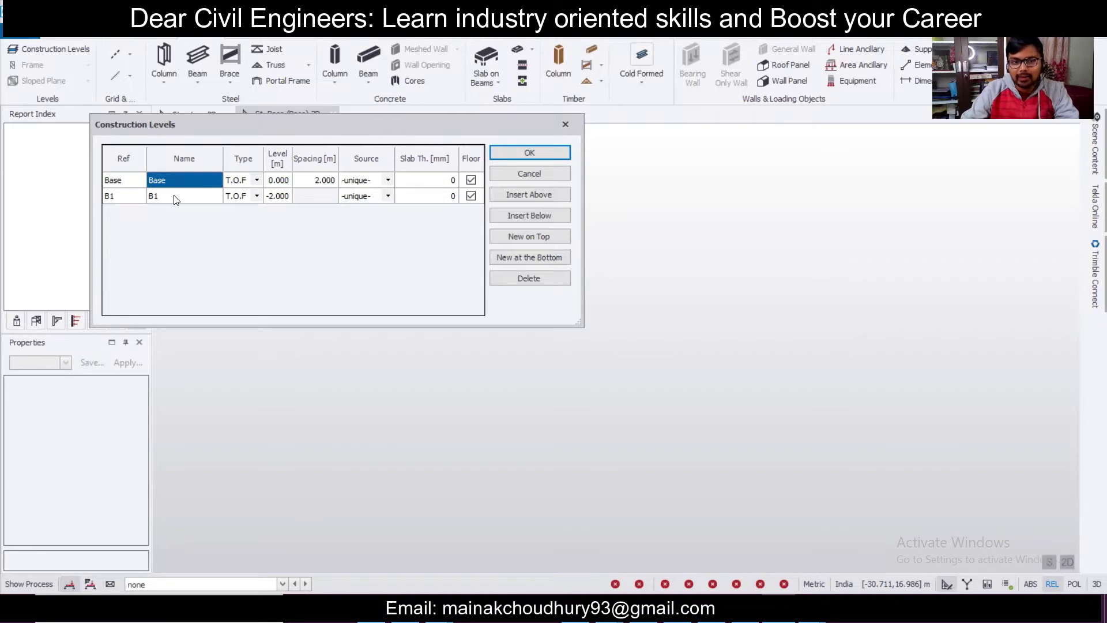
click(529, 195)
click(257, 183)
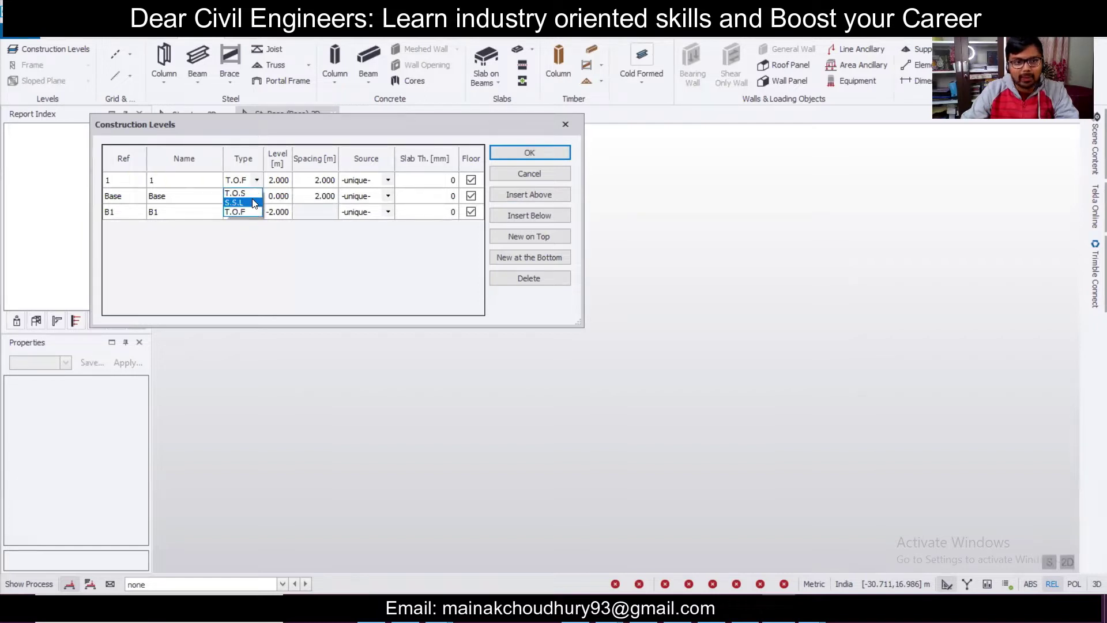
click(243, 202)
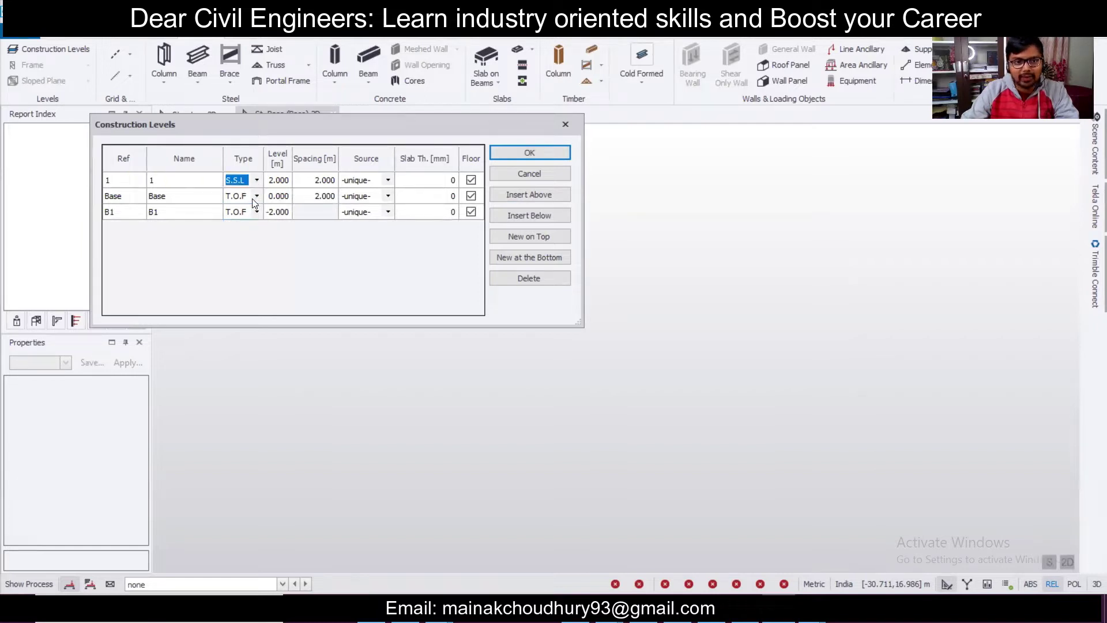
Step: Set level 1's spacing to 3.2 m and its slab thickness to 150 mm
click(308, 183)
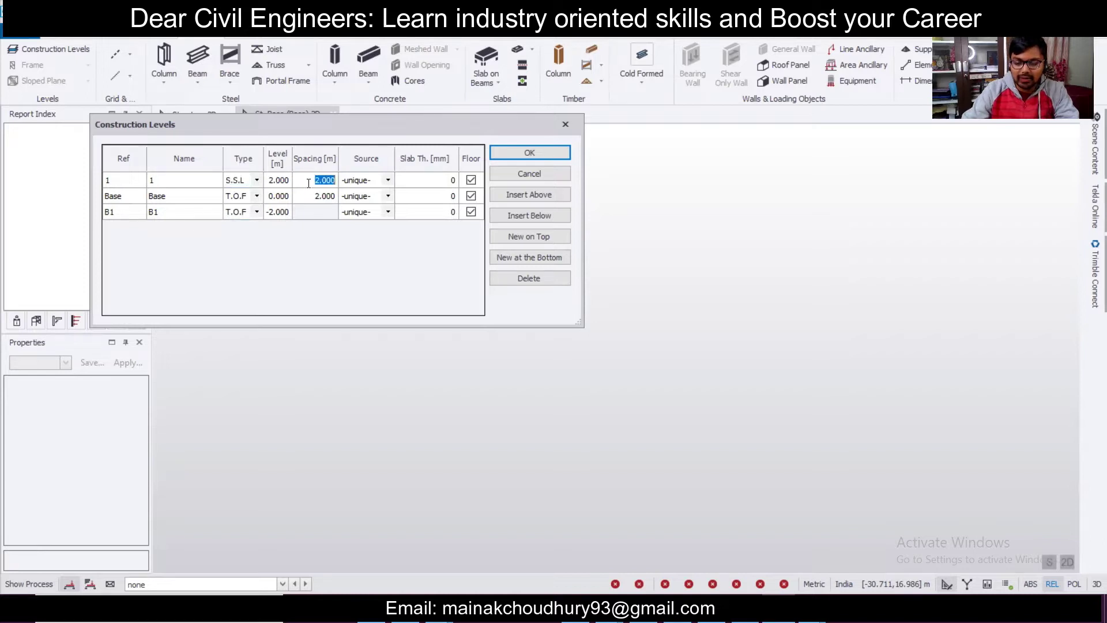
text(3.)
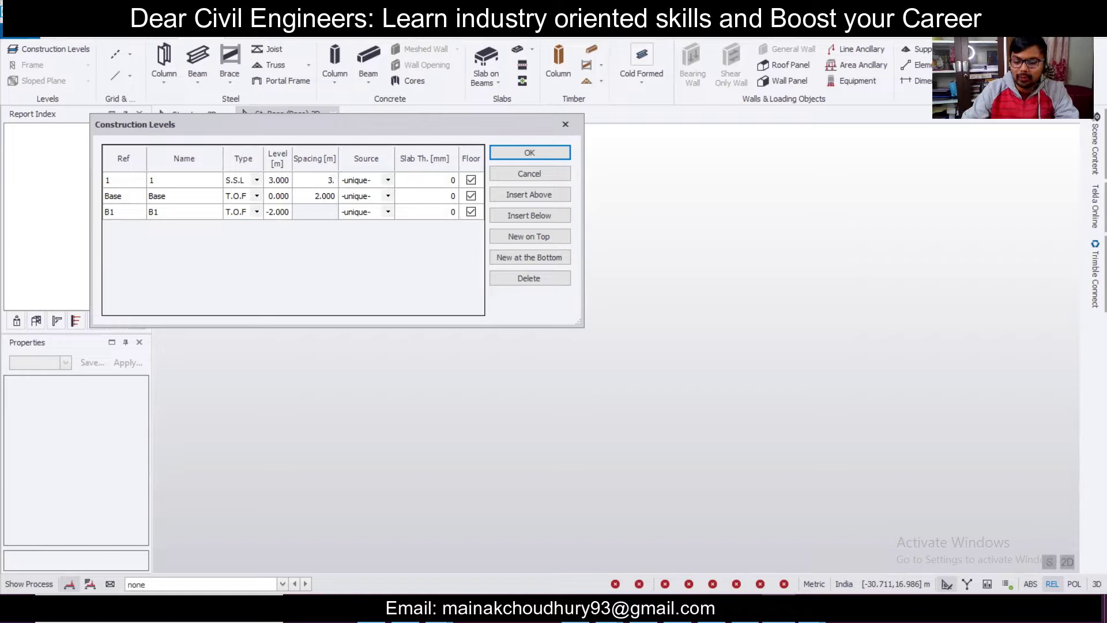
text(2)
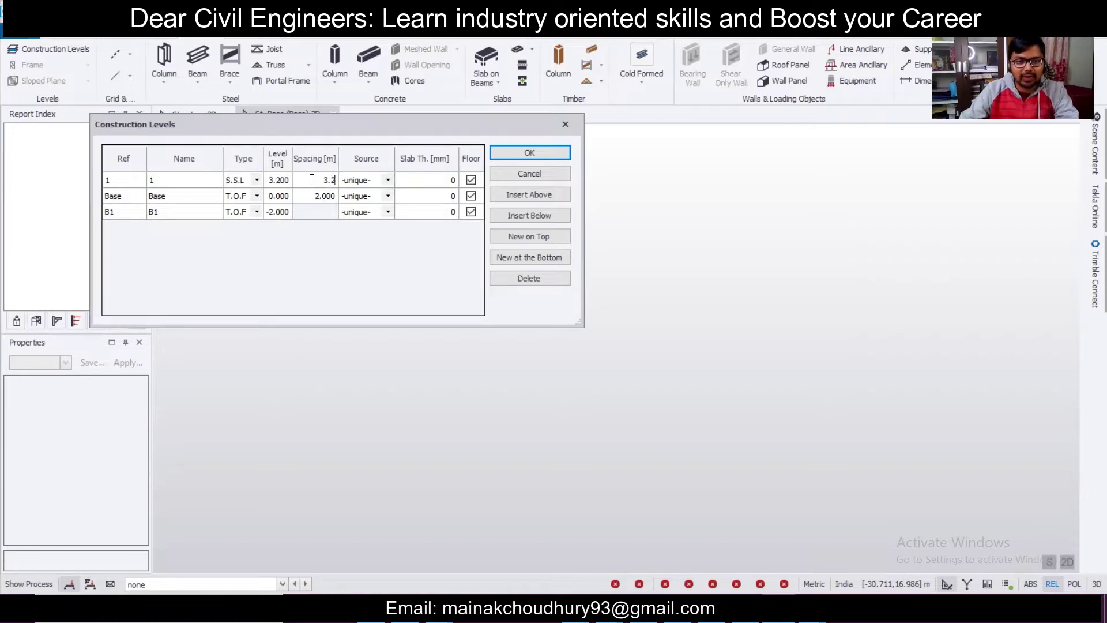
click(437, 183)
click(439, 181)
text(150)
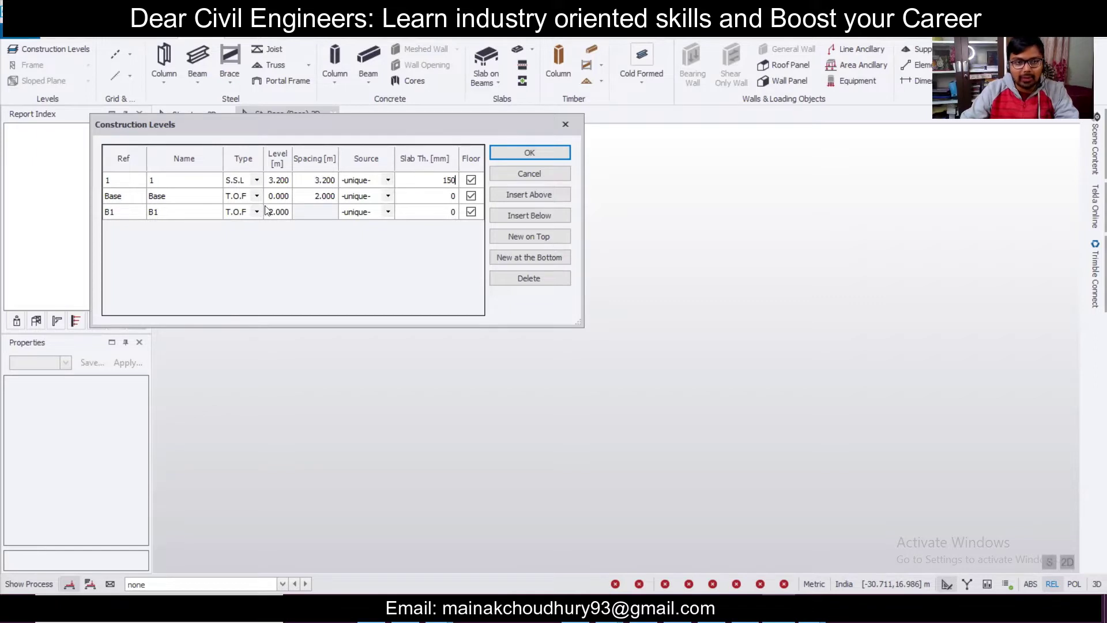
Step: Insert two more construction levels above level 1 with the same settings and accept the level list
click(209, 182)
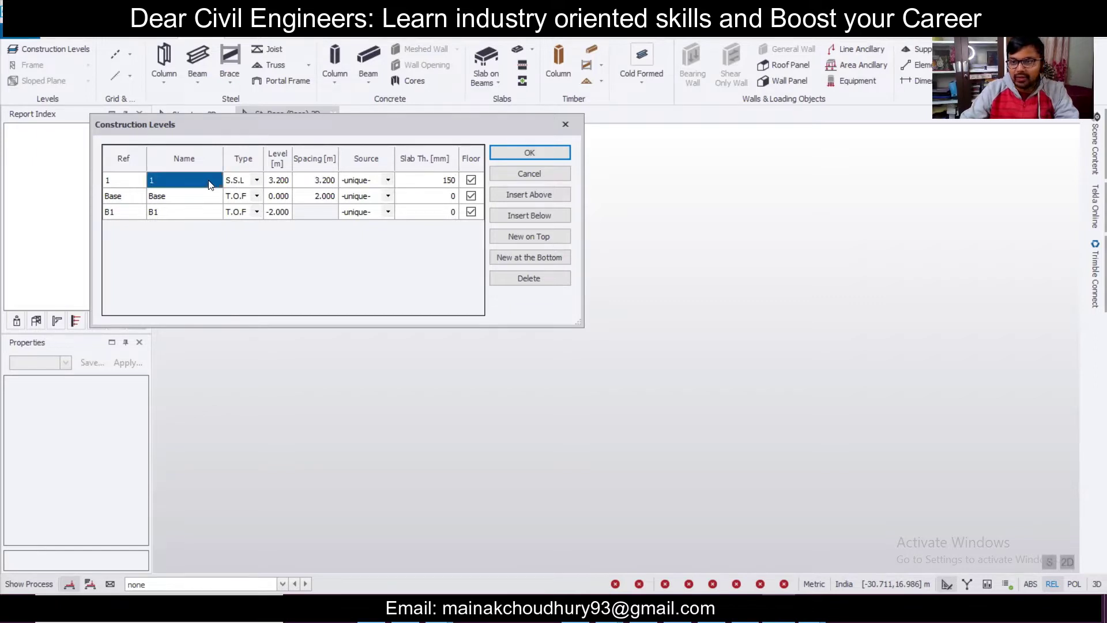
click(532, 200)
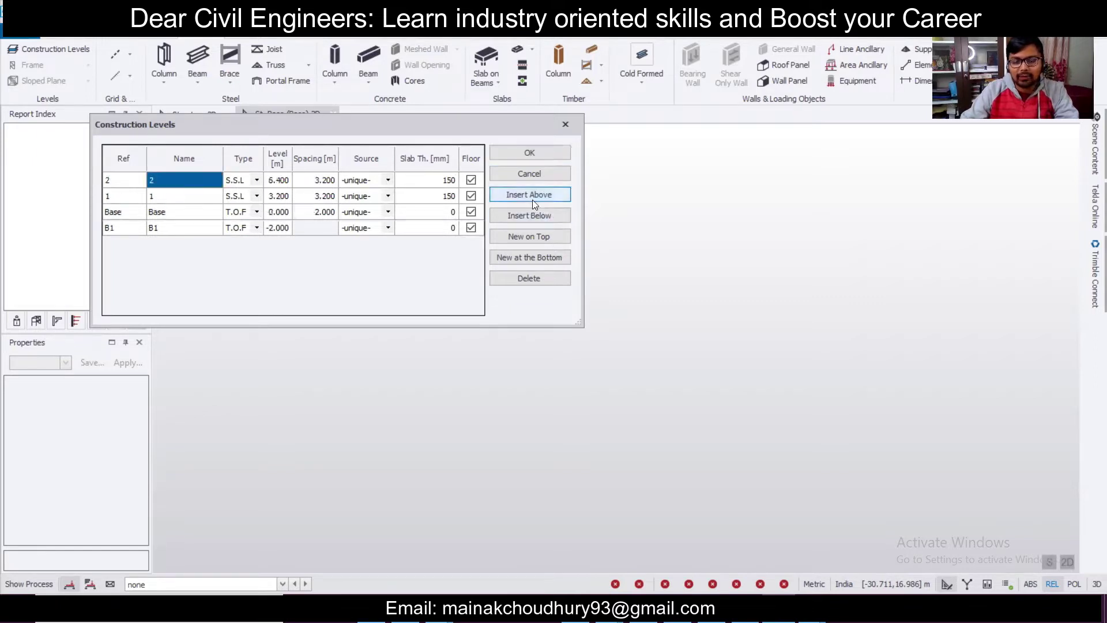
click(532, 199)
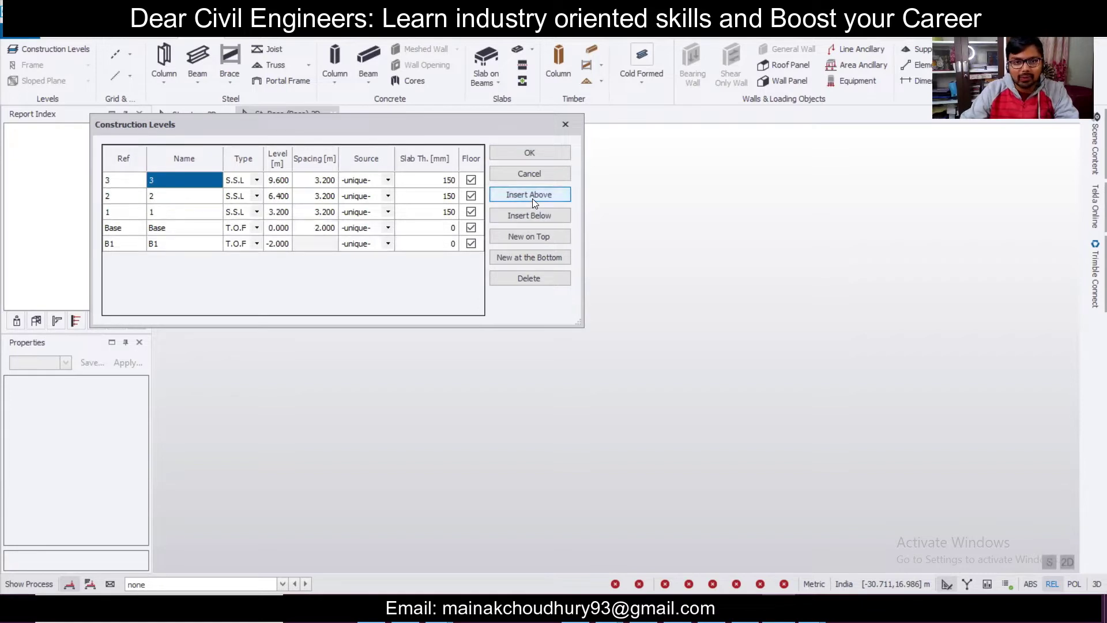
click(541, 153)
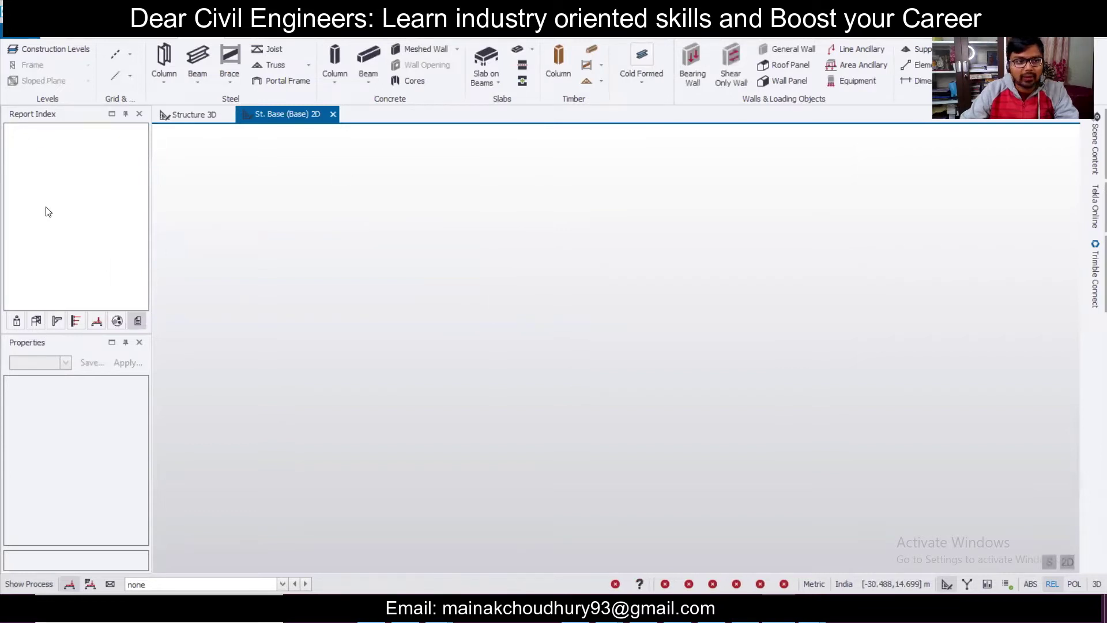
Step: Expand the structure's levels, open the St. 3 (3) 2D view and look through the base and 3D views
click(36, 321)
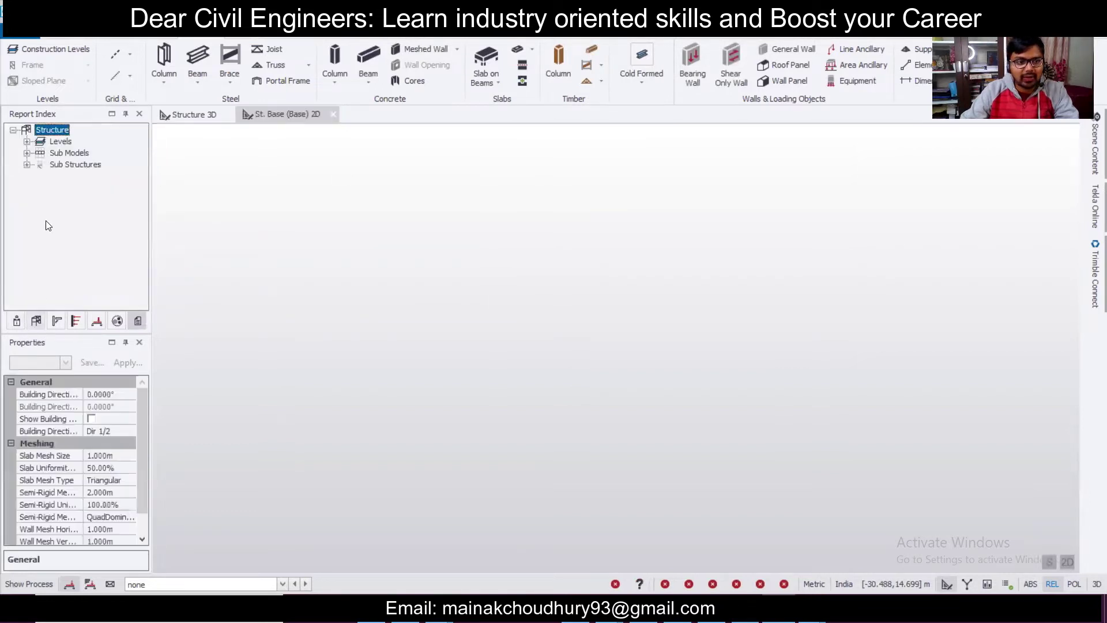
click(27, 141)
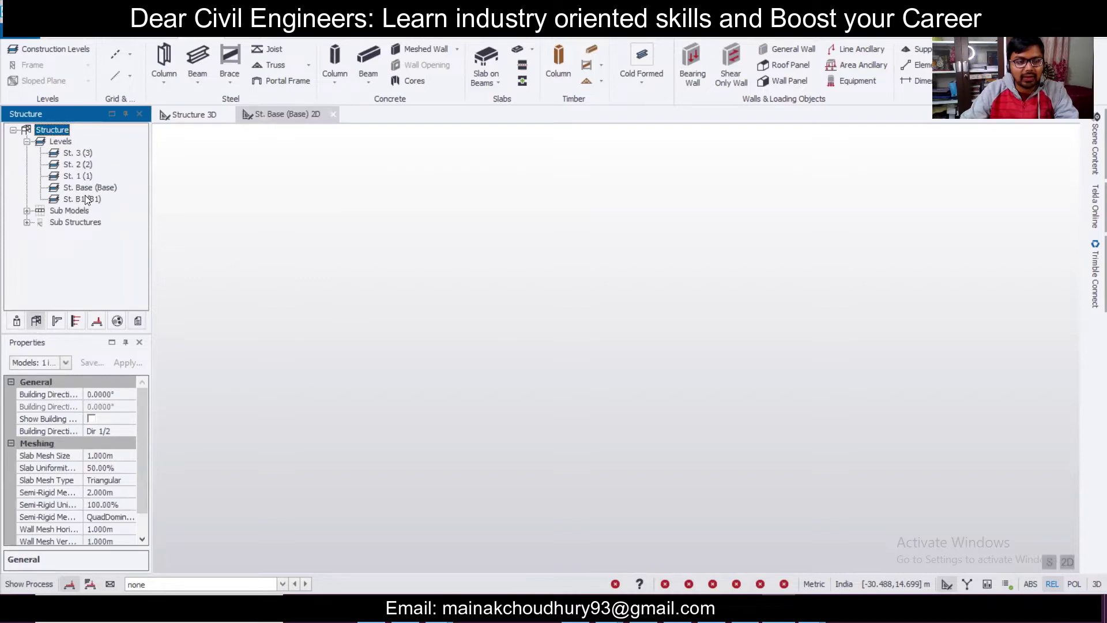
double_click(81, 155)
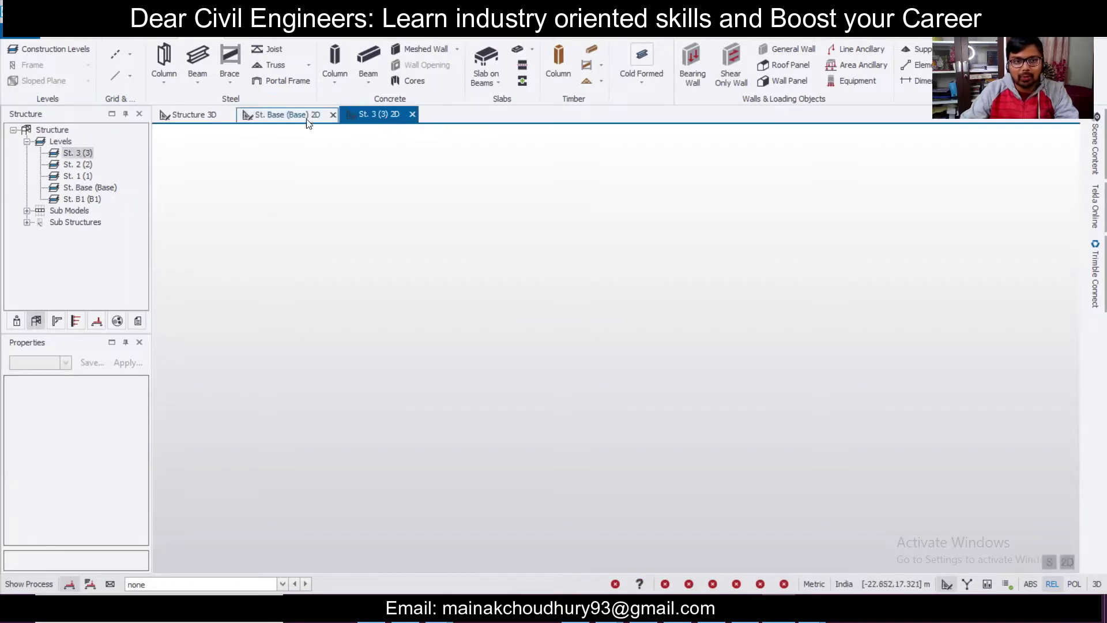
click(285, 115)
click(195, 117)
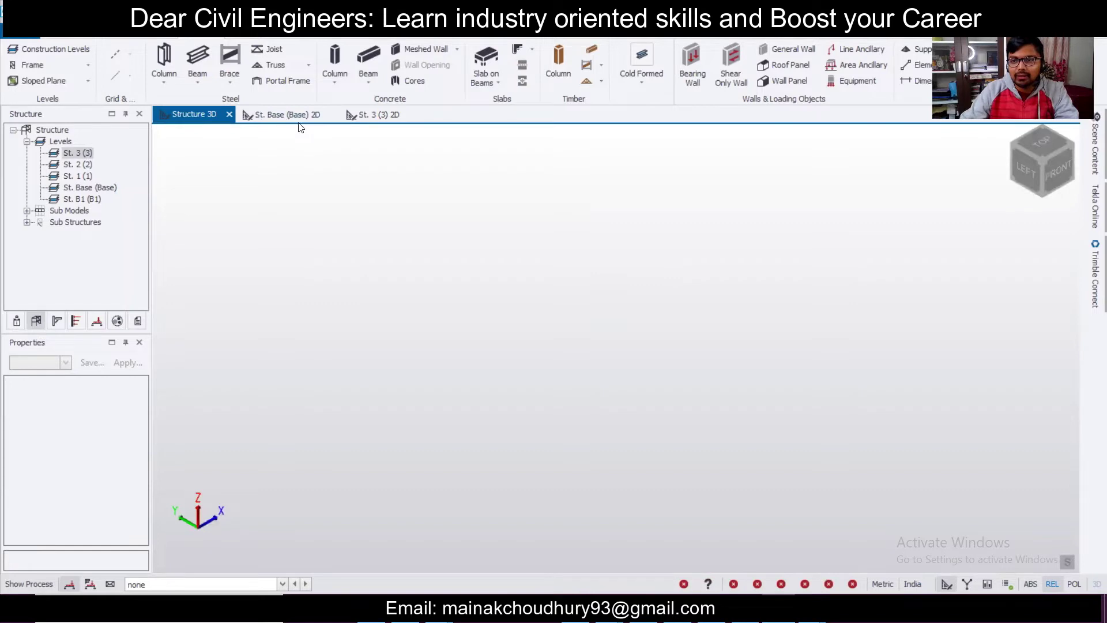
Step: Return to the St. Base (Base) 2D view and open the grid creation options for importing a DXF
click(293, 117)
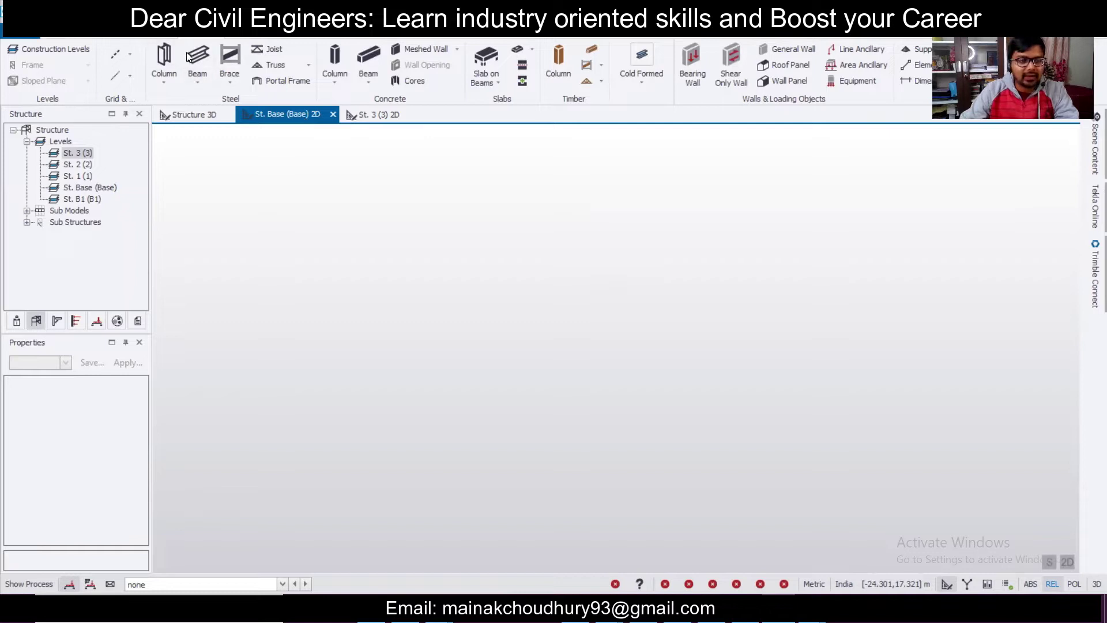
click(132, 58)
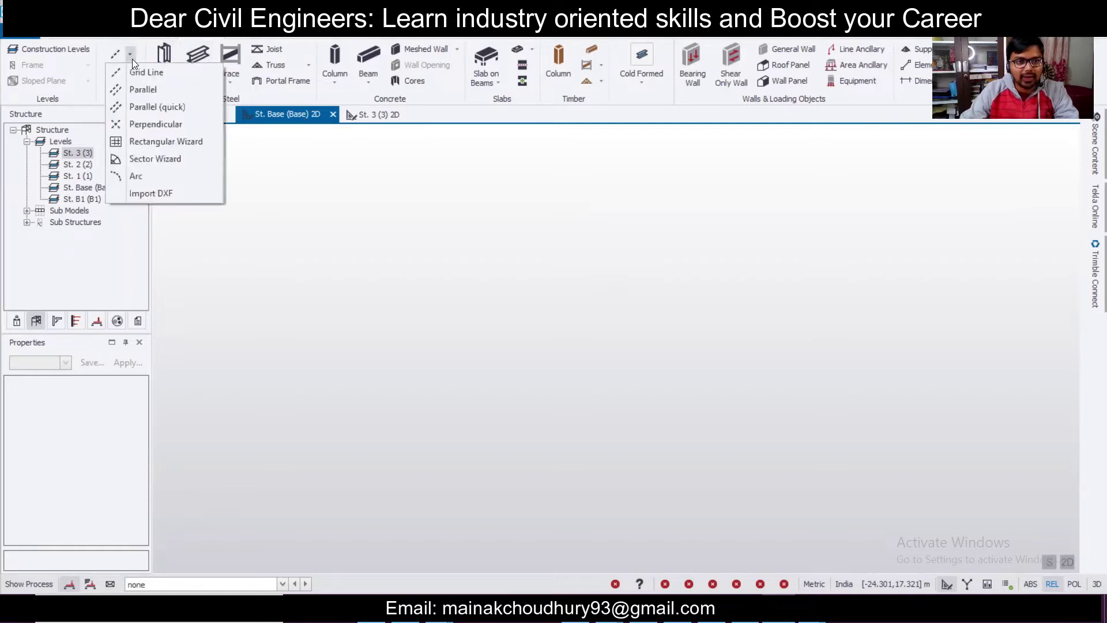
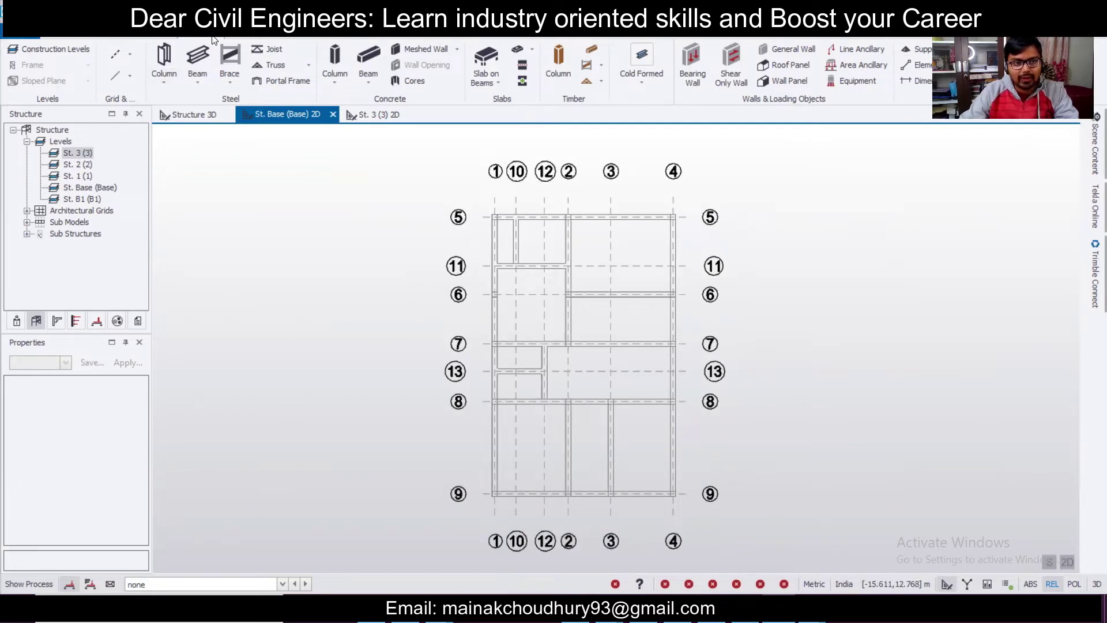
Step: Start a cast-in-place concrete column and turn off automatic alignment in its properties
click(340, 82)
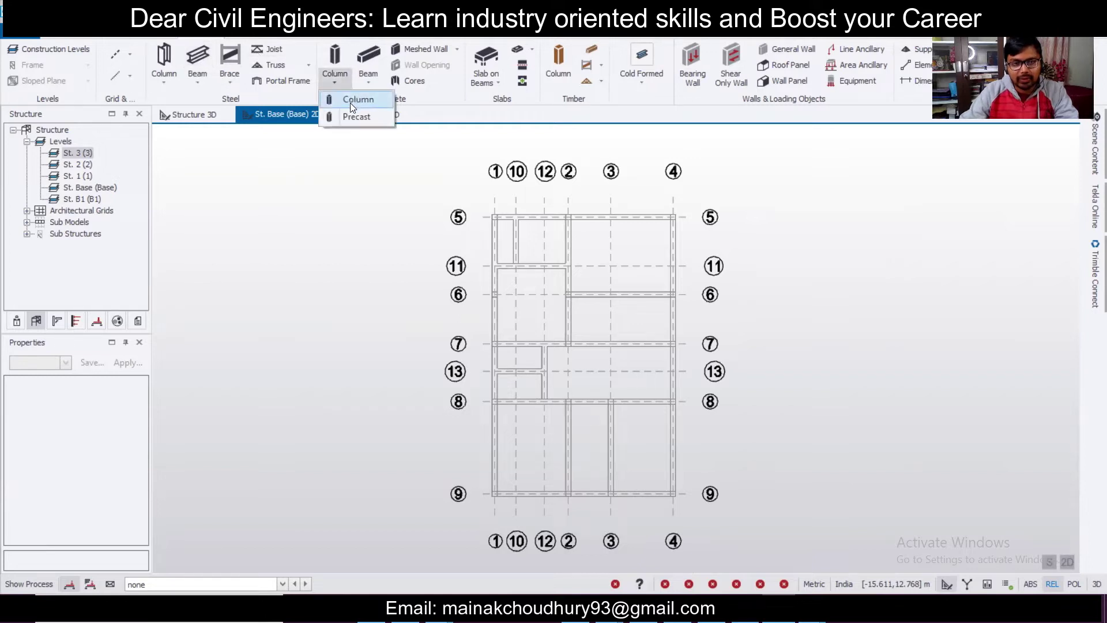
click(352, 100)
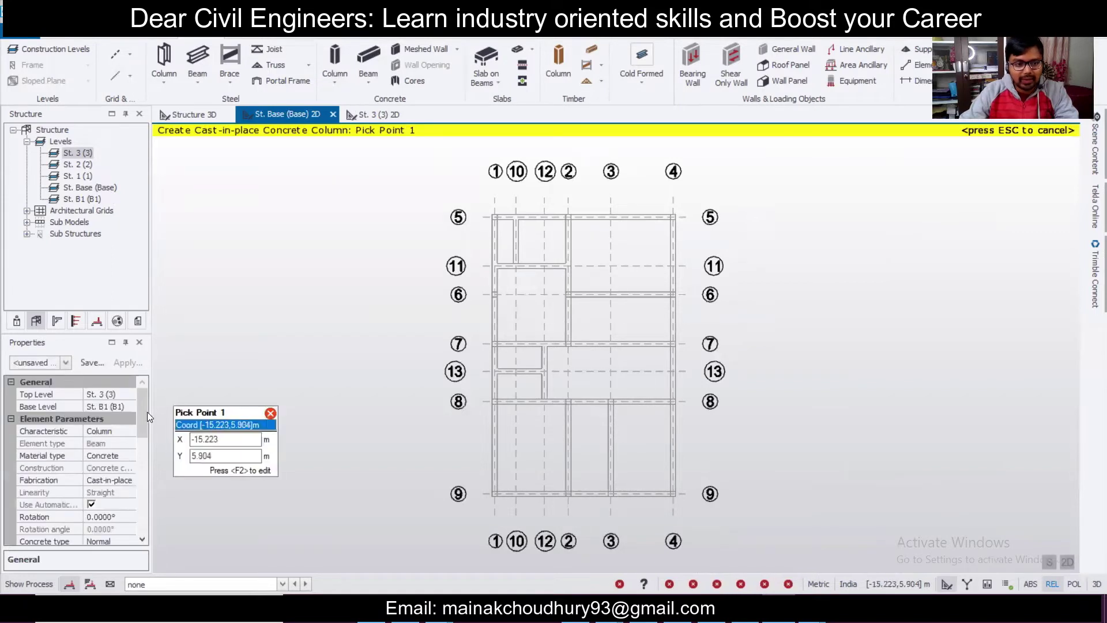
drag(141, 408, 146, 461)
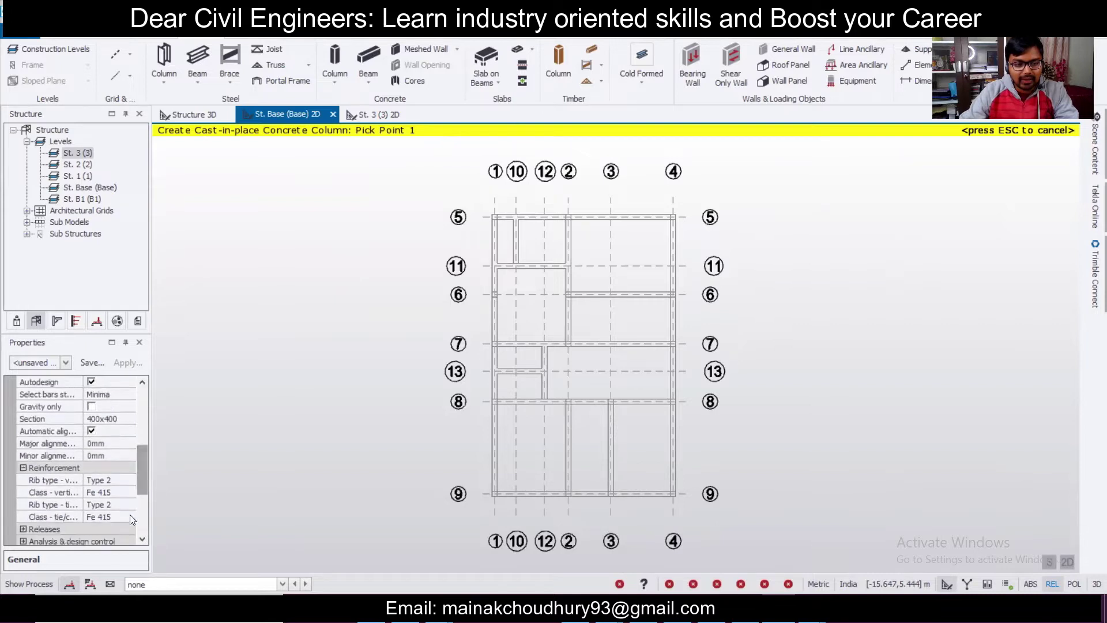
click(127, 493)
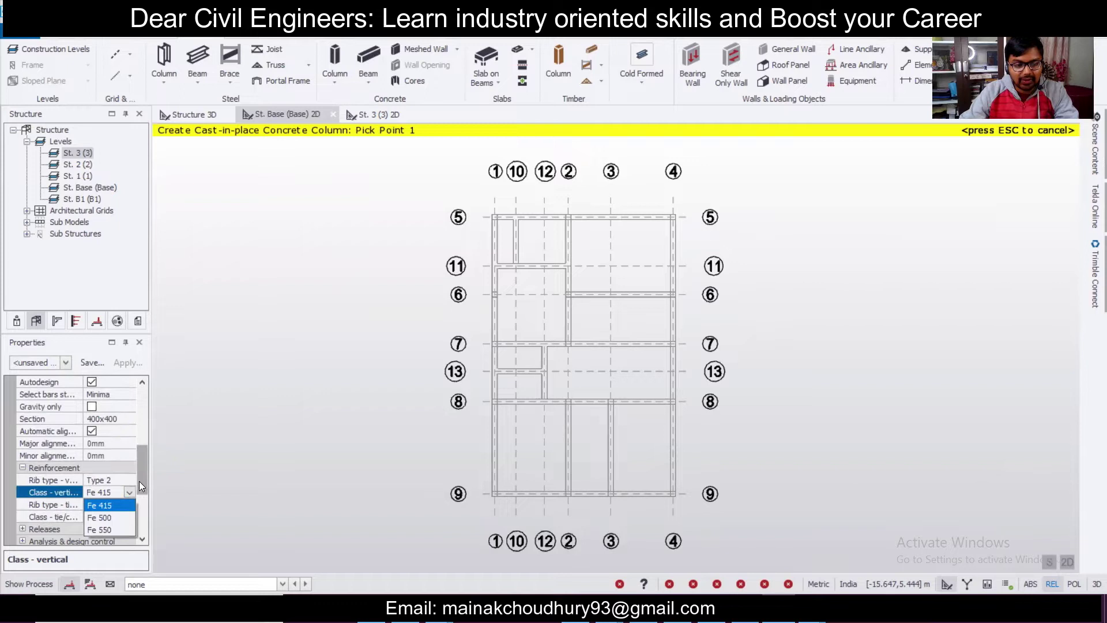
click(140, 481)
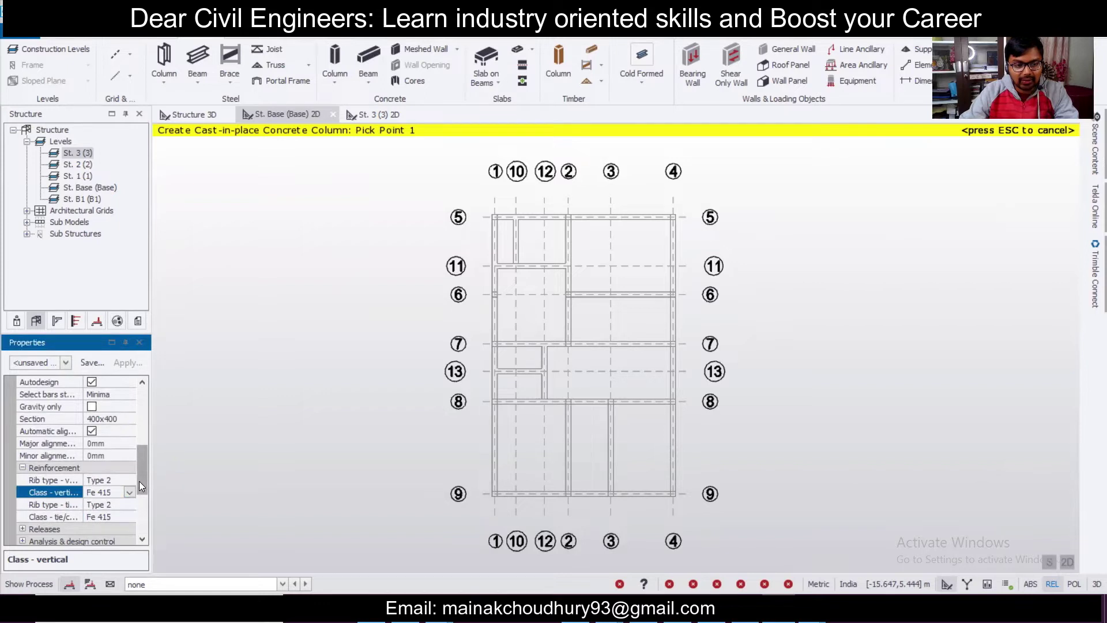
click(132, 430)
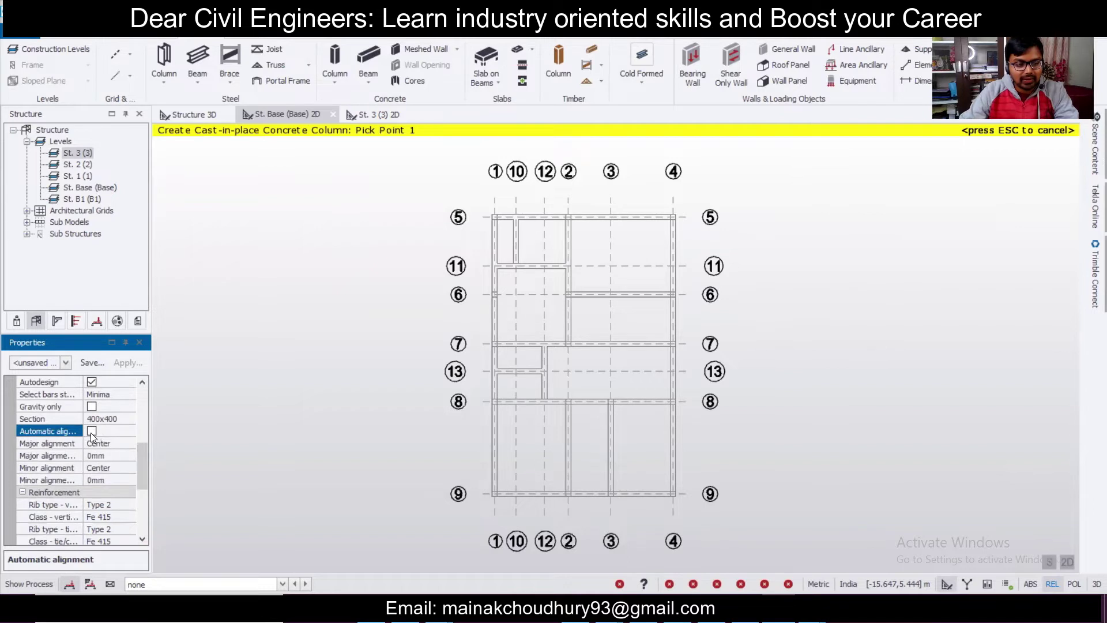
Step: Define a new rectangular column section with 250 mm breadth and 350 mm depth
click(119, 420)
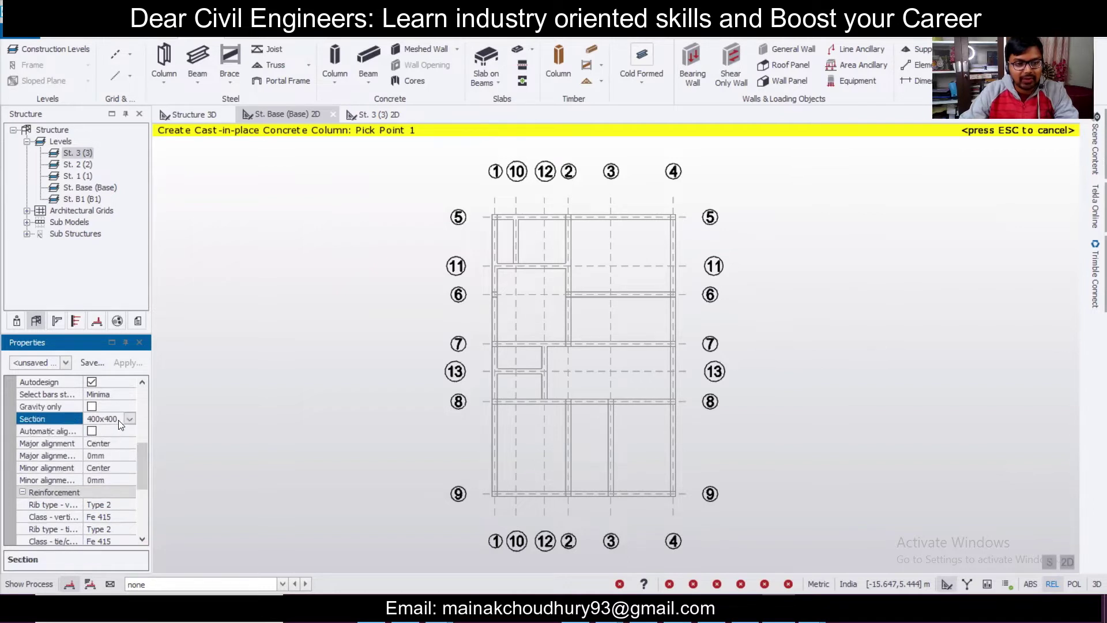
click(130, 420)
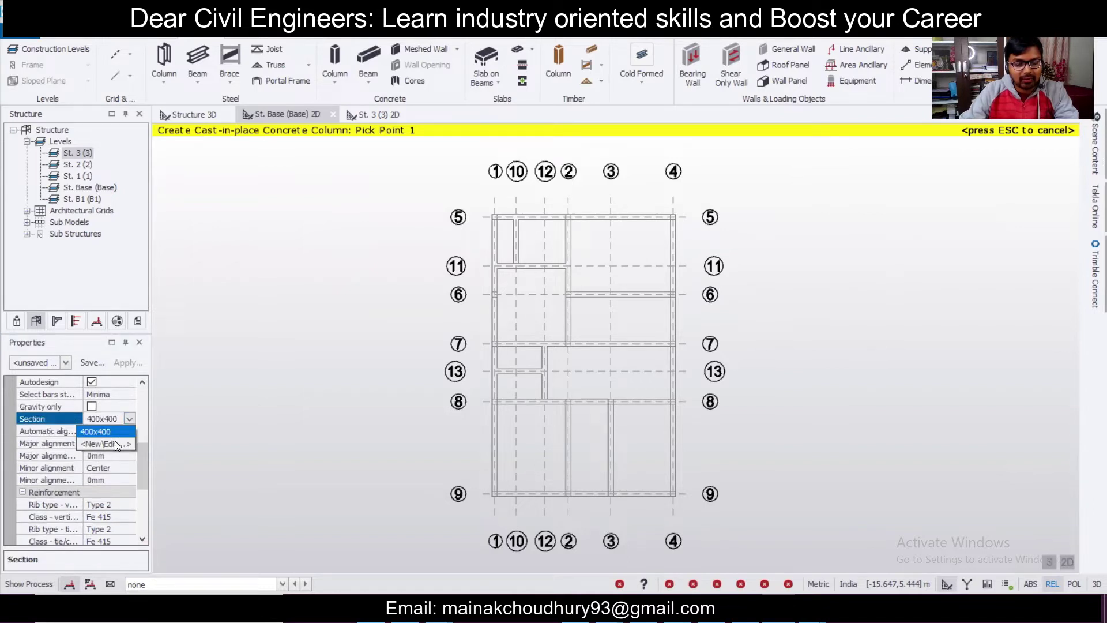
click(115, 444)
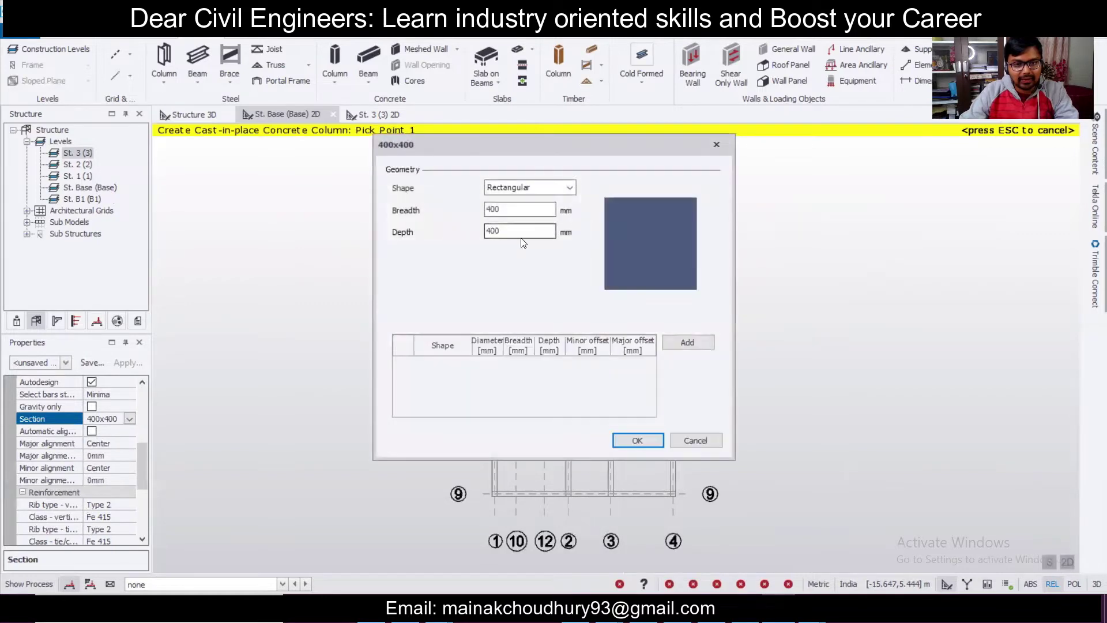
double_click(505, 210)
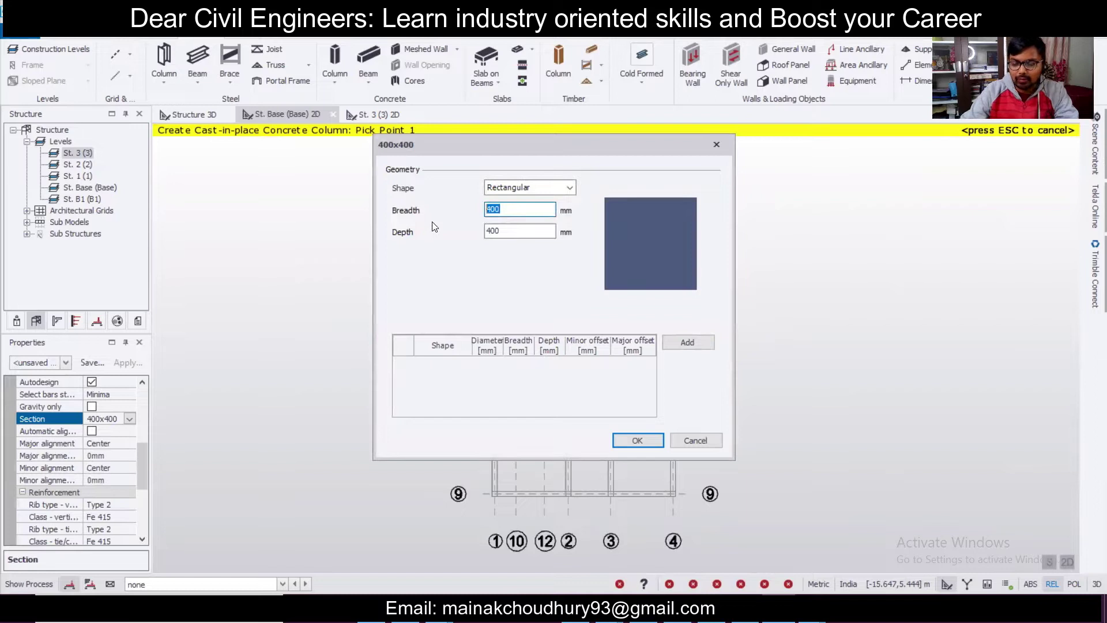
text(250)
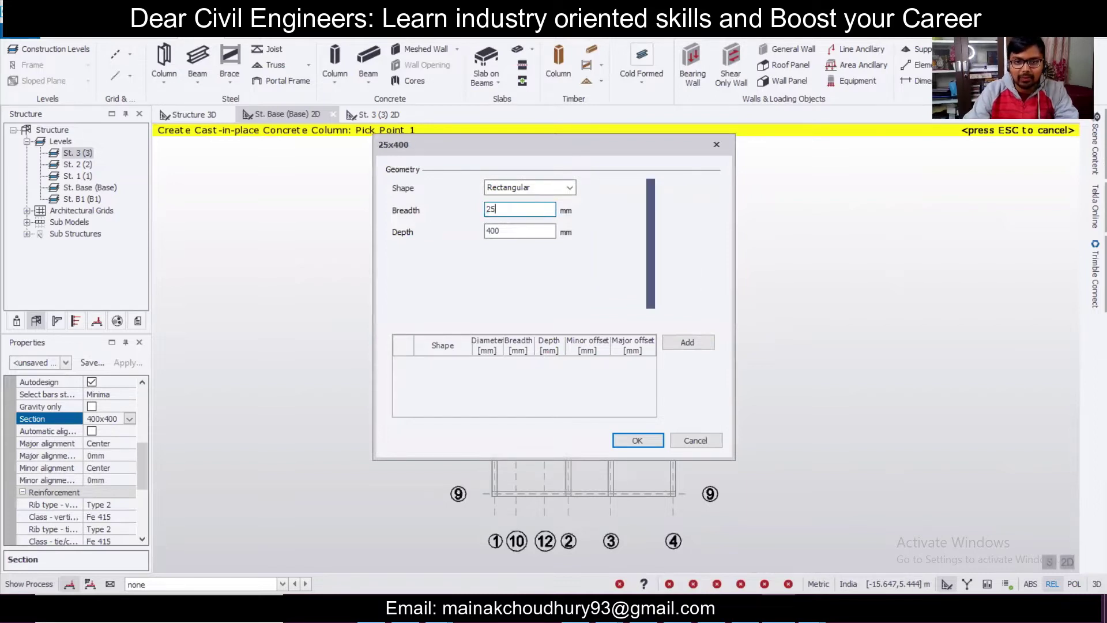
double_click(504, 229)
text(350)
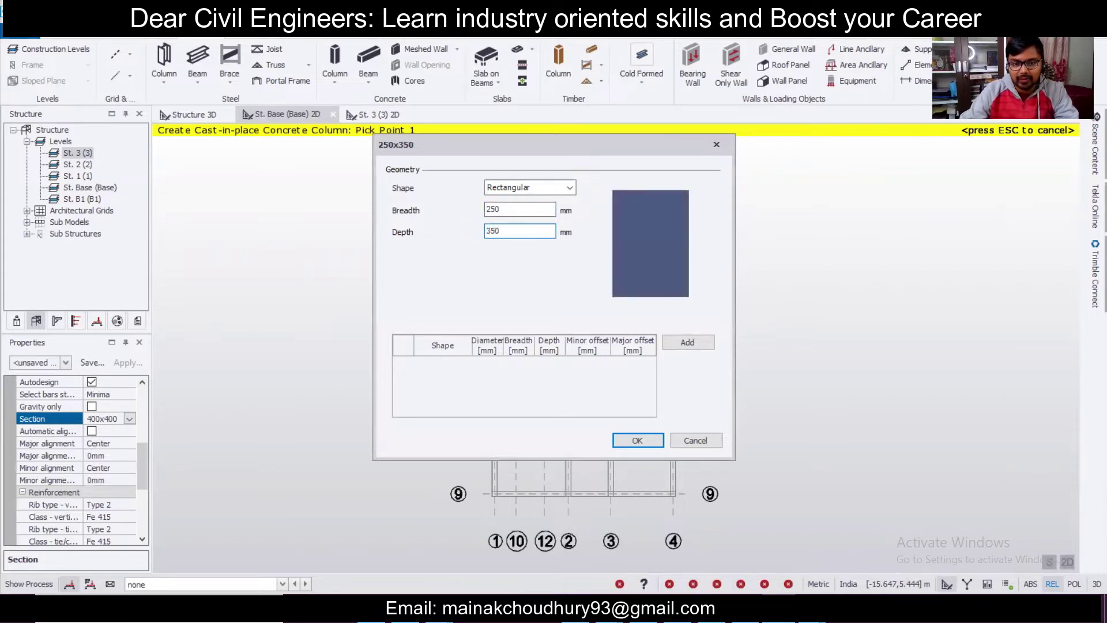
click(638, 440)
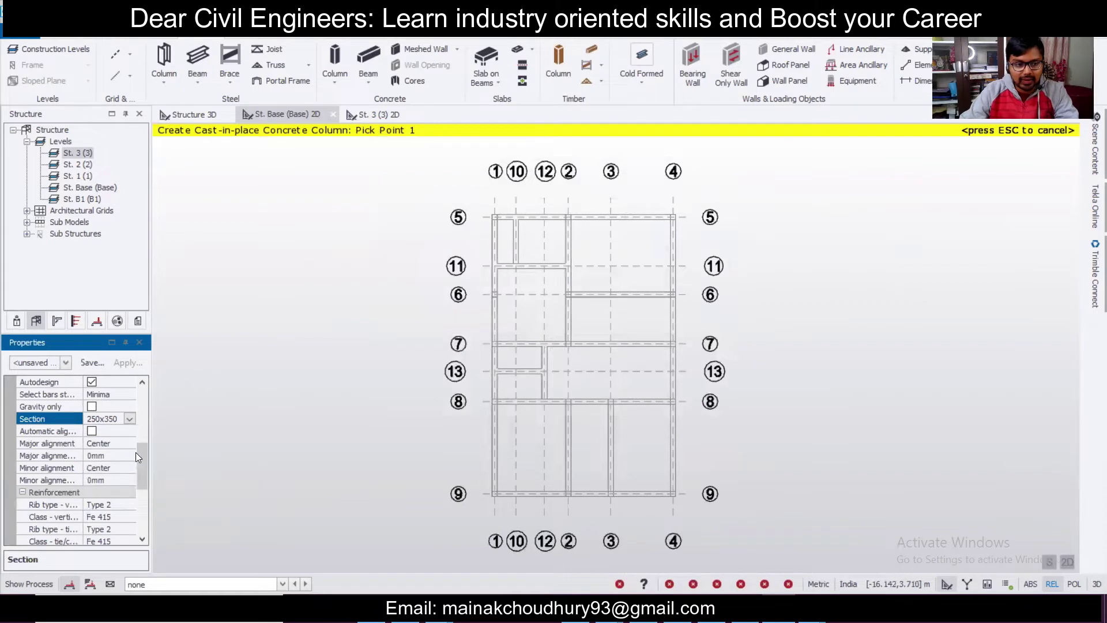
Step: Set the column's vertical and tie/confinement reinforcement classes to Fe 500
scroll(139, 456, down, 3)
click(127, 478)
click(129, 479)
click(115, 493)
click(131, 505)
click(130, 504)
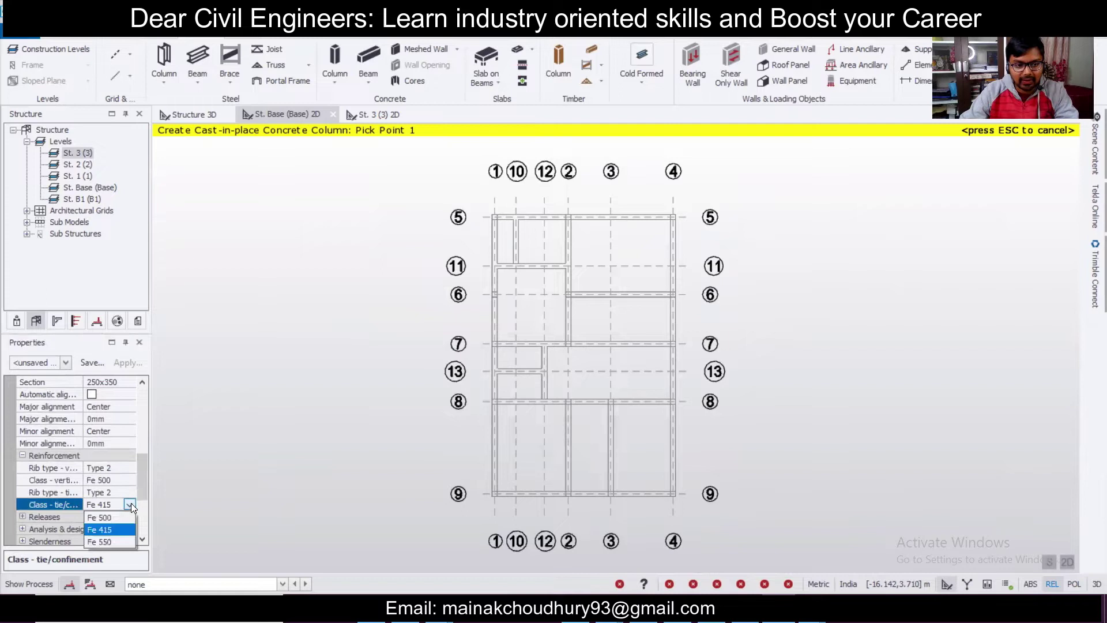
click(113, 517)
Step: Save the column properties as a property set named "C.25 x.35"
scroll(151, 497, down, 3)
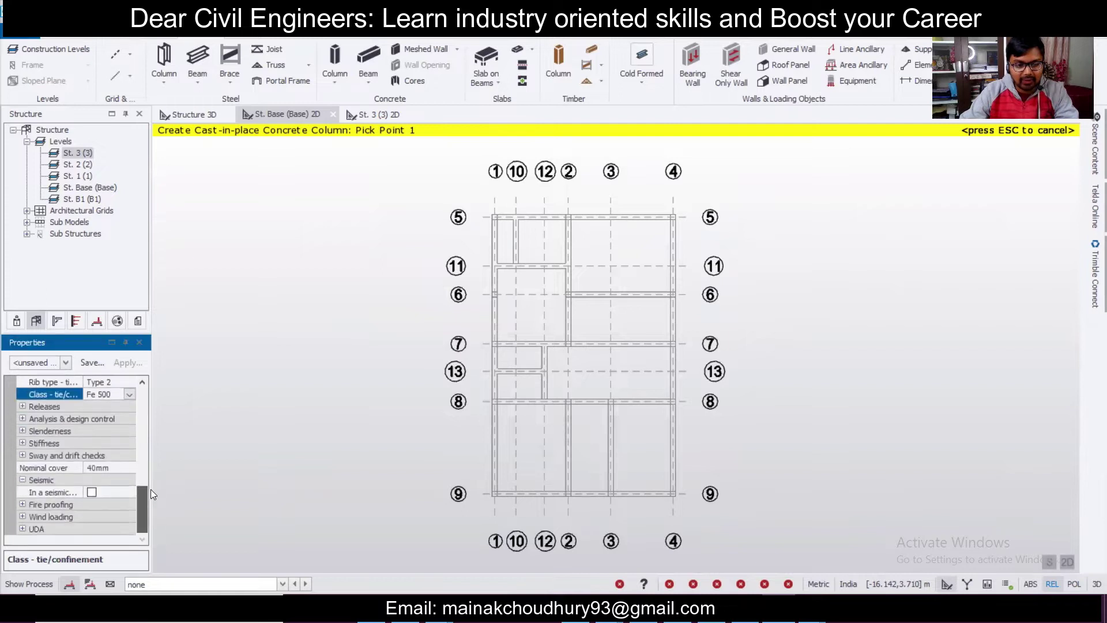
scroll(151, 489, up, 3)
click(89, 365)
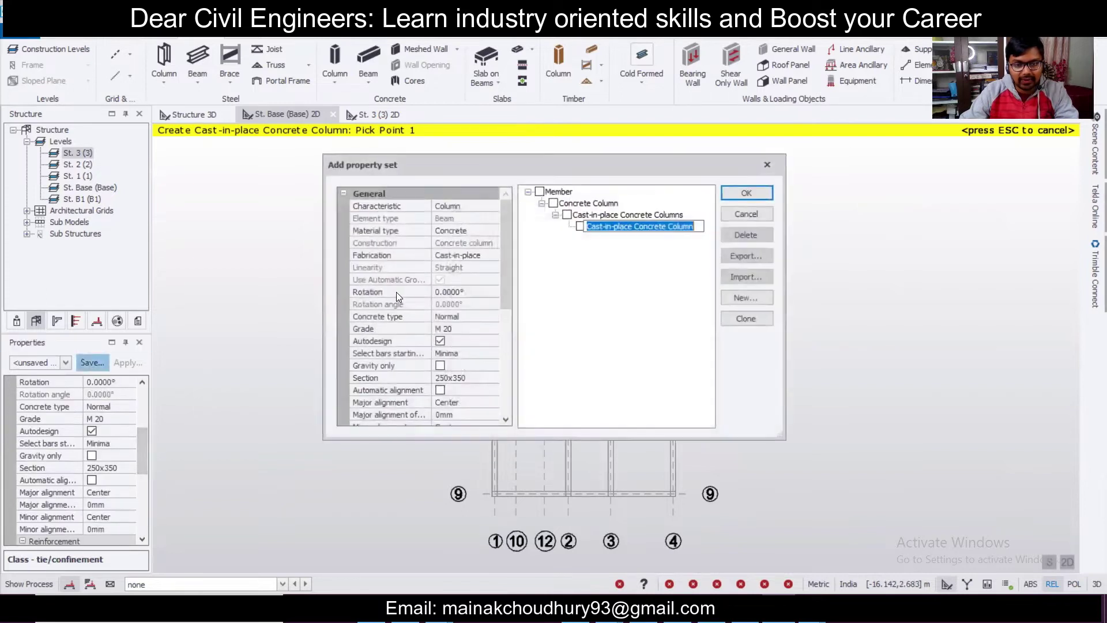
text(C.225)
key(BackSpace)
key(BackSpace)
text(5)
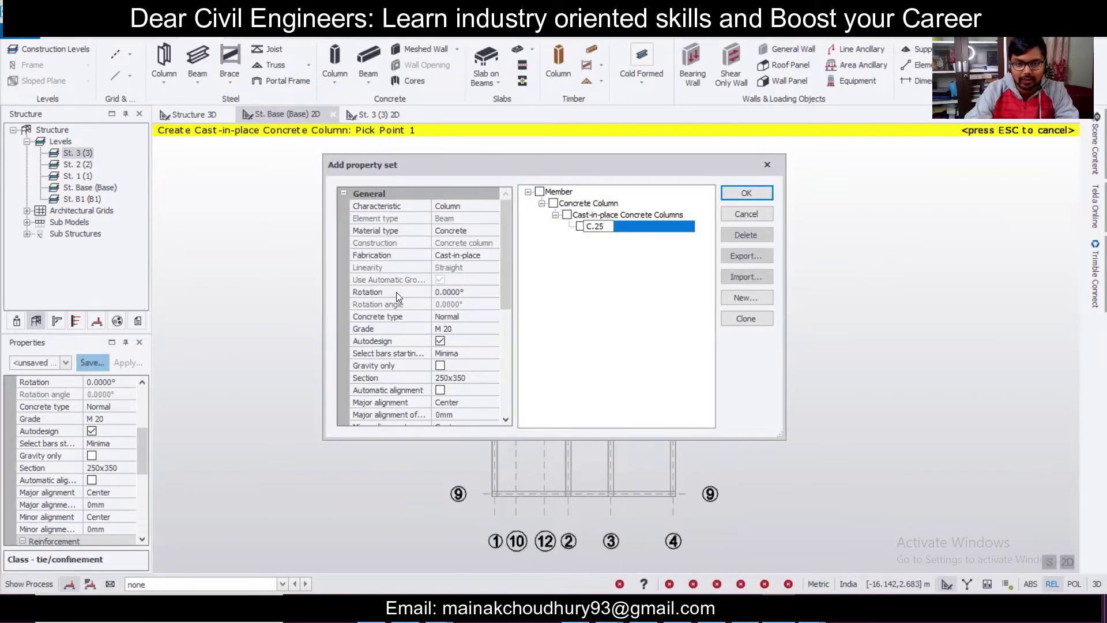
text( x.35)
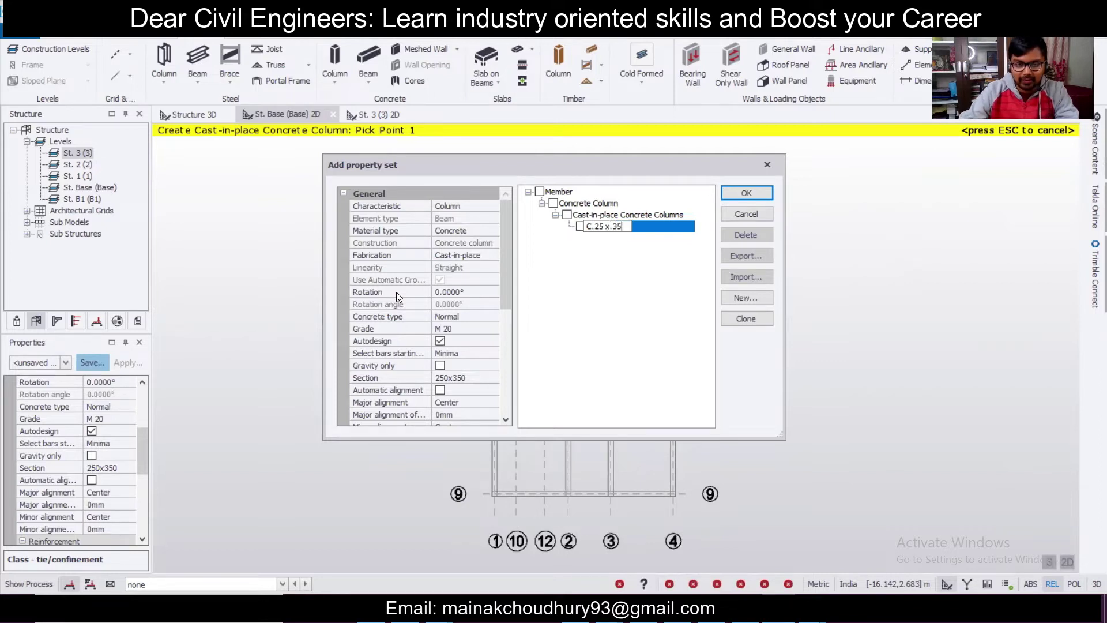
click(748, 193)
Step: Review the column properties and select the saved C.25 x.35 property set for the new columns
mouse_move(144, 452)
mouse_down()
mouse_move(147, 510)
mouse_move(157, 451)
mouse_up()
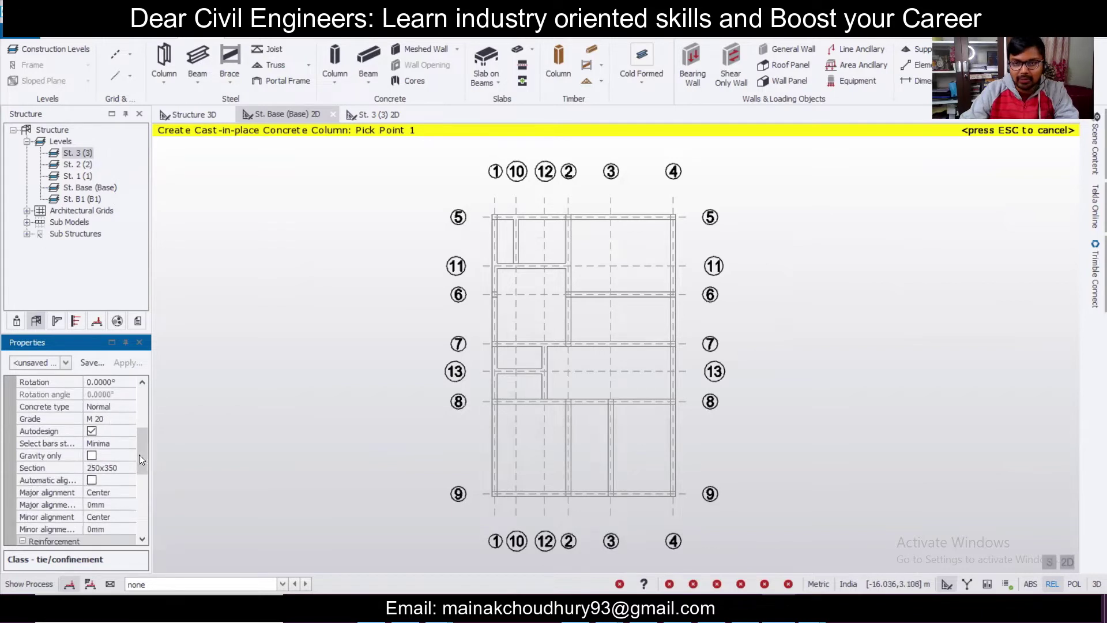
drag(147, 443, 147, 454)
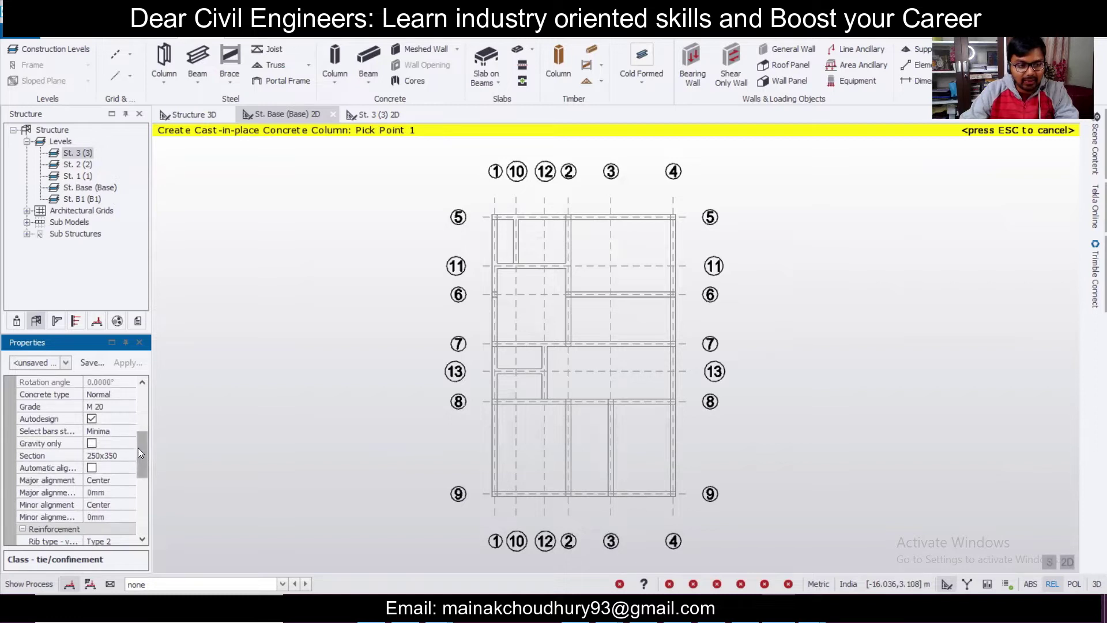
drag(139, 448, 170, 486)
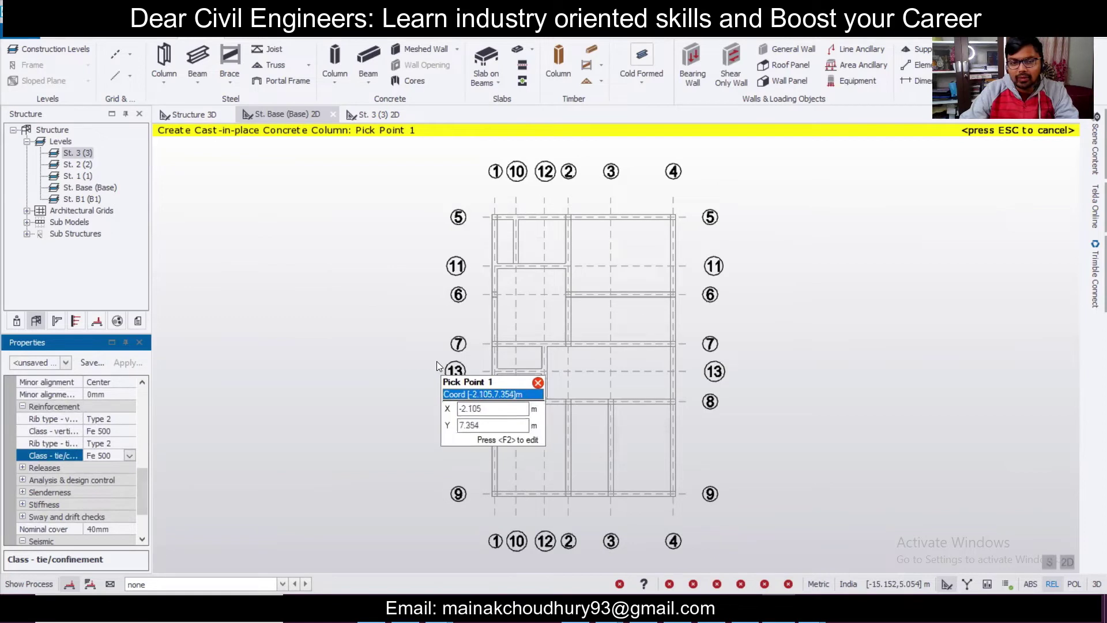
click(67, 363)
click(67, 199)
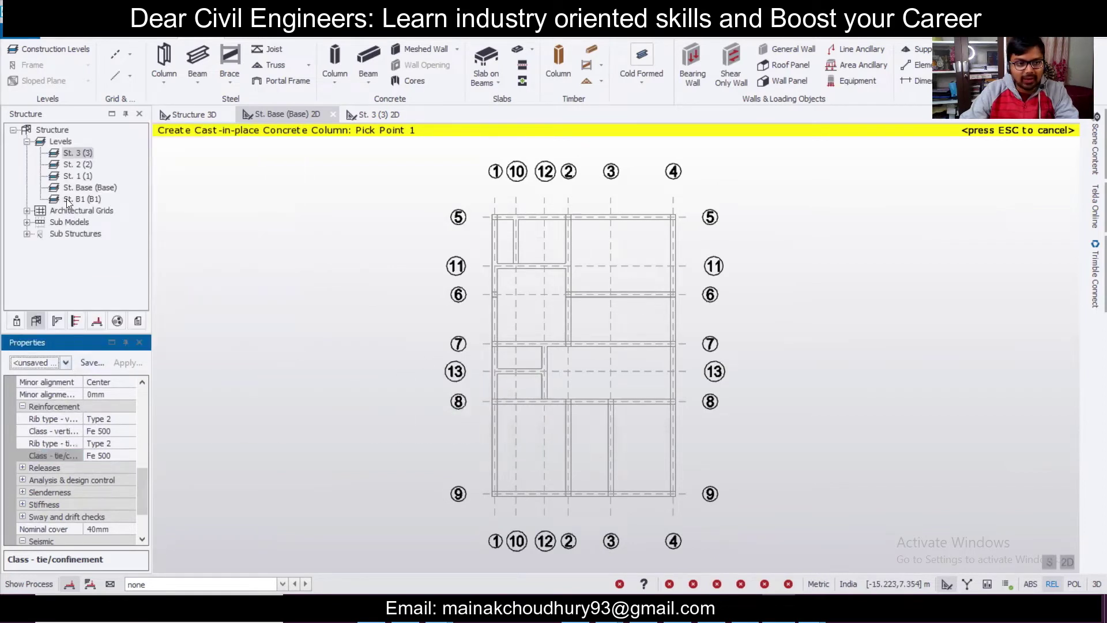
click(64, 363)
click(68, 166)
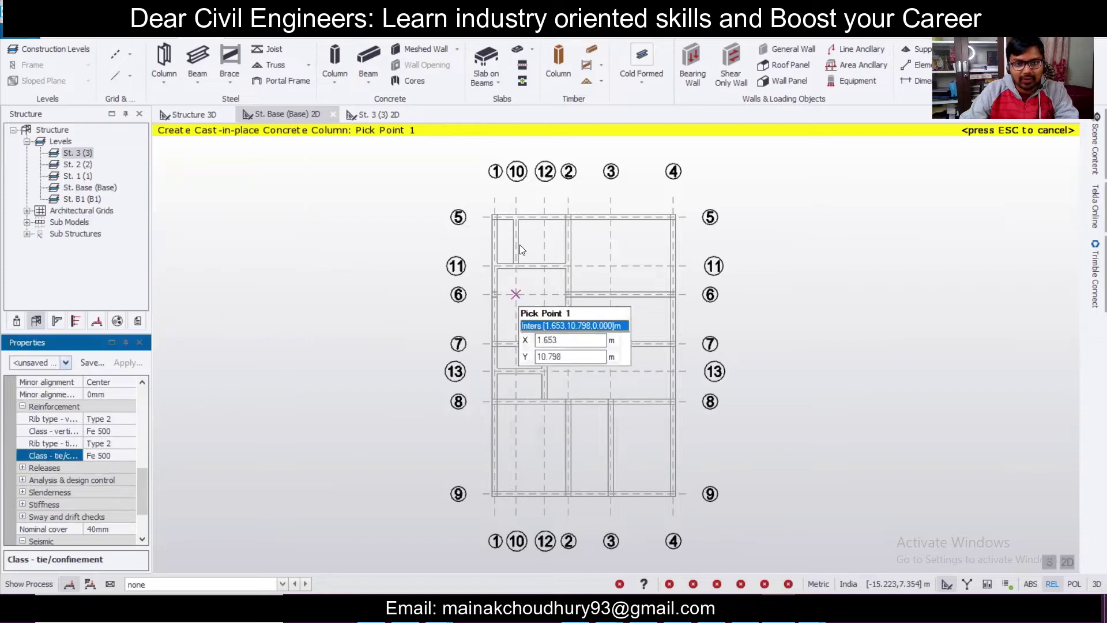
Step: Place concrete columns where grid line 5 crosses grid lines 1, 2 and 4
scroll(485, 217, up, 4)
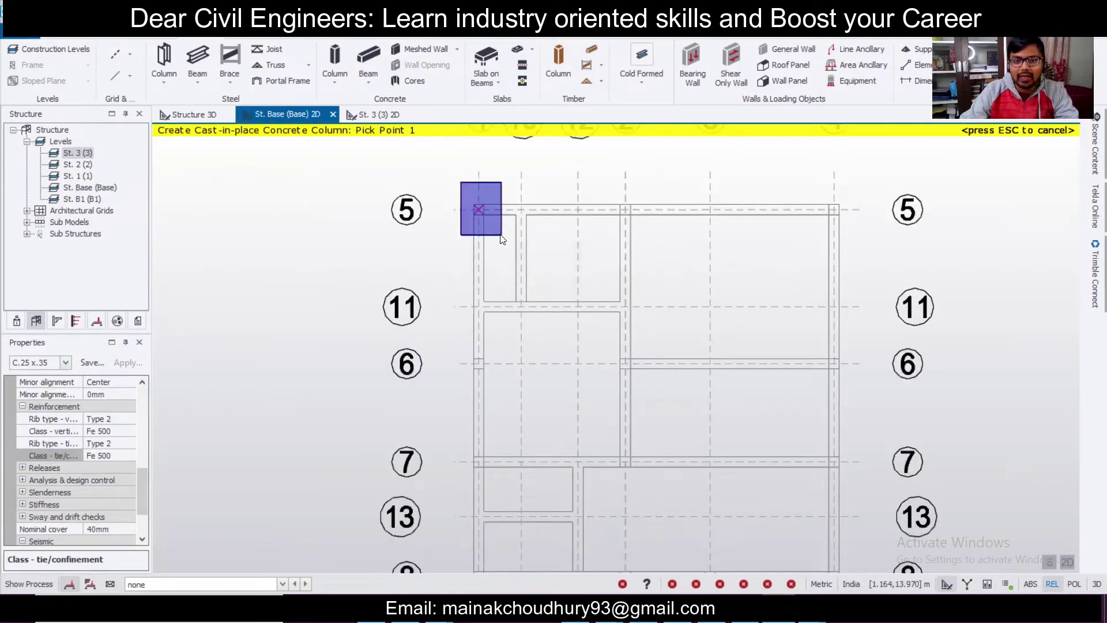
click(502, 240)
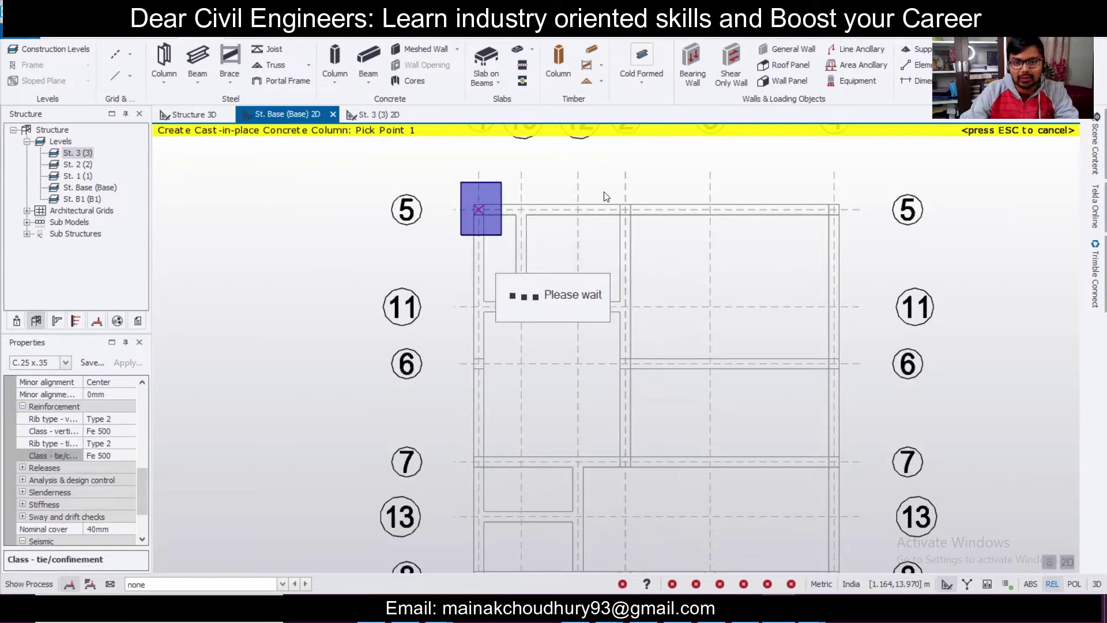
click(658, 234)
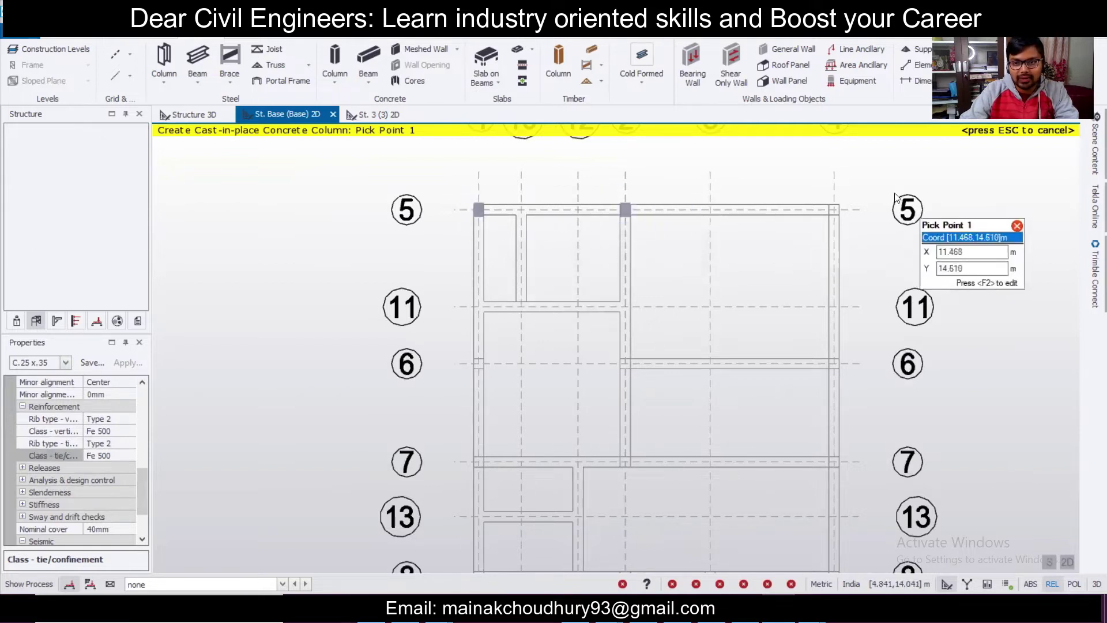
click(848, 236)
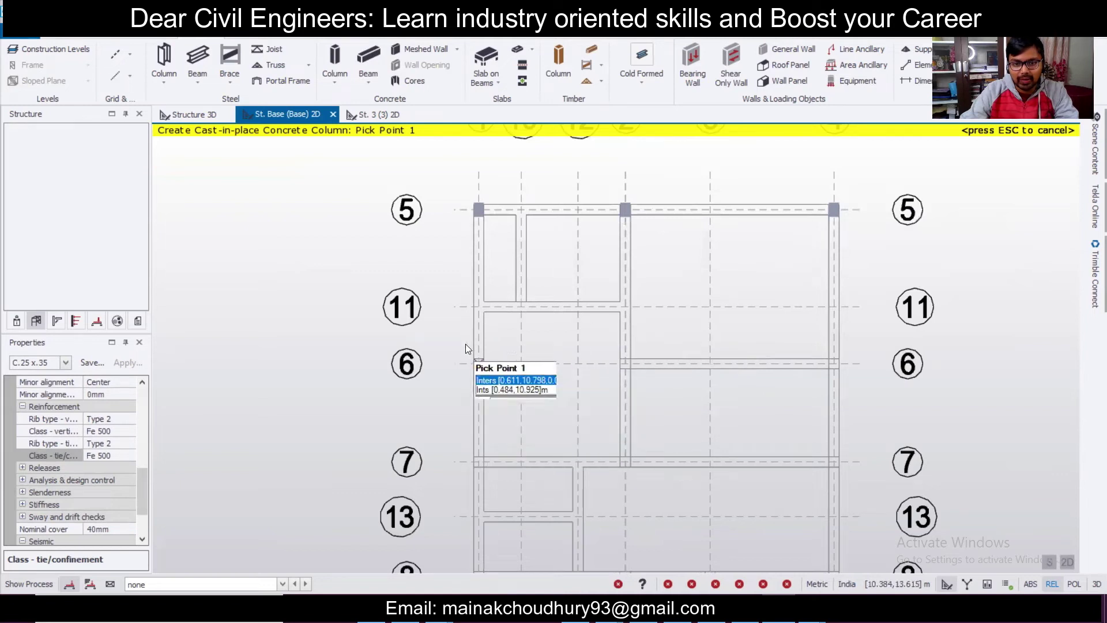
Step: Place concrete columns on grid lines 6 and 7 at their intersections with grid lines 1, 2 and 4
click(503, 395)
click(649, 384)
click(862, 395)
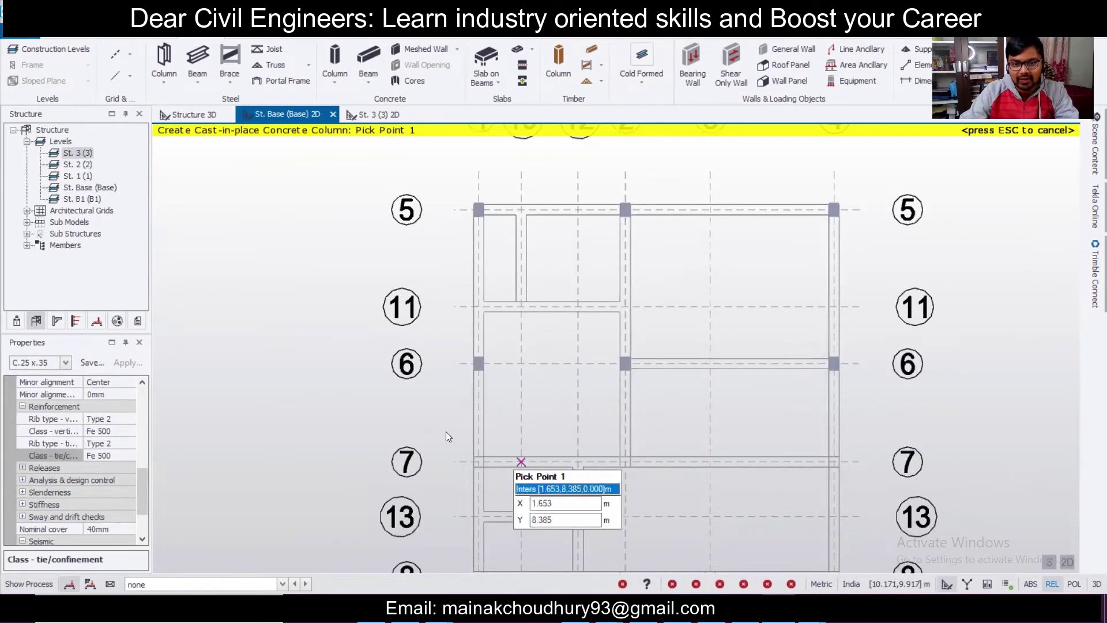
click(514, 492)
click(645, 495)
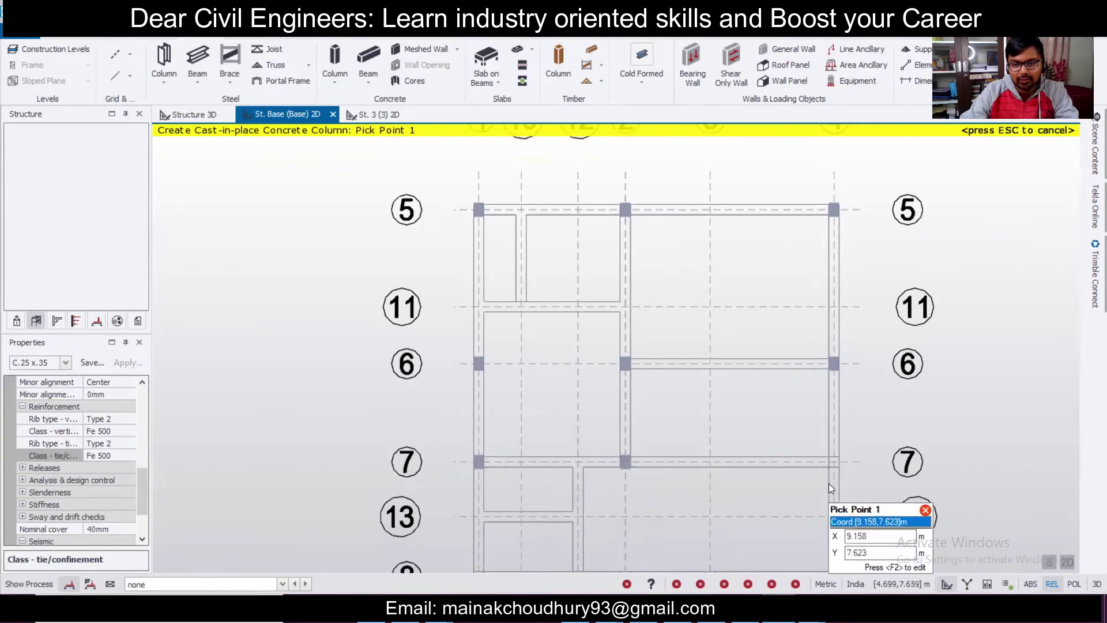
click(868, 496)
Step: Place concrete columns where grid line 8 crosses grid lines 1, 2, 3 and 4
scroll(635, 404, down, 1)
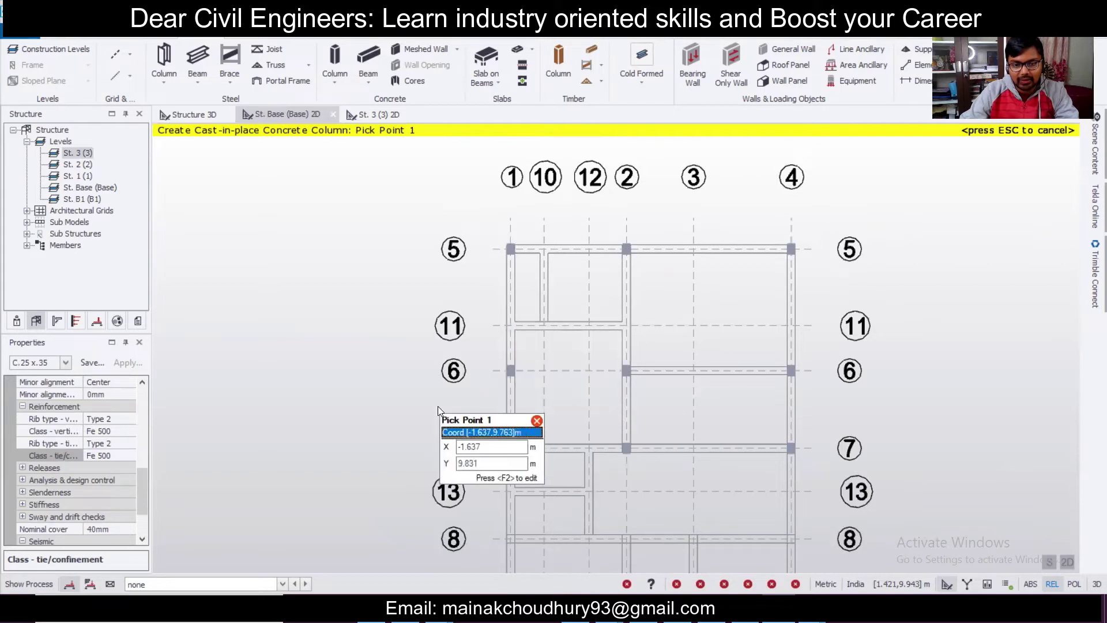
scroll(347, 320, up, 3)
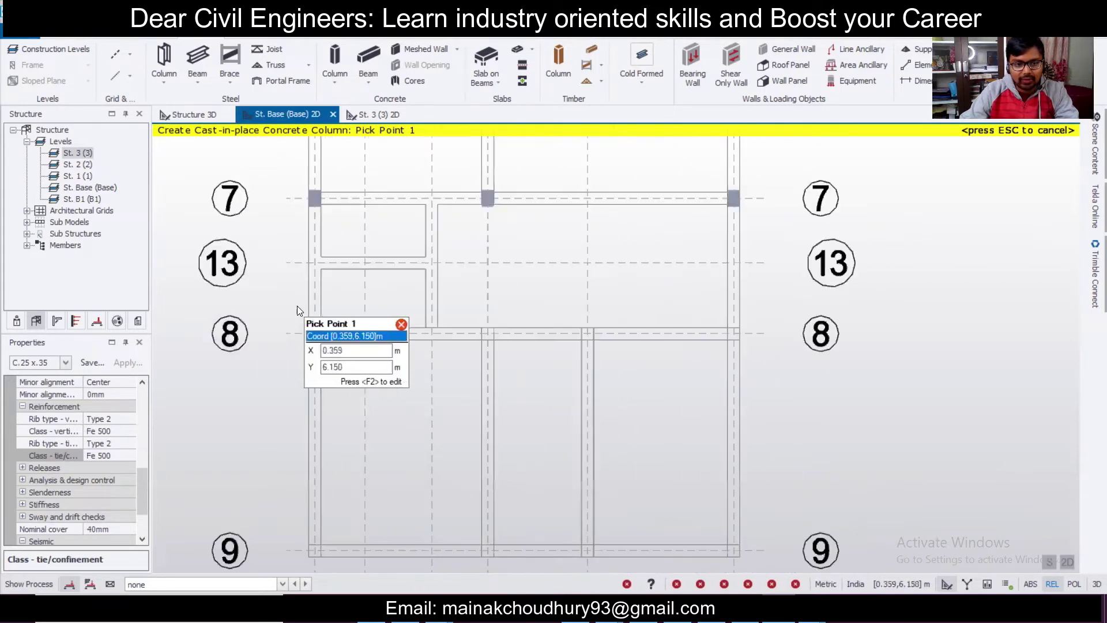
click(357, 372)
click(542, 380)
click(653, 364)
click(718, 315)
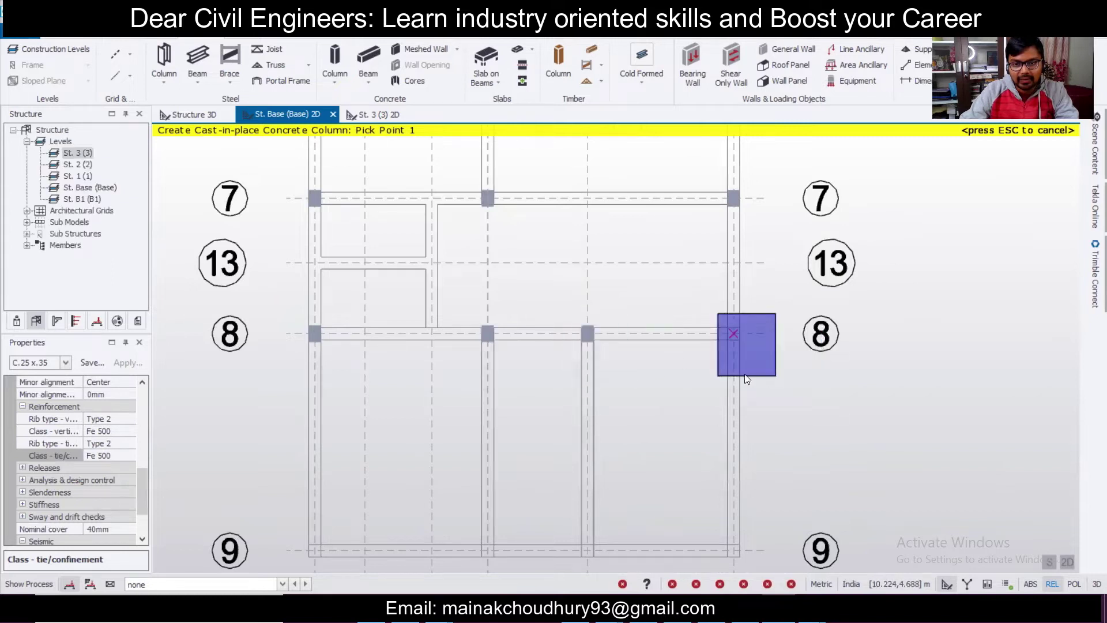
Step: Place concrete columns where grid line 9 crosses grid lines 1, 2, 3 and 4
scroll(672, 360, down, 2)
click(413, 497)
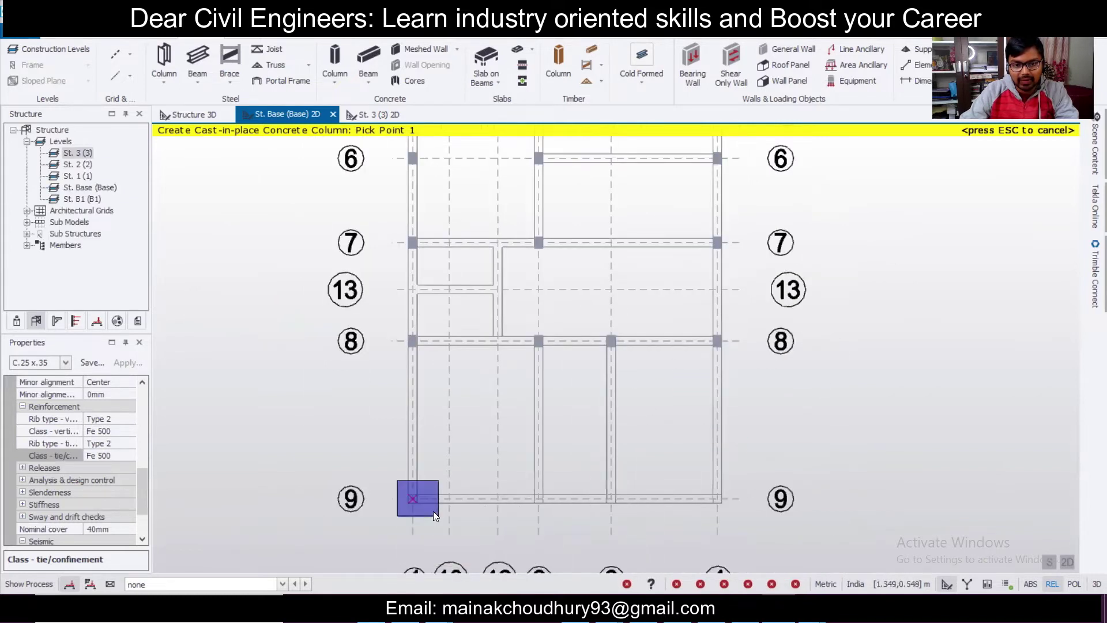
click(539, 498)
click(611, 497)
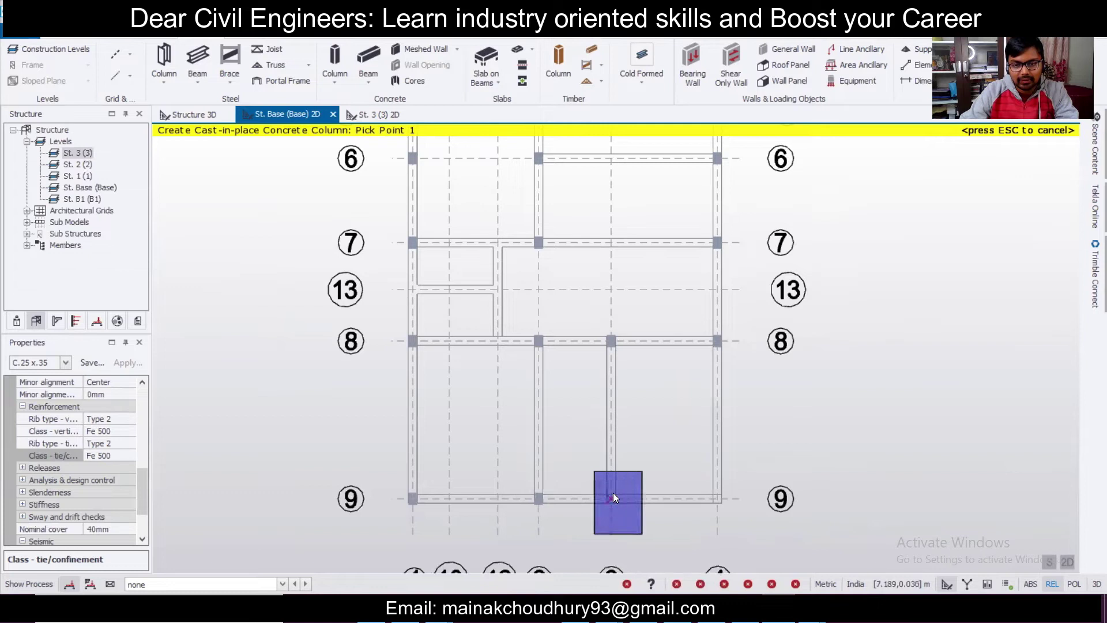
click(717, 497)
scroll(750, 412, down, 1)
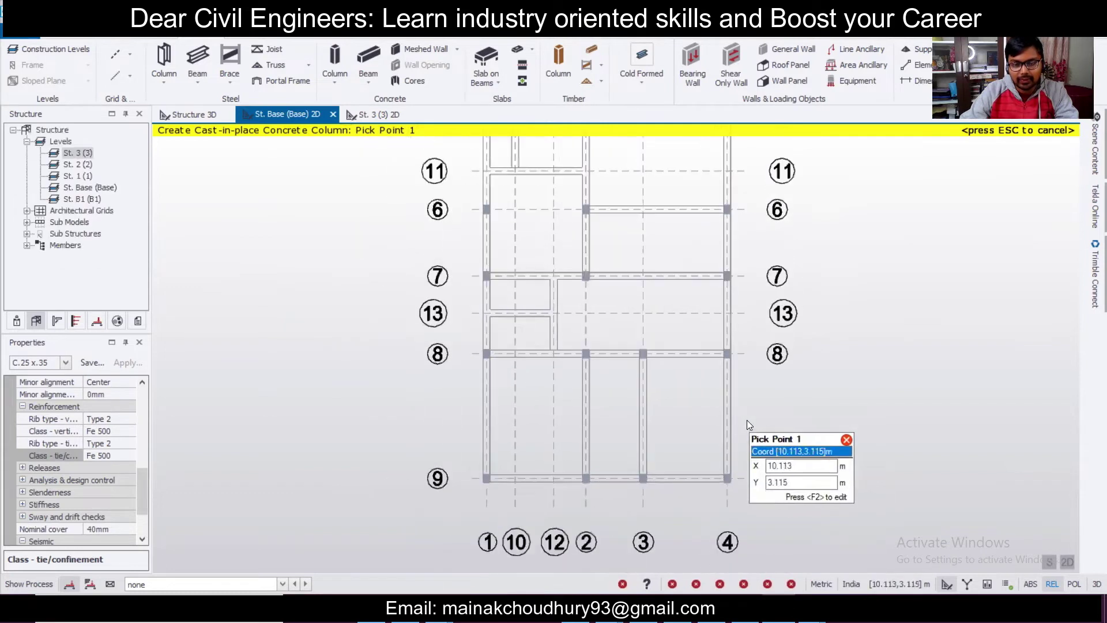
Step: Start a cast-in-place concrete beam on the base plan and set its rectangular section to 250 mm breadth and 350 mm depth
click(193, 115)
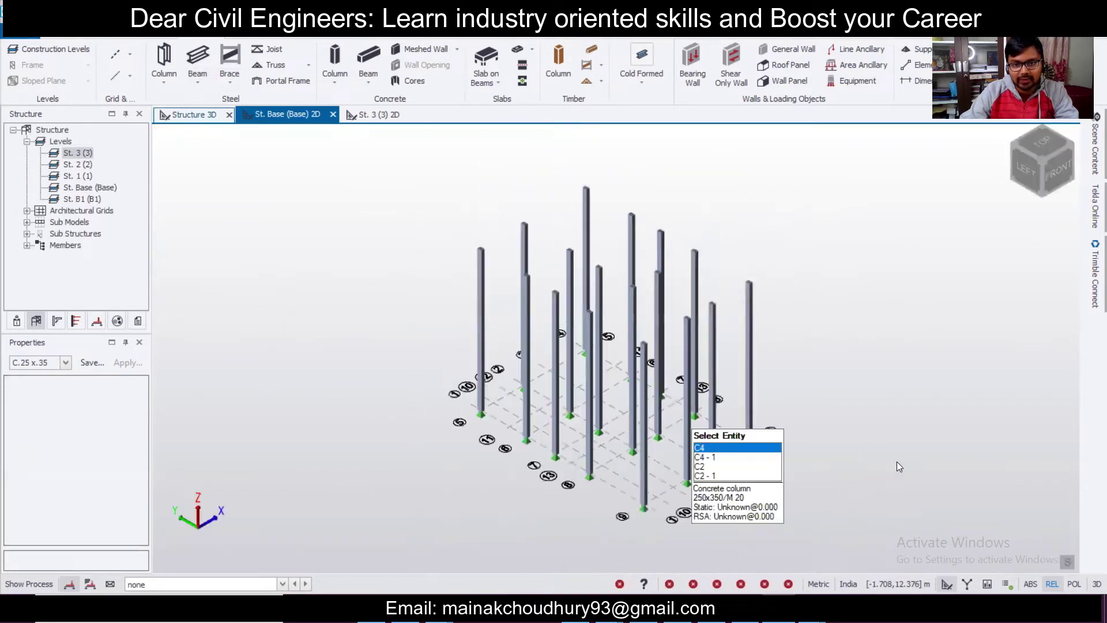
middle_drag(925, 383, 843, 371)
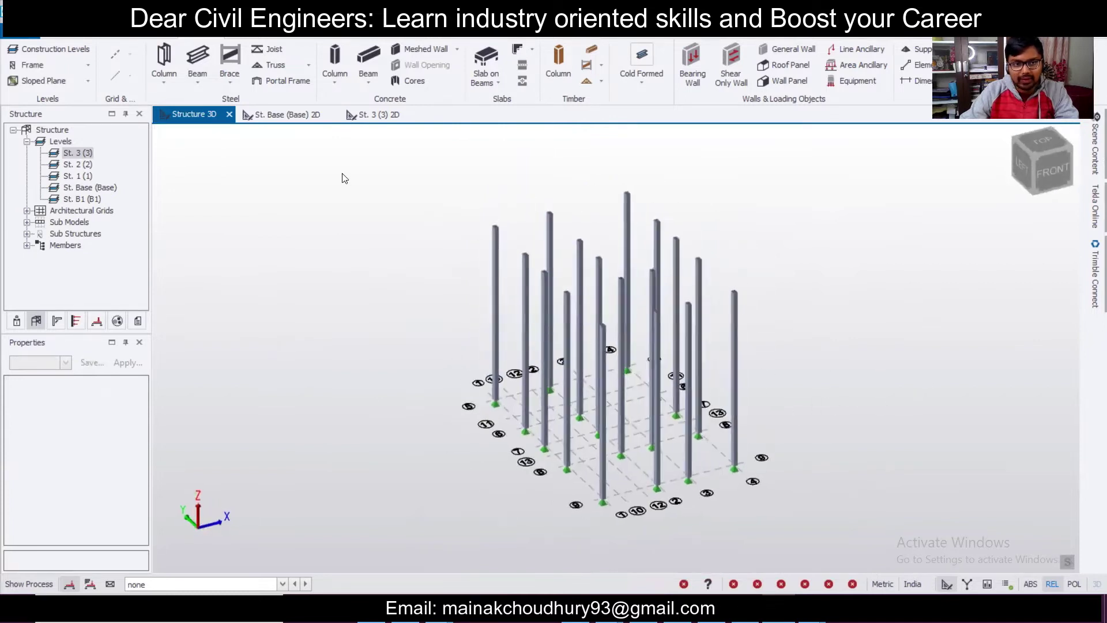
click(285, 115)
middle_drag(577, 359, 461, 320)
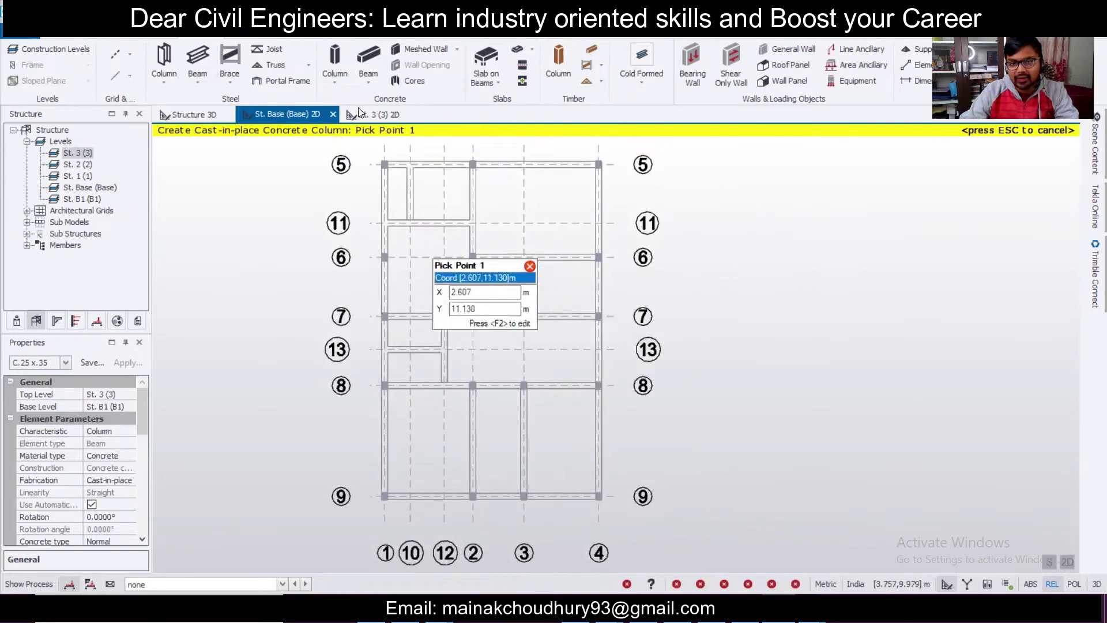
click(369, 62)
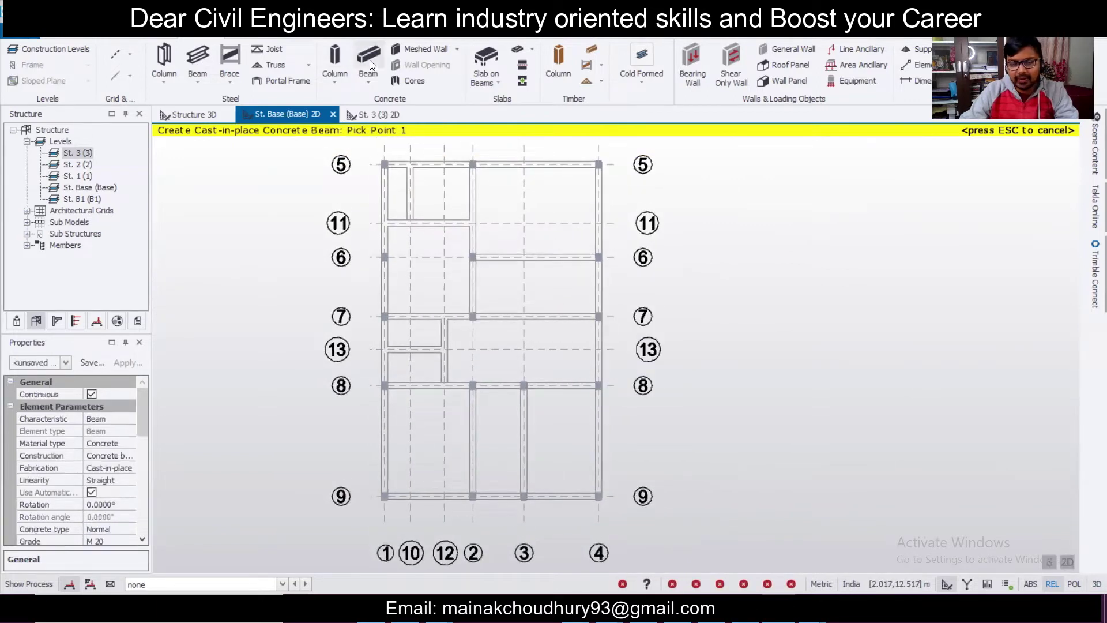
drag(140, 412, 143, 454)
click(130, 443)
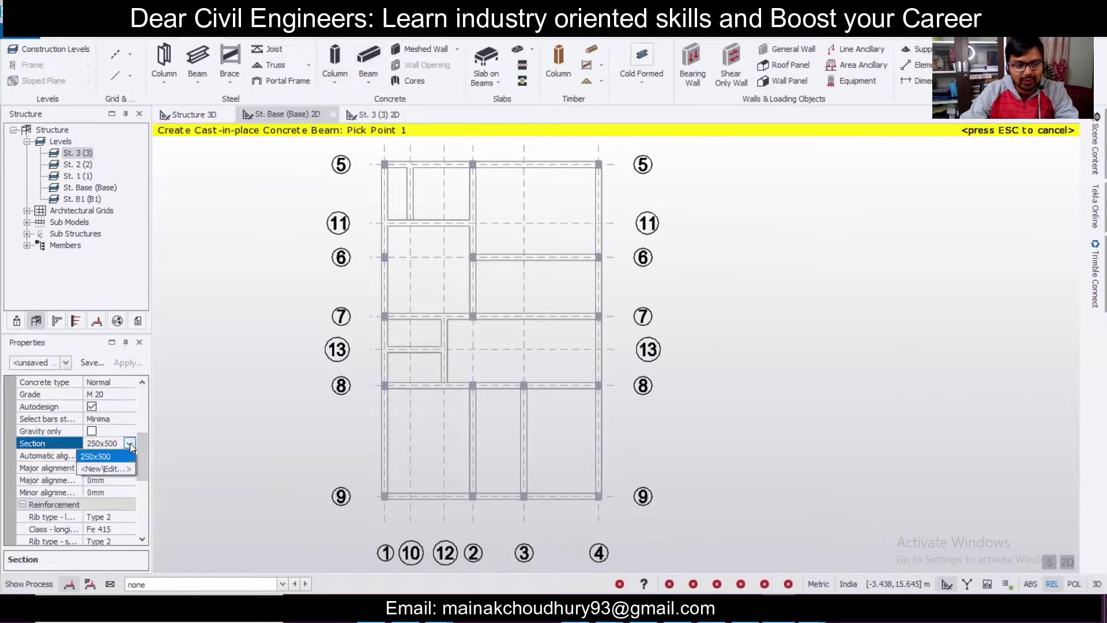
click(117, 469)
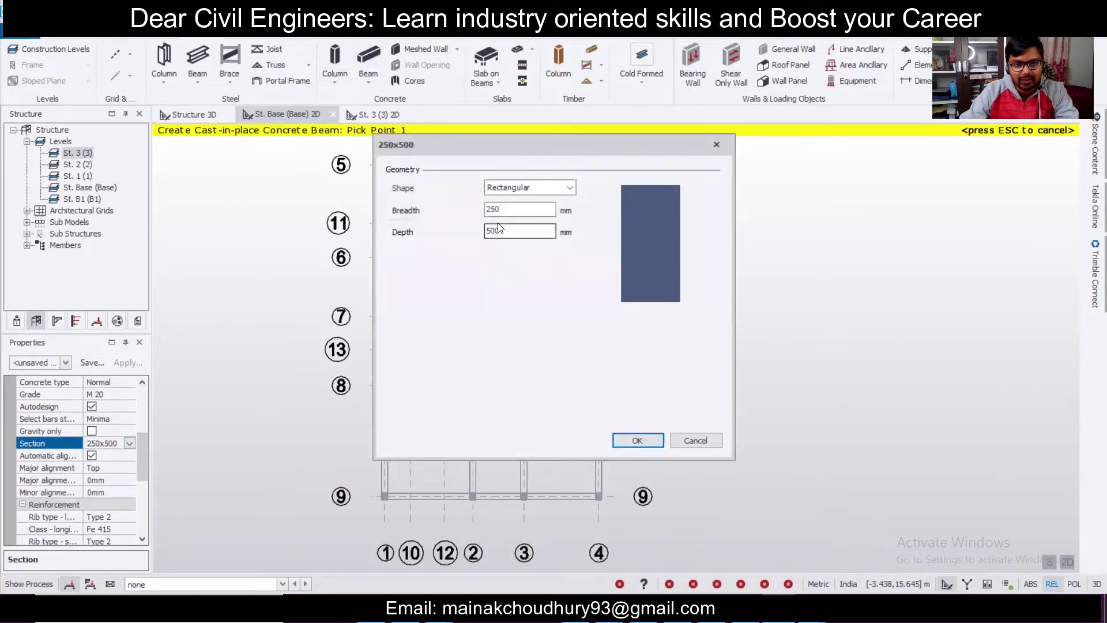
double_click(518, 234)
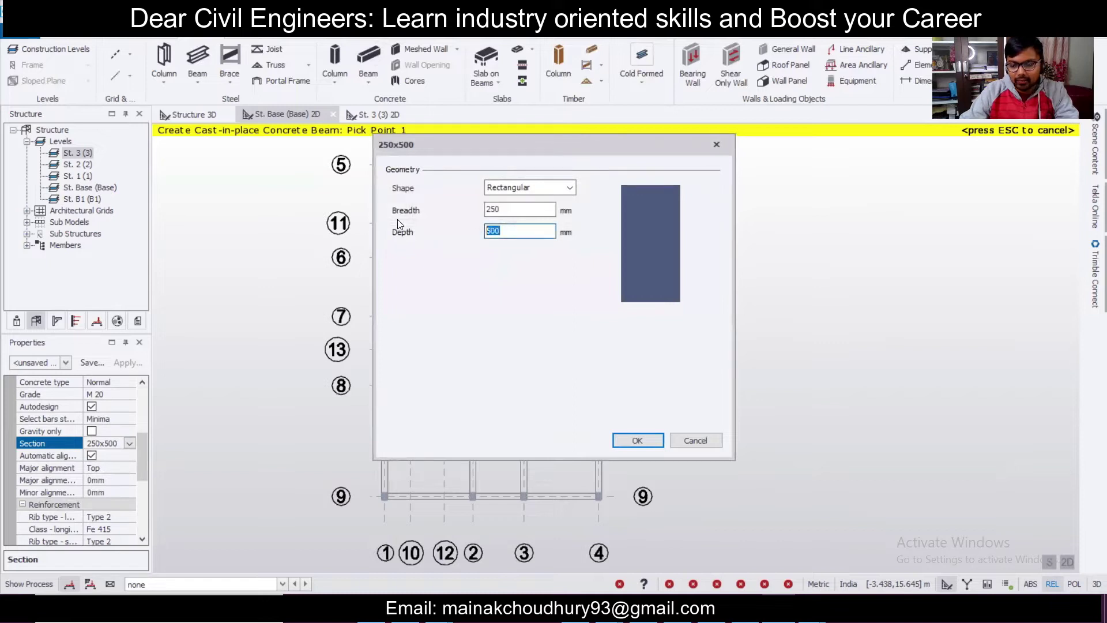
text(350)
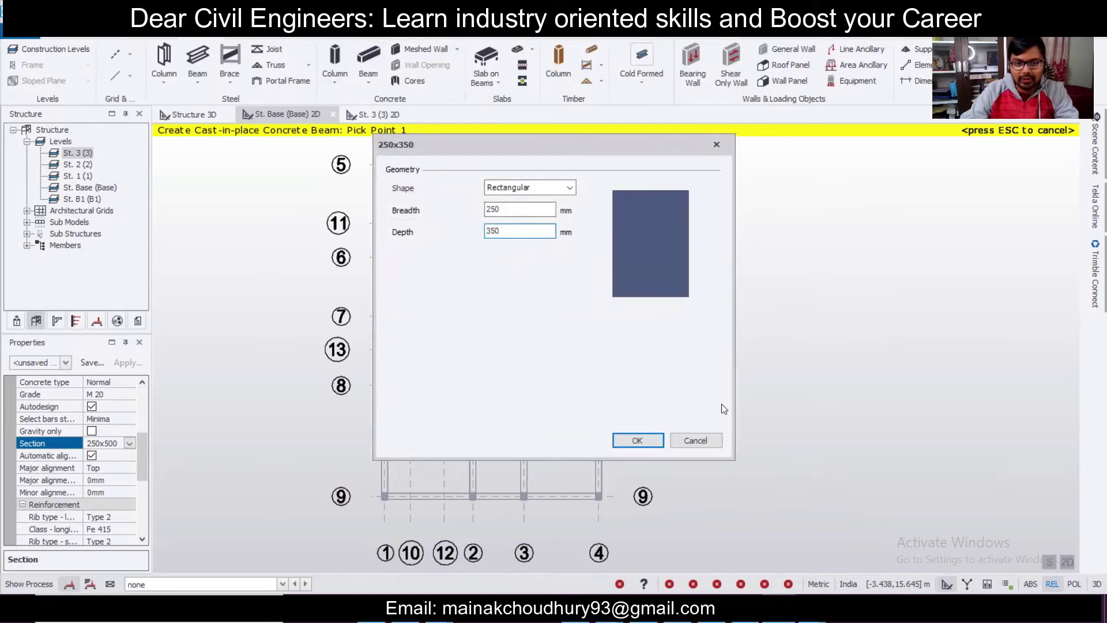
click(639, 439)
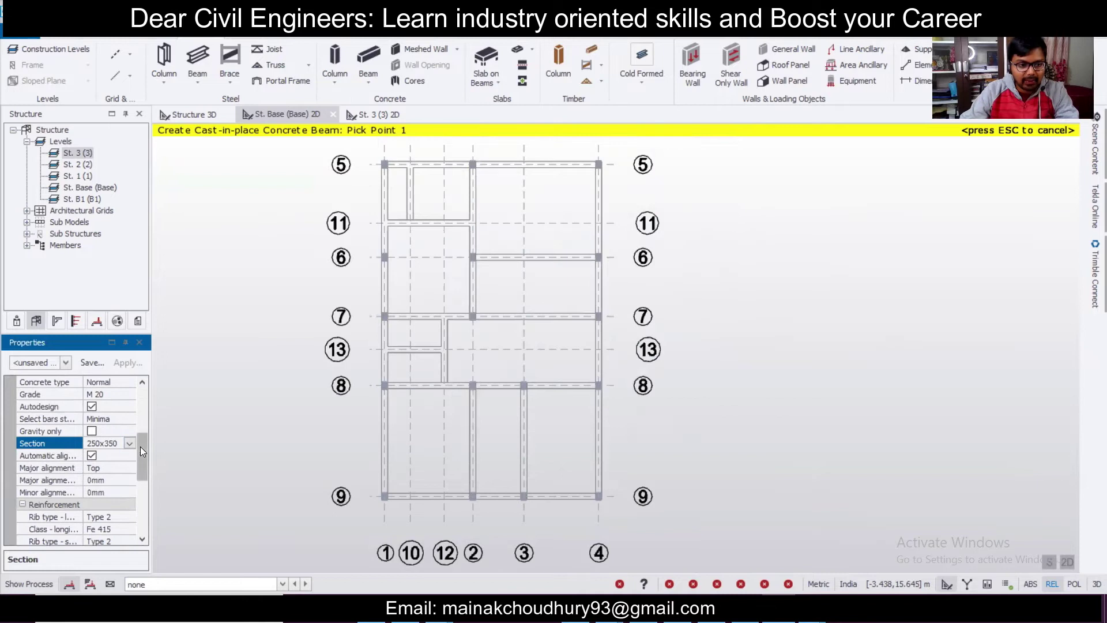
Step: Set the beam's longitudinal bar and stirrup reinforcement classes to Fe 500
drag(141, 447, 148, 470)
click(129, 444)
click(132, 444)
click(120, 462)
click(126, 468)
click(126, 469)
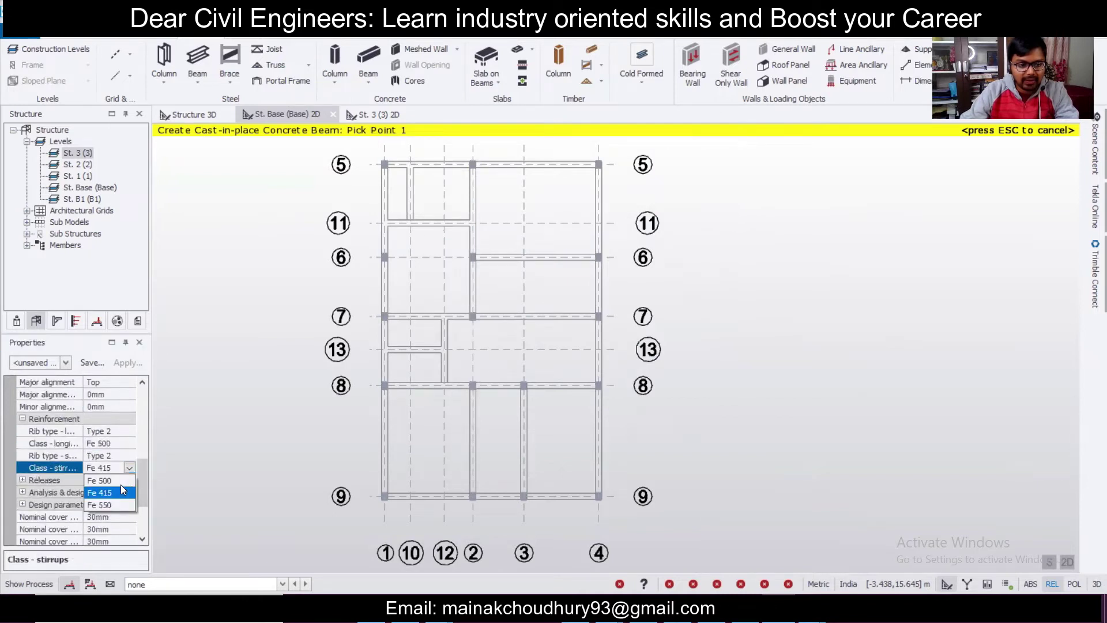
click(121, 485)
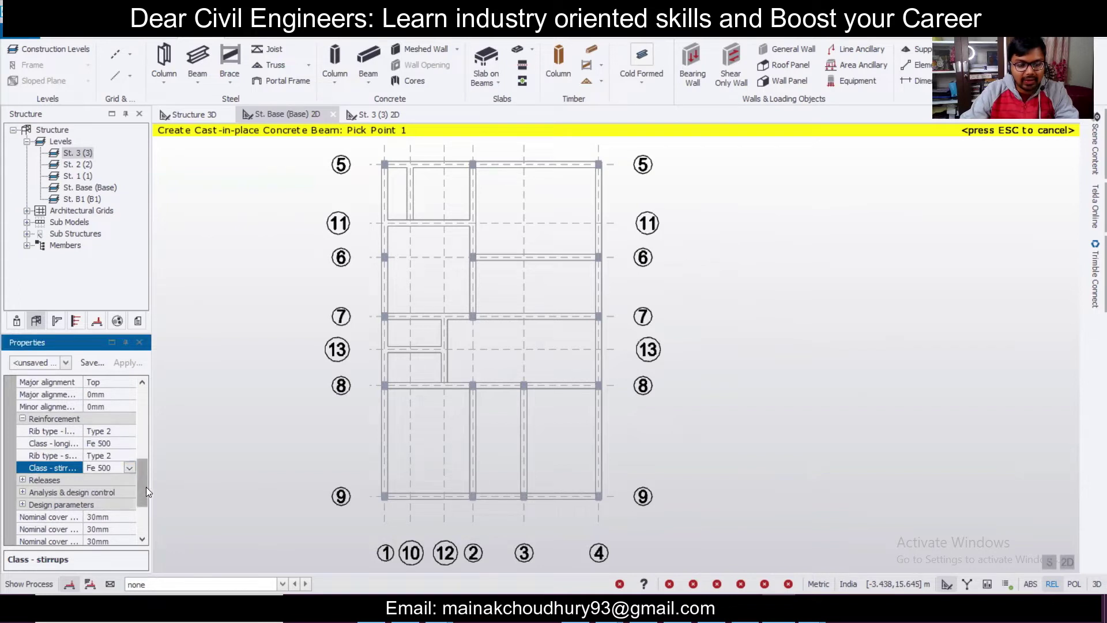
Step: Save the beam properties as a property set named "b 250x 350" and make that set active for new beams
drag(145, 479, 181, 412)
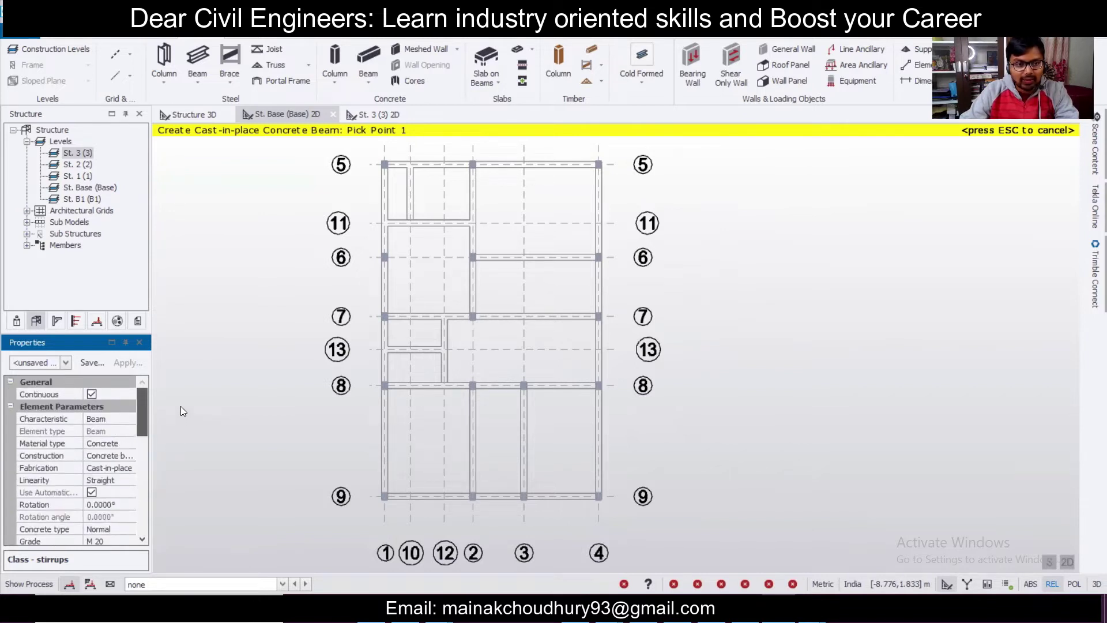
click(94, 362)
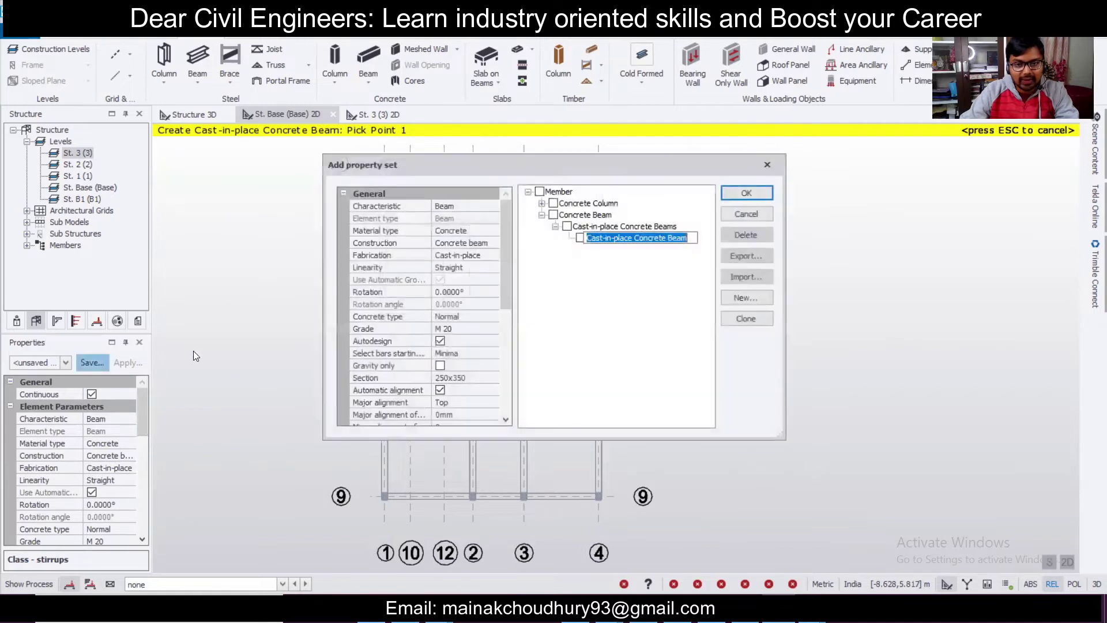
text(b)
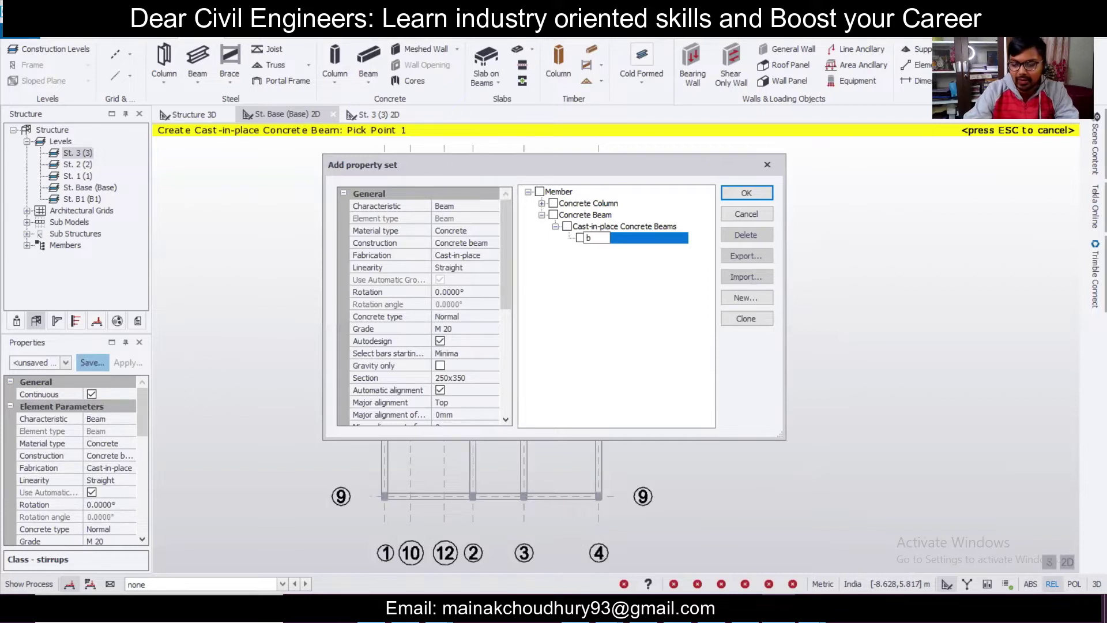
text(250x350)
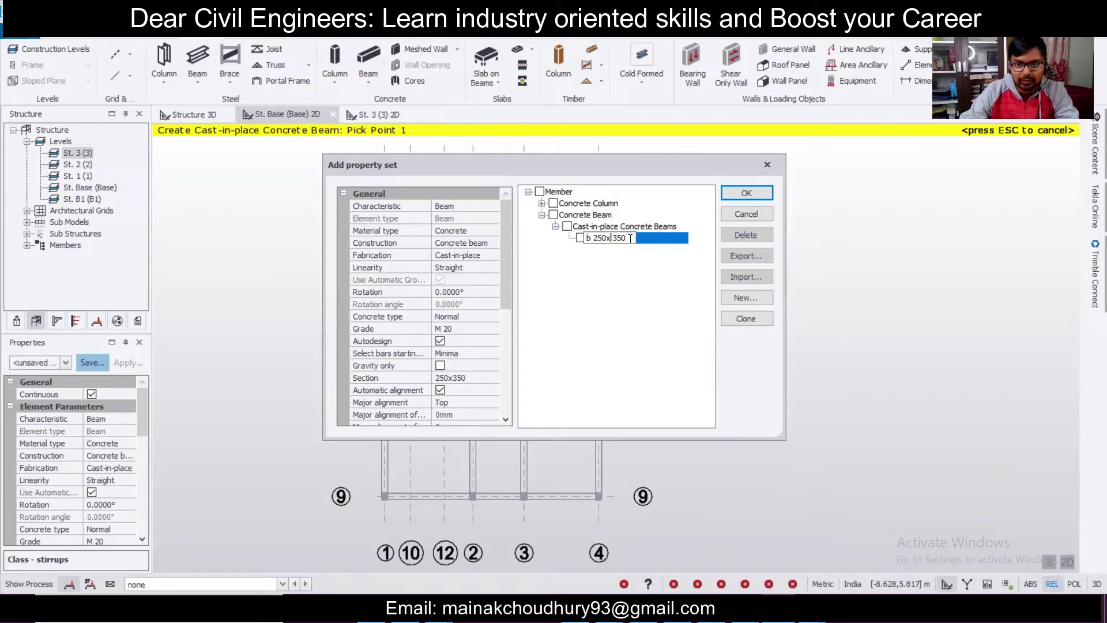
key(Return)
click(740, 199)
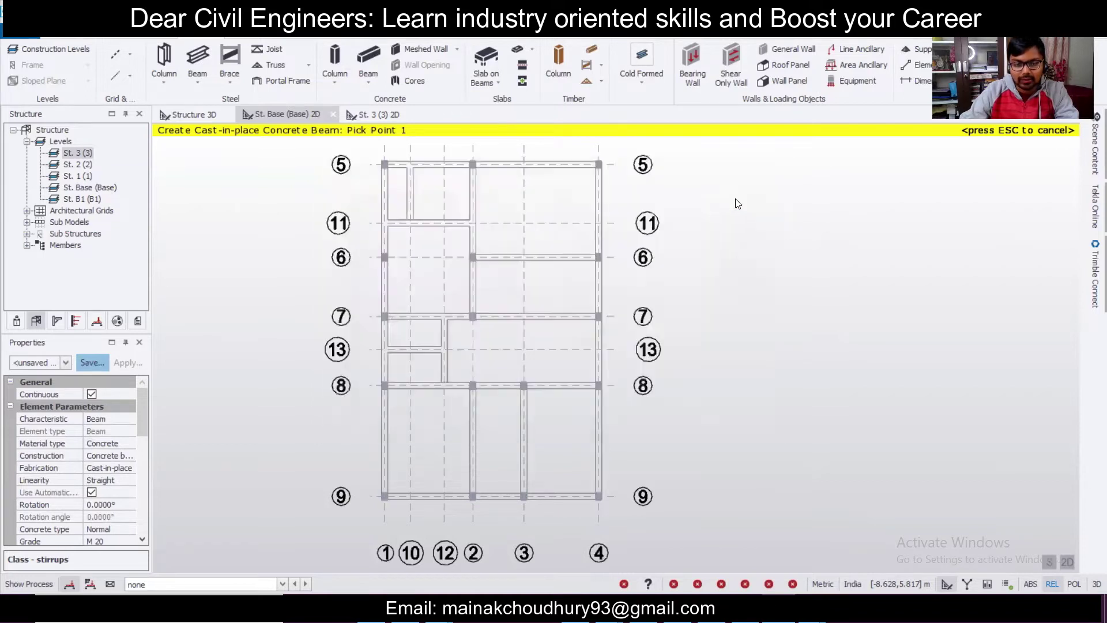
click(66, 364)
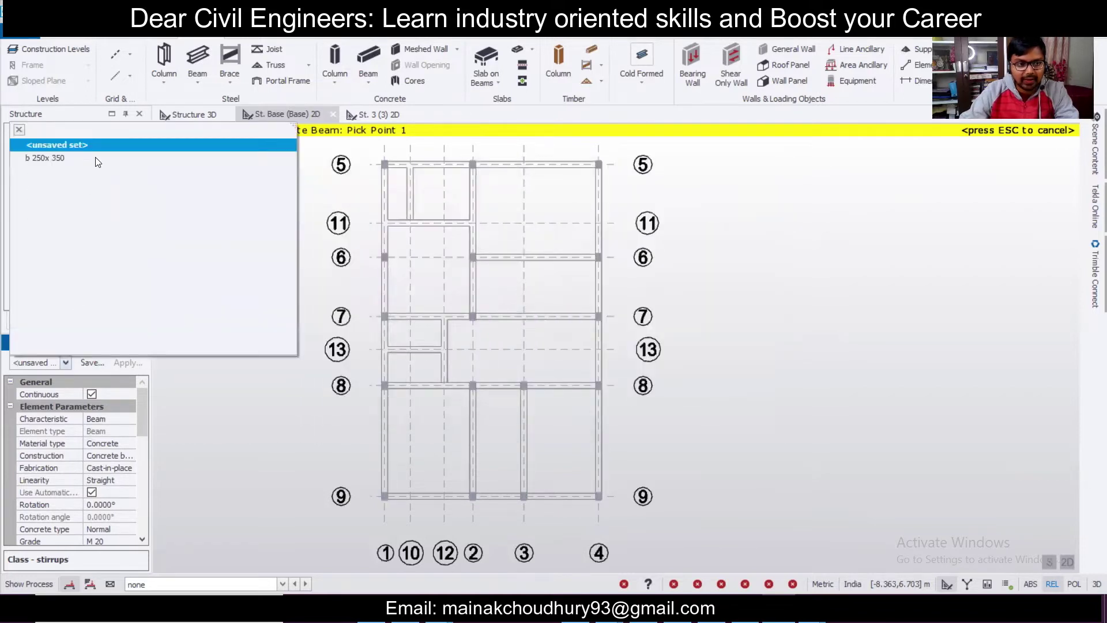
click(96, 155)
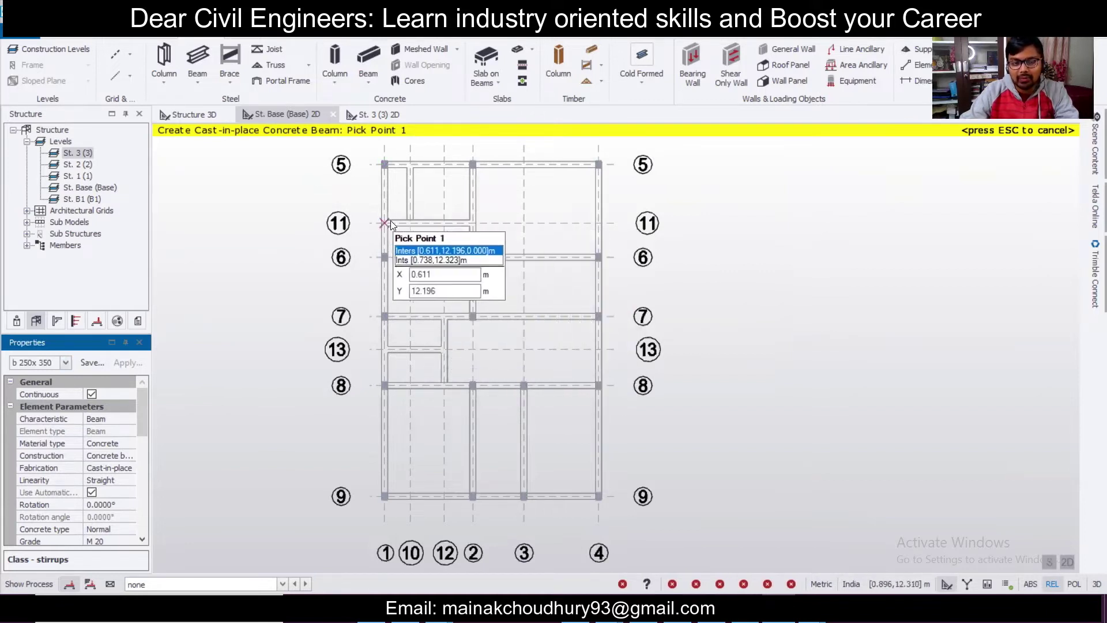
Step: Place concrete beams on grid line 10 between grid lines 5 and 11, and on grid line 11 between grid lines 1 and 2
scroll(457, 198, up, 6)
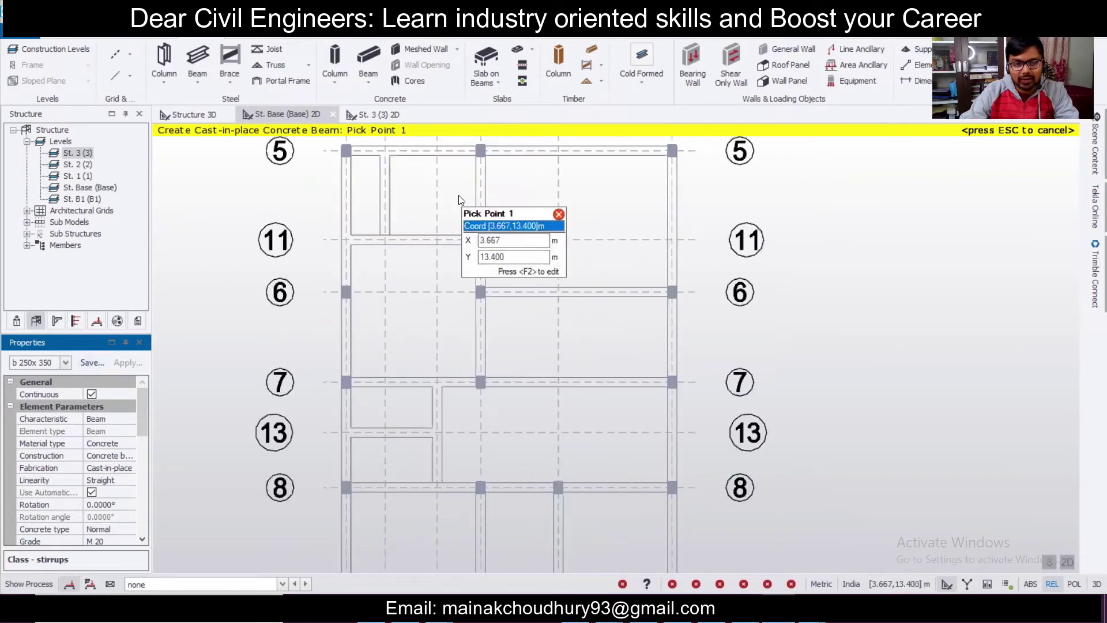
click(408, 222)
click(408, 378)
key(Escape)
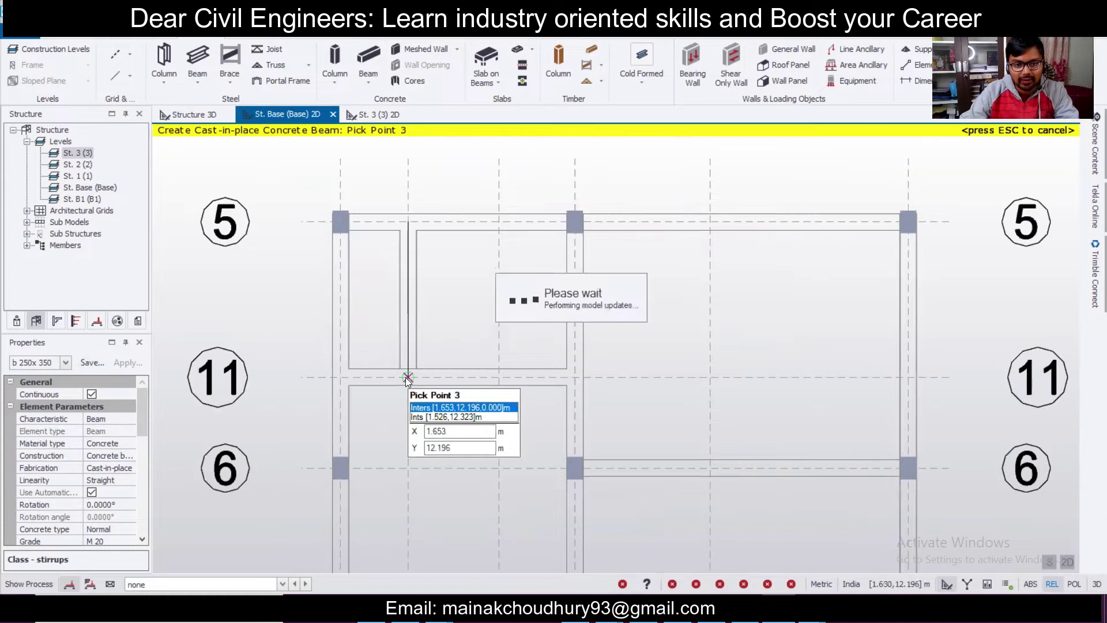
click(341, 378)
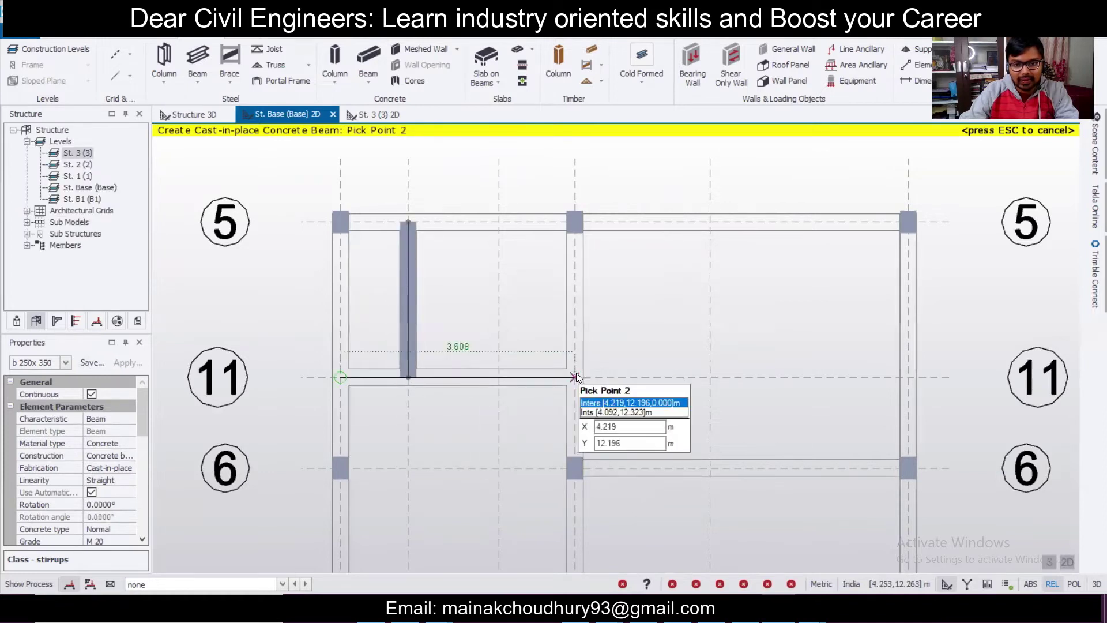
click(577, 373)
key(Escape)
Step: Place concrete beams on grid line 13 between grid lines 1 and 12, and on grid line 12 between grid lines 7 and 8
scroll(583, 406, down, 3)
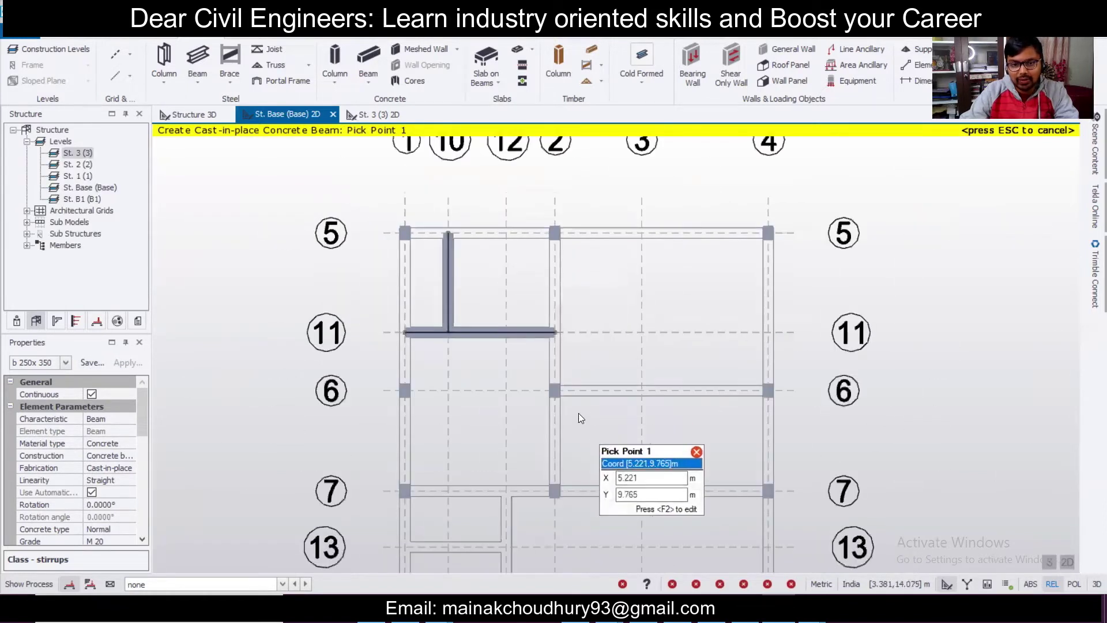
scroll(511, 370, up, 5)
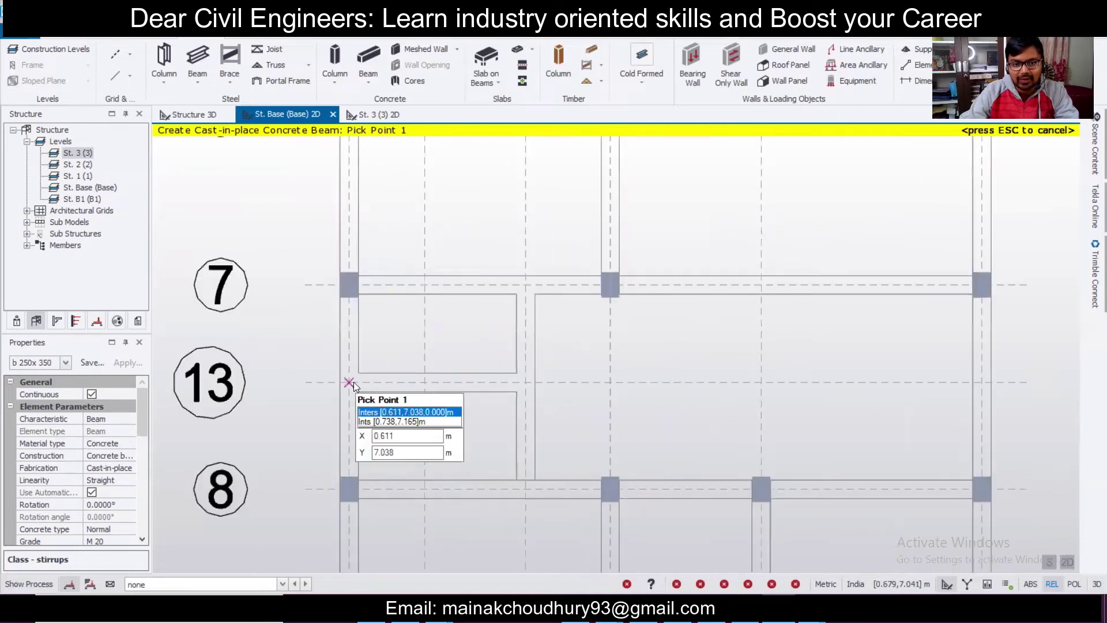
click(349, 382)
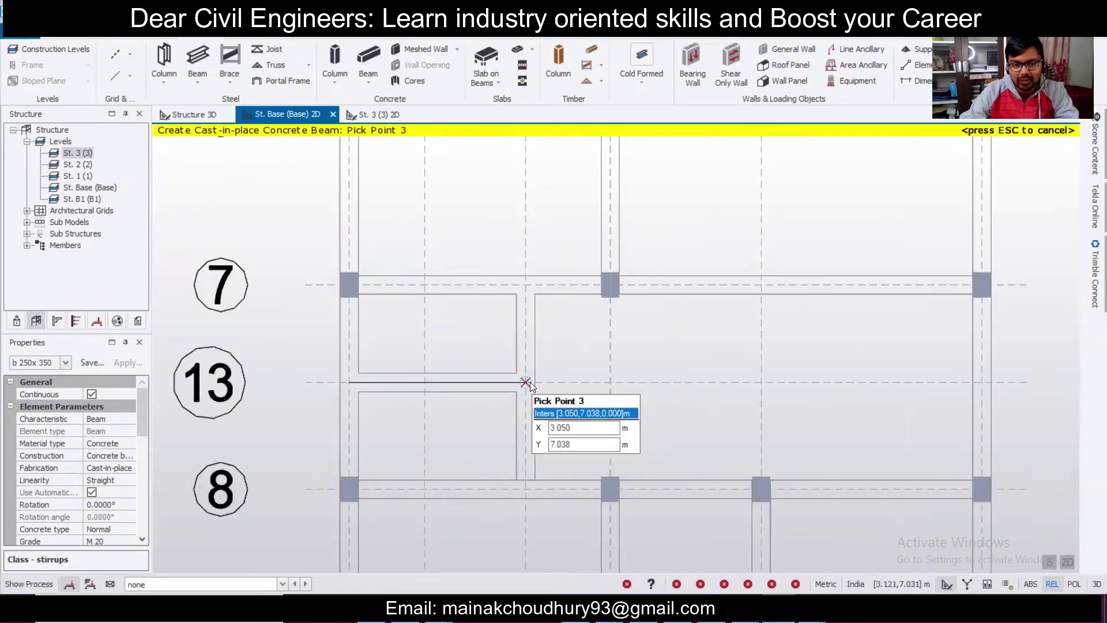
click(529, 383)
key(Escape)
click(524, 285)
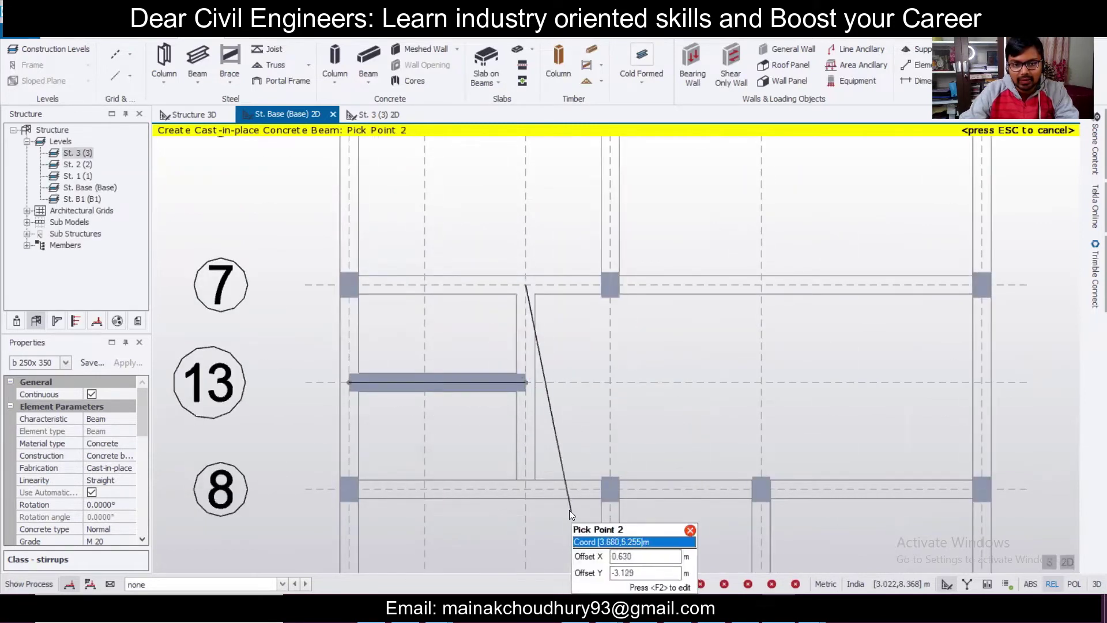
click(527, 489)
scroll(568, 406, down, 3)
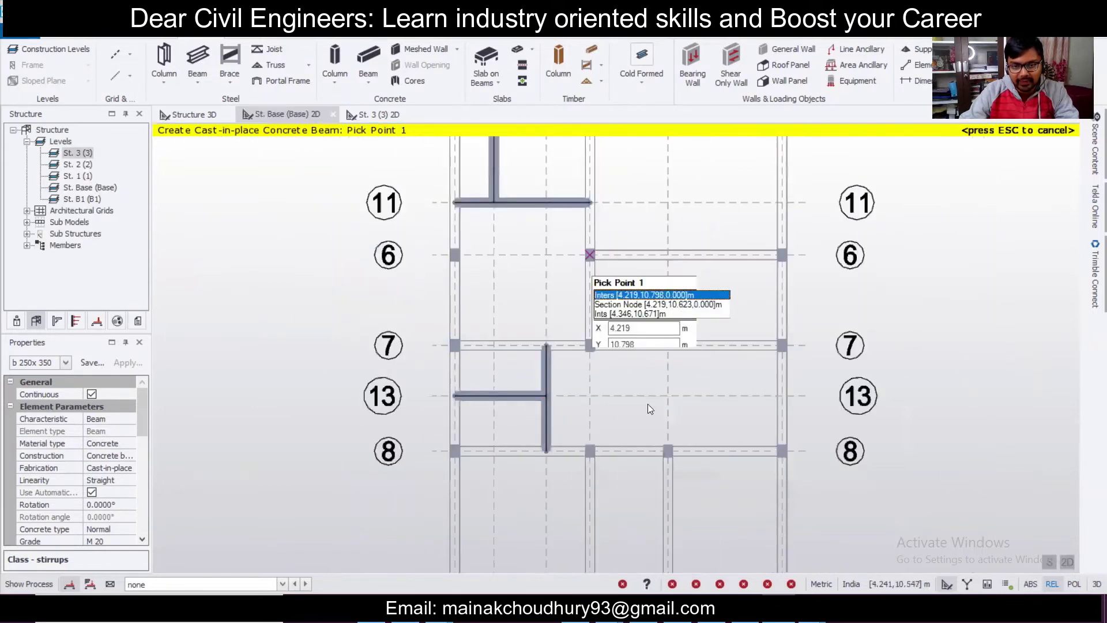
scroll(634, 486, down, 5)
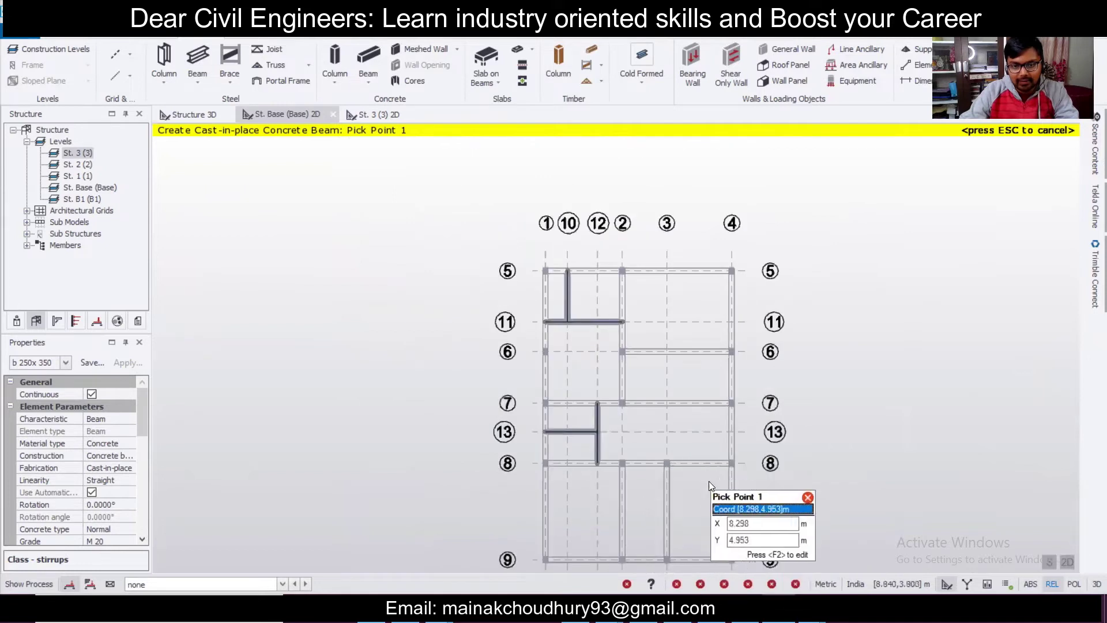
scroll(710, 485, up, 2)
key(Escape)
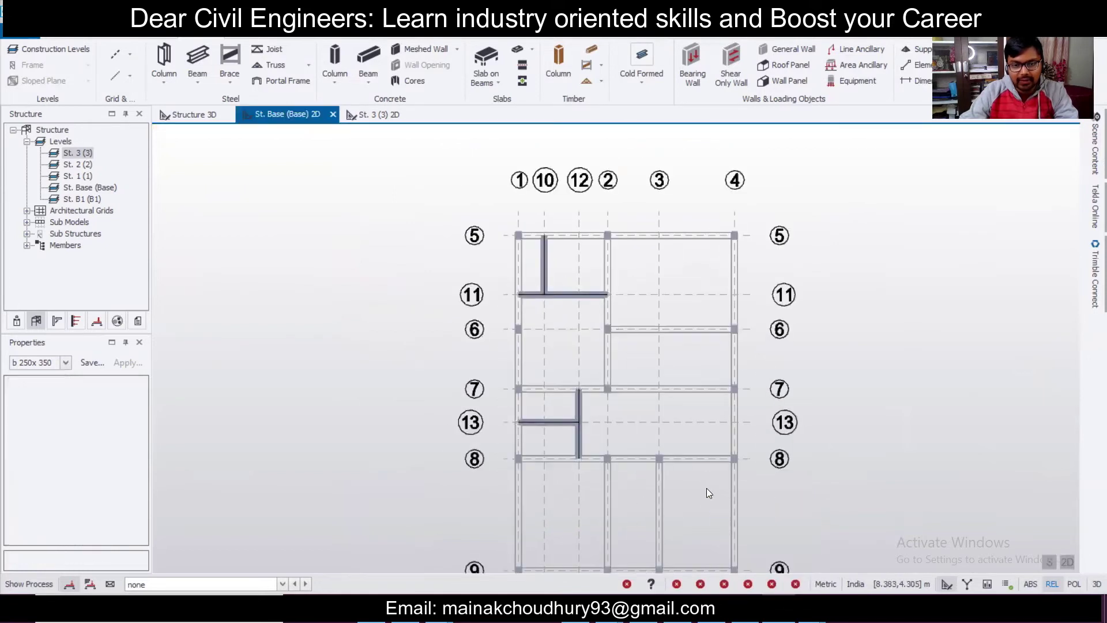
Step: Set the fixity of both ends of the beam on grid line 10 to Pin
scroll(591, 318, up, 2)
click(532, 264)
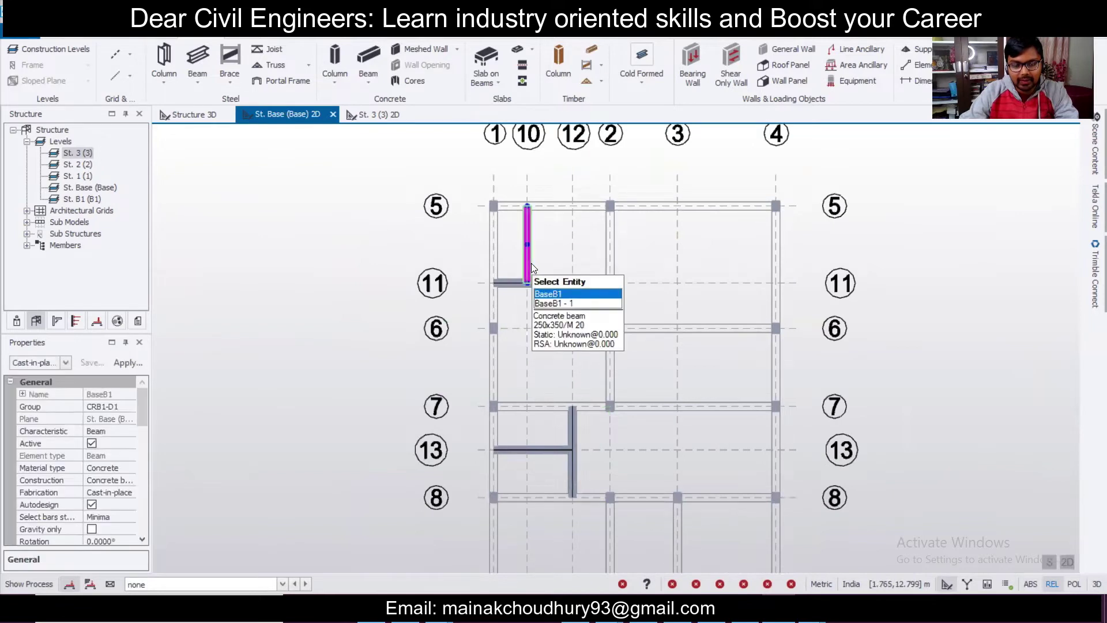
double_click(531, 263)
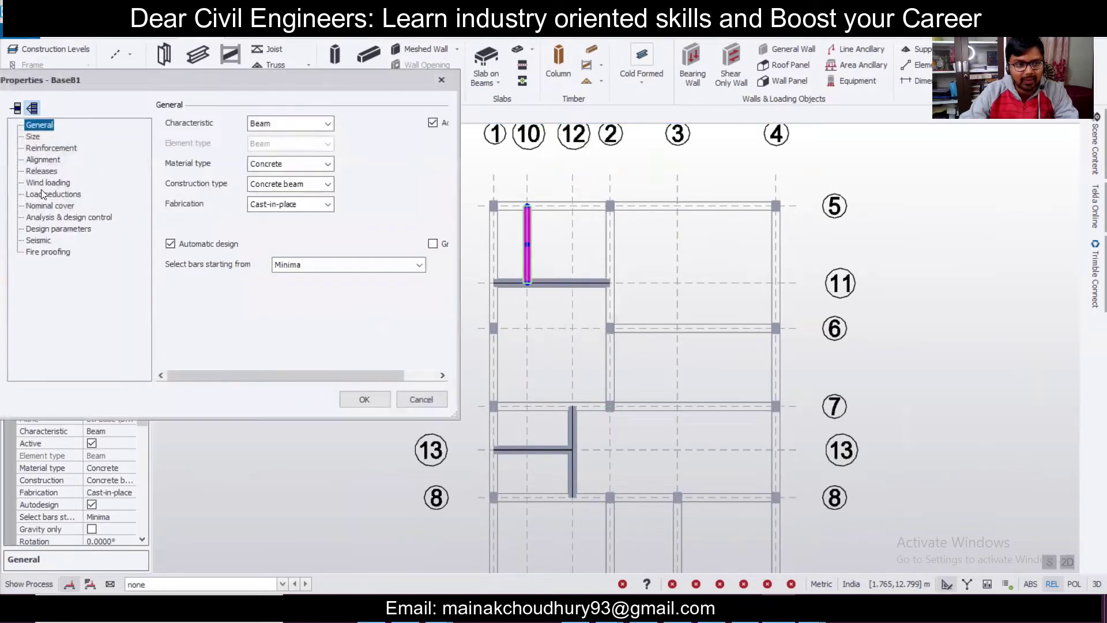
click(38, 170)
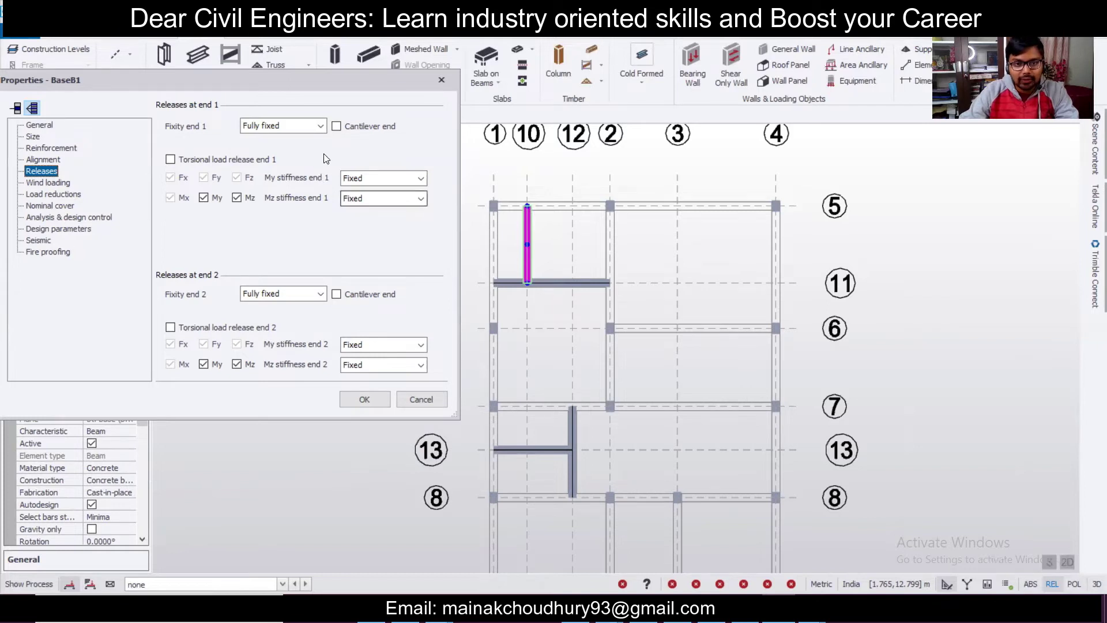
click(316, 130)
click(296, 140)
click(320, 294)
click(256, 307)
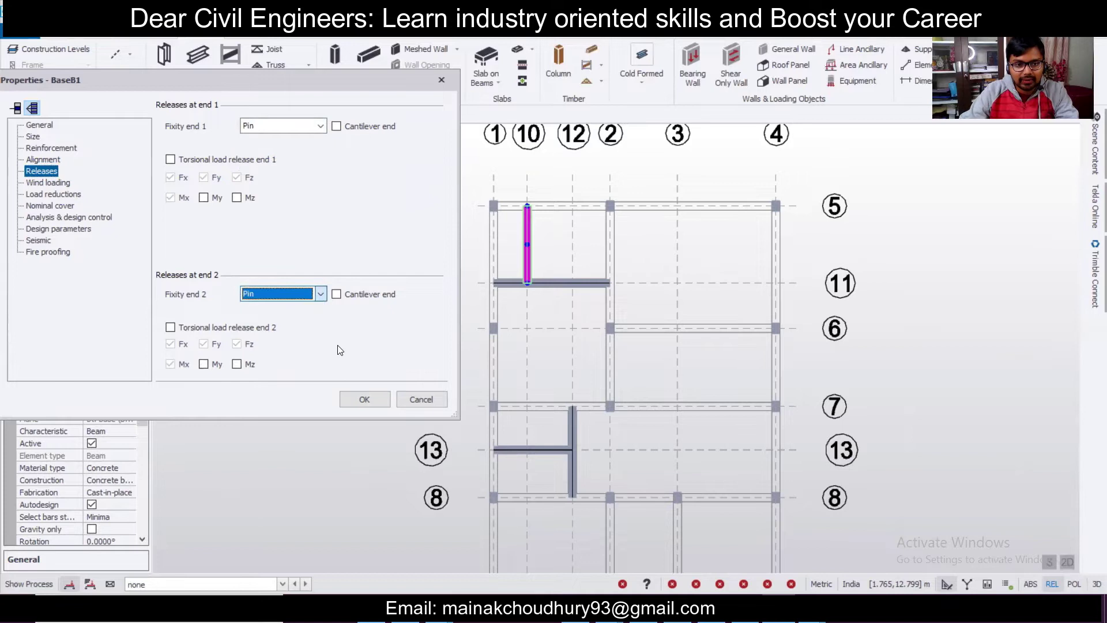
click(365, 398)
Step: Set the fixity of both ends of the beam on grid line 11 to Pin
click(555, 282)
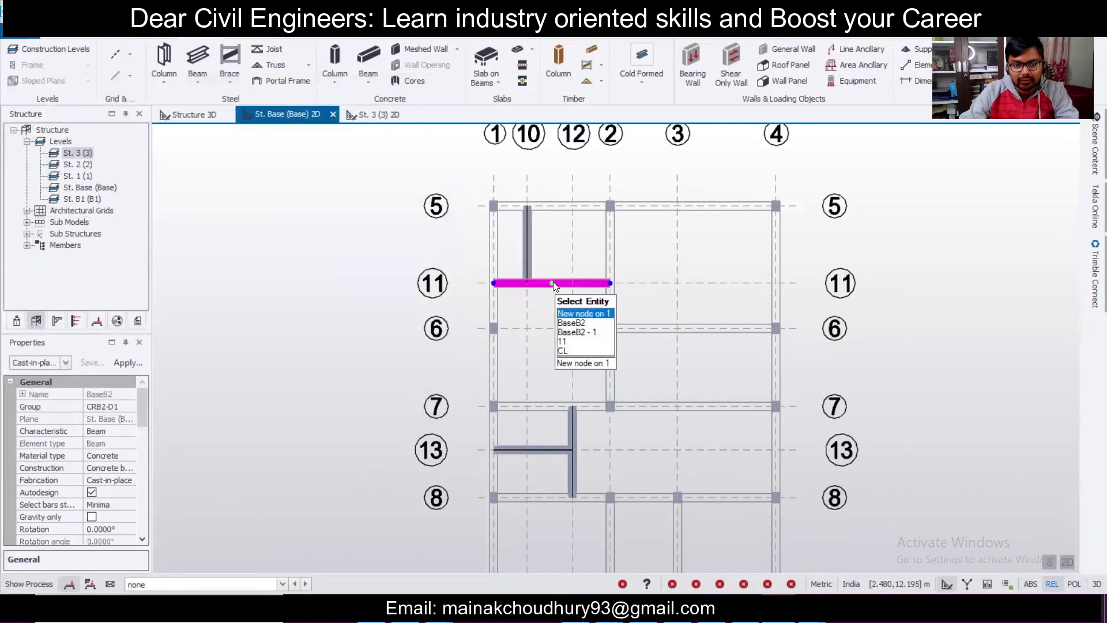
click(553, 283)
click(565, 286)
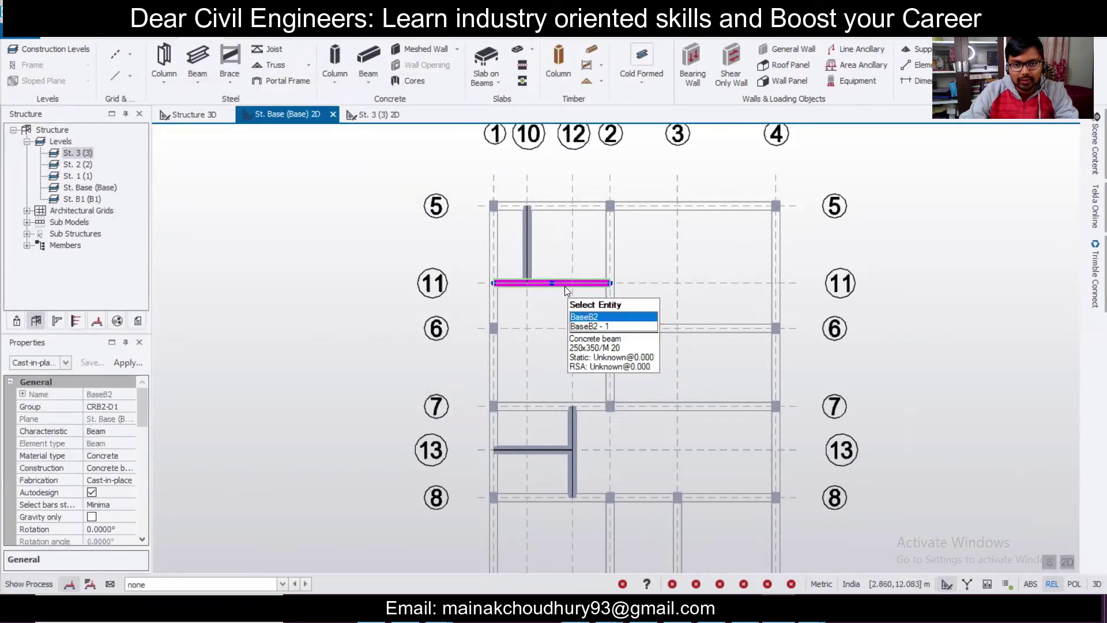
double_click(566, 287)
click(43, 172)
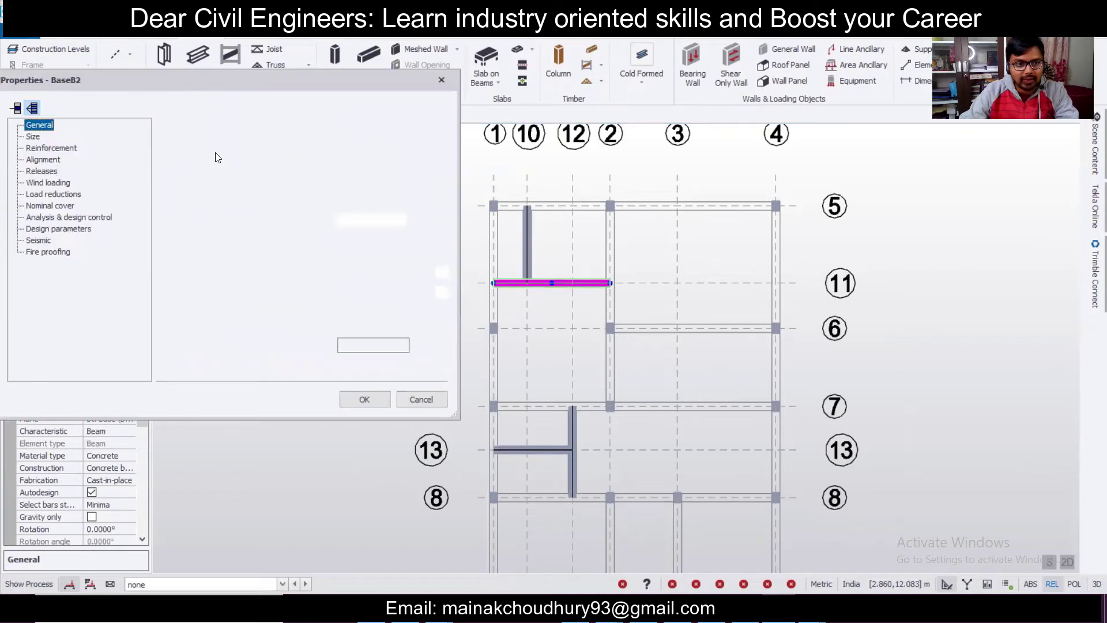
click(308, 127)
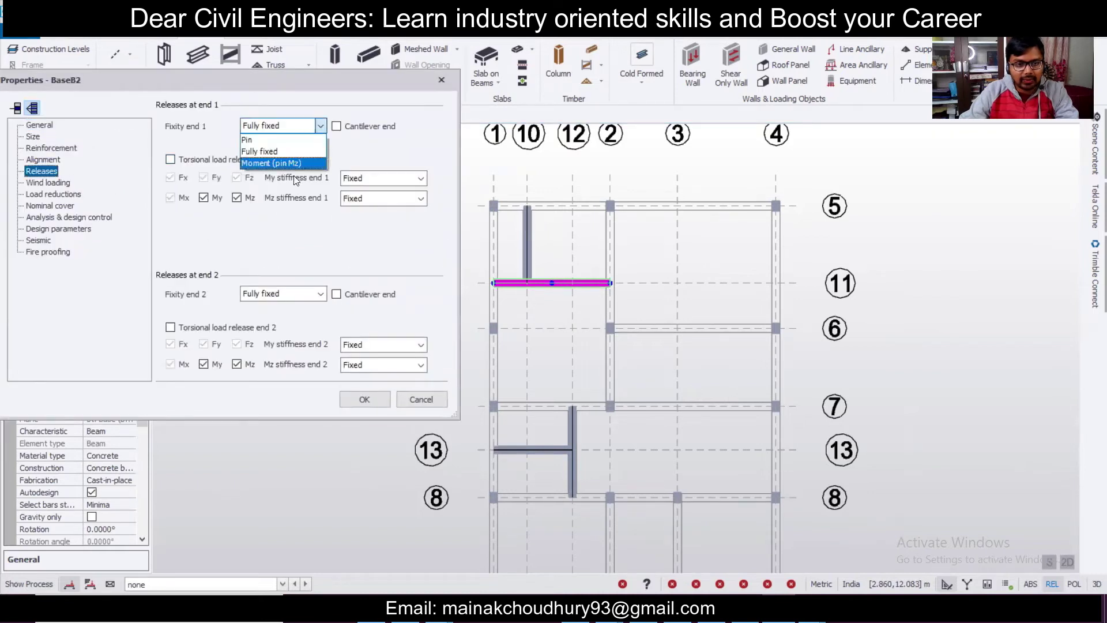
click(291, 139)
click(259, 307)
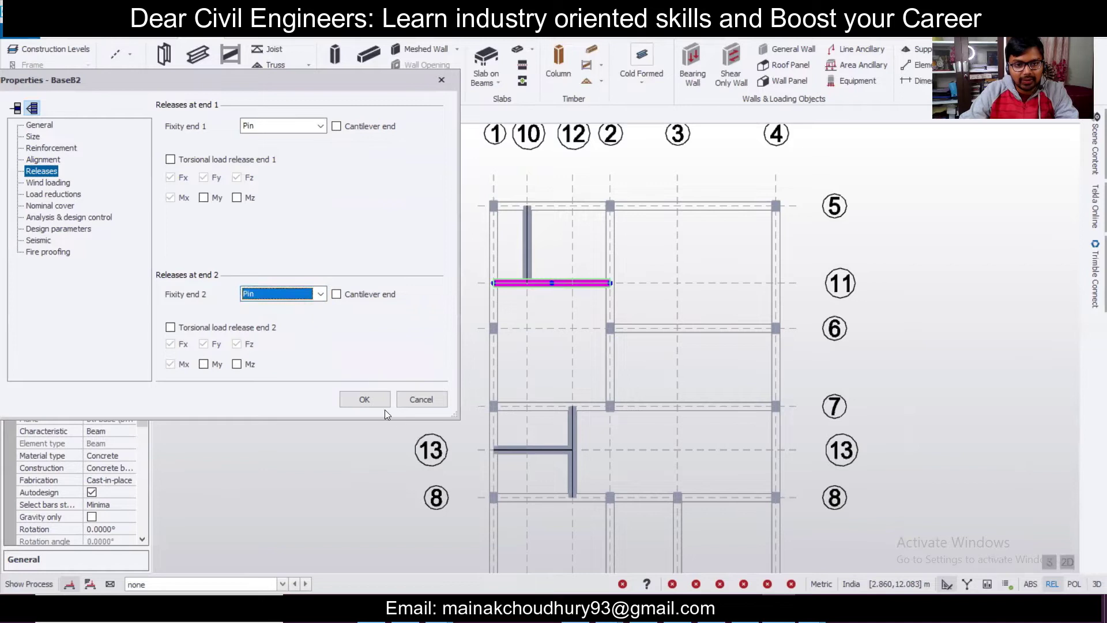
Step: Apply the pinned releases to the grid 11 beam and set the fixity at both ends of the grid 13 beam to Pin
click(364, 399)
scroll(576, 432, up, 4)
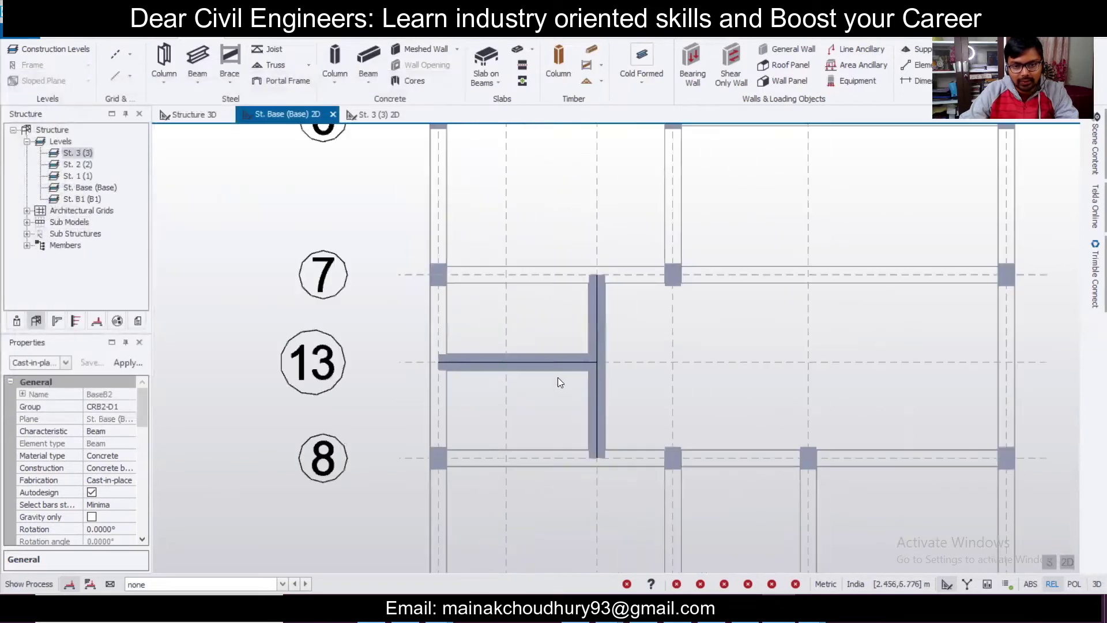
click(566, 362)
double_click(566, 361)
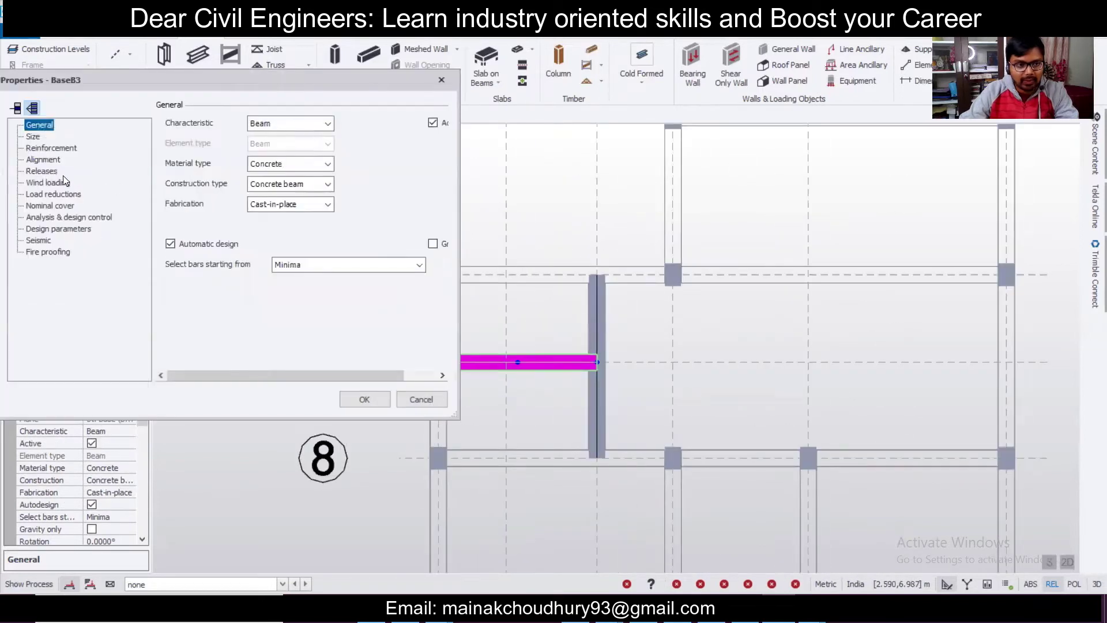
click(44, 170)
click(288, 126)
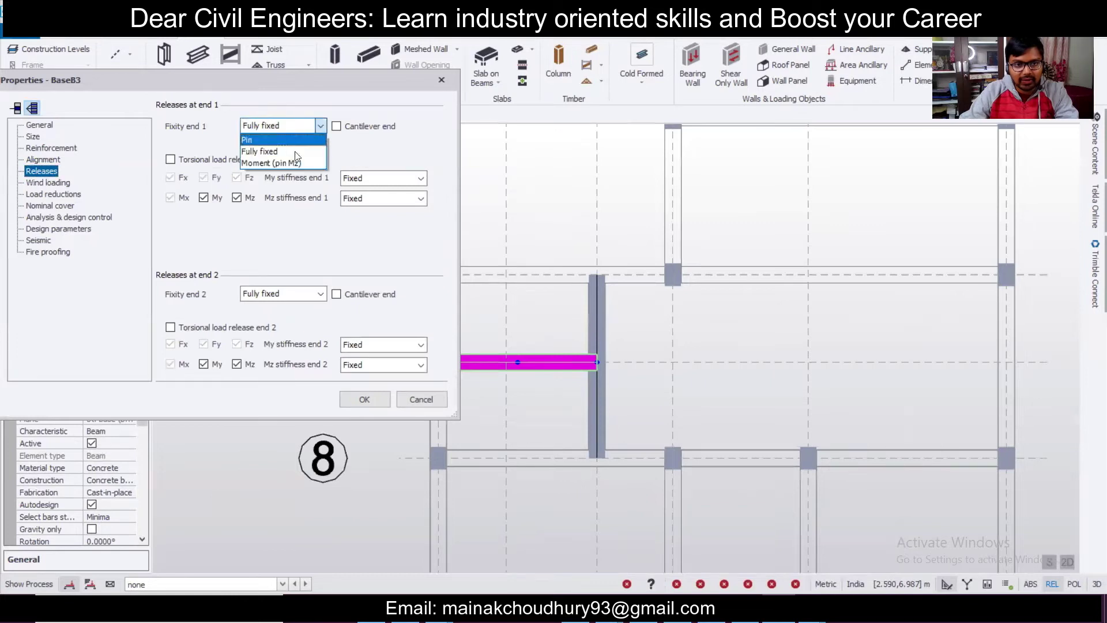
click(289, 140)
click(303, 309)
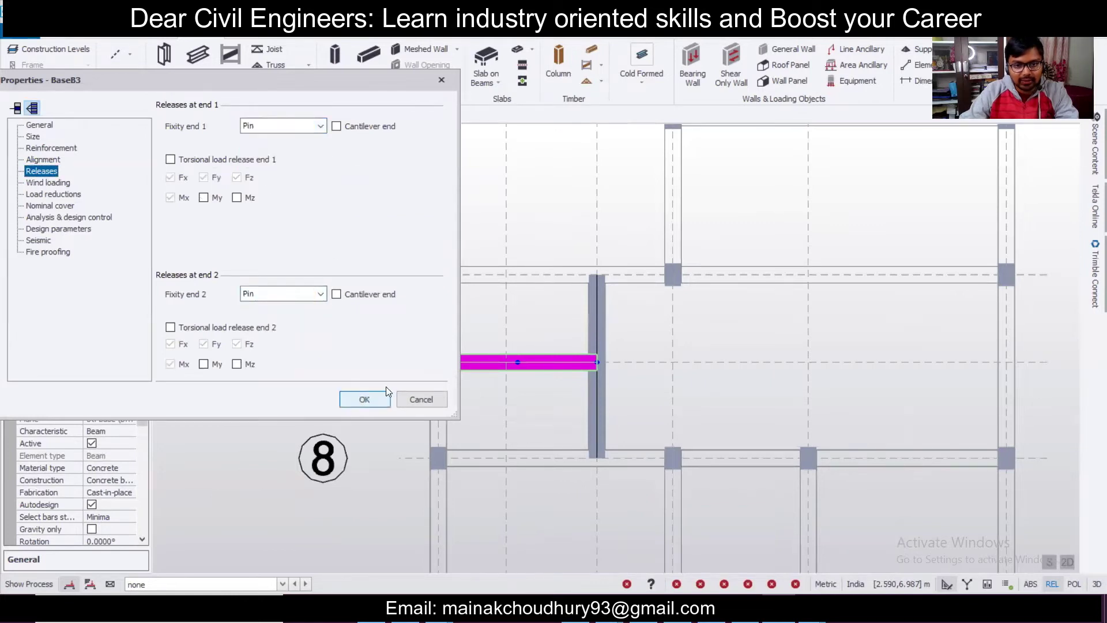
click(365, 399)
Step: Set the fixity at both ends of the grid 12 beam between grids 7 and 8 to Pin
double_click(589, 308)
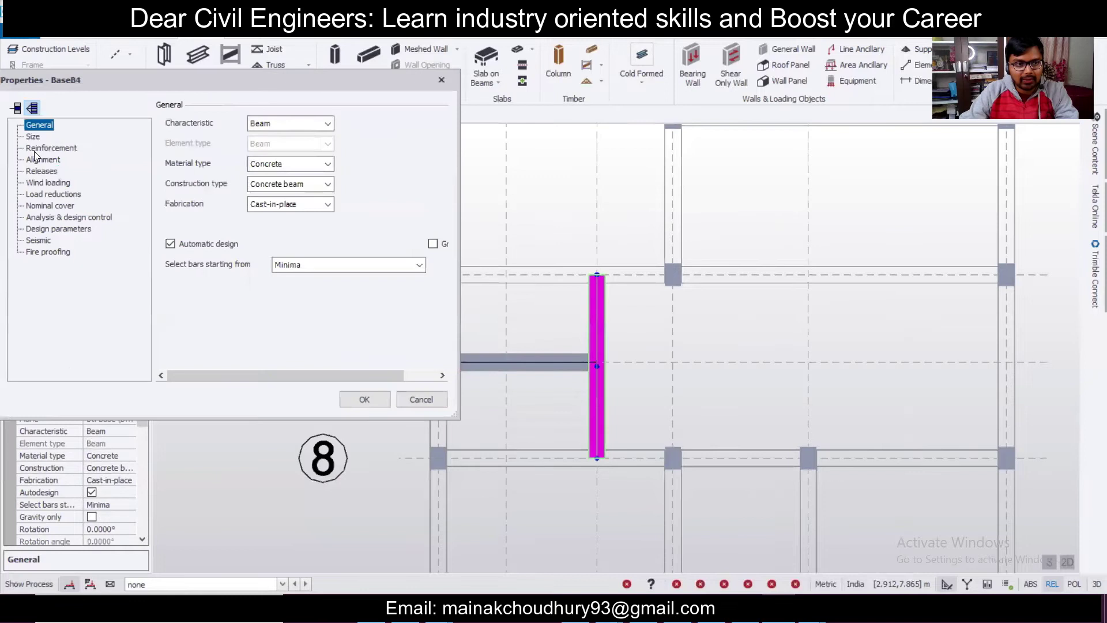
click(37, 172)
click(293, 125)
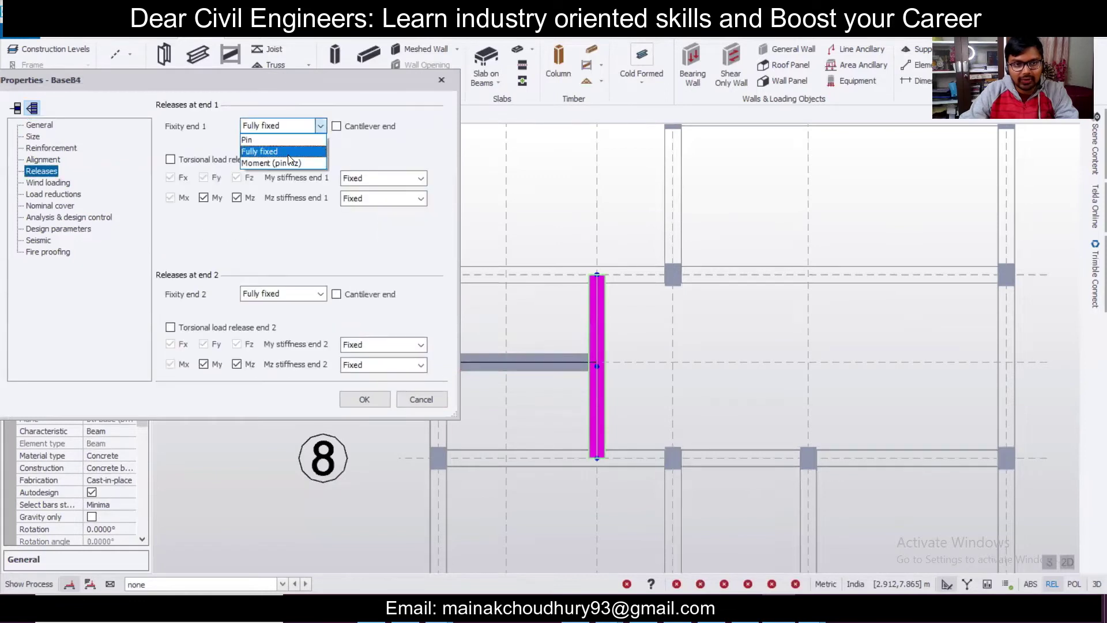
click(283, 139)
click(289, 296)
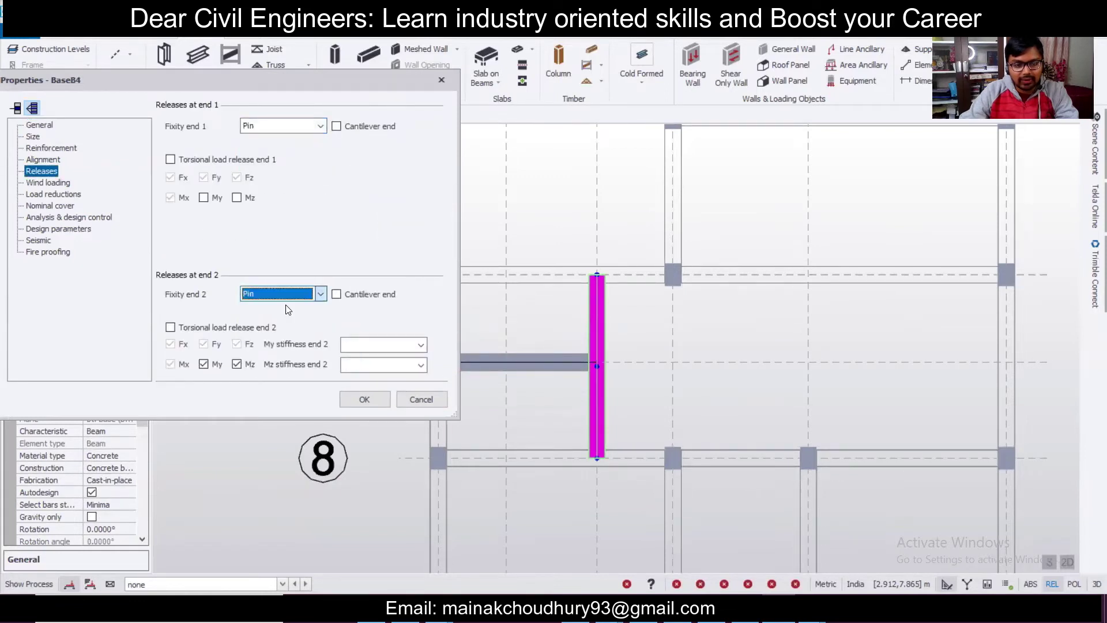
click(364, 399)
scroll(372, 360, down, 4)
middle_drag(490, 314, 573, 315)
key(Escape)
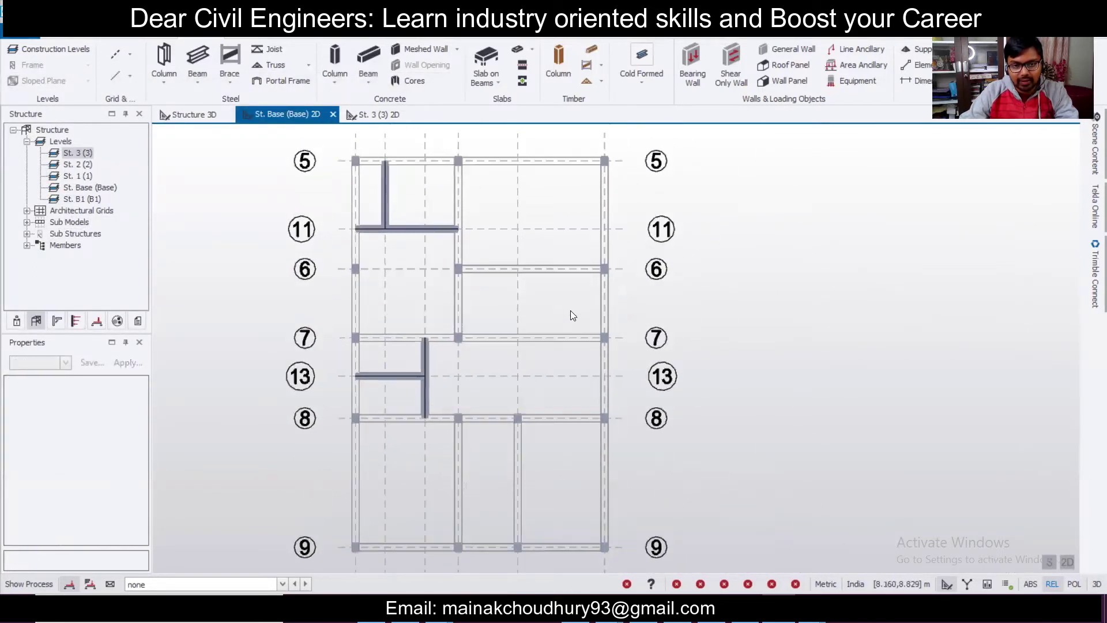
Step: Create concrete beams on the Base plan along grids 5, 1 and 2 using the saved b 250x 350 property set
click(191, 114)
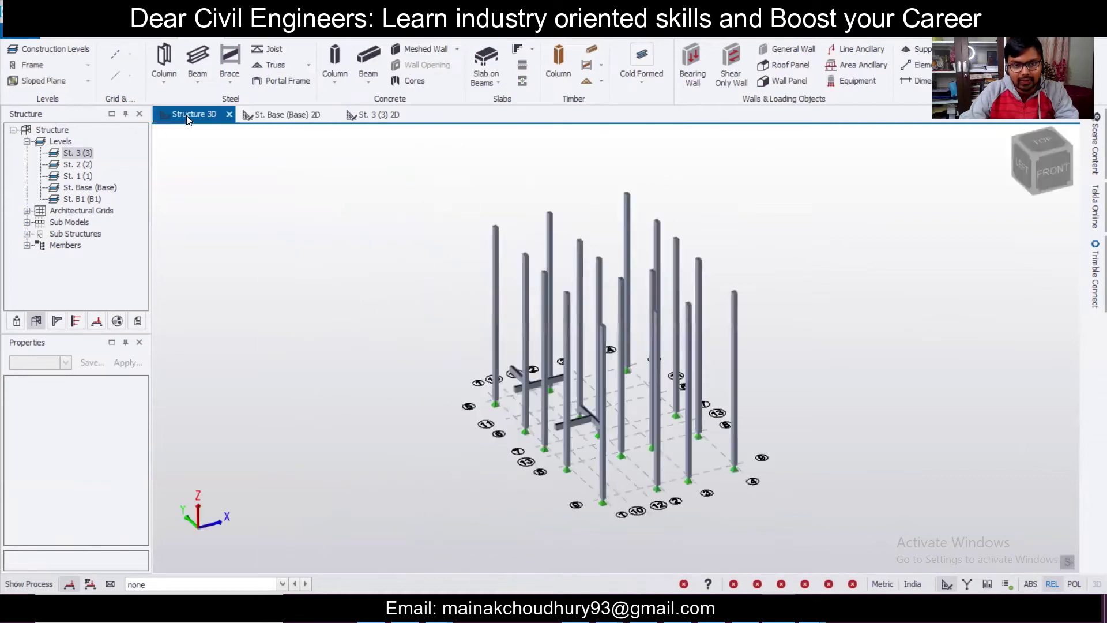
mouse_move(645, 435)
middle_drag(645, 435, 292, 133)
click(282, 114)
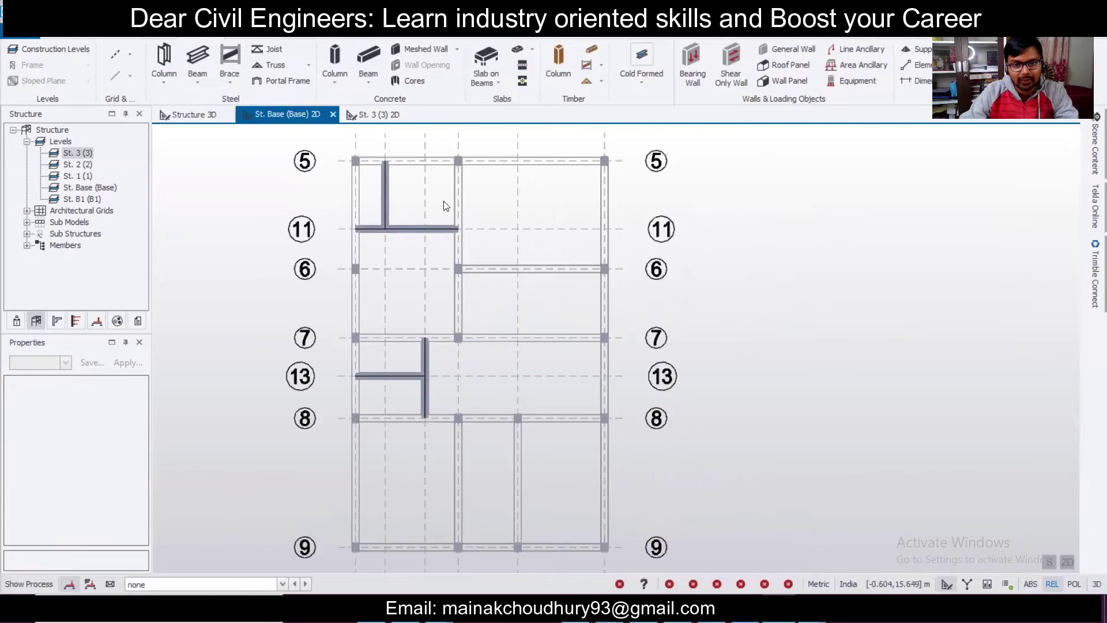
click(369, 56)
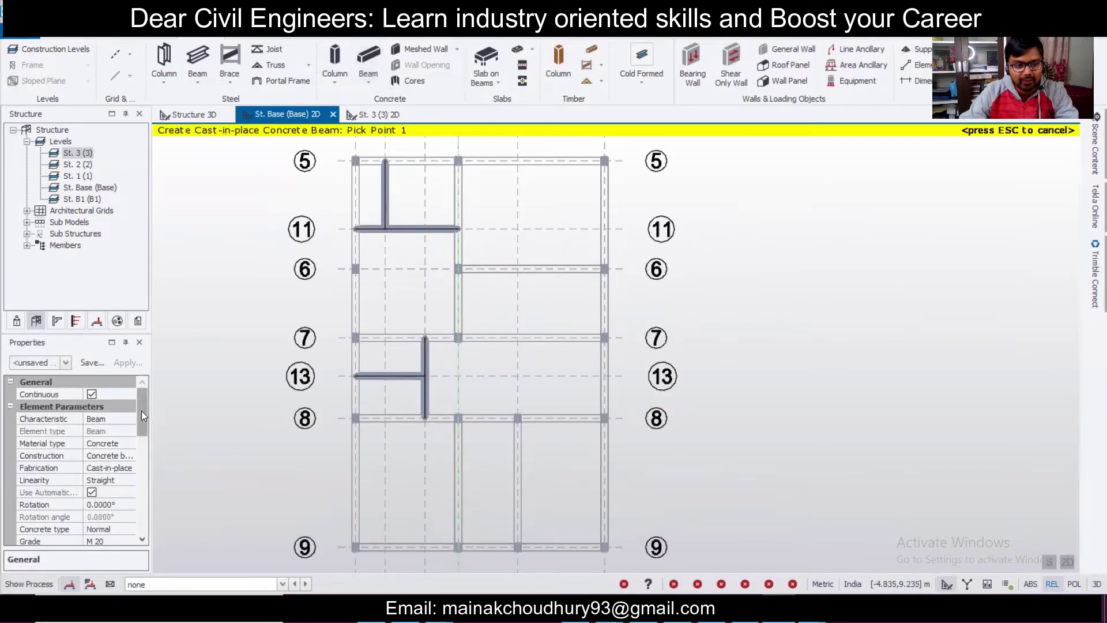
click(61, 363)
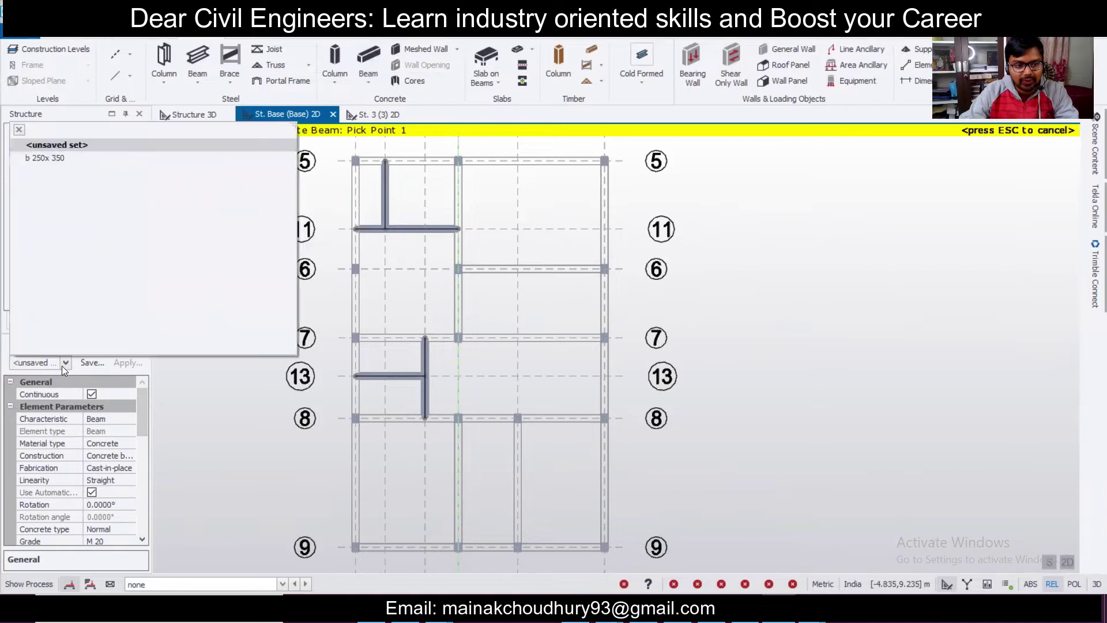
click(91, 159)
drag(489, 184, 628, 185)
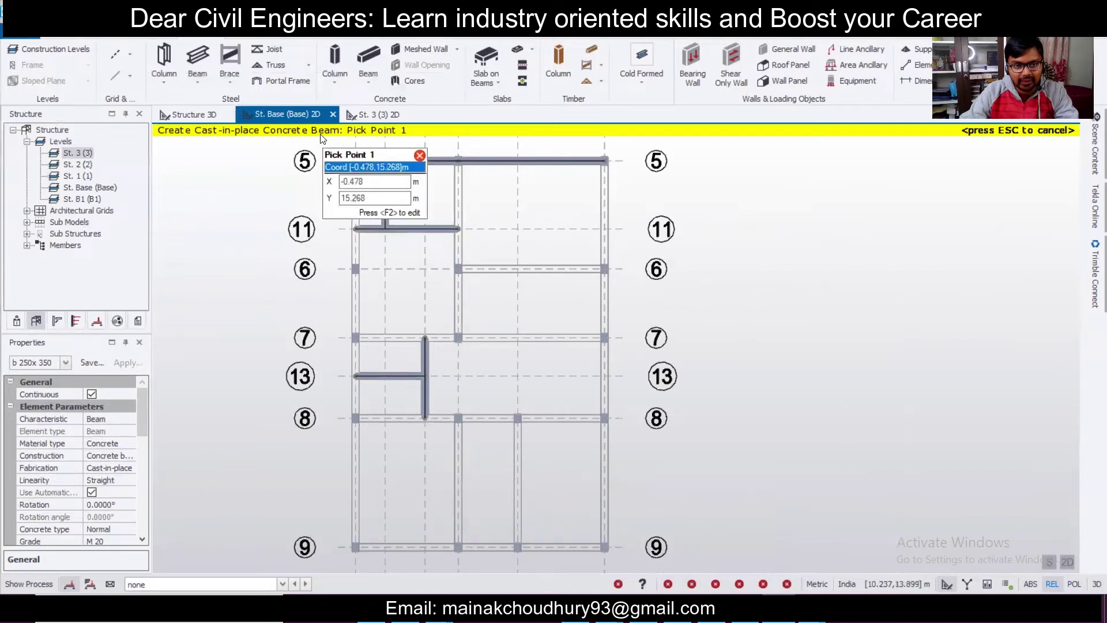
scroll(344, 141, down, 1)
drag(345, 141, 367, 549)
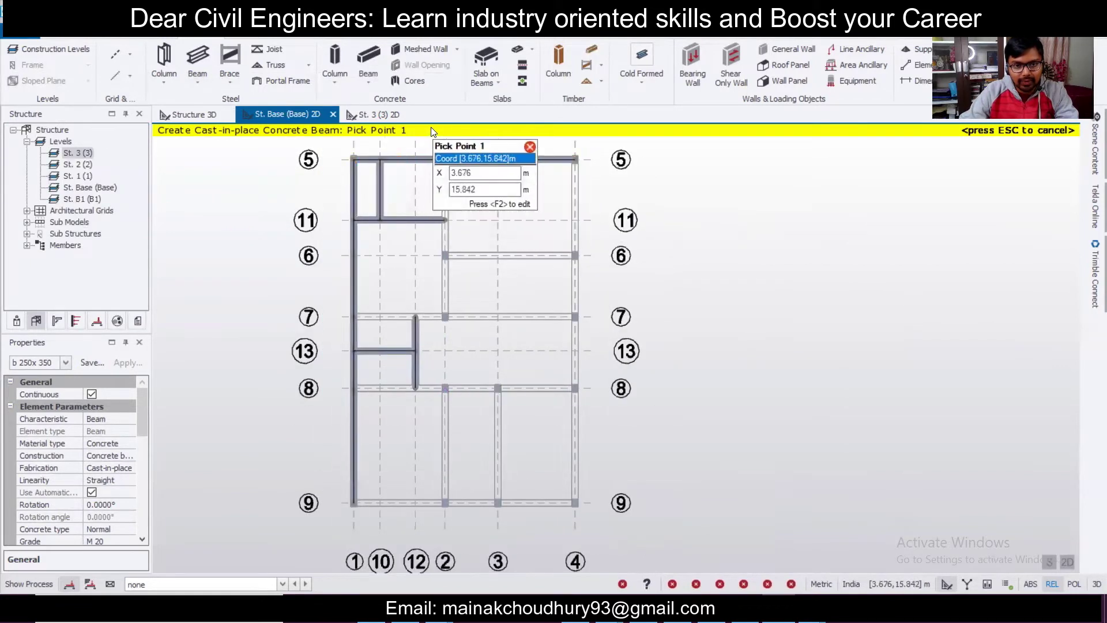
drag(445, 159, 472, 484)
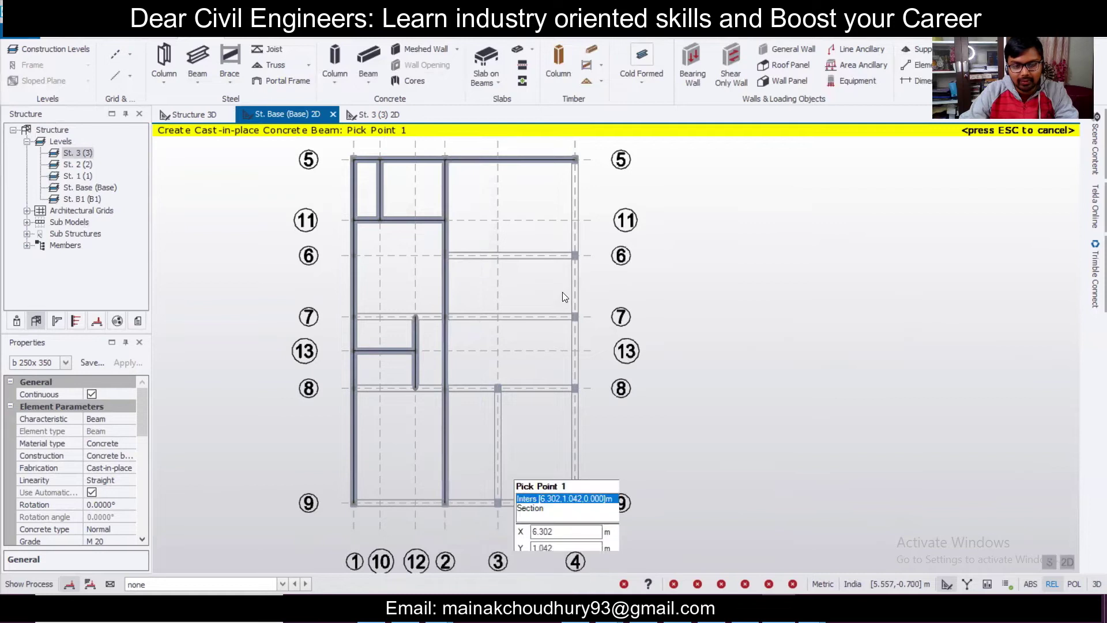
Step: Create the remaining Base beams along grids 4, 9, 8 and 7, grid 3 between 8 and 9, and grid 6 between 2 and 4
drag(597, 337, 618, 493)
drag(321, 477, 455, 509)
drag(486, 367, 535, 512)
drag(333, 373, 632, 425)
drag(336, 299, 623, 328)
drag(432, 243, 632, 277)
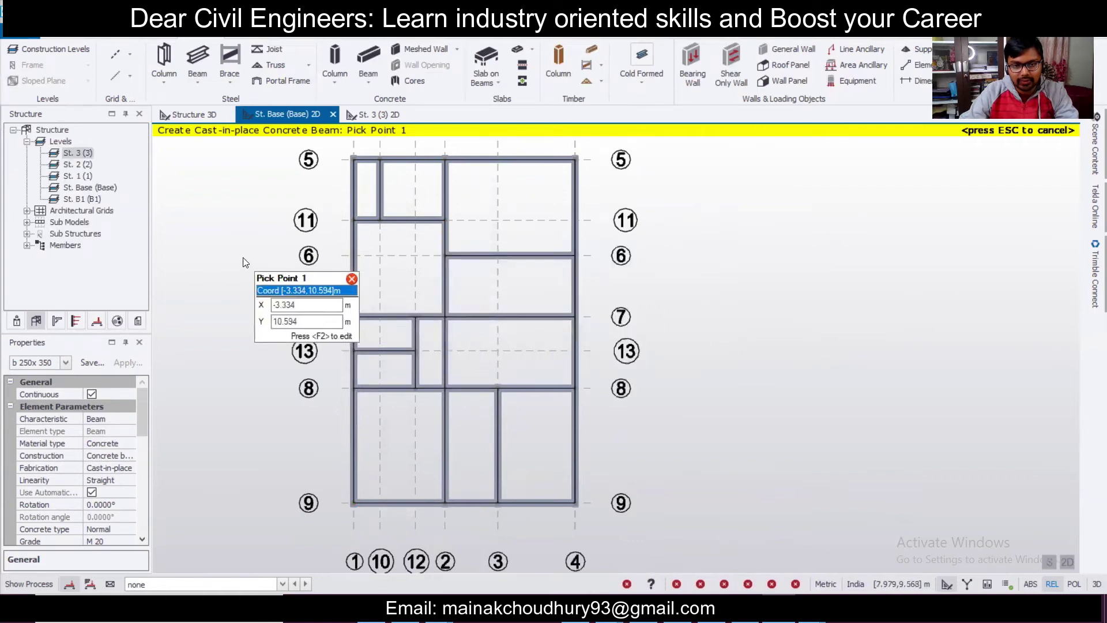
Step: Show the structure in 3D and set Base as the source of construction level 1 to copy the beams up
click(191, 116)
middle_drag(836, 420, 496, 410)
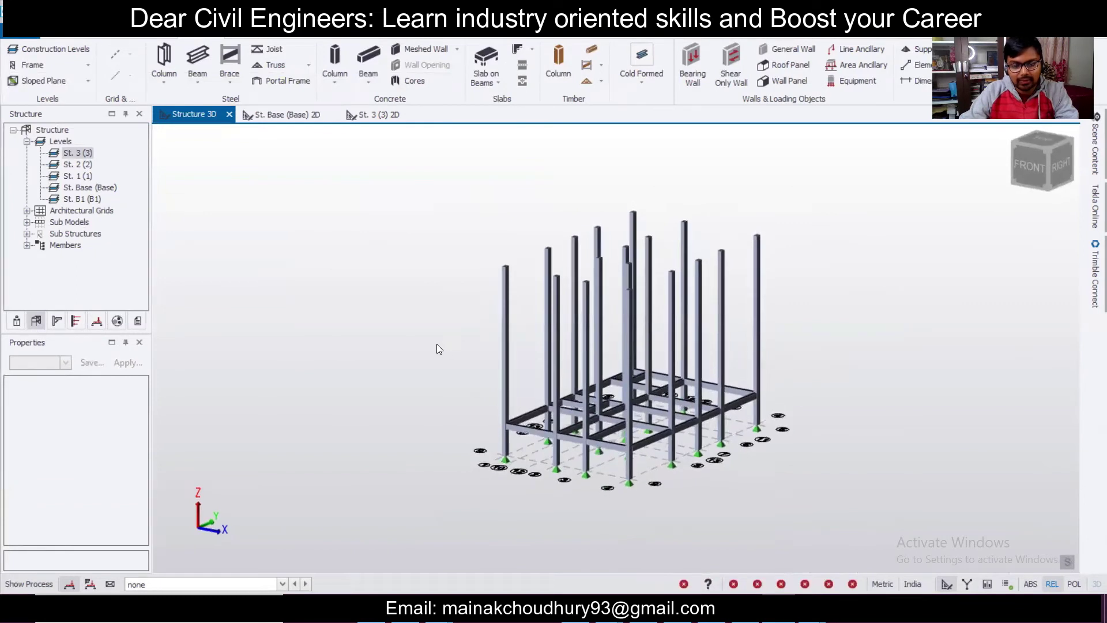
click(55, 52)
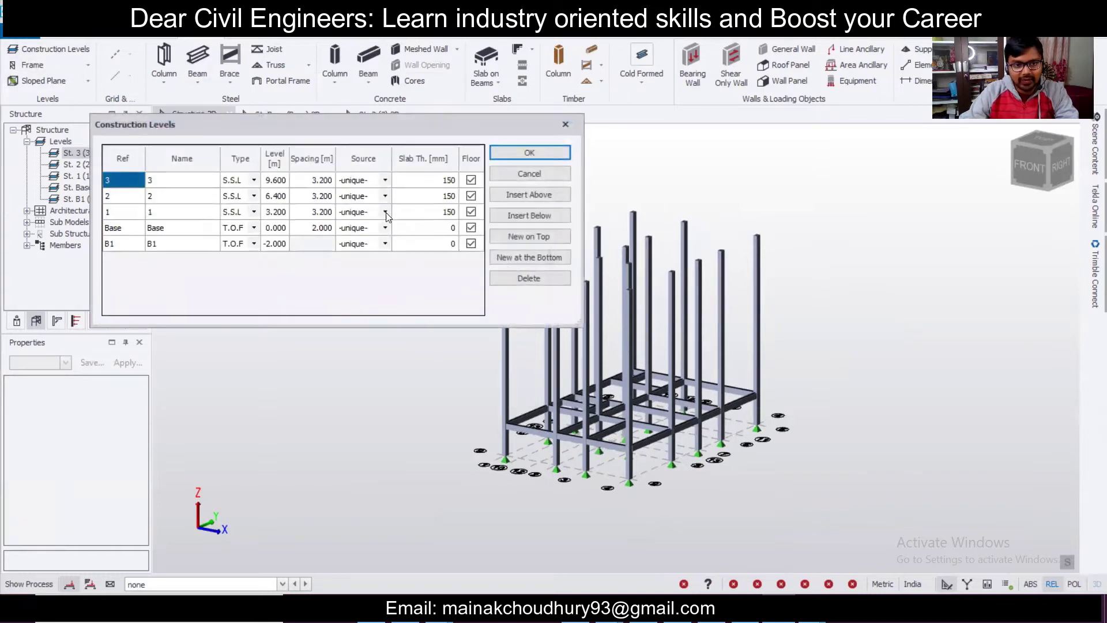
click(380, 227)
click(366, 252)
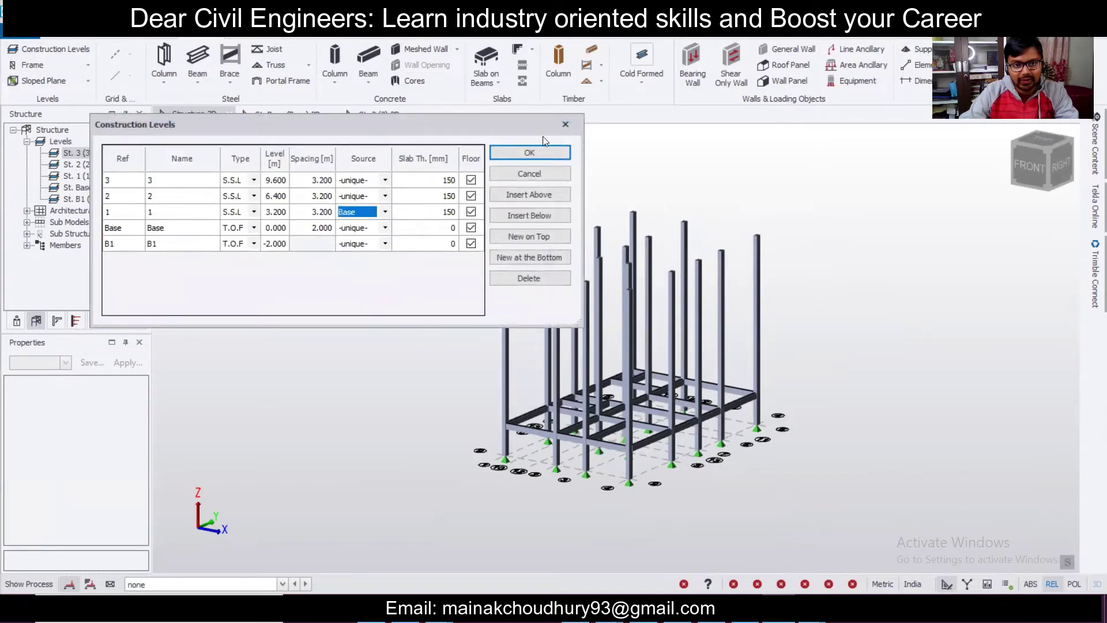
click(534, 154)
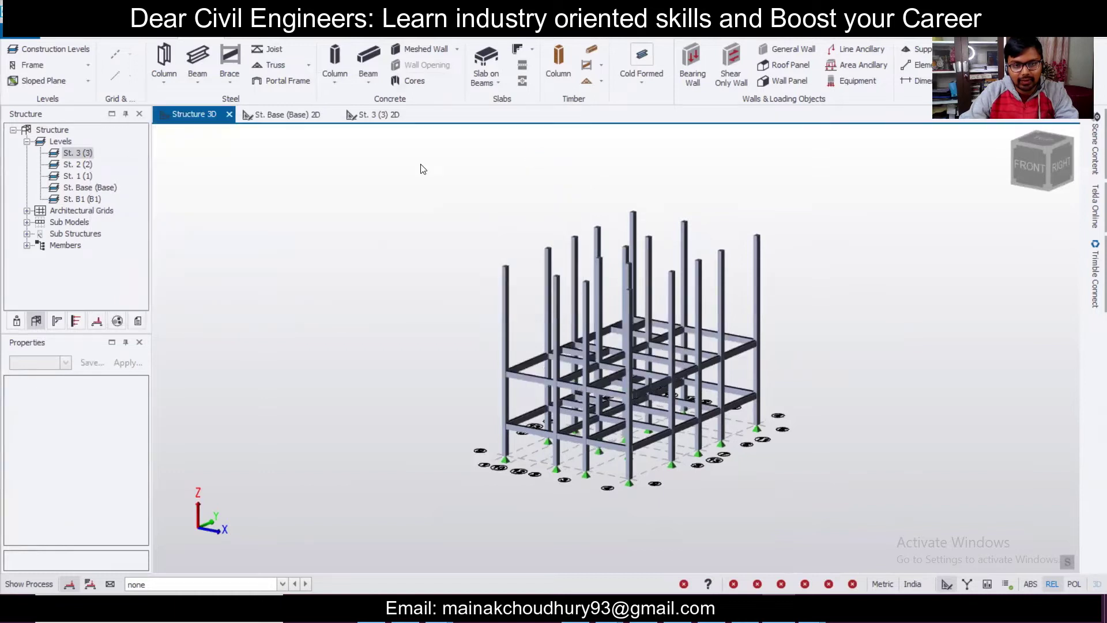
Step: Set the source of construction level 1 to -unique- so the level can be edited independently
click(46, 49)
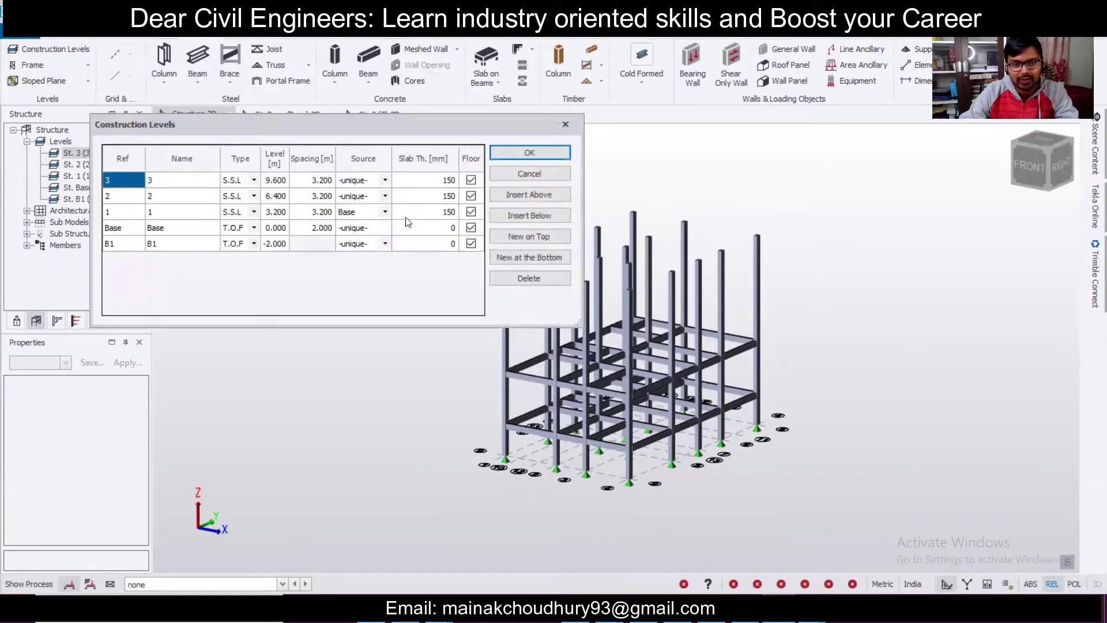
click(373, 225)
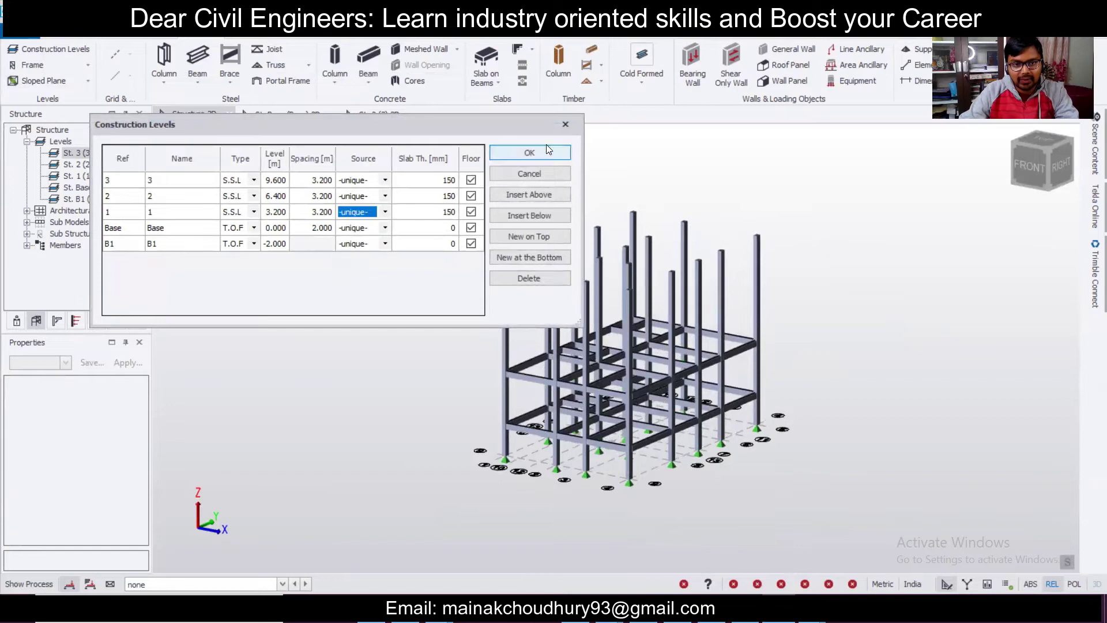
click(534, 154)
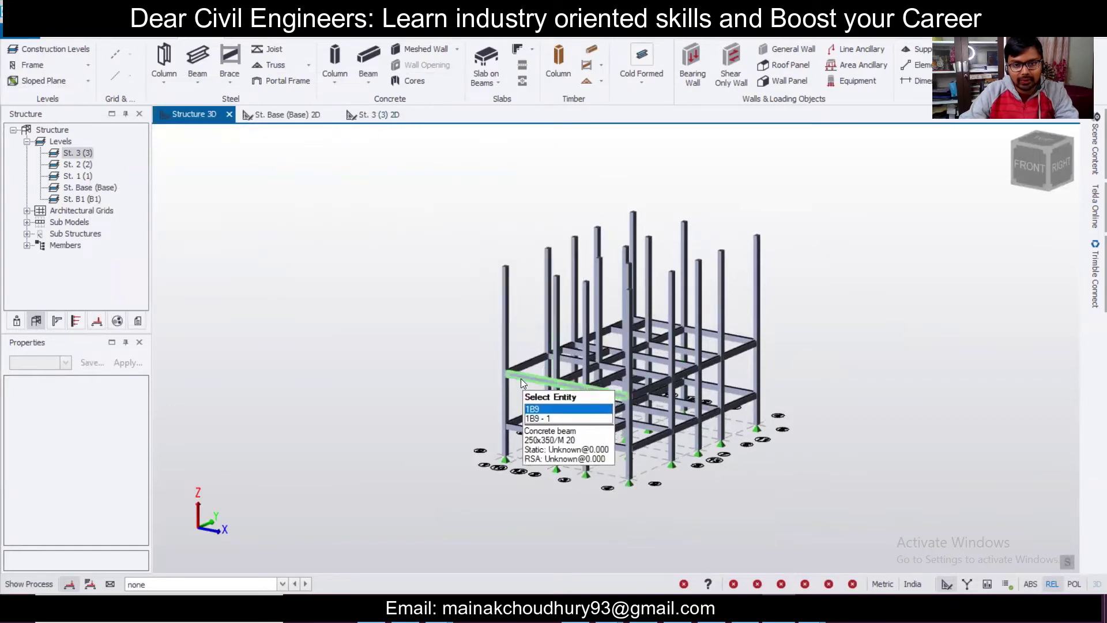
Step: Open the St. 1 (1) plan, start Slab on Beams and review the slab item and slab parameters
click(78, 165)
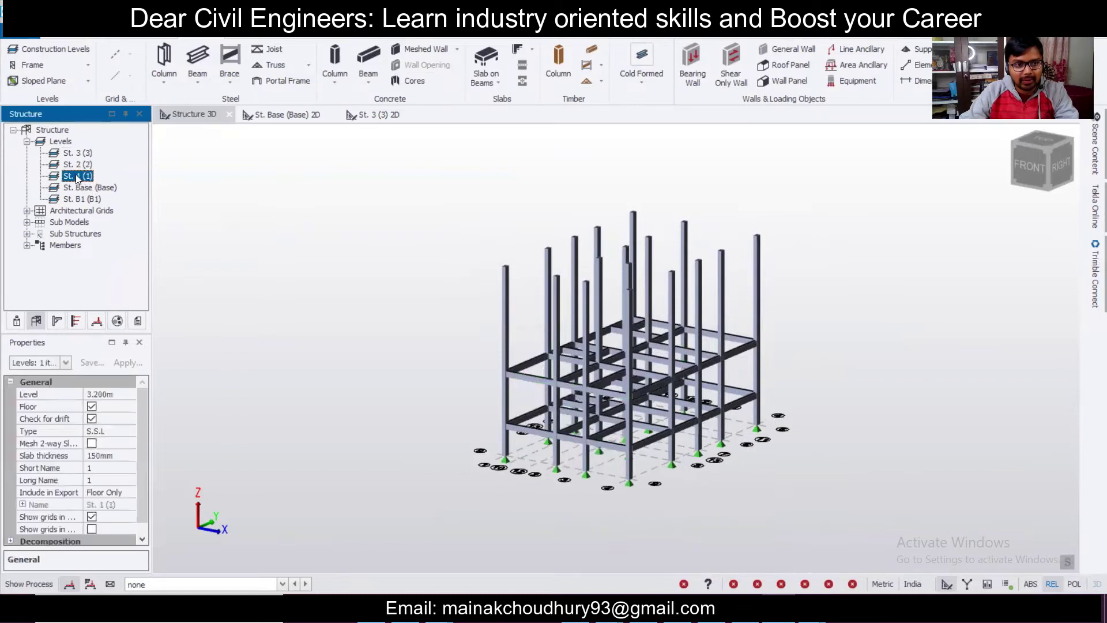
double_click(76, 176)
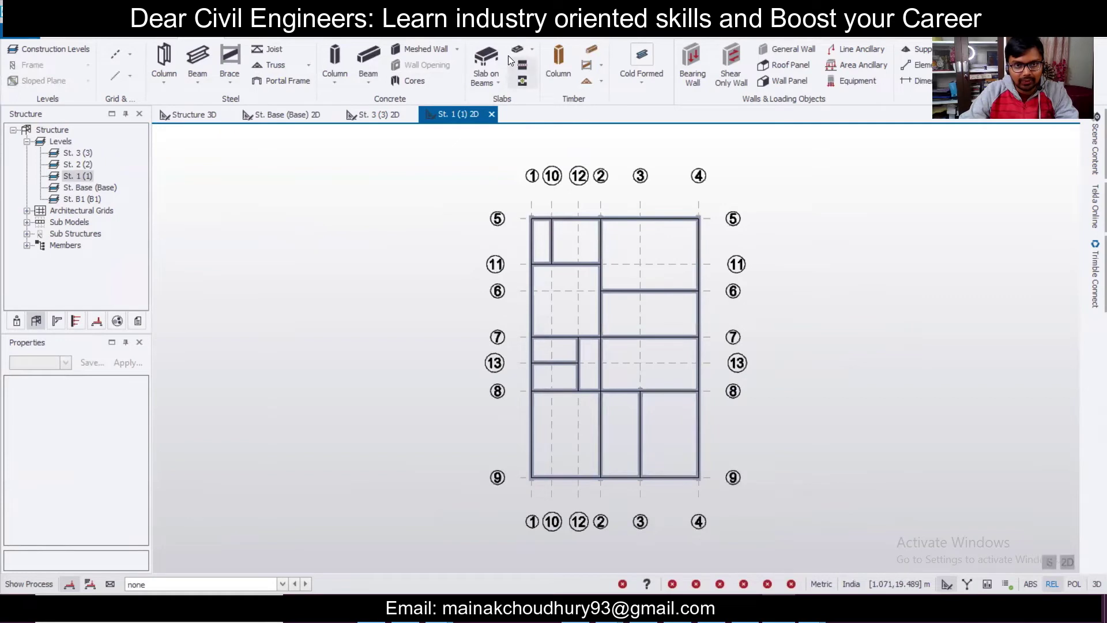
click(487, 58)
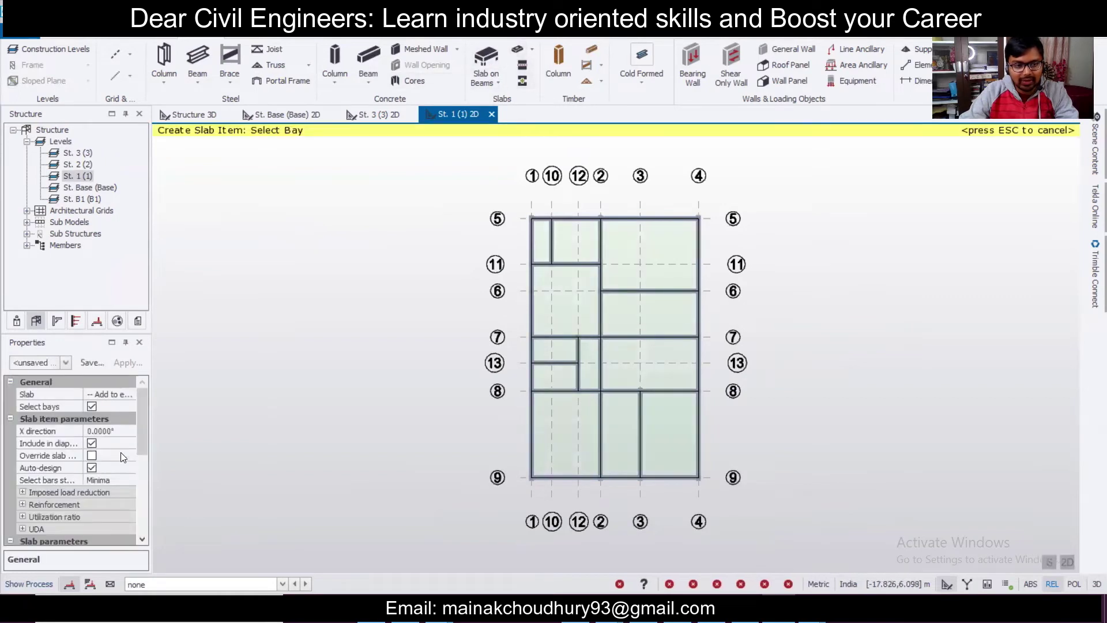
mouse_move(143, 434)
mouse_down()
mouse_move(147, 512)
mouse_move(148, 441)
mouse_up()
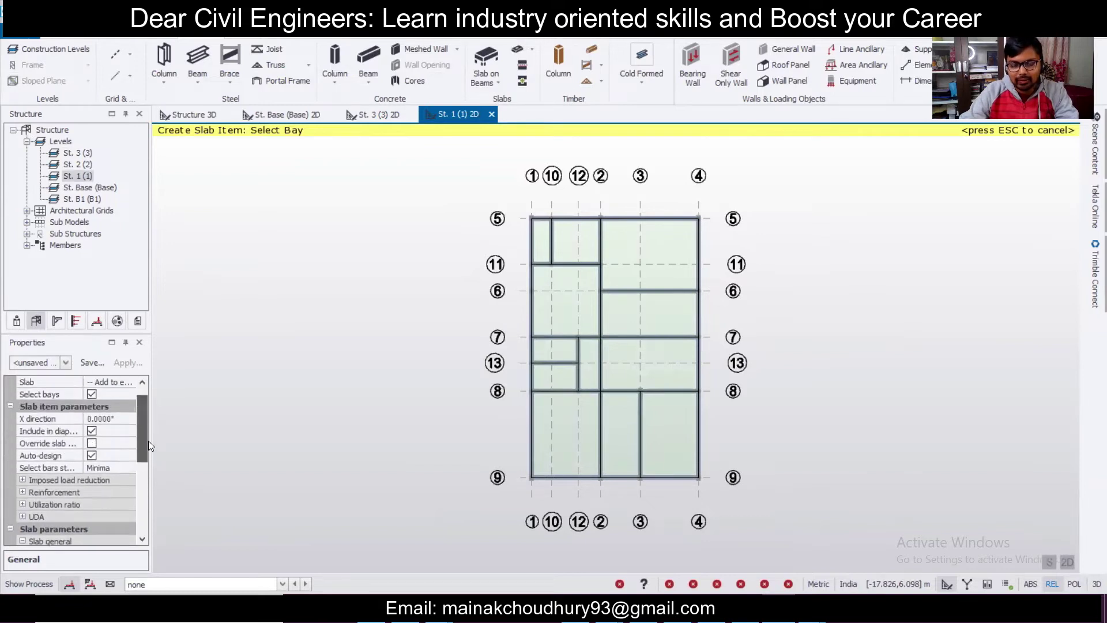
drag(148, 441, 148, 428)
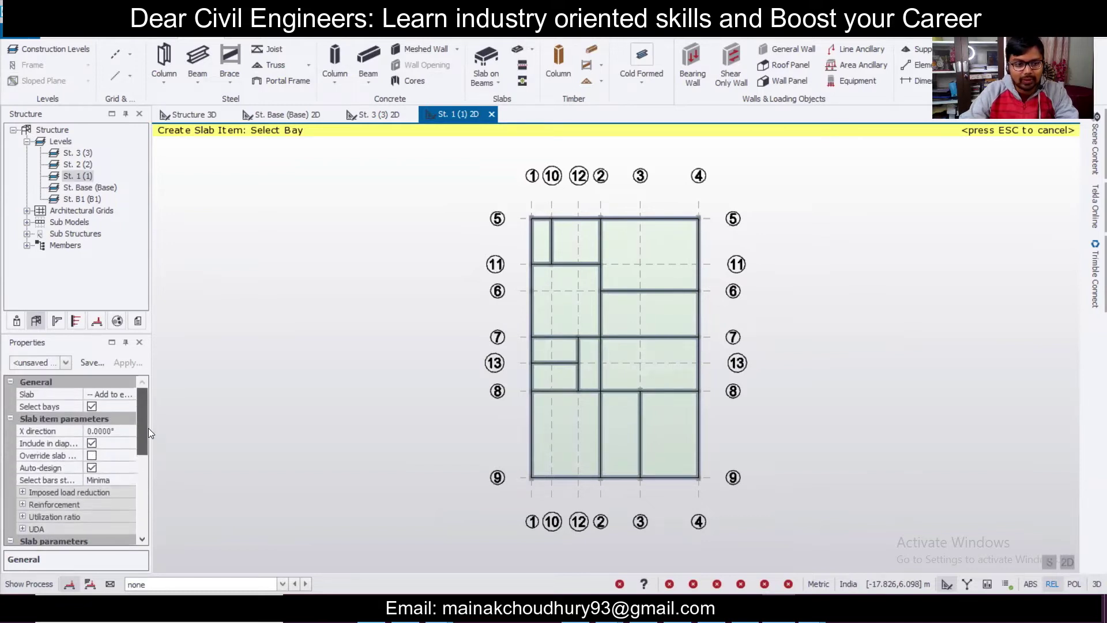
scroll(130, 471, down, 6)
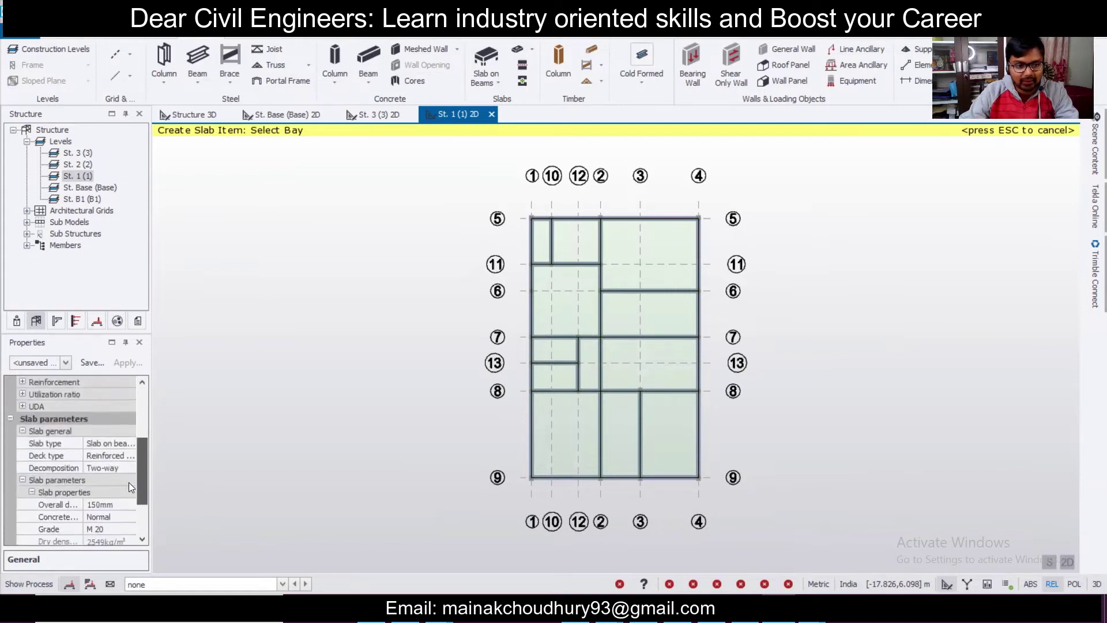
scroll(130, 527, up, 6)
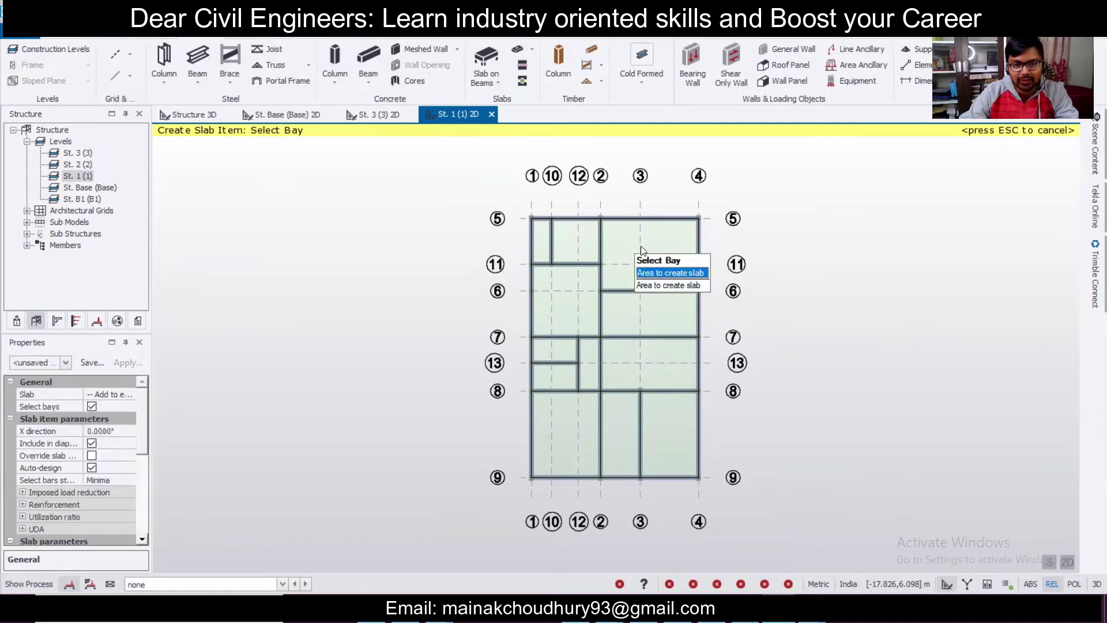
Step: Place two-way slabs in the bays 2–4/5–6, 1–2/11–7, 3–4/8–9, 1–2/8–9 and 10–2/5–11 on level 1
click(635, 344)
click(593, 304)
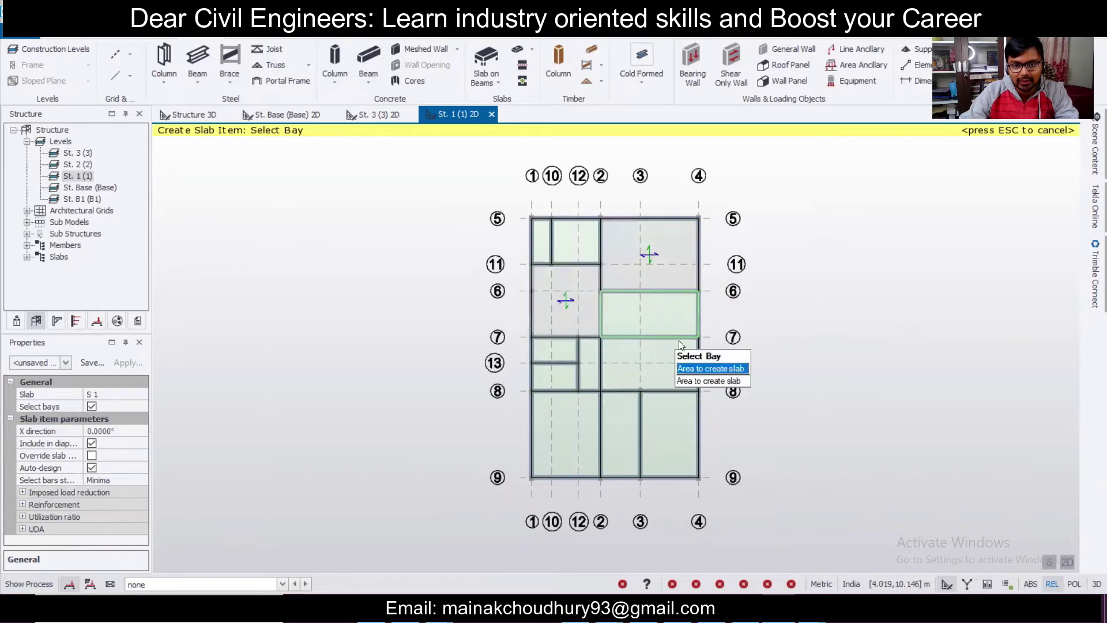
click(678, 444)
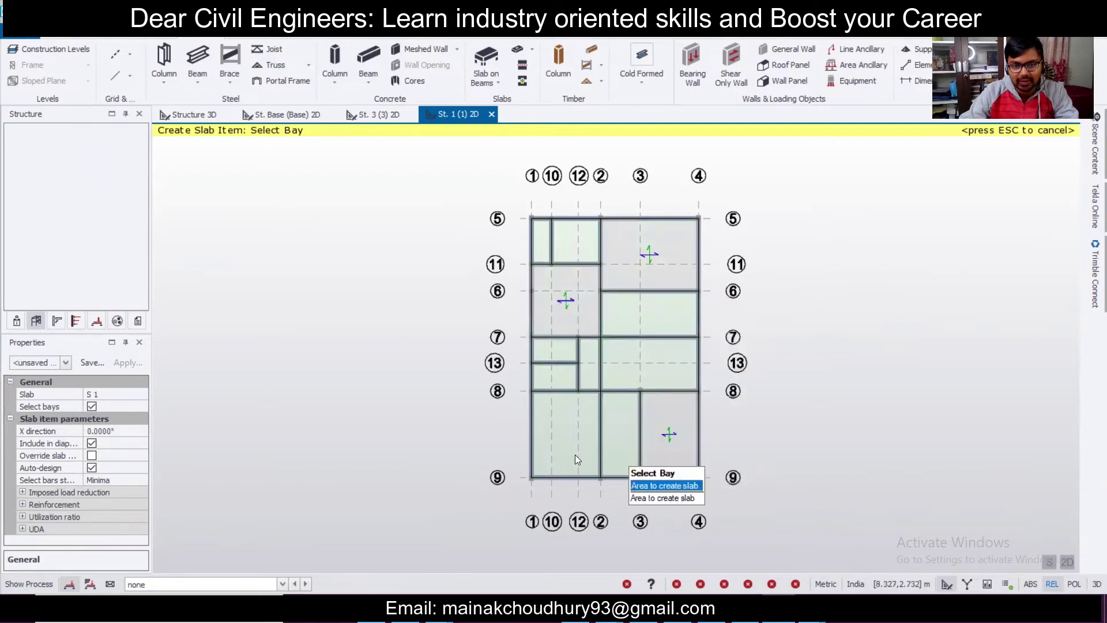
click(574, 454)
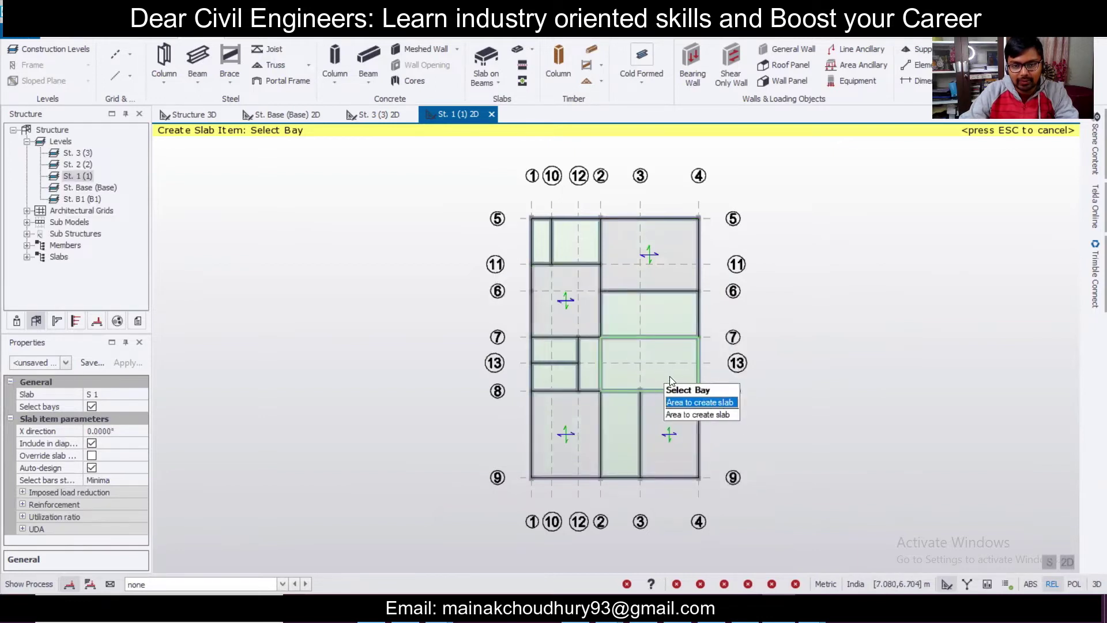
click(586, 233)
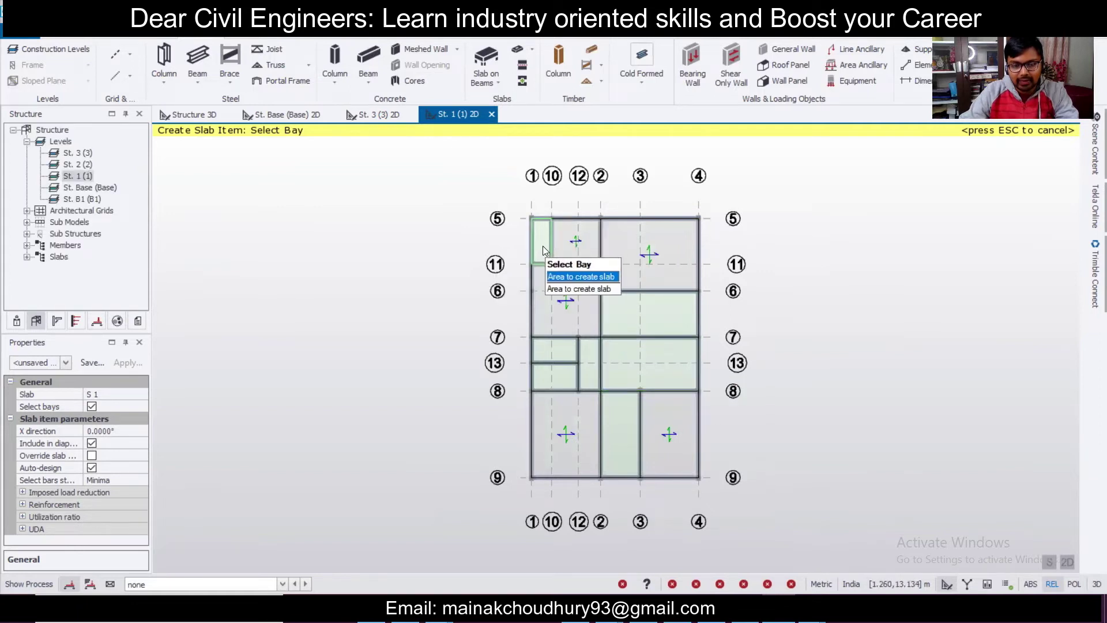
Step: Add slab items to the bays 2–4/6–7, 2–4/7–8, 1–12/7–13 and 1–12/13–8 as part of the same slab
scroll(662, 380, up, 2)
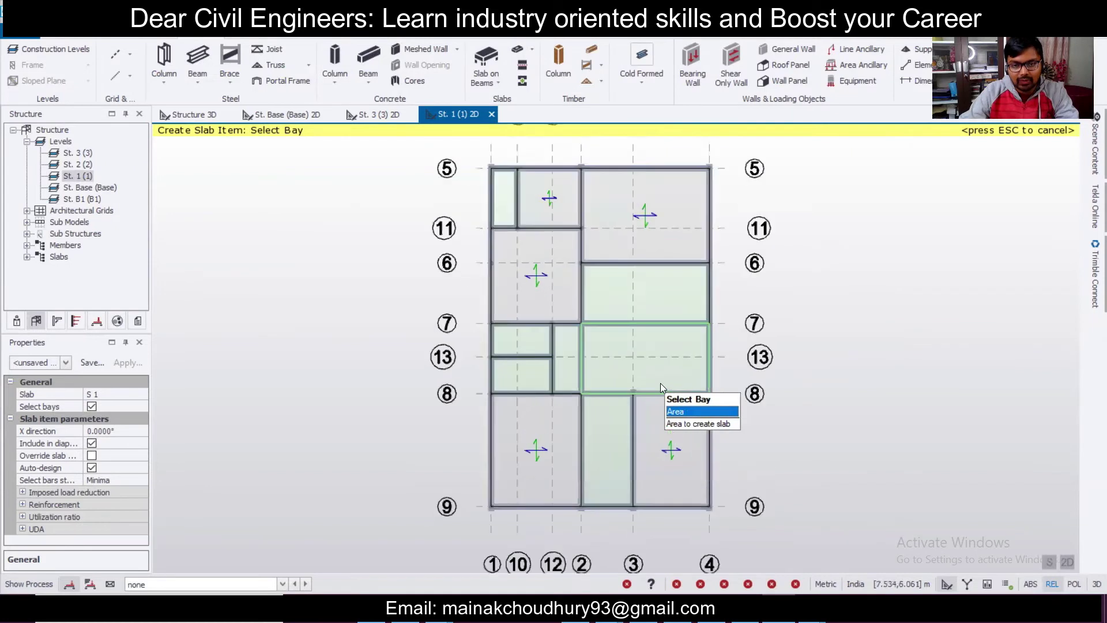
scroll(629, 391, up, 2)
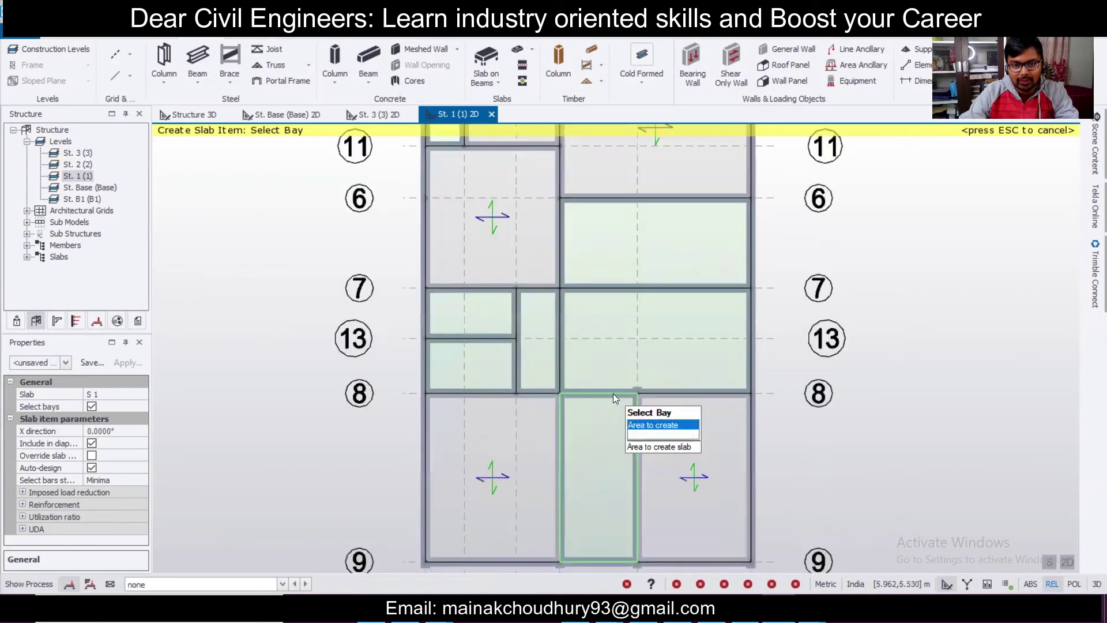
click(555, 341)
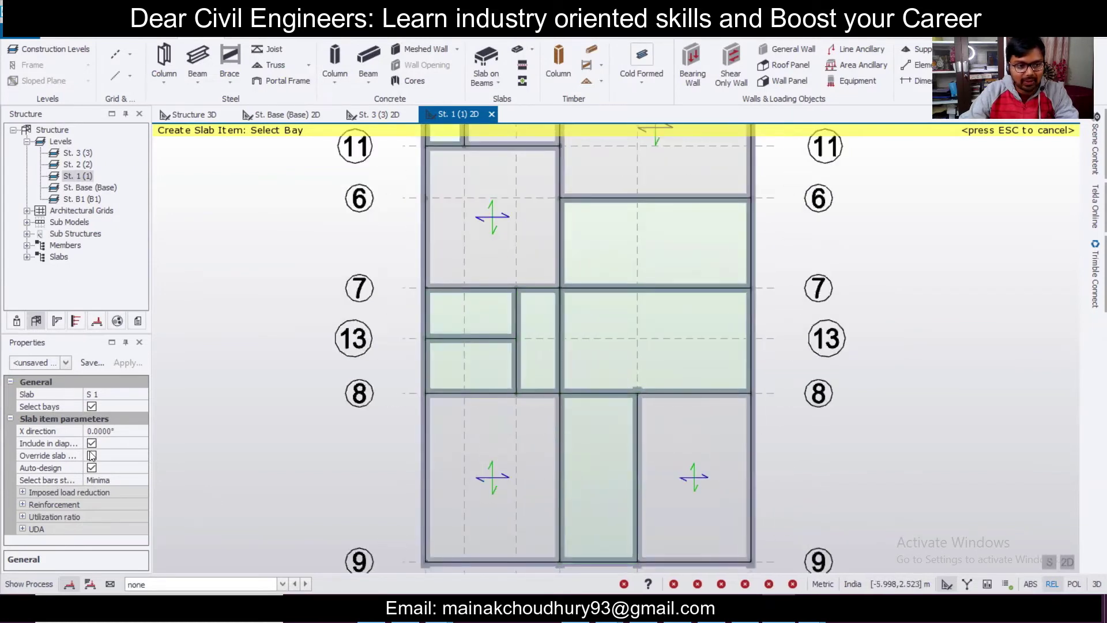
click(663, 254)
click(645, 366)
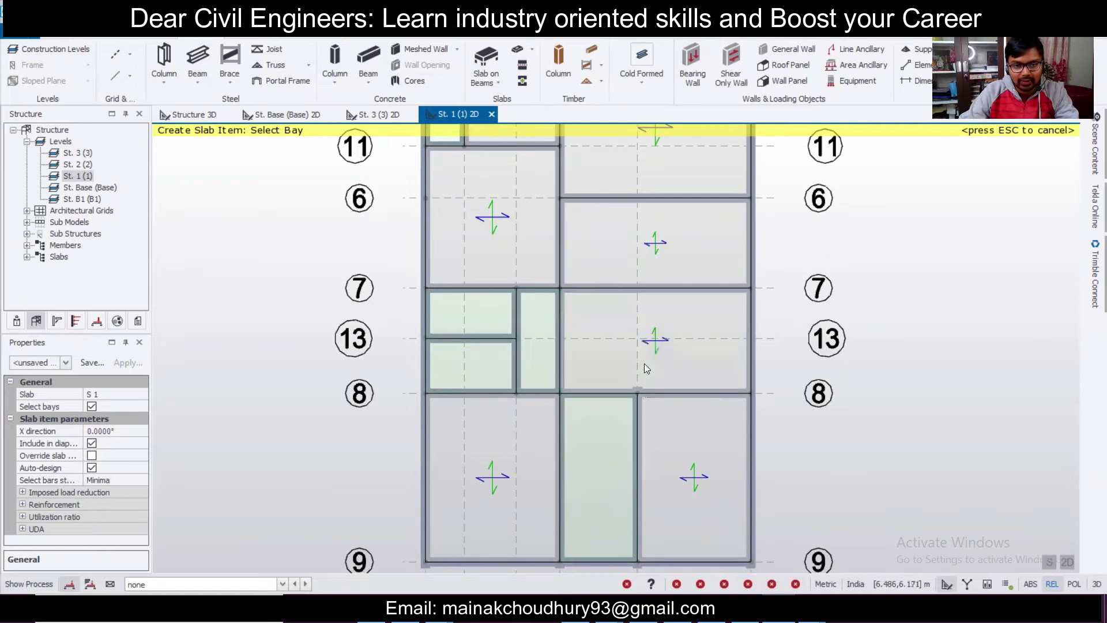
click(474, 347)
scroll(596, 503, up, 5)
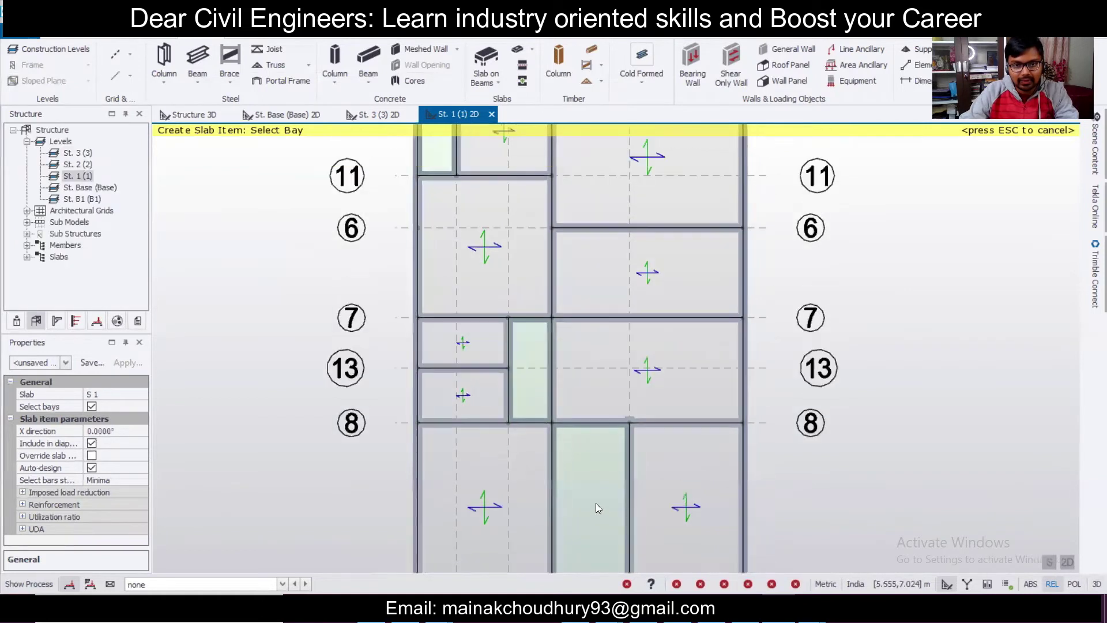
click(436, 319)
scroll(562, 479, down, 3)
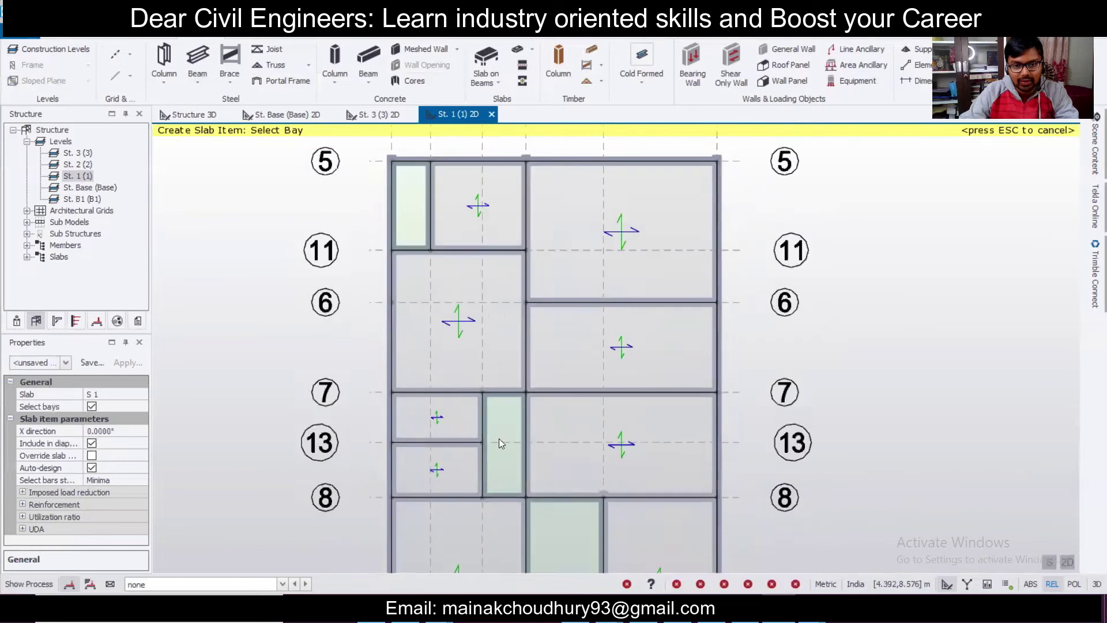
click(503, 432)
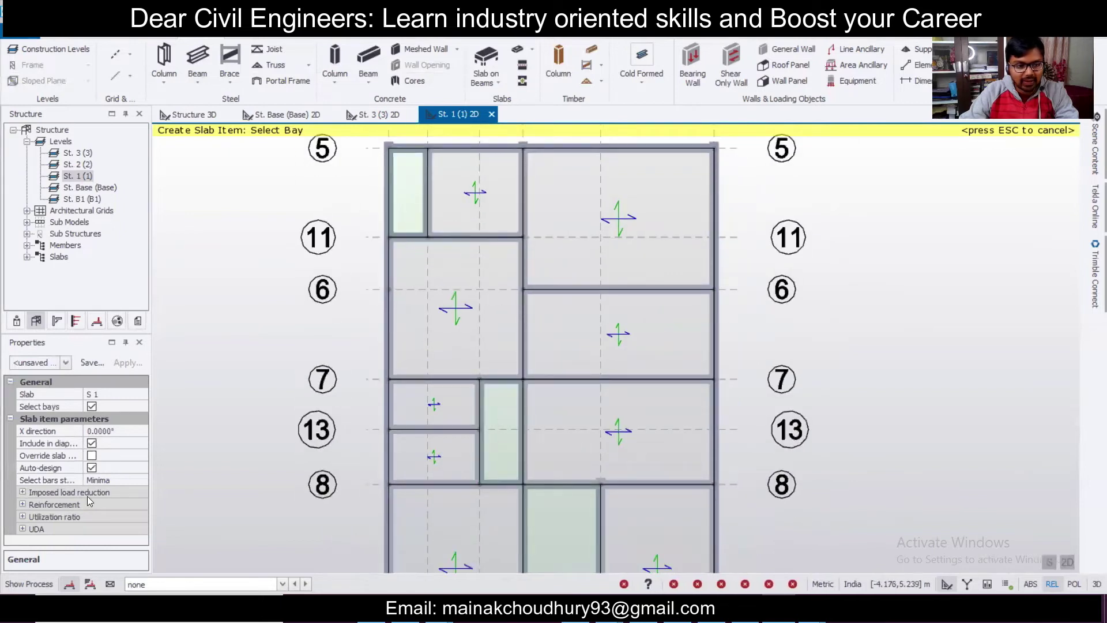
Step: Switch to a new slab with One-way decomposition and check its remaining slab properties
click(120, 396)
click(142, 394)
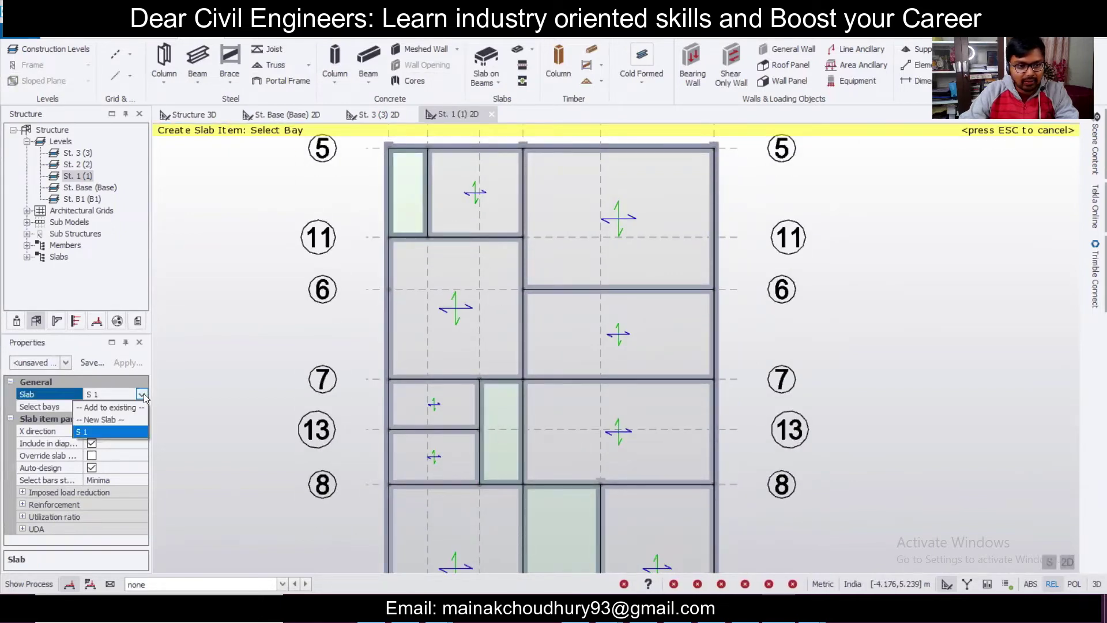
click(112, 418)
drag(144, 435, 148, 468)
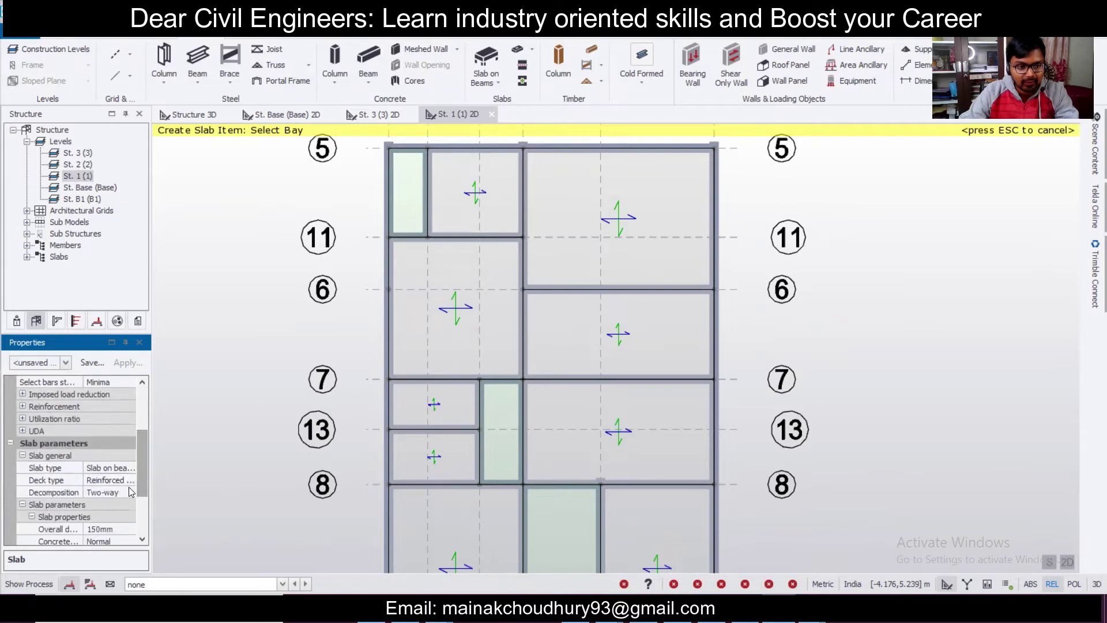
click(129, 488)
click(130, 489)
click(122, 501)
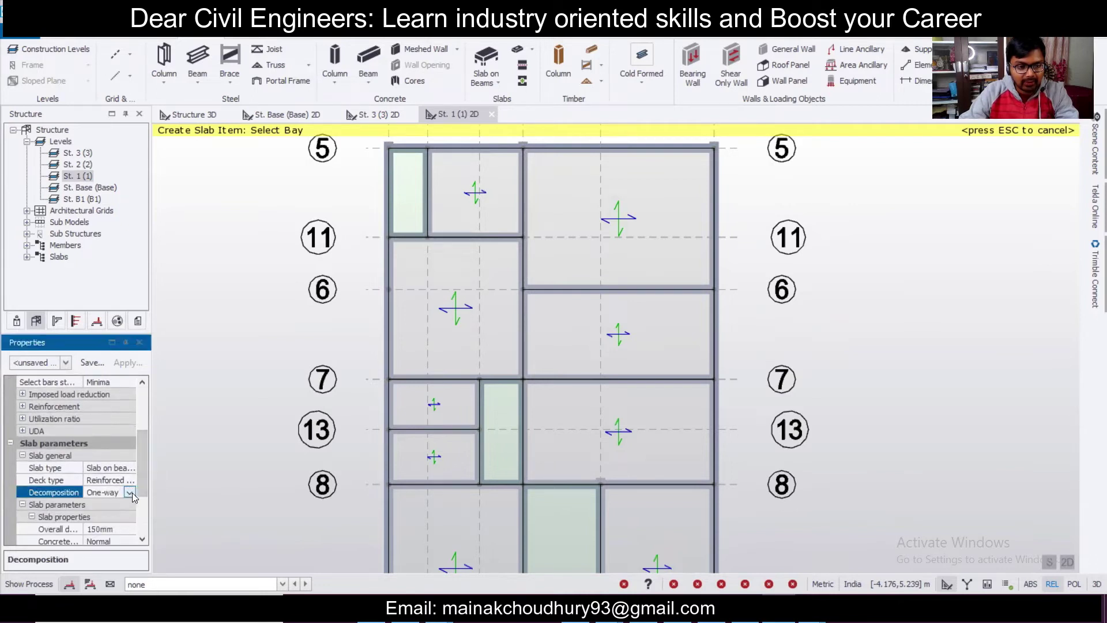
drag(144, 470, 151, 504)
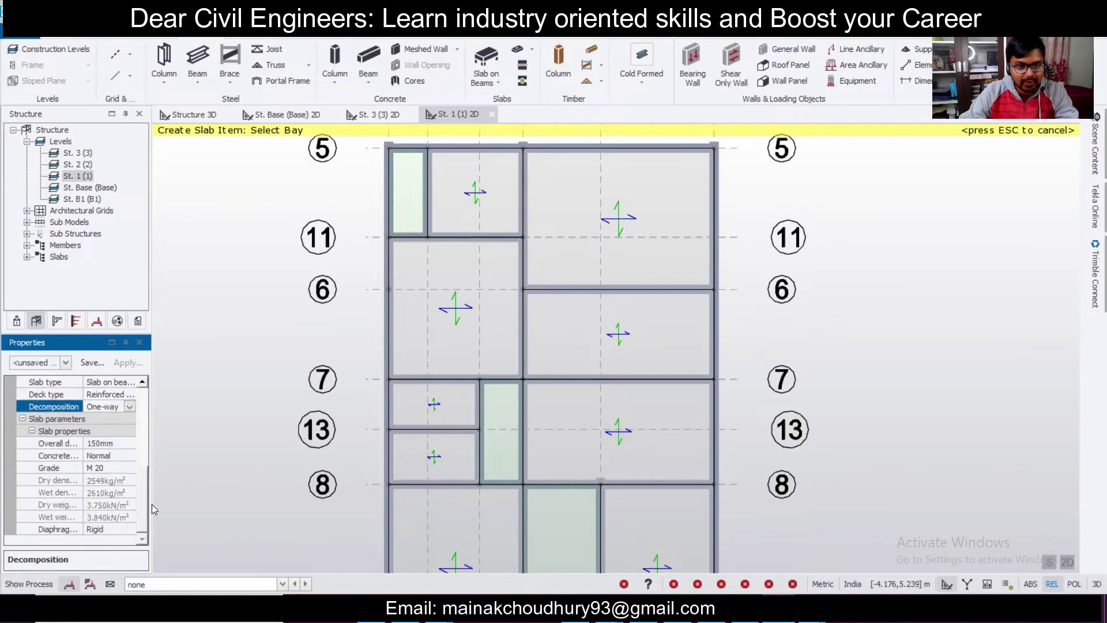
Step: Place the one-way slab in the narrow bays 1–10/5–11 and 12–2/7–8, leaving bay 2–3/8–9 open, and end slab creation
click(417, 219)
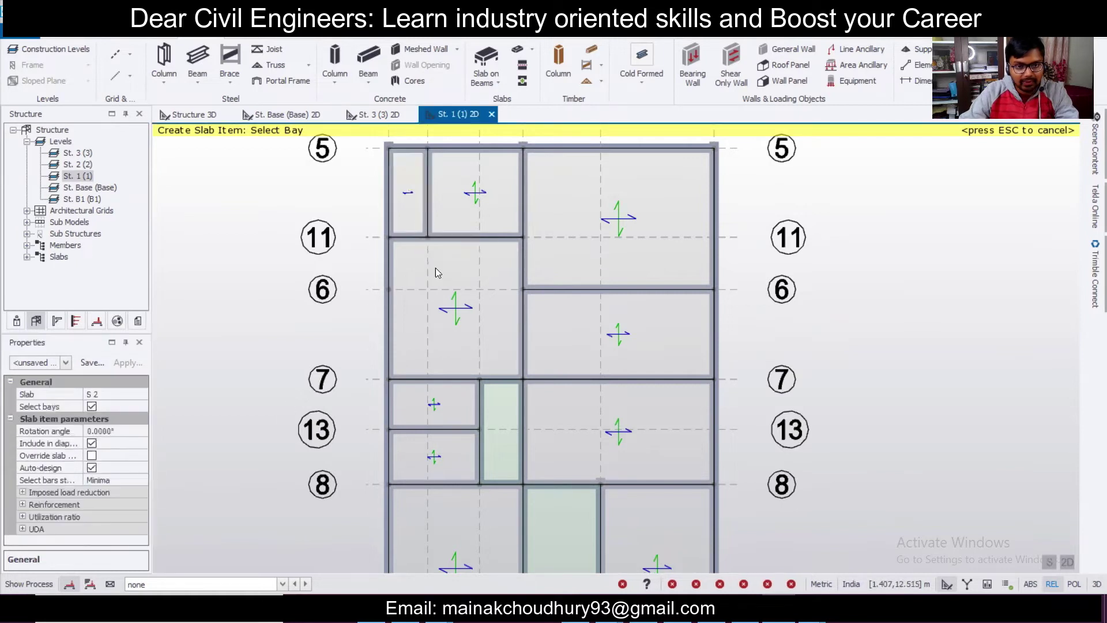
click(608, 465)
scroll(655, 384, down, 2)
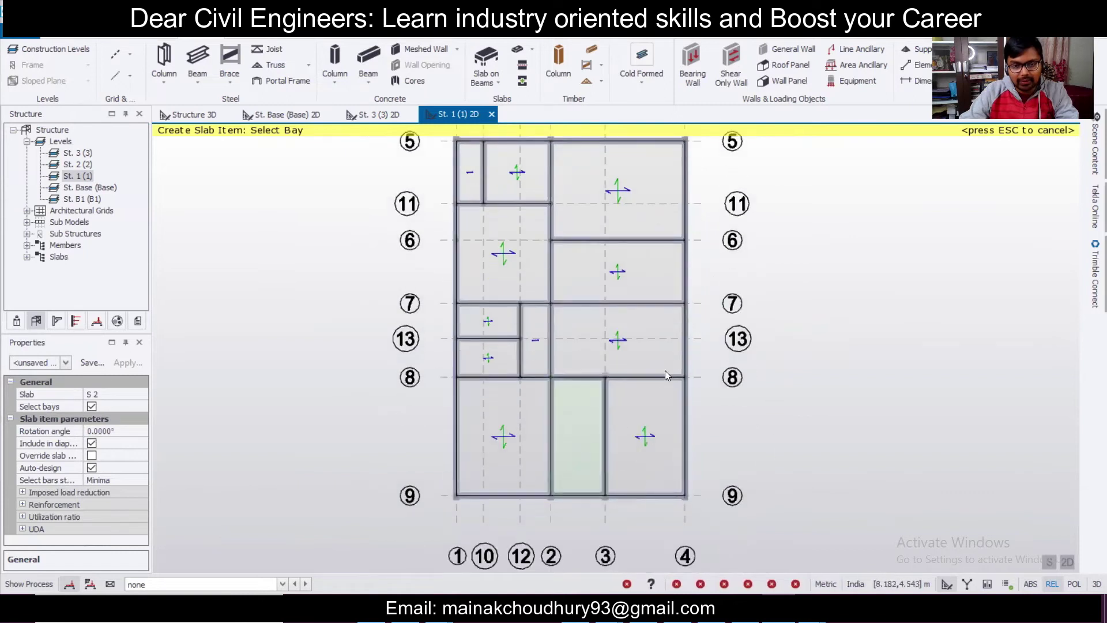
scroll(660, 339, down, 1)
scroll(667, 355, up, 1)
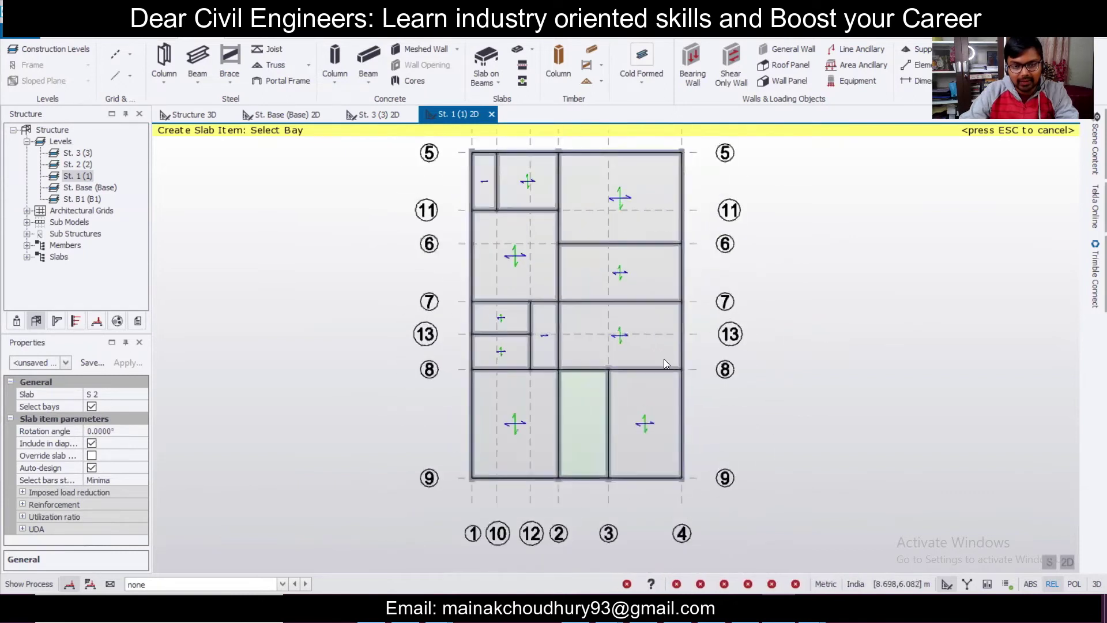
mouse_move(584, 407)
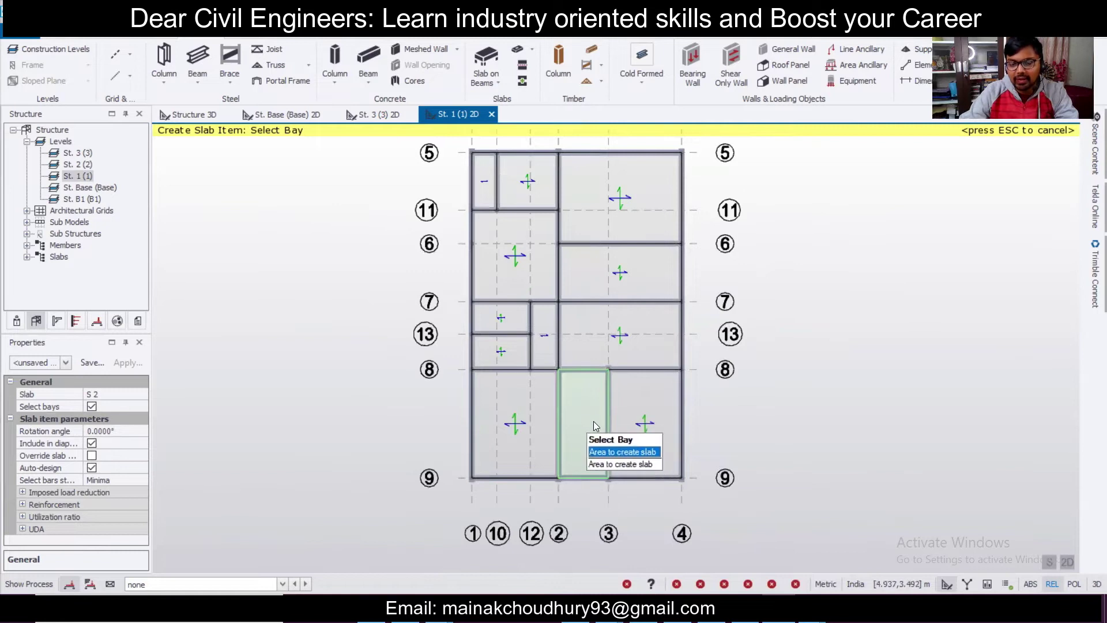
click(594, 416)
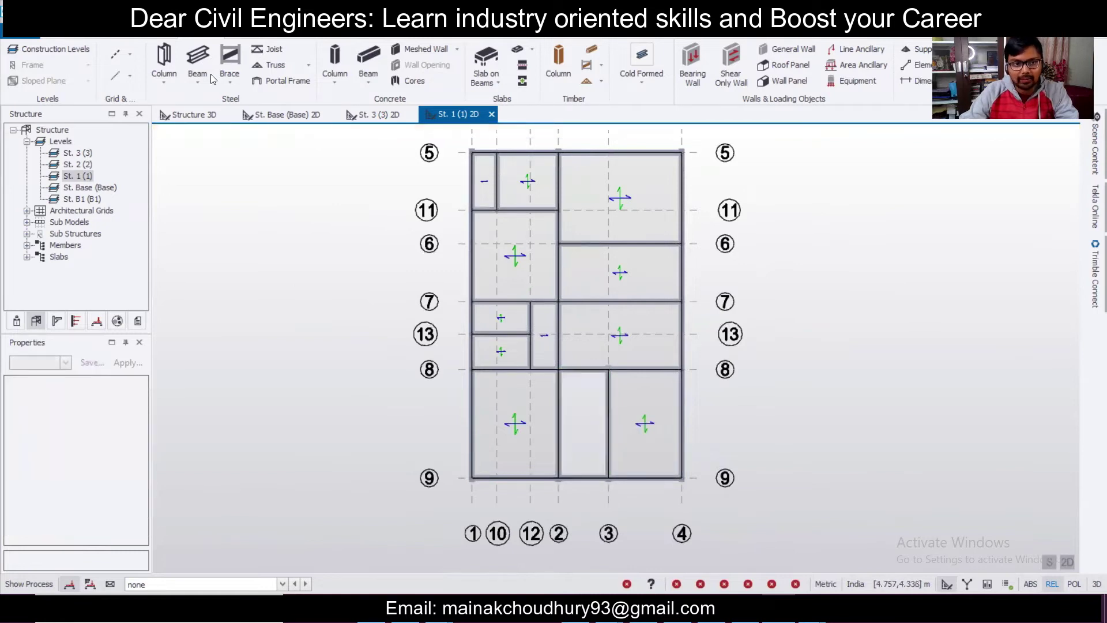
Step: Open the 3D structure view and examine the level 1 slabs and beams from several sides
click(210, 113)
middle_drag(720, 449, 981, 490)
scroll(652, 475, up, 5)
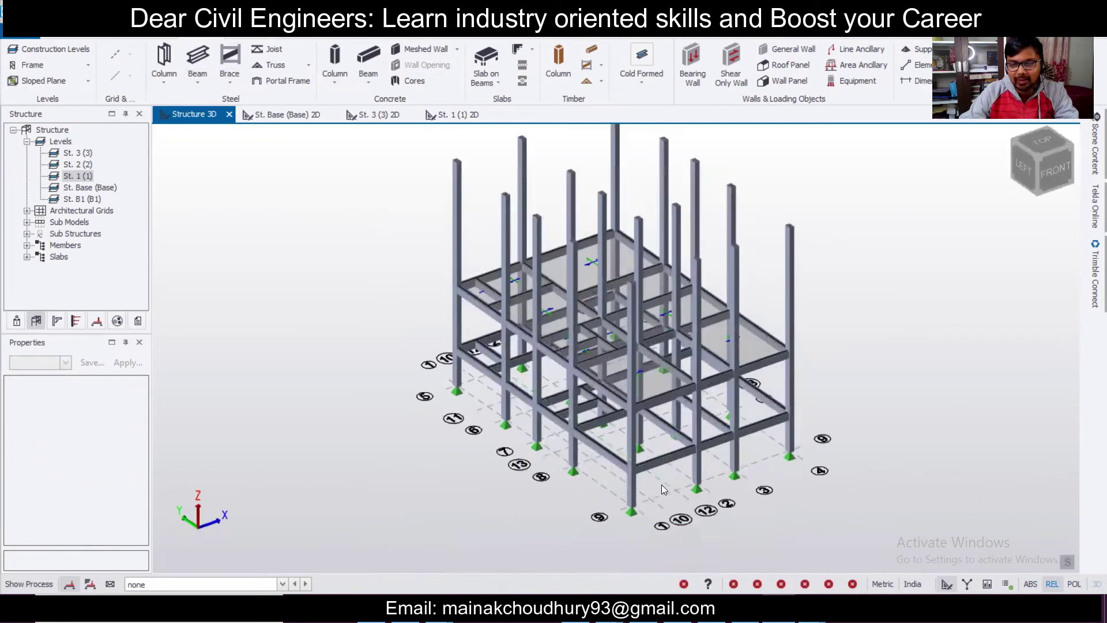
middle_drag(657, 494, 818, 377)
mouse_move(722, 393)
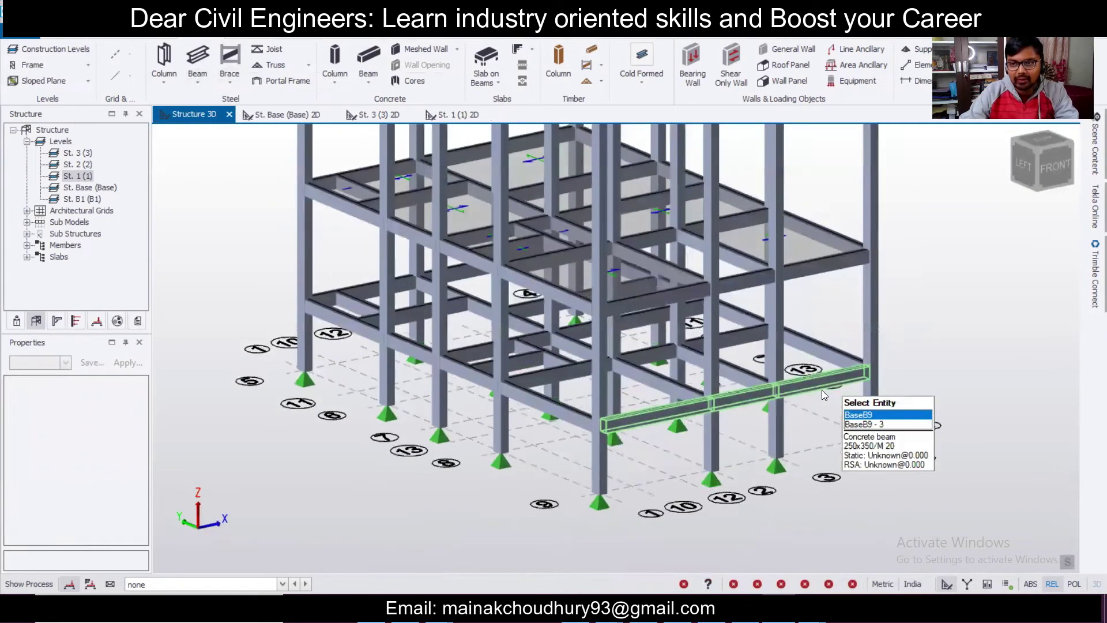
mouse_move(882, 354)
middle_down()
mouse_move(659, 411)
mouse_move(428, 380)
mouse_move(545, 384)
mouse_move(846, 345)
mouse_move(681, 369)
mouse_move(589, 364)
mouse_move(874, 350)
middle_up()
middle_drag(910, 315, 691, 370)
mouse_move(691, 370)
scroll(545, 441, down, 5)
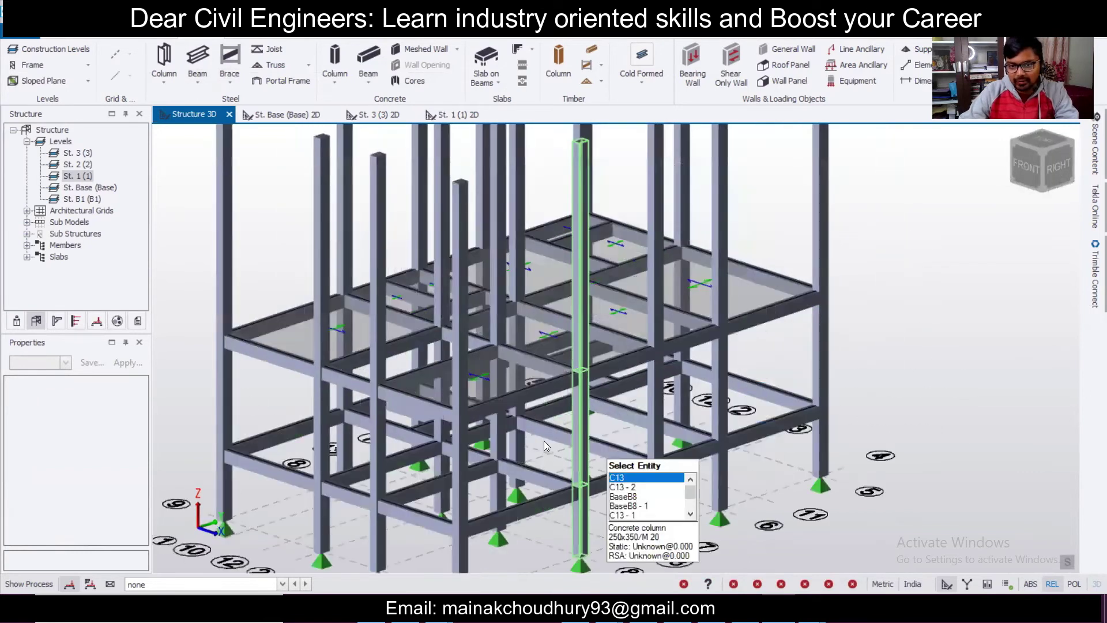
mouse_move(413, 299)
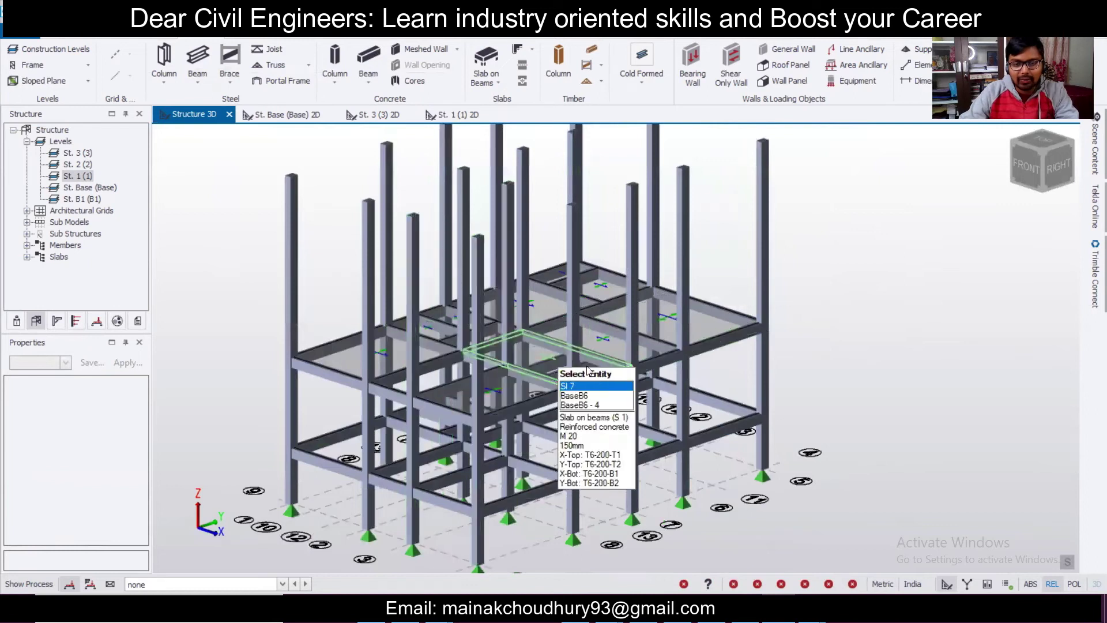
Step: Set level 1 as the source of construction levels 2 and 3 to copy its beams and slabs up
click(53, 50)
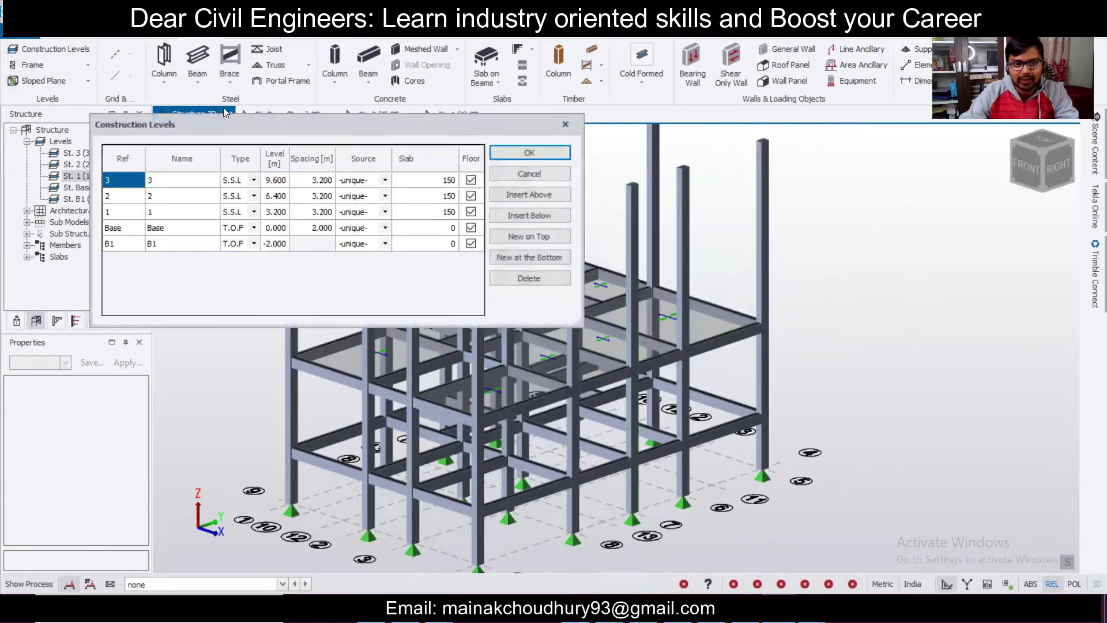
click(385, 197)
click(375, 224)
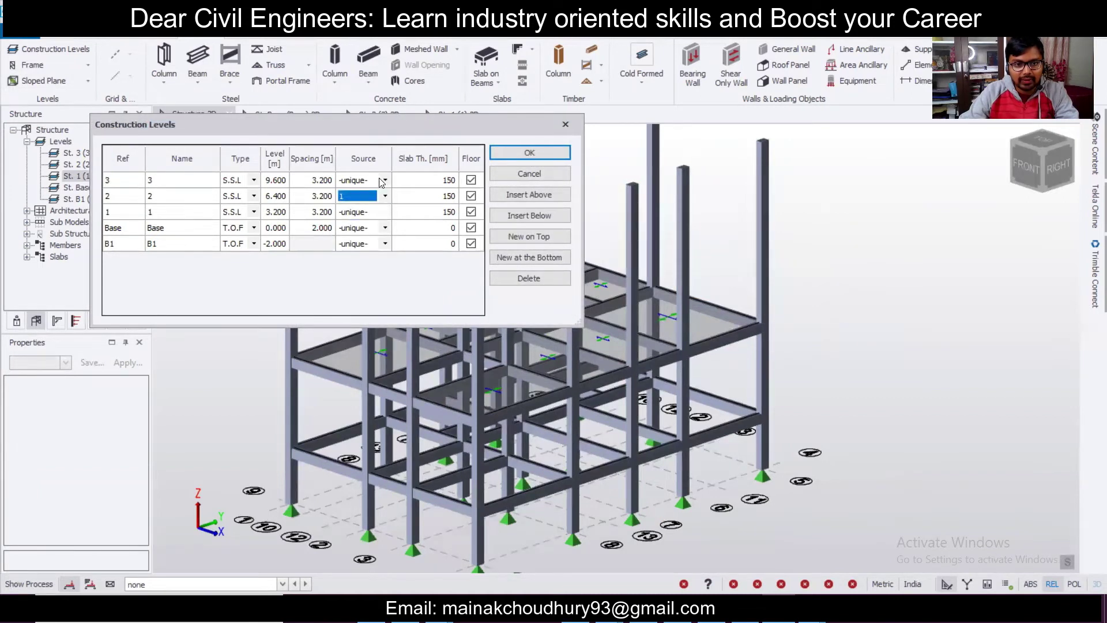
click(385, 180)
click(360, 212)
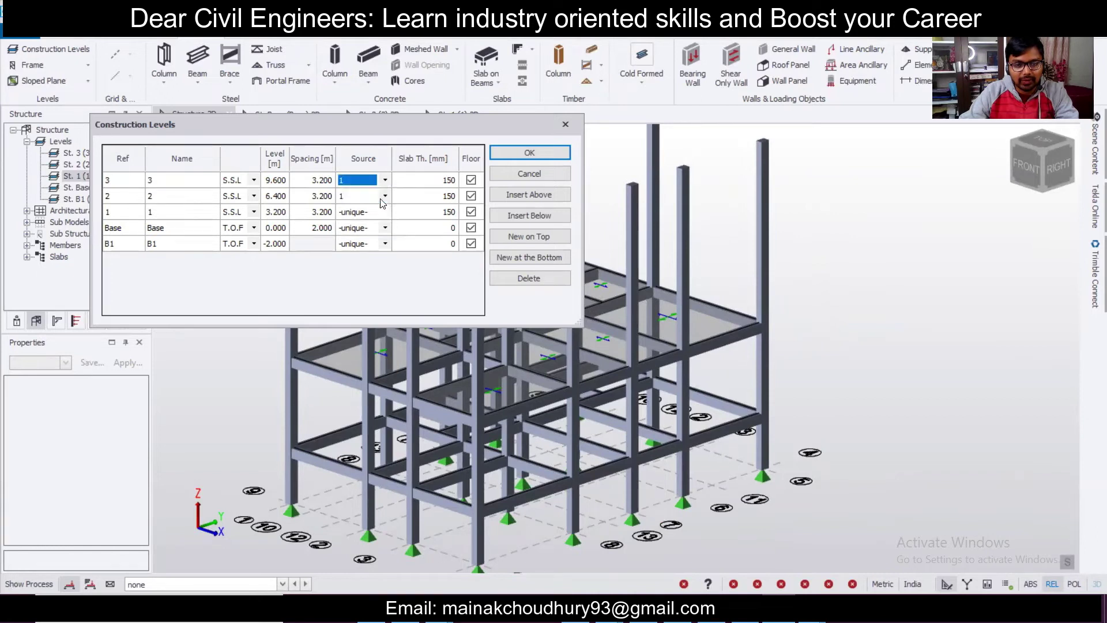
click(522, 153)
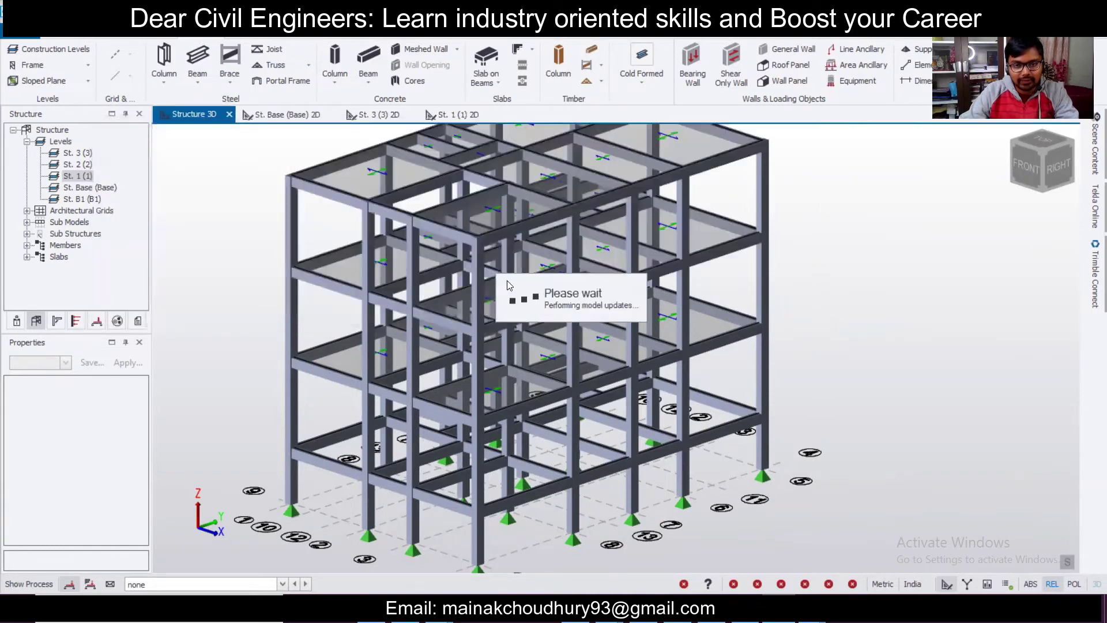
Step: Inspect the whole frame in 3D from different sides, checking the beams and slabs on every floor
middle_drag(1037, 428, 835, 302)
scroll(838, 308, up, 1)
scroll(842, 318, down, 1)
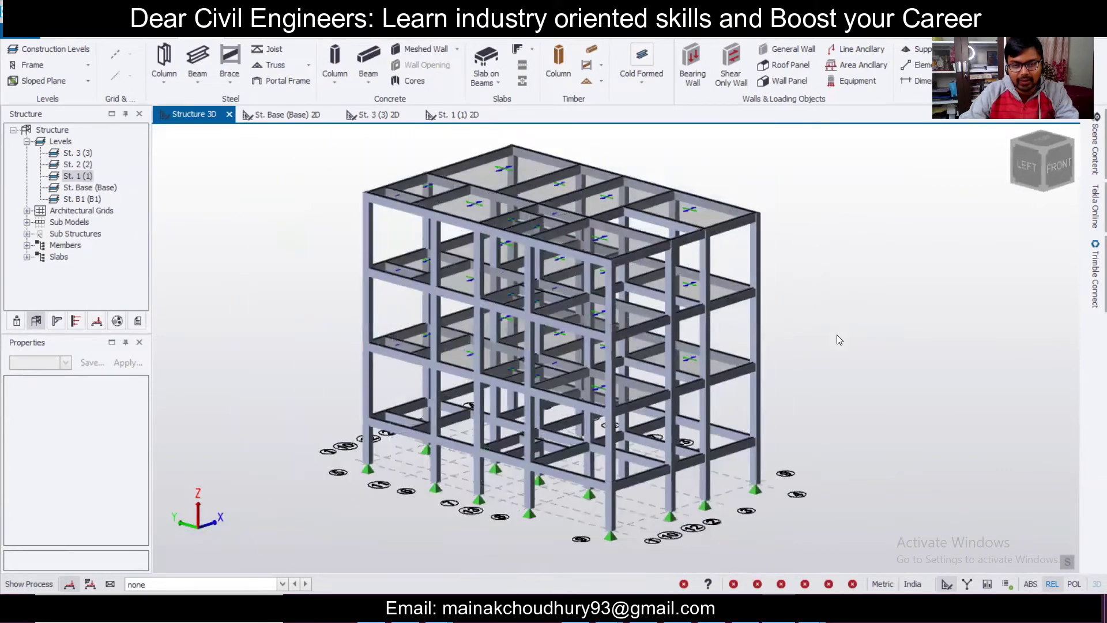
scroll(837, 334, up, 1)
scroll(836, 323, down, 3)
middle_drag(836, 322, 566, 487)
scroll(565, 486, up, 5)
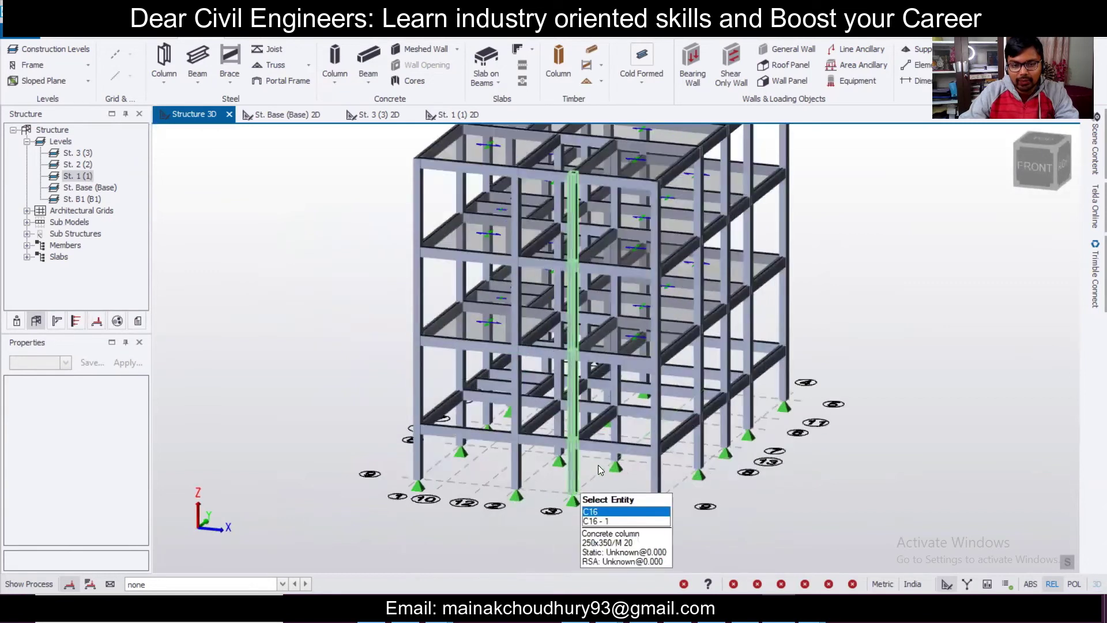
Step: Add construction level 4 above level 3 with 2.8 m spacing and level 1 as its source
click(49, 49)
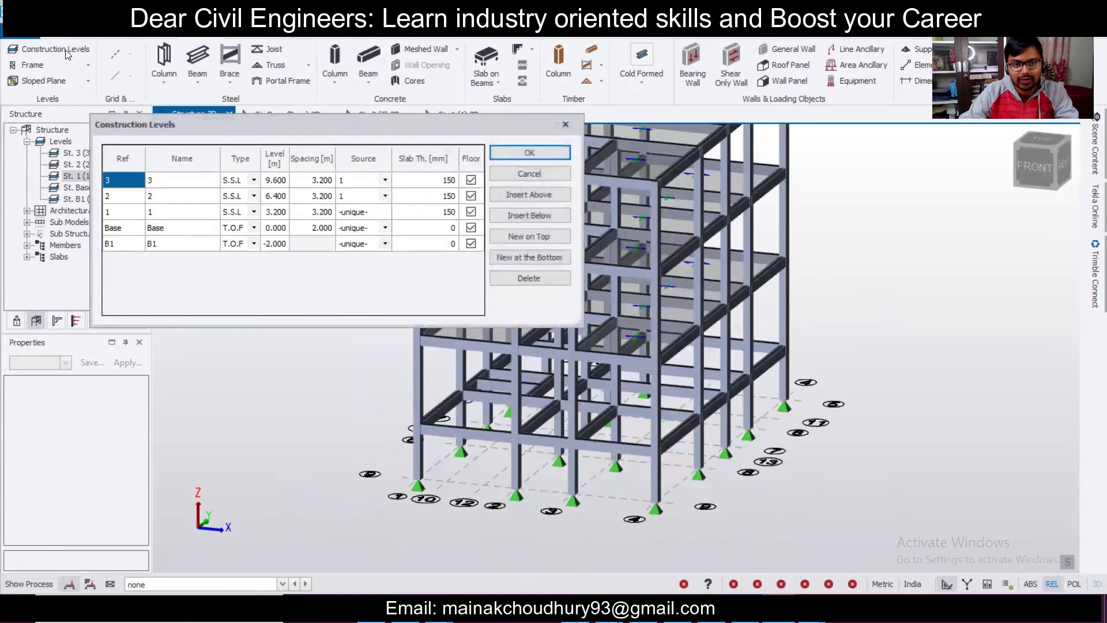
click(538, 197)
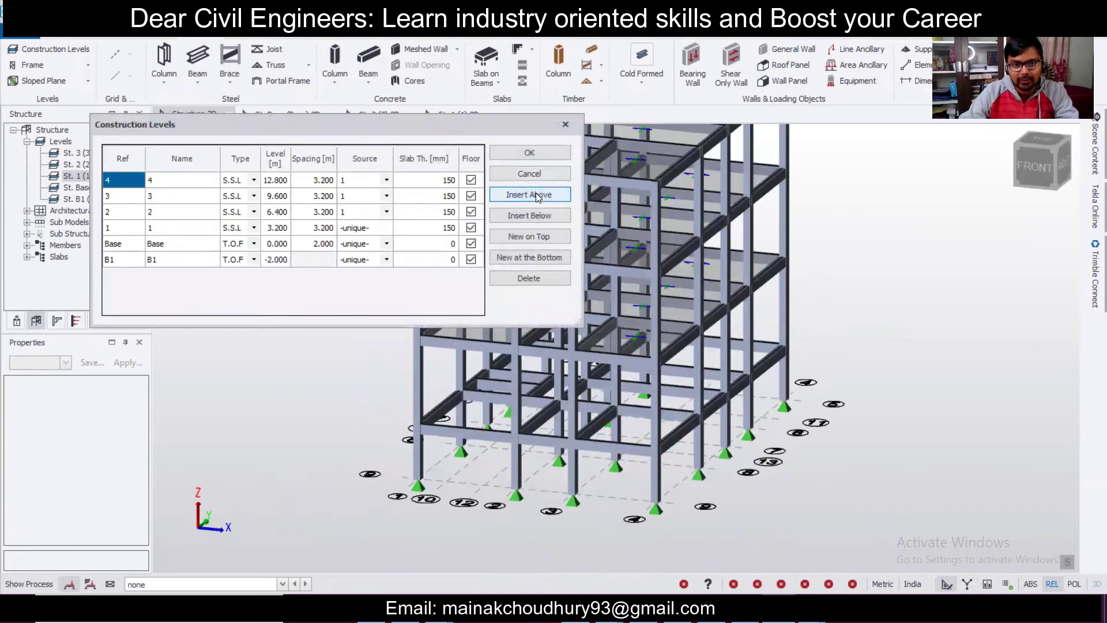
click(318, 184)
click(318, 184)
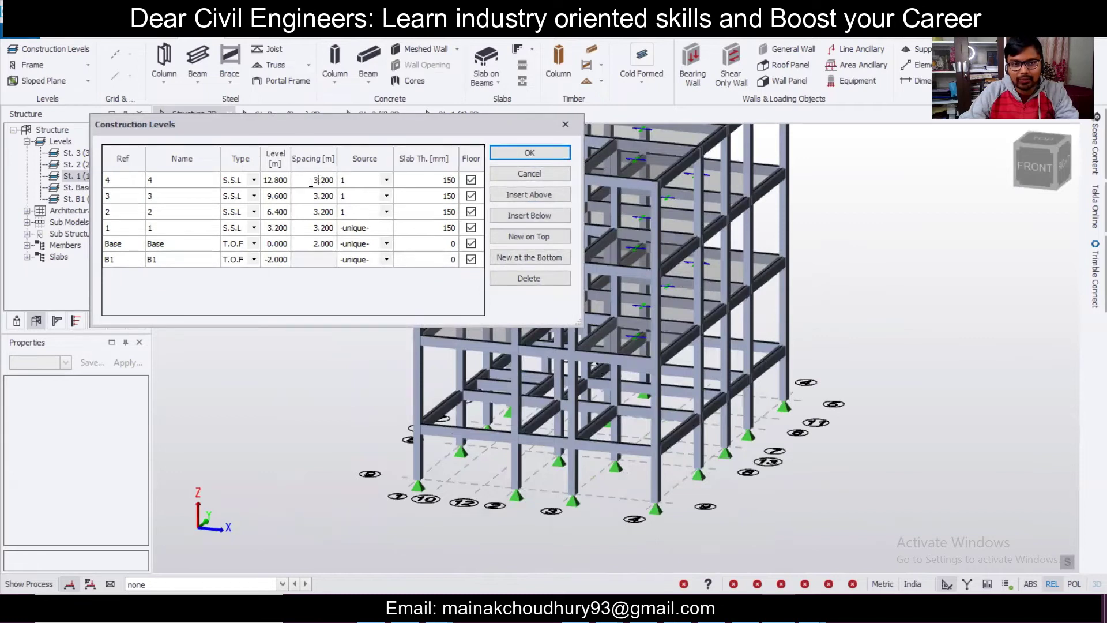
text(2.)
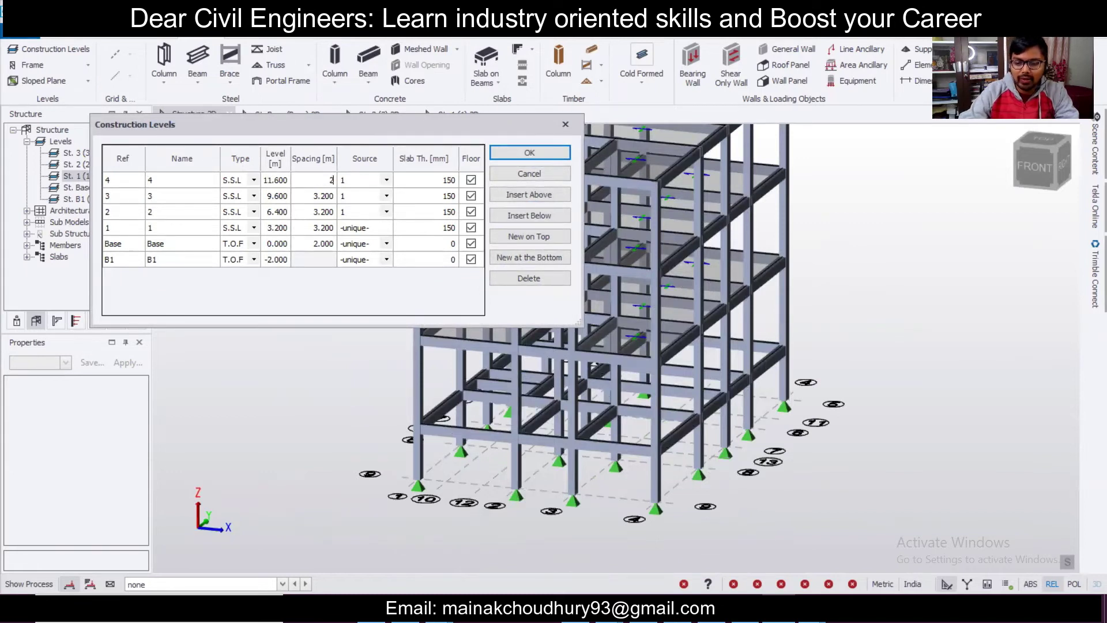
text(8)
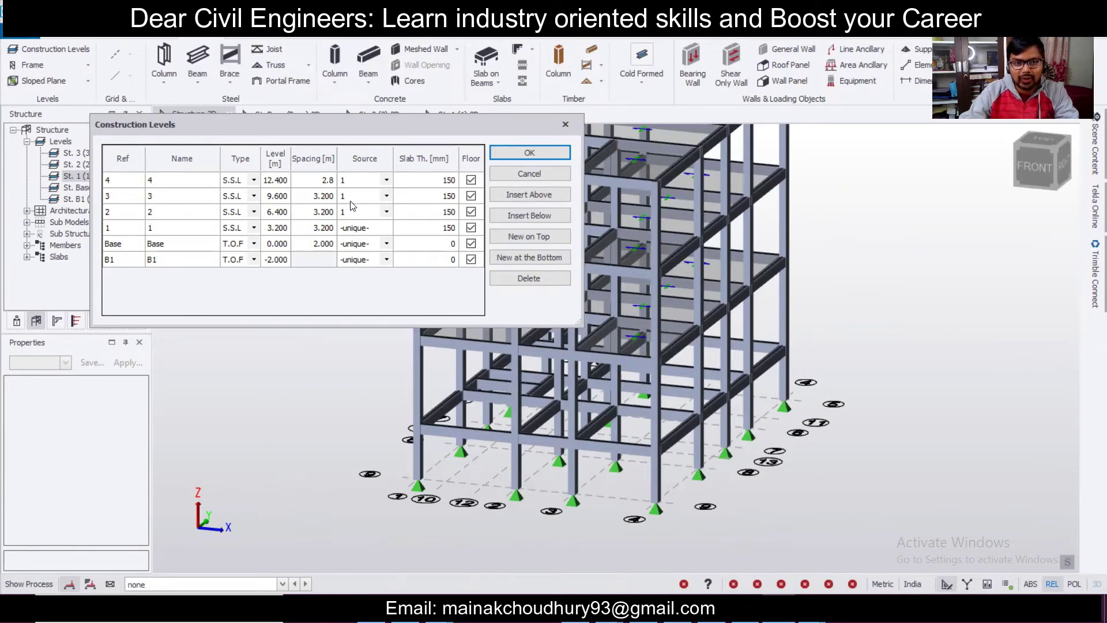
click(505, 152)
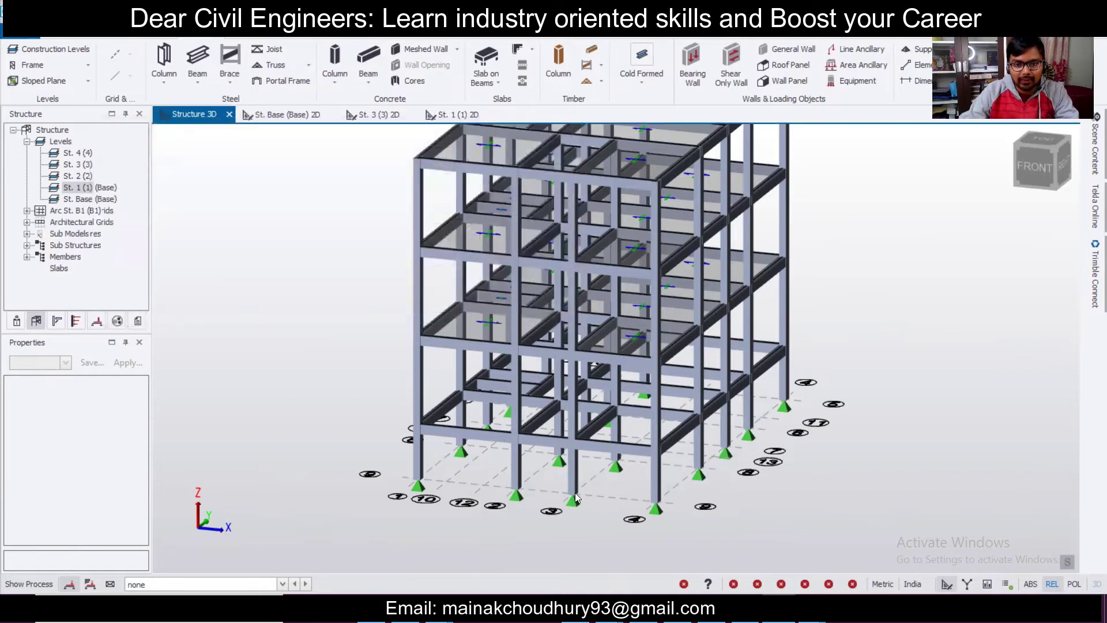
Step: Select the four full-height columns at the intersections of grids 2 and 3 with grids 8 and 9
click(580, 472)
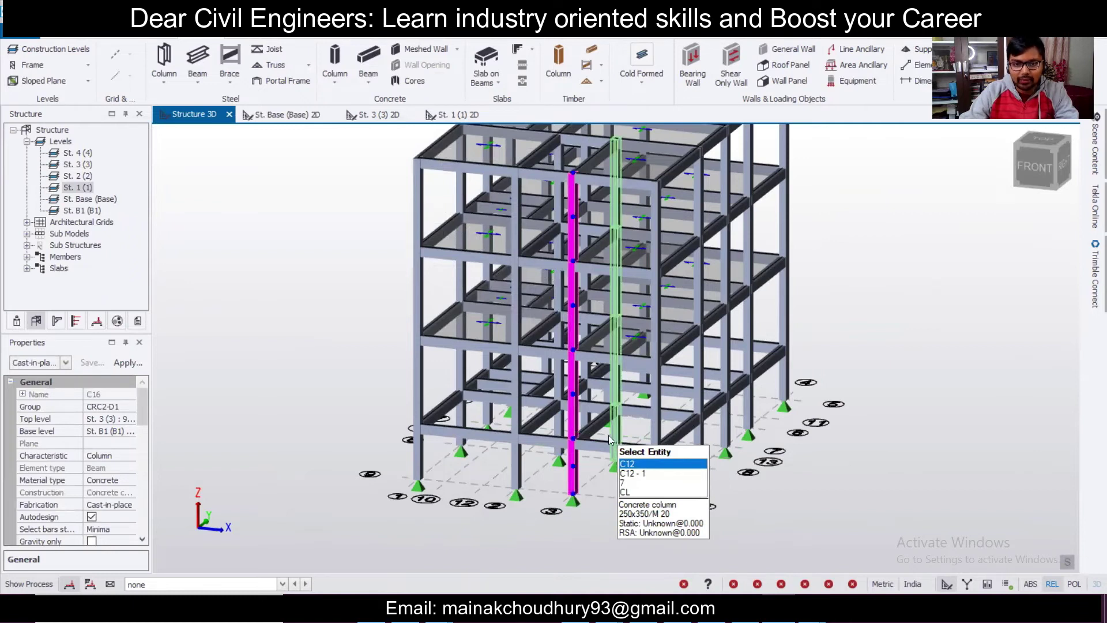
click(612, 435)
click(545, 434)
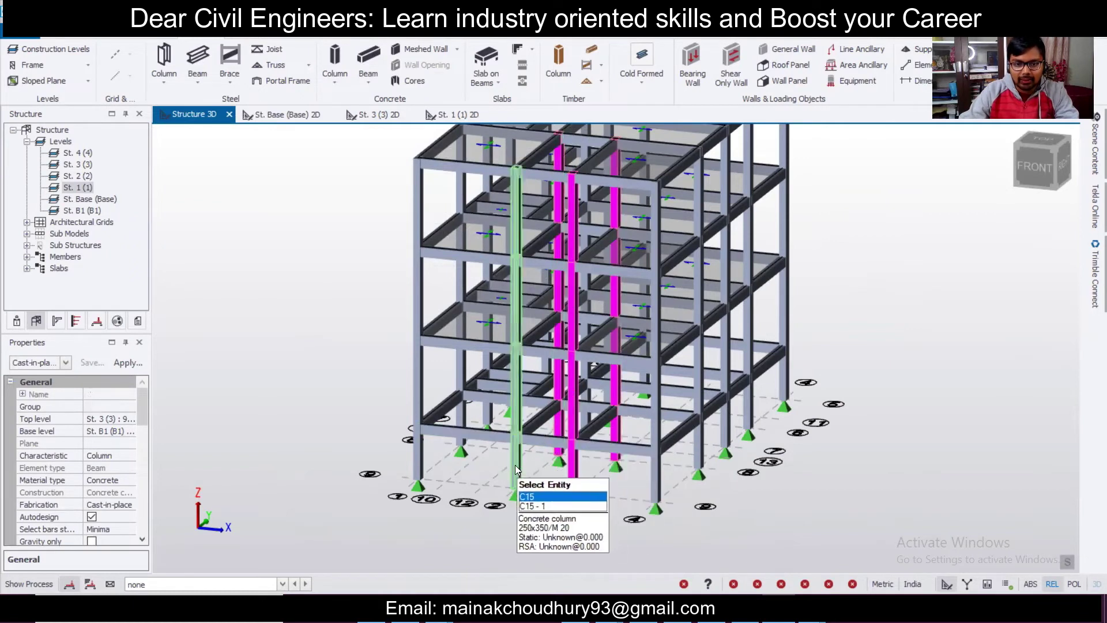
click(514, 465)
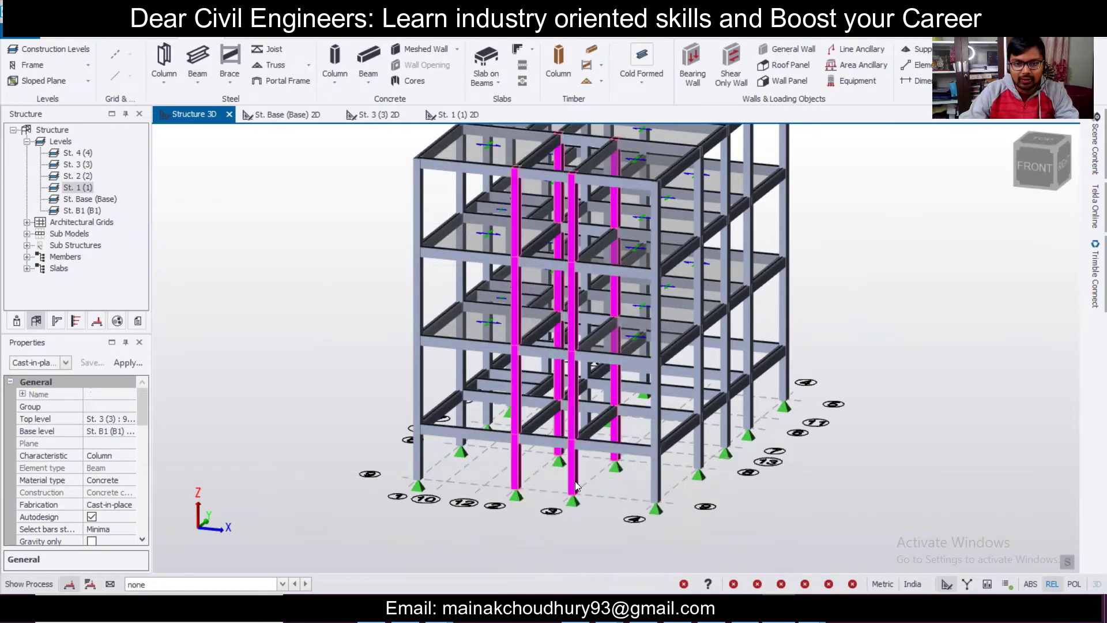
Step: Try raising the selected columns' top level to St. 4 (4), inspect the top floor, and undo back to before level 4 was added
click(129, 421)
click(129, 422)
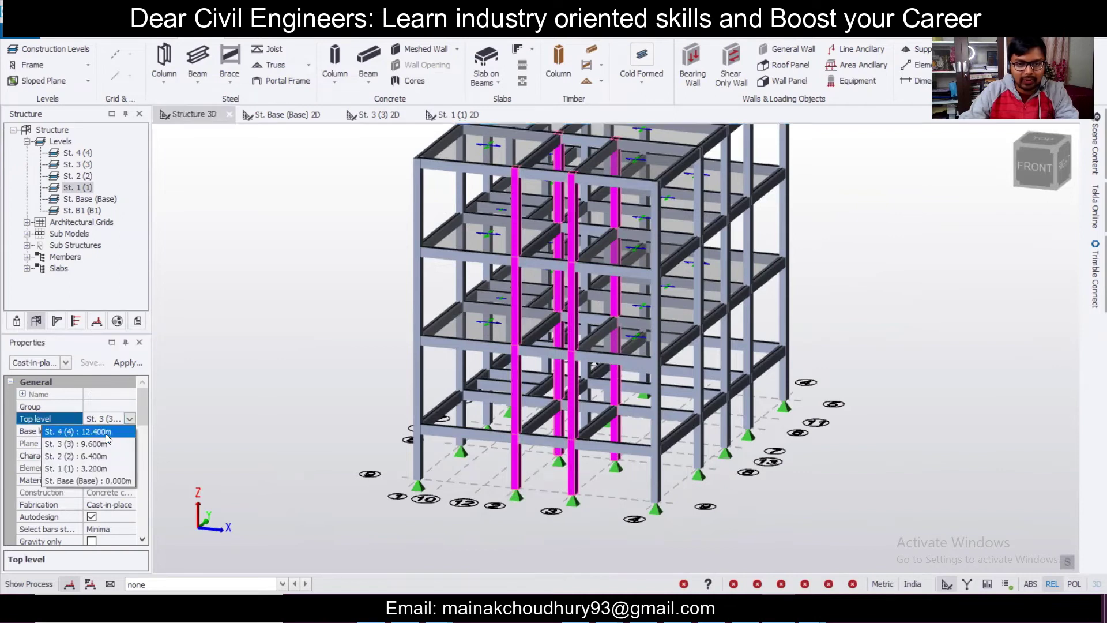
click(105, 432)
middle_drag(541, 442, 757, 363)
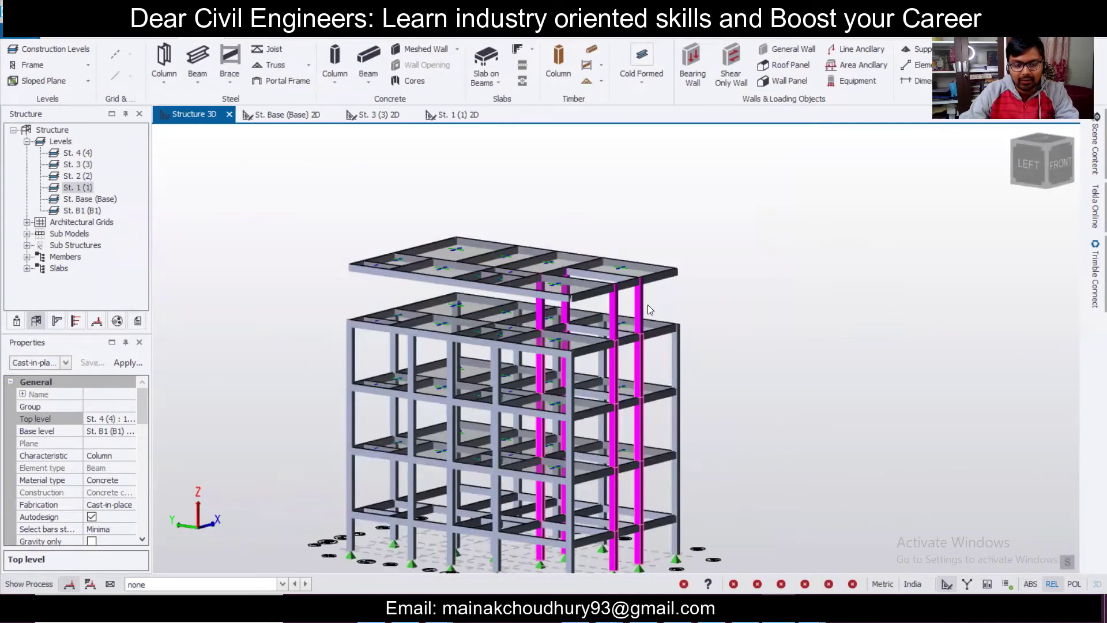
middle_drag(694, 304, 626, 310)
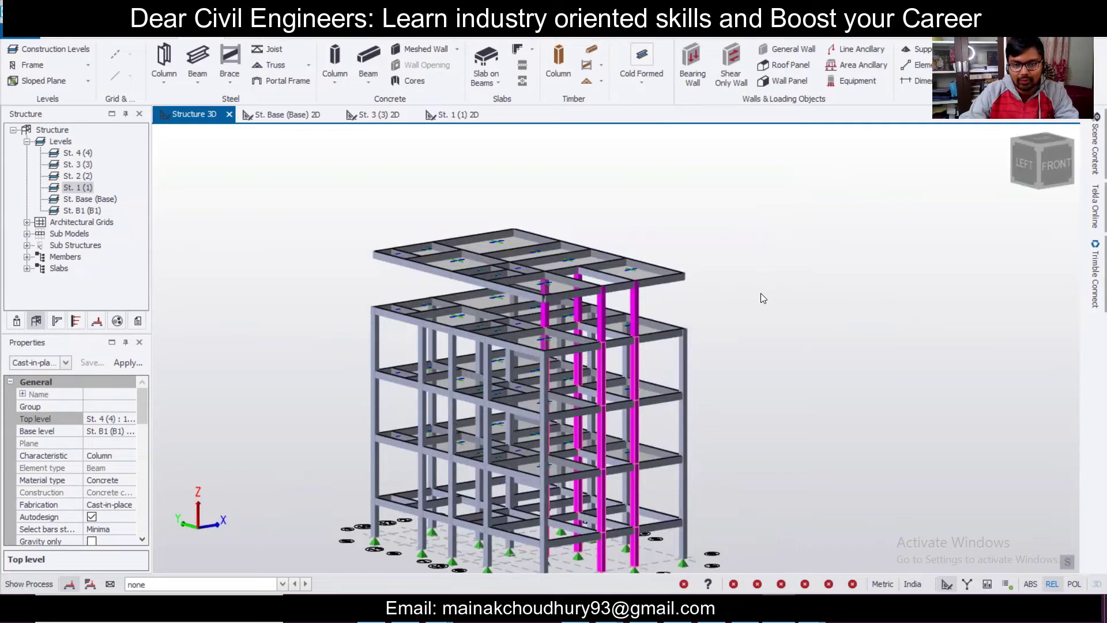
key(ctrl+z)
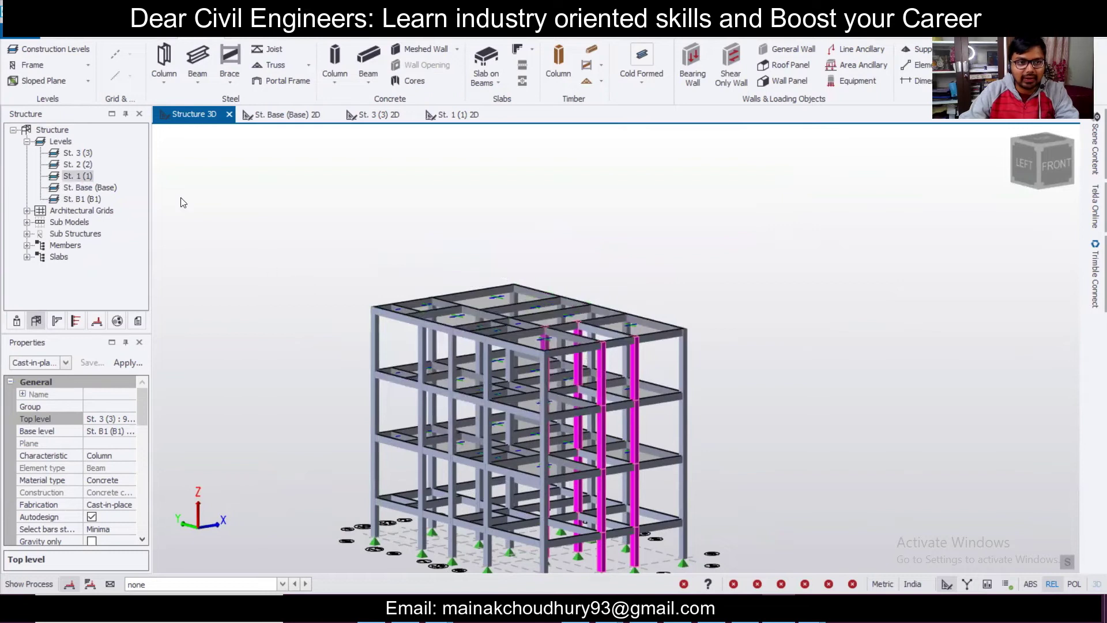
Step: Set the source of construction levels 2 and 3 to -unique- and check the setting in the level table
click(79, 51)
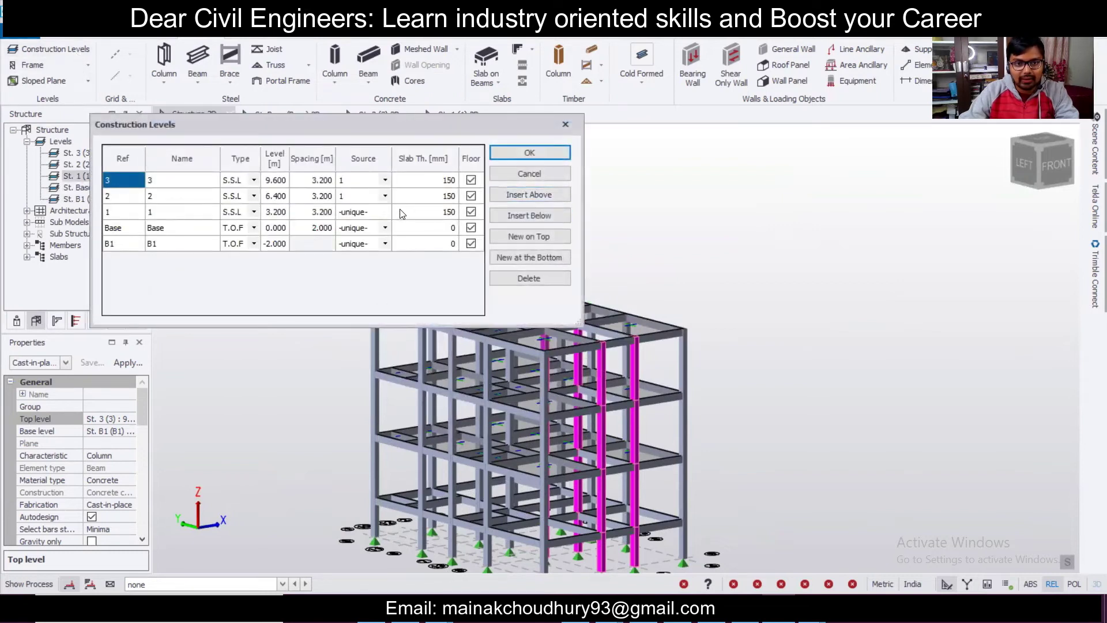
click(385, 197)
click(386, 180)
click(385, 180)
click(372, 193)
click(533, 153)
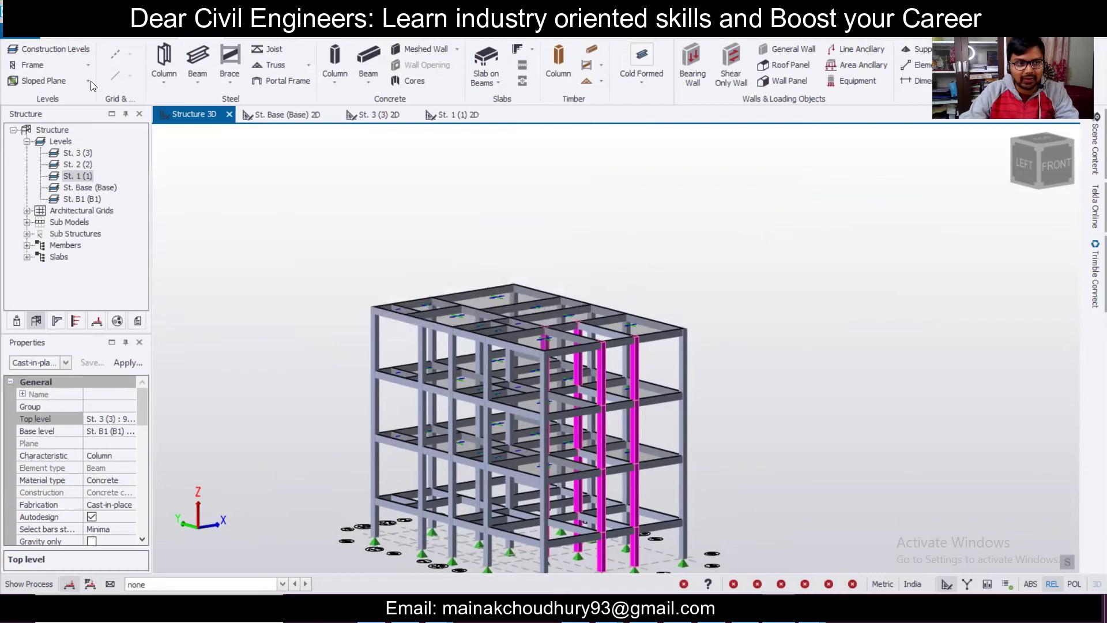
click(75, 48)
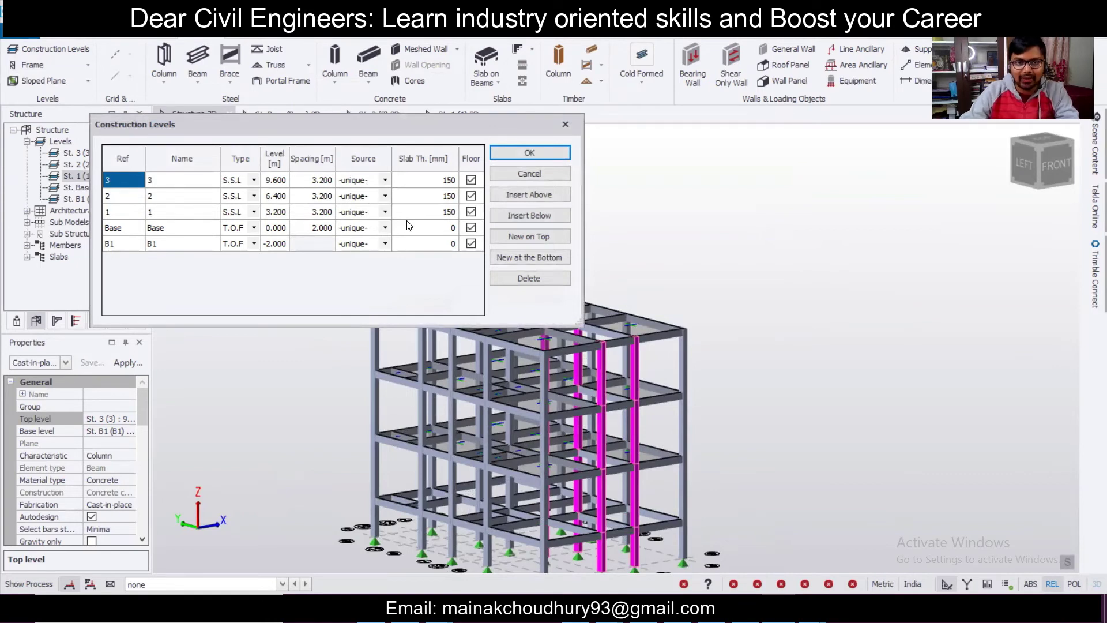
click(558, 154)
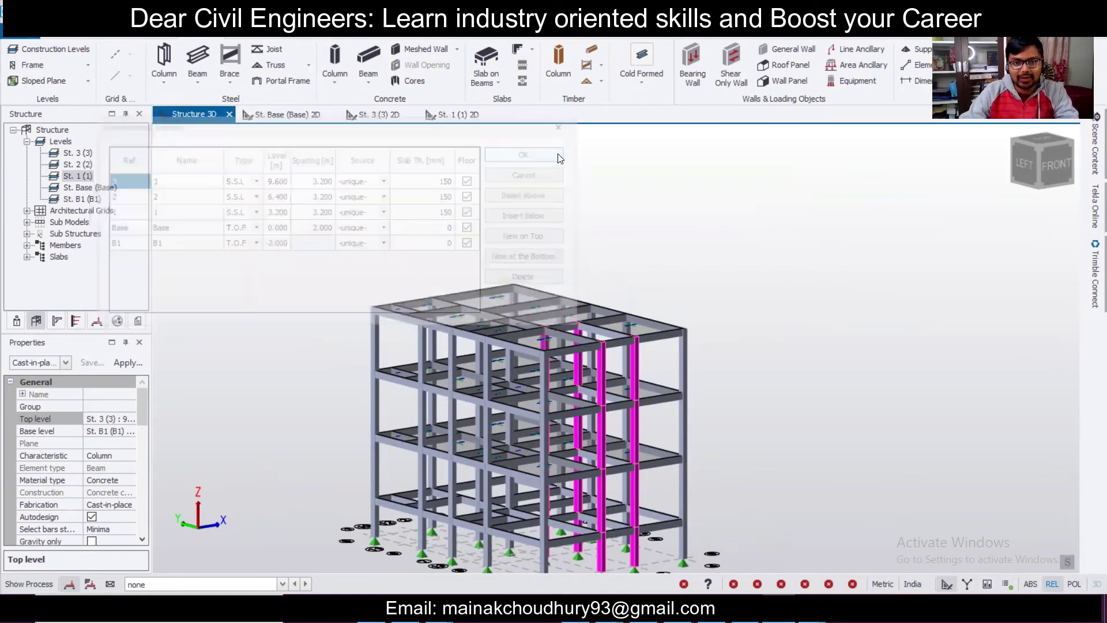
Step: Add construction level 4 above level 3 as a -unique- level with 2.8 m spacing
middle_drag(655, 411, 600, 369)
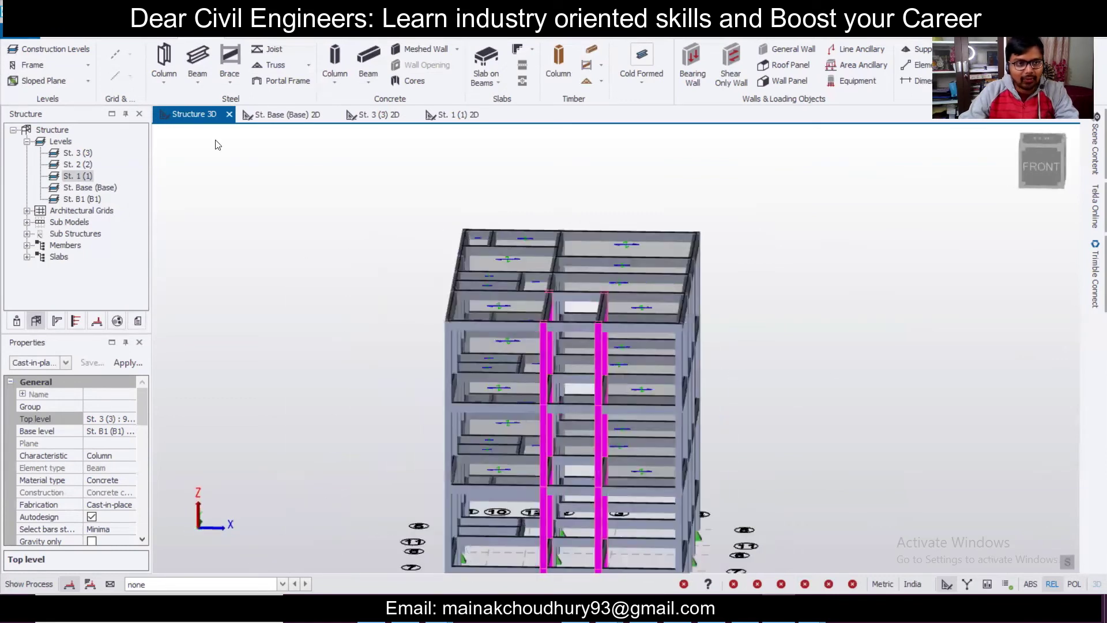
click(76, 50)
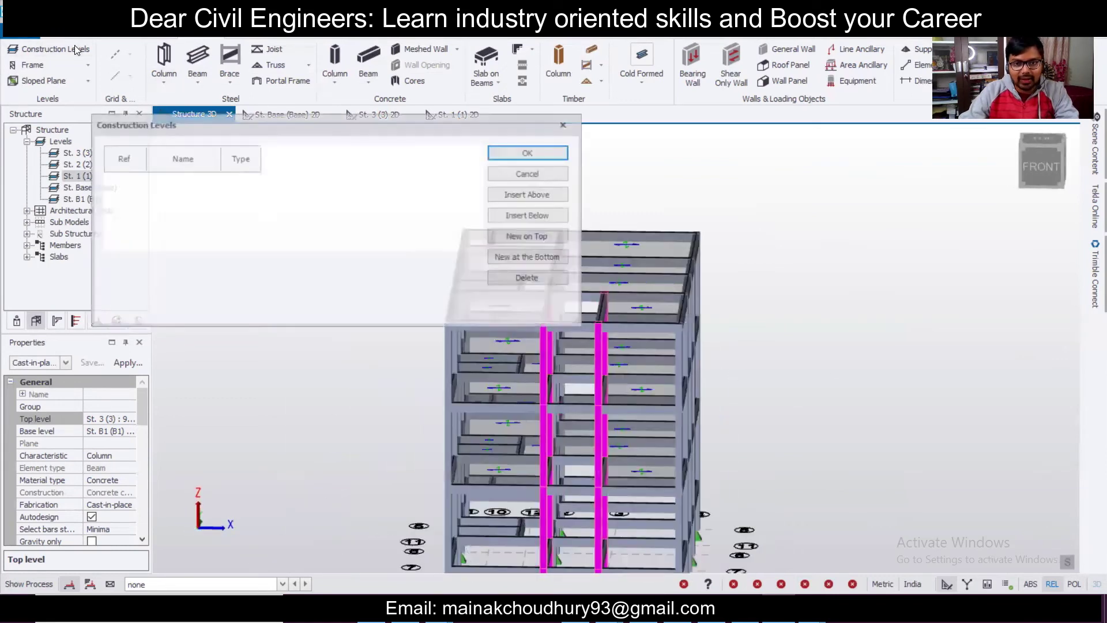
click(540, 196)
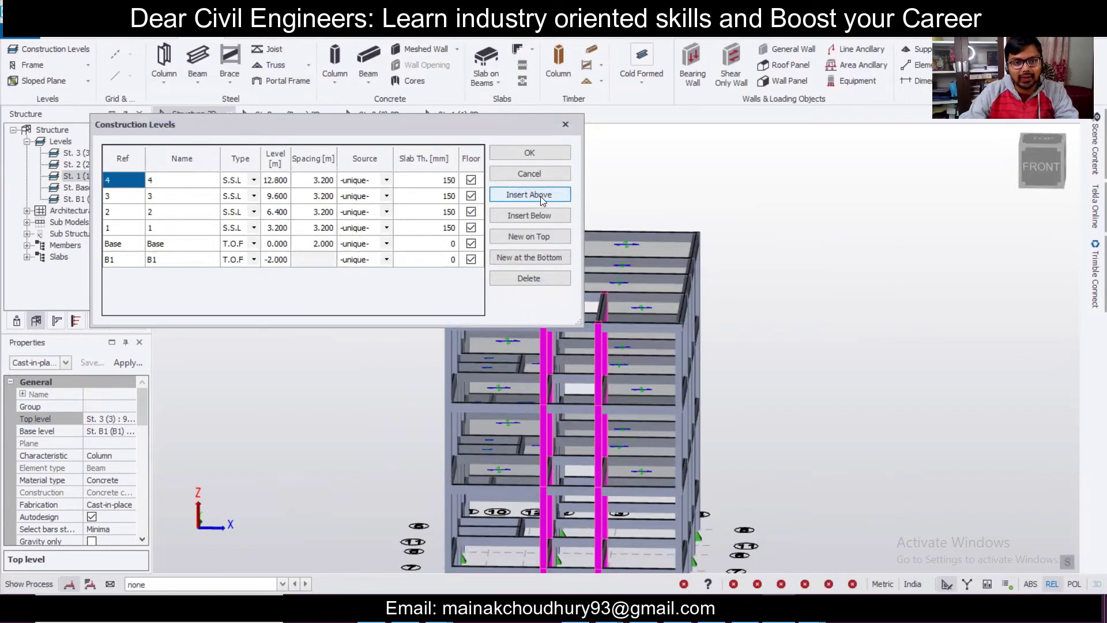
double_click(328, 181)
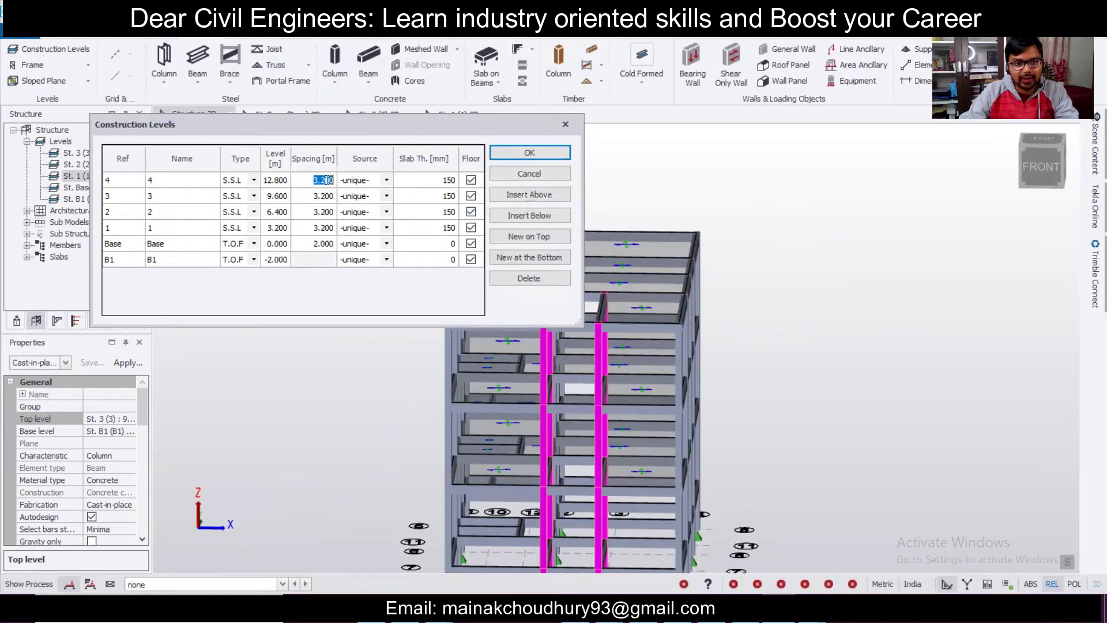
text(2.8)
key(Return)
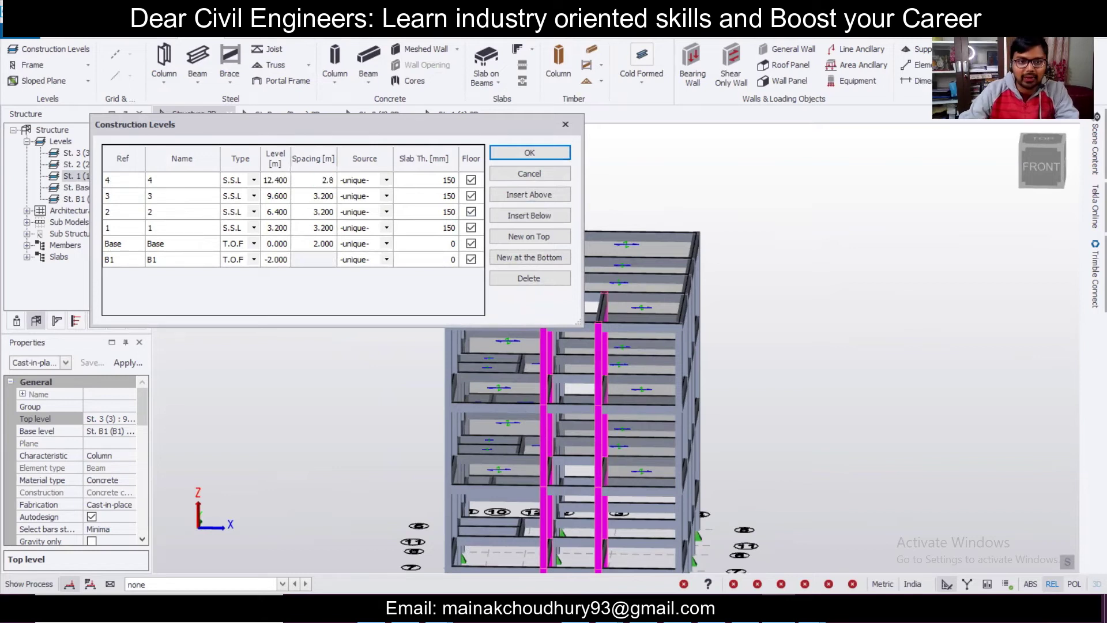
click(511, 154)
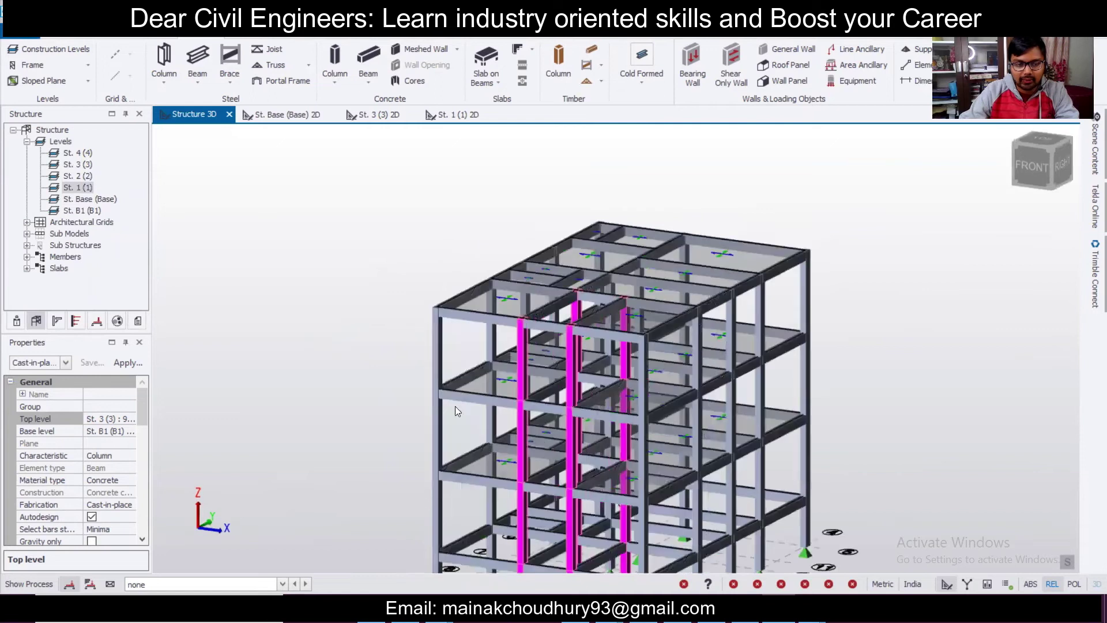
Step: Extend the four selected columns by setting their top level to St. 4 (4) at 12.400 m
click(130, 418)
click(130, 419)
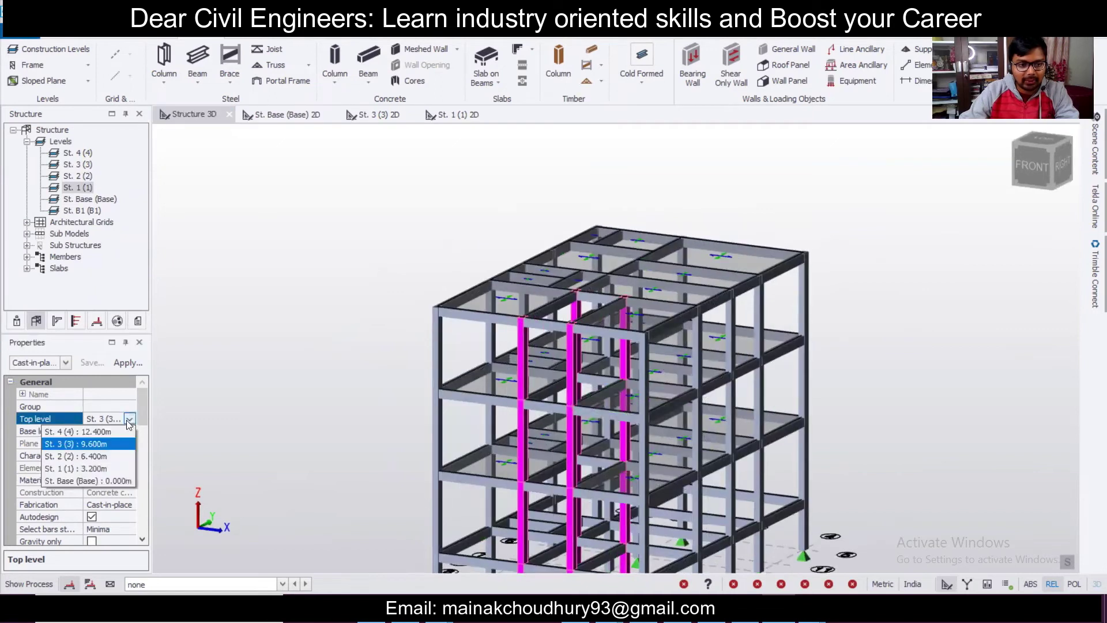
click(110, 433)
middle_drag(241, 400, 645, 380)
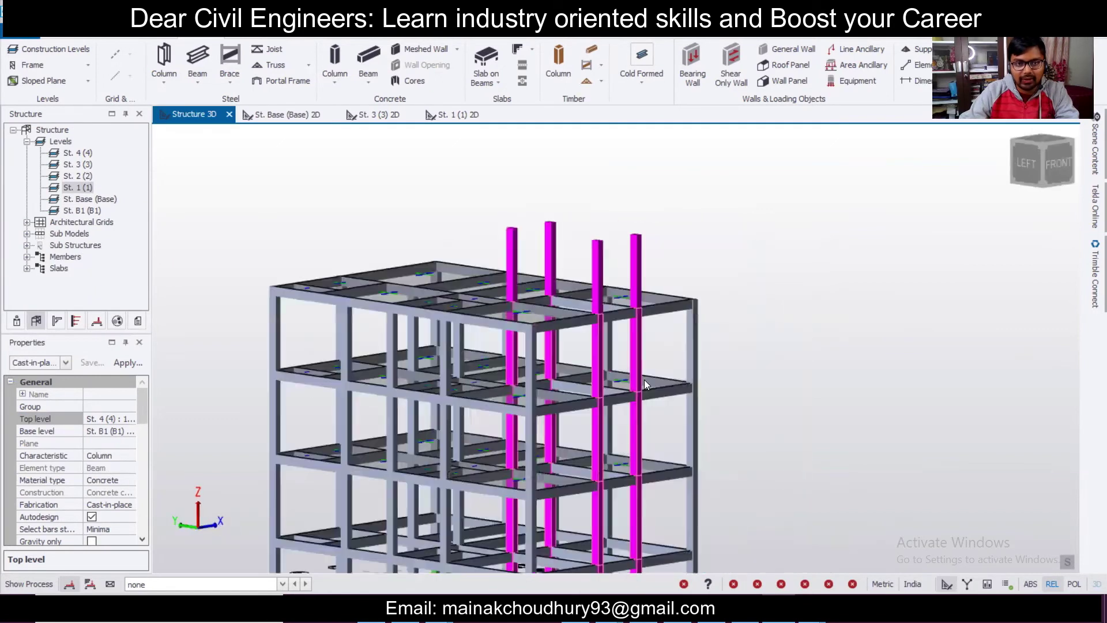
Step: On the St. 4 (4) plan, place concrete beams of property set "b 250x 350" around the bay between grids 2–3 and 8–9
double_click(85, 153)
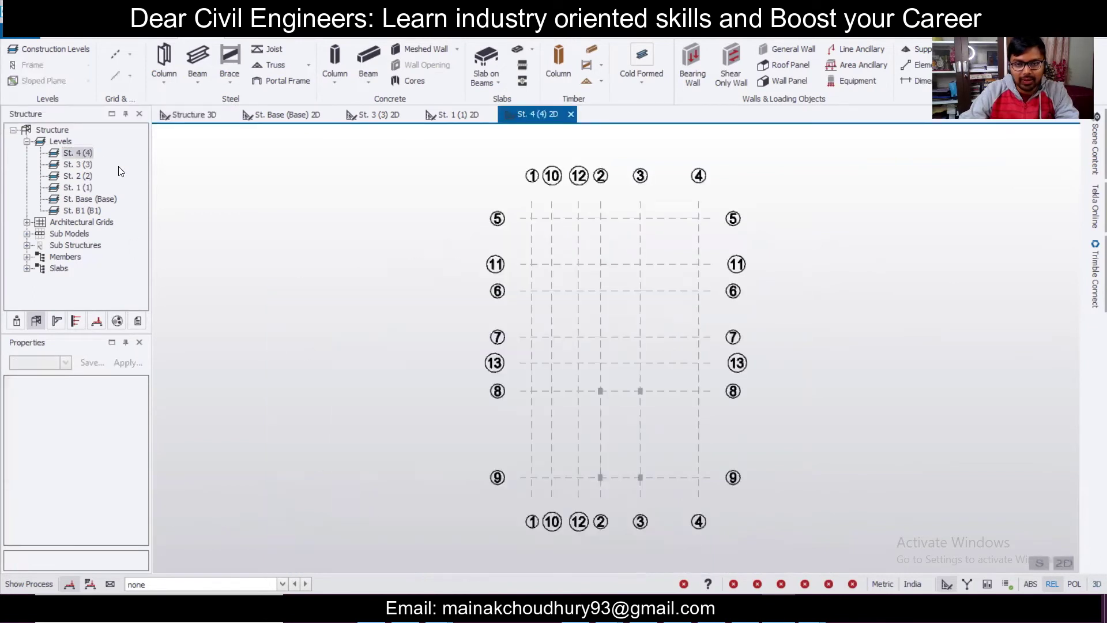
scroll(660, 482, up, 5)
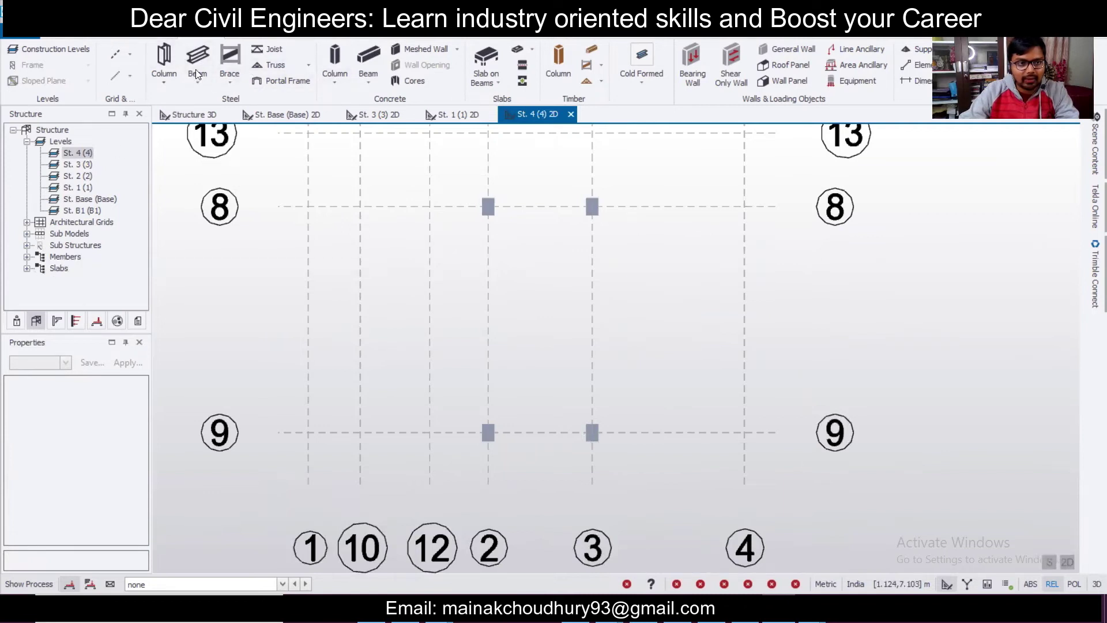
click(68, 36)
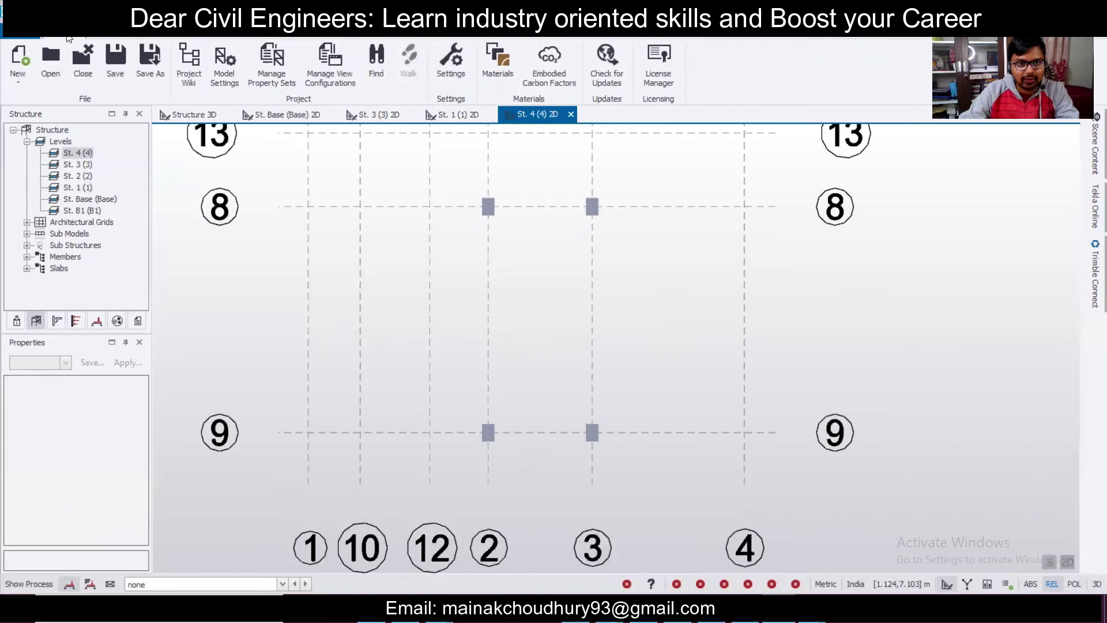
click(199, 38)
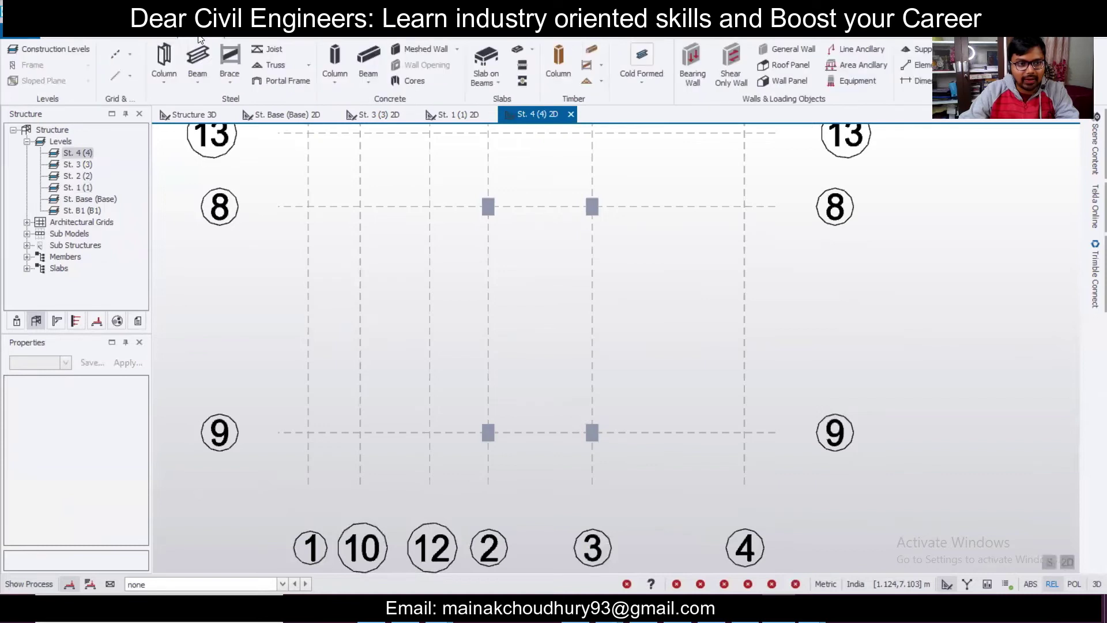
click(368, 56)
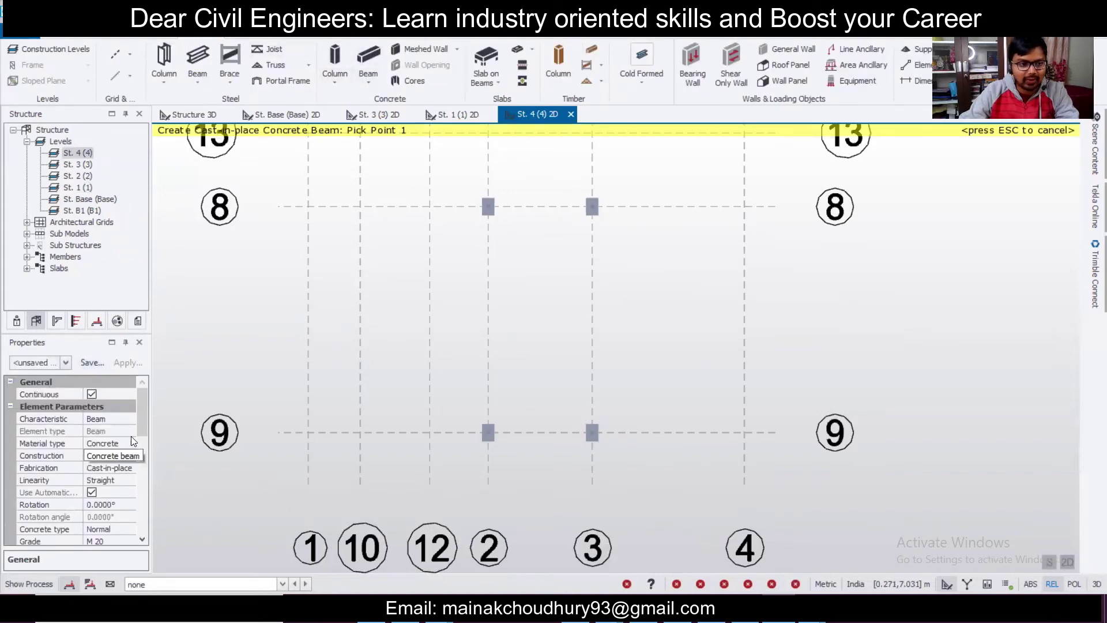
click(66, 363)
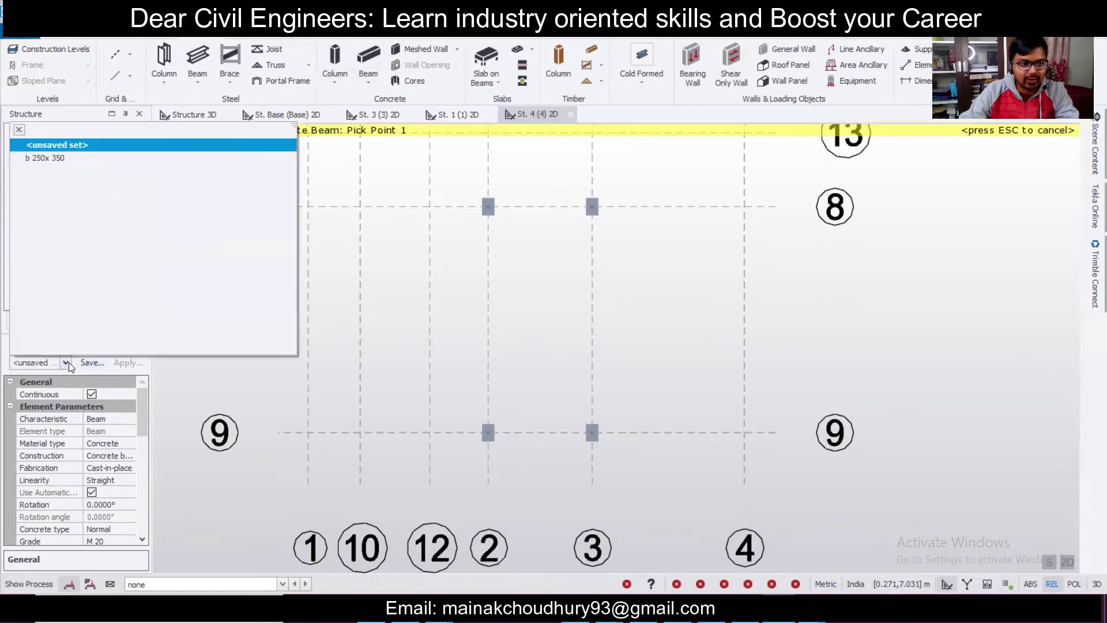
click(89, 159)
drag(449, 170, 670, 513)
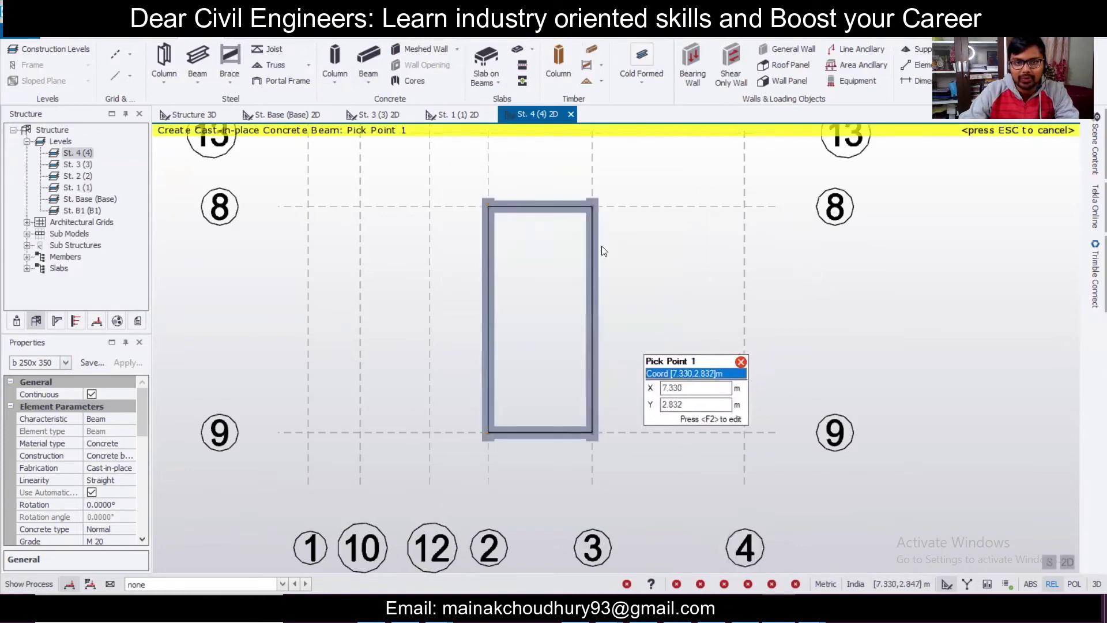
Step: Place a slab on beams in the bay between grids 2–3 and 8–9 on St. 4
click(490, 59)
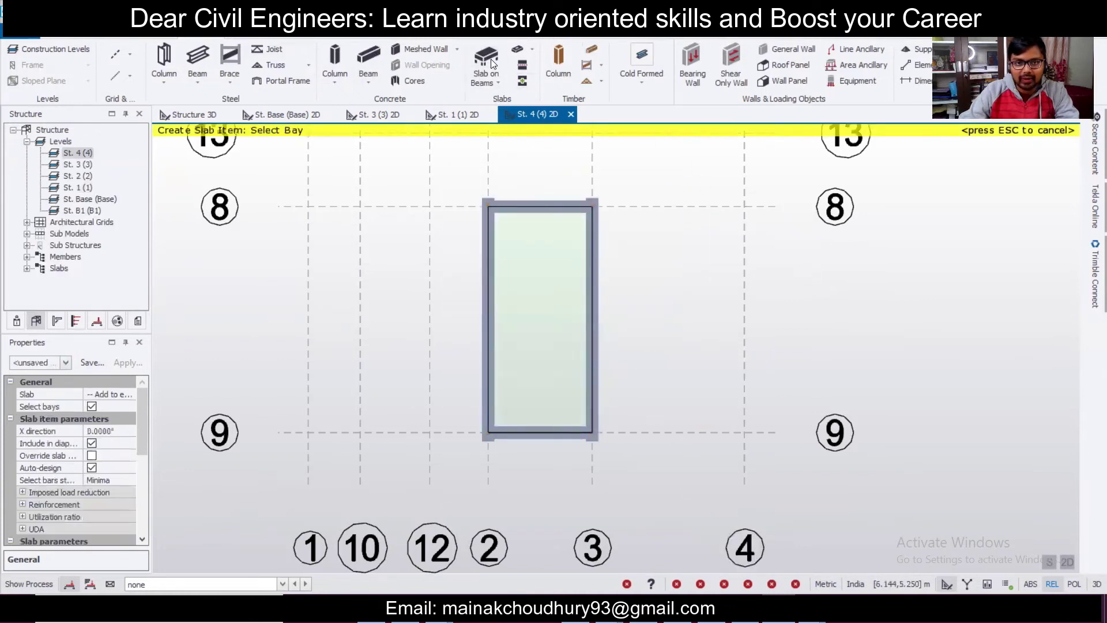
click(534, 325)
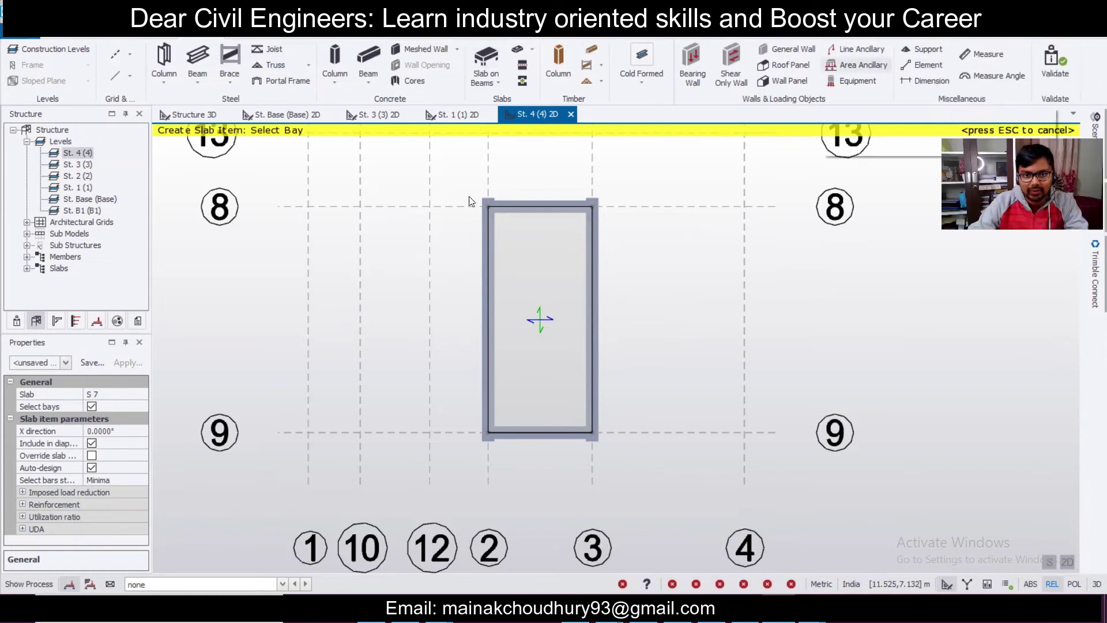
Step: Measure the width and length of the slab bay between grids 2–3 and 8–9 on the St. 4 plan
key(m)
click(487, 206)
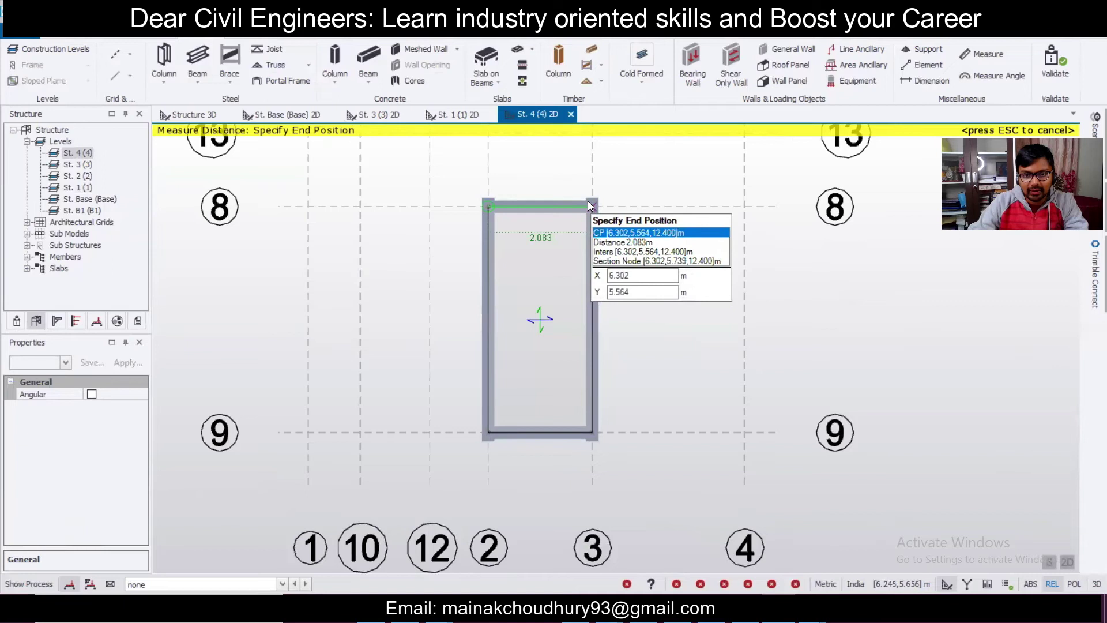
click(486, 427)
key(Escape)
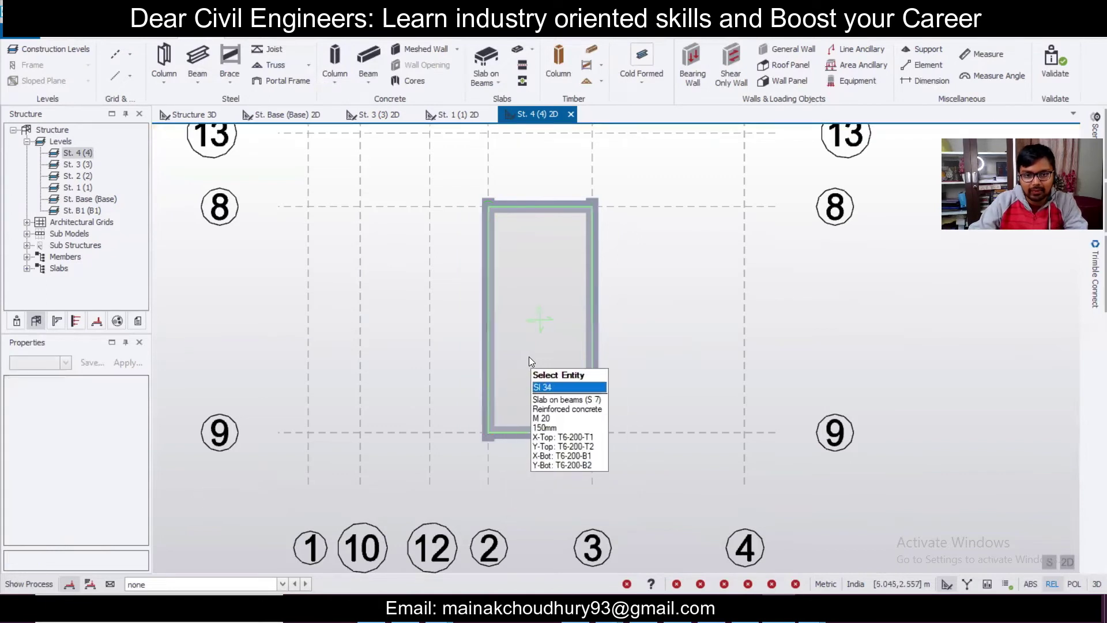
Step: Replace the slab between grids 2–3 and 8–9 on St. 4 with a new slab on beams using one-way decomposition
click(529, 358)
key(Delete)
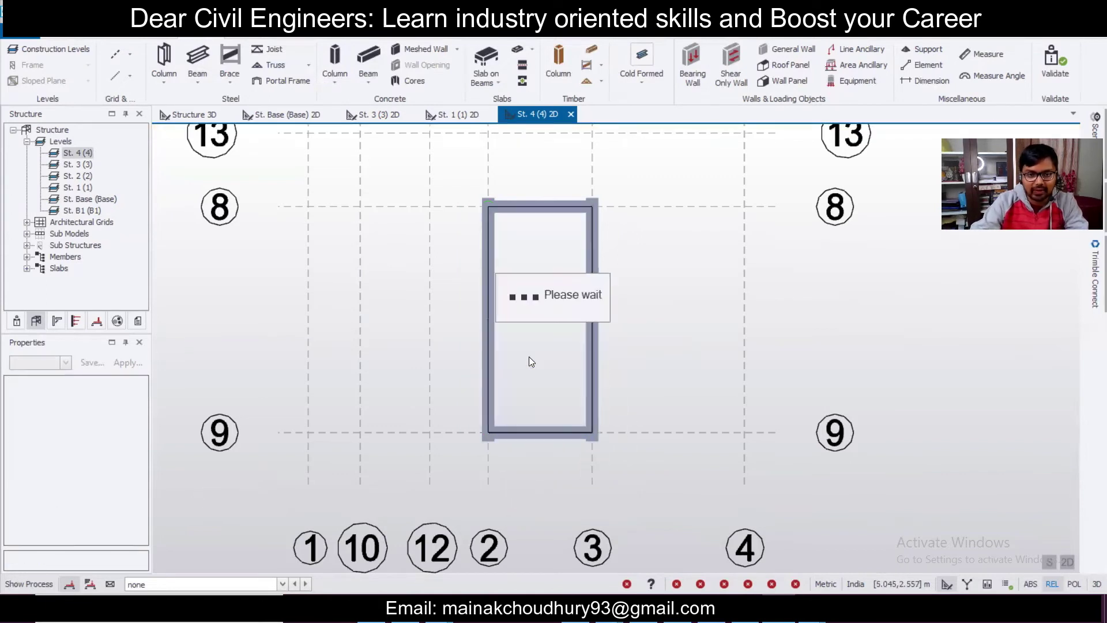
click(489, 61)
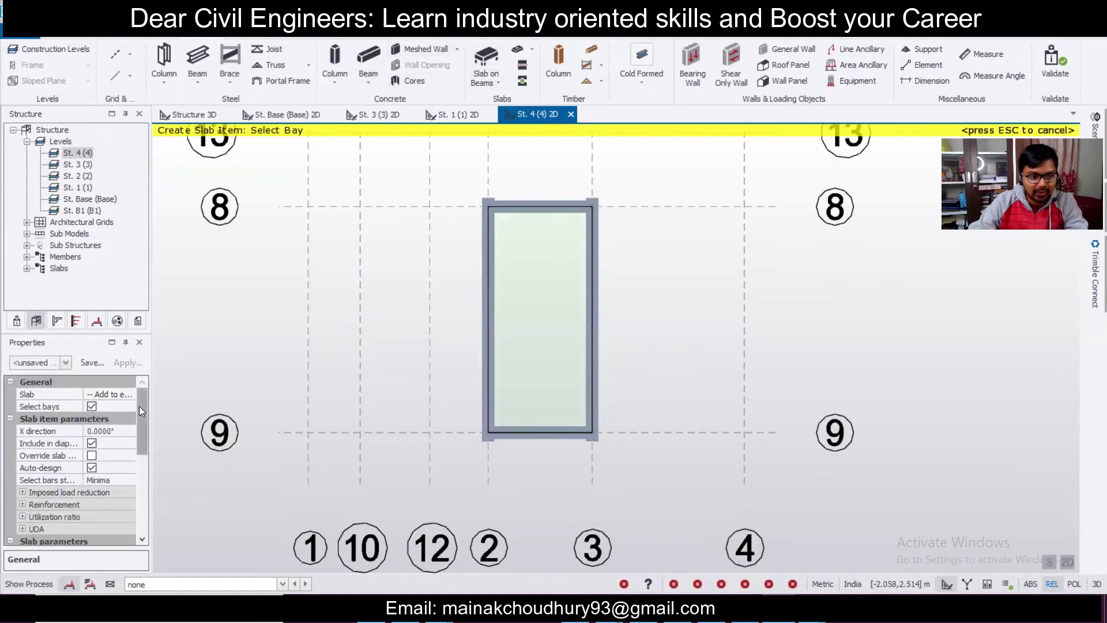
click(131, 394)
click(130, 394)
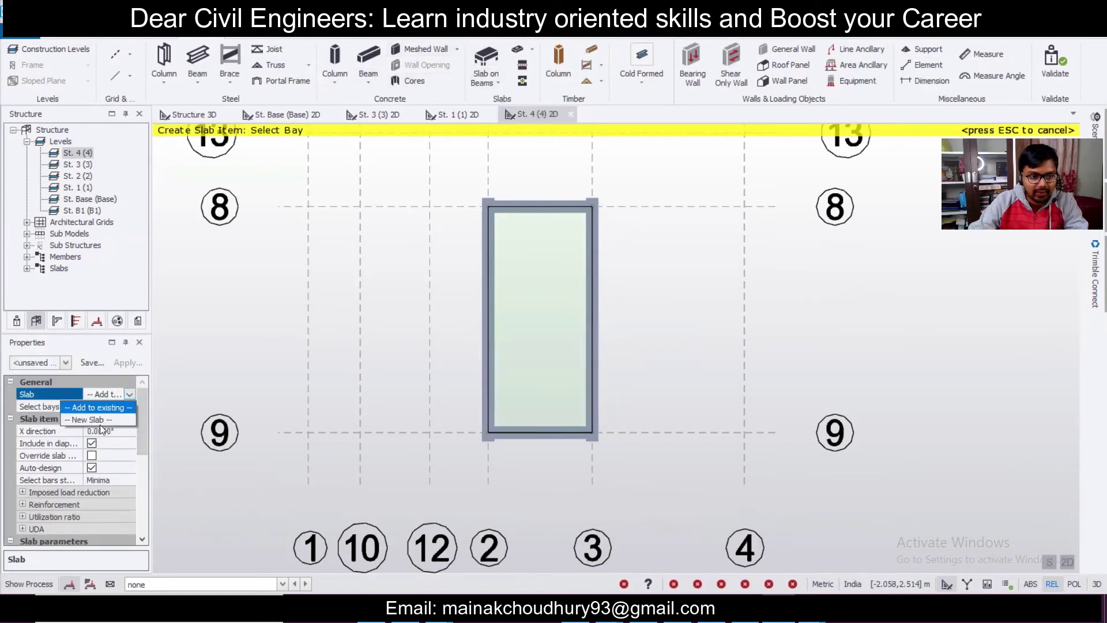
click(102, 421)
scroll(136, 408, down, 4)
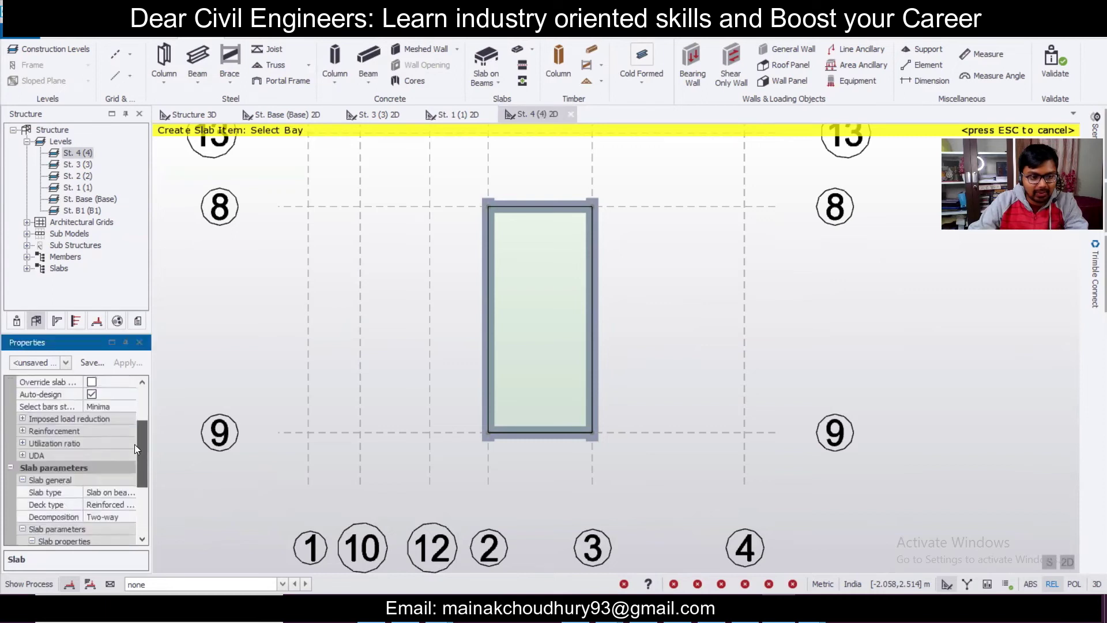
click(127, 467)
click(127, 467)
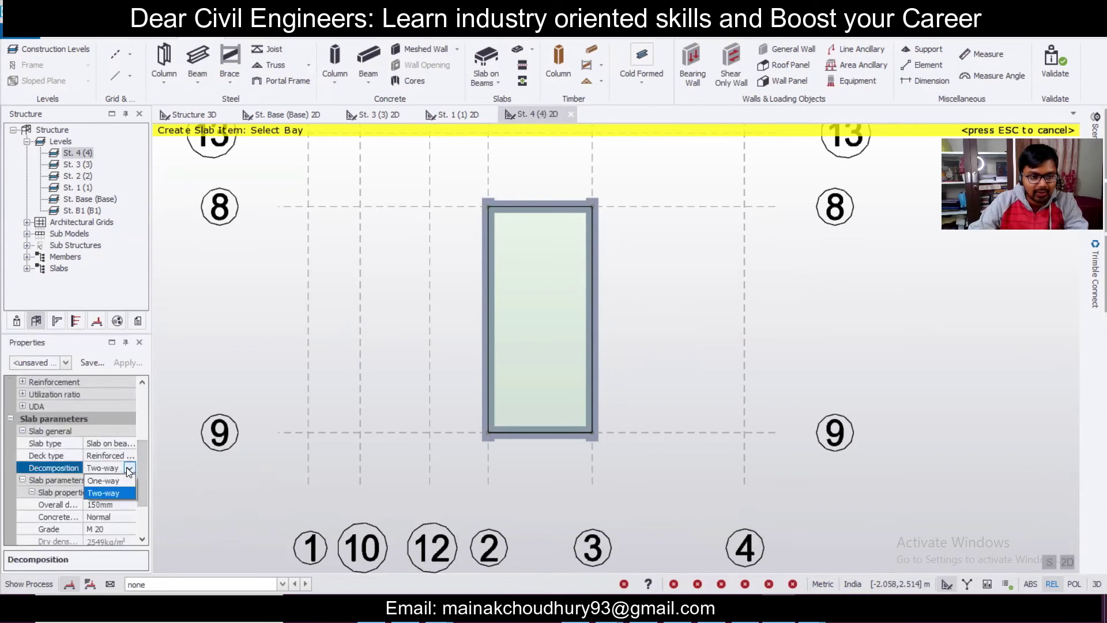
click(117, 479)
click(539, 320)
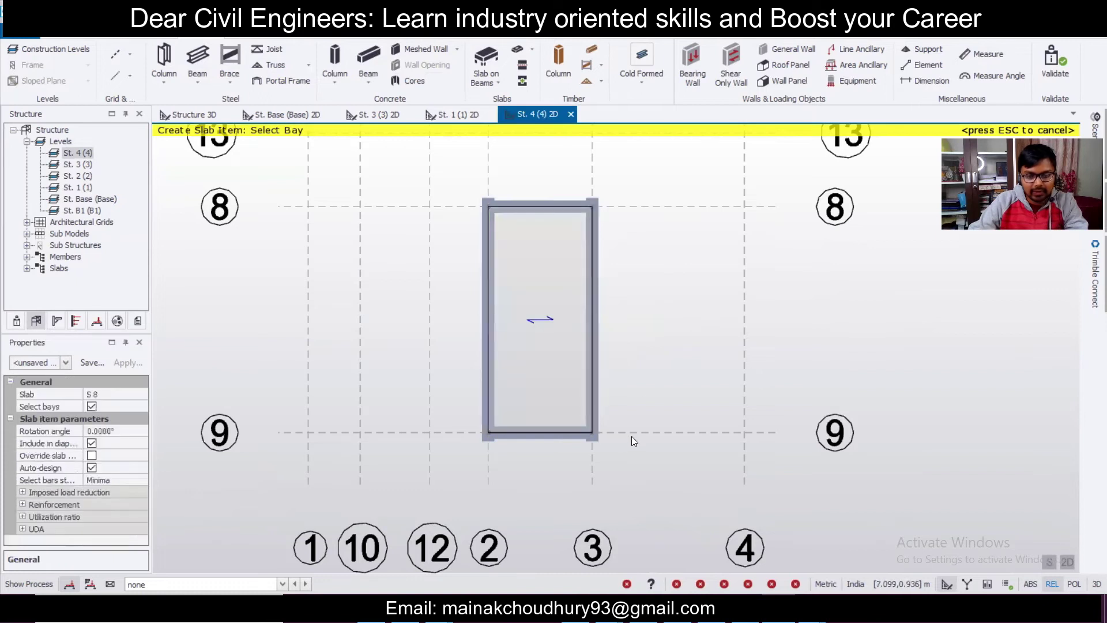
key(Escape)
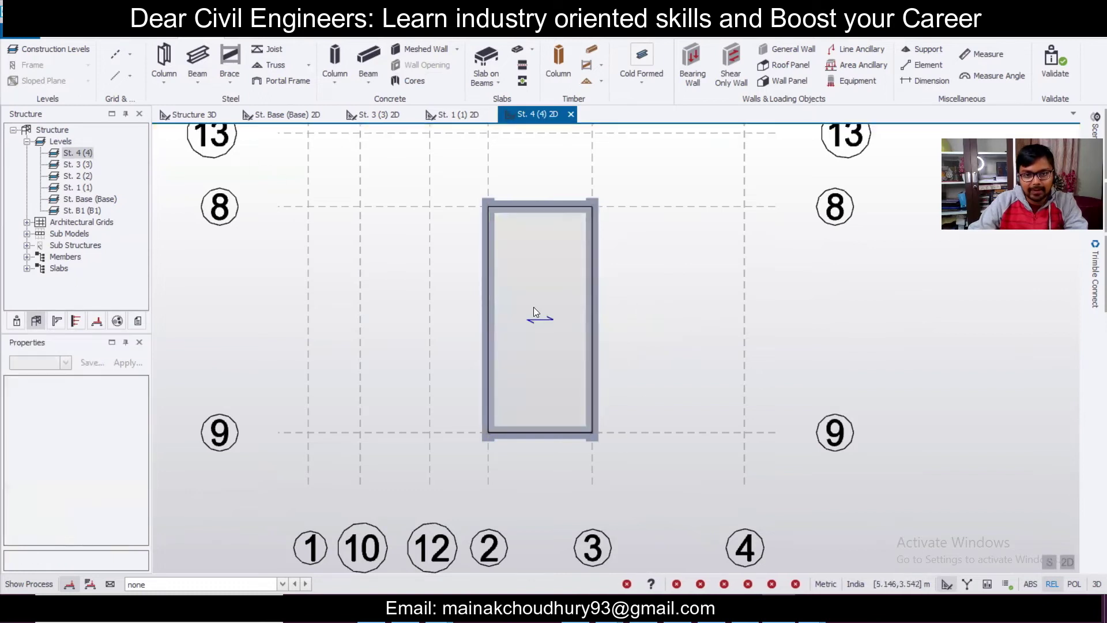
Step: Return to the 3D structure view, clear the column selection and review the whole frame including the raised top bay
click(184, 117)
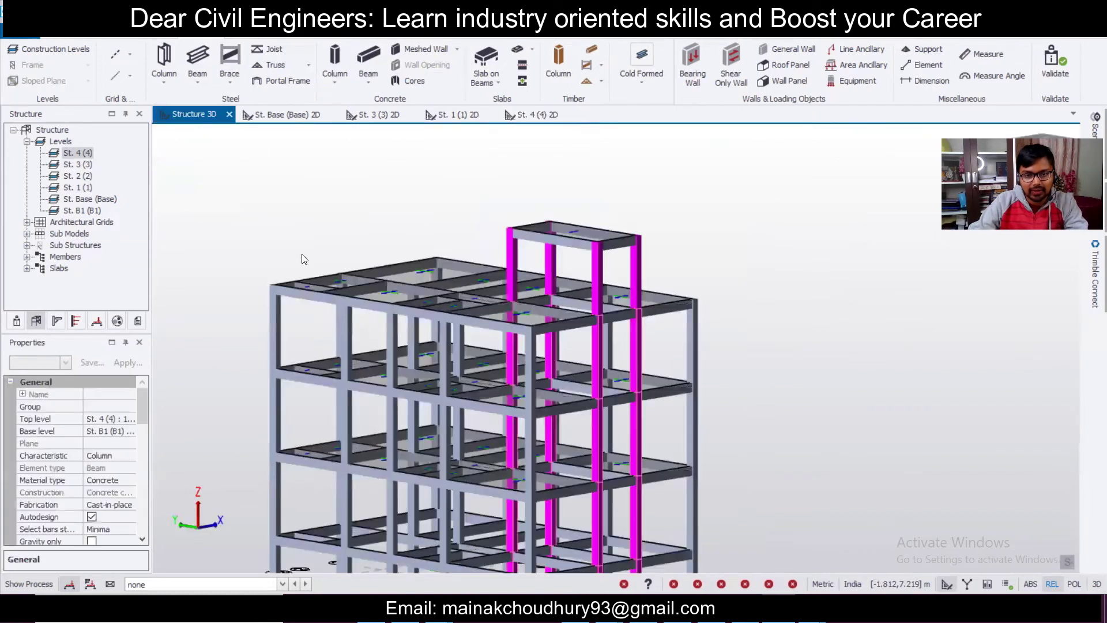
scroll(742, 369, down, 2)
click(742, 370)
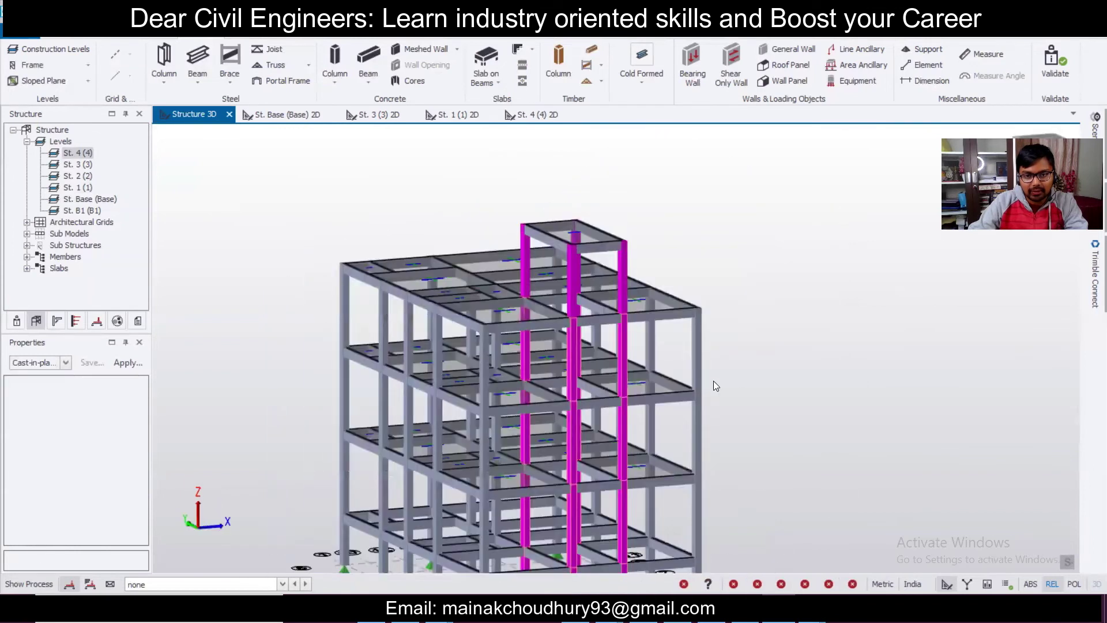
scroll(714, 381, down, 3)
middle_drag(698, 461, 417, 501)
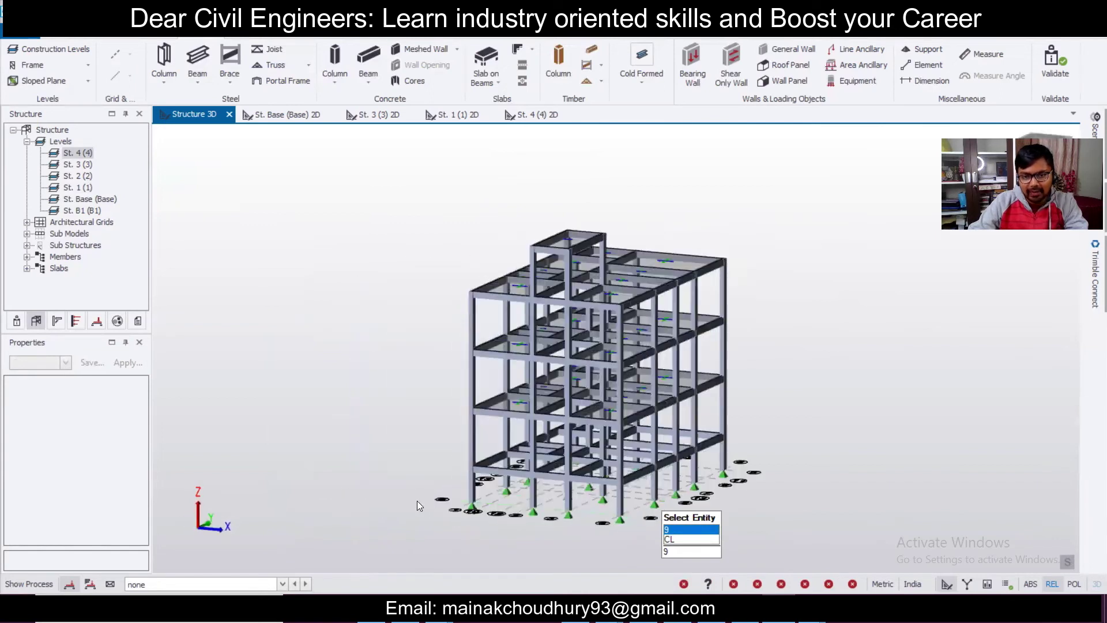
Step: Examine the lower storeys, base-level beams, columns and supports of the building from several sides in 3D
scroll(527, 471, up, 3)
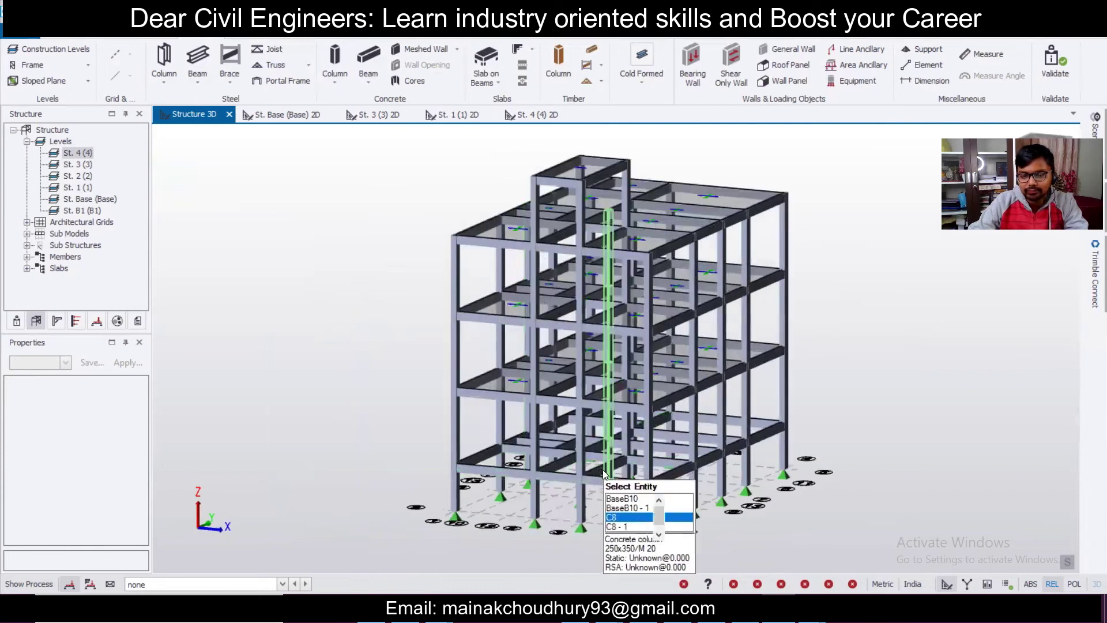
scroll(605, 456, up, 3)
middle_drag(694, 444, 704, 436)
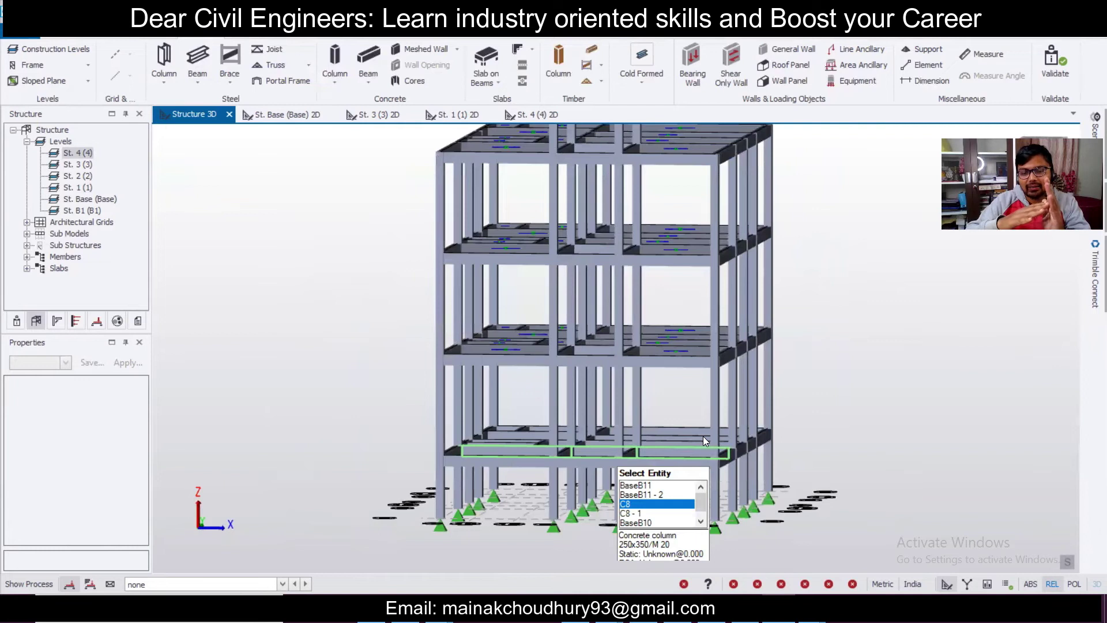
middle_drag(704, 436, 519, 427)
scroll(332, 435, up, 3)
scroll(331, 435, down, 3)
mouse_move(534, 490)
scroll(566, 489, up, 3)
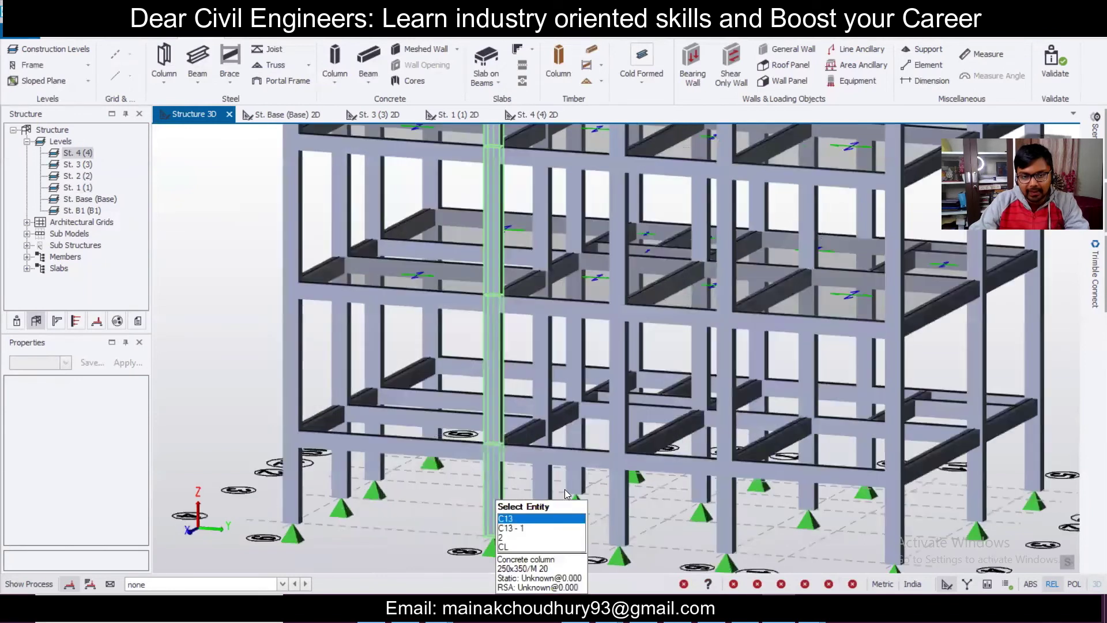
scroll(567, 493, up, 4)
mouse_move(569, 498)
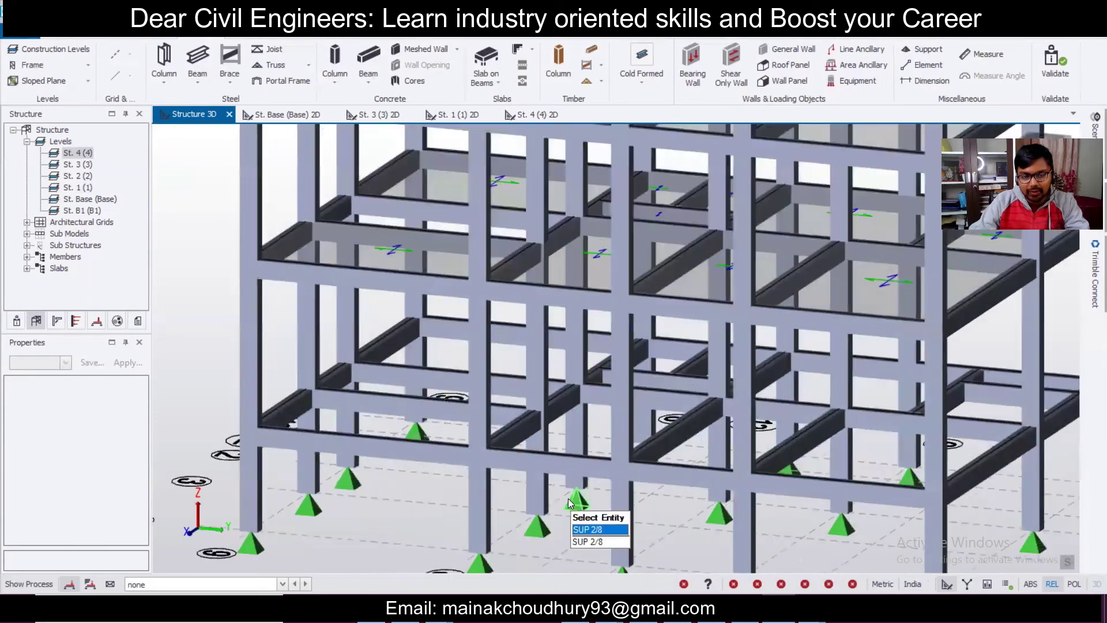
scroll(569, 499, down, 4)
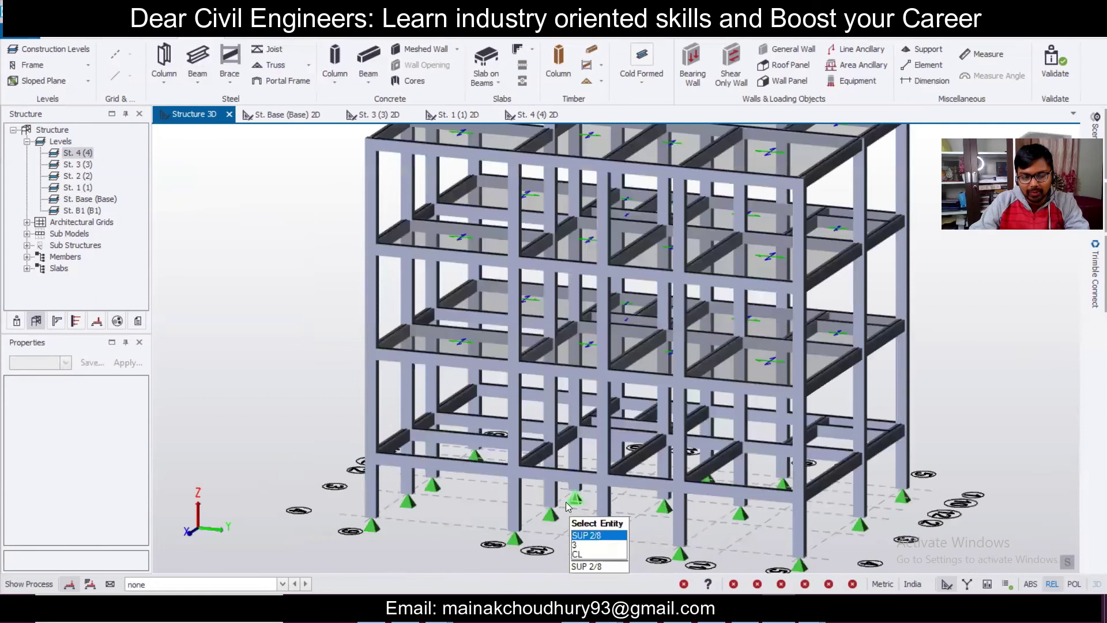
mouse_move(551, 473)
middle_drag(549, 466, 532, 414)
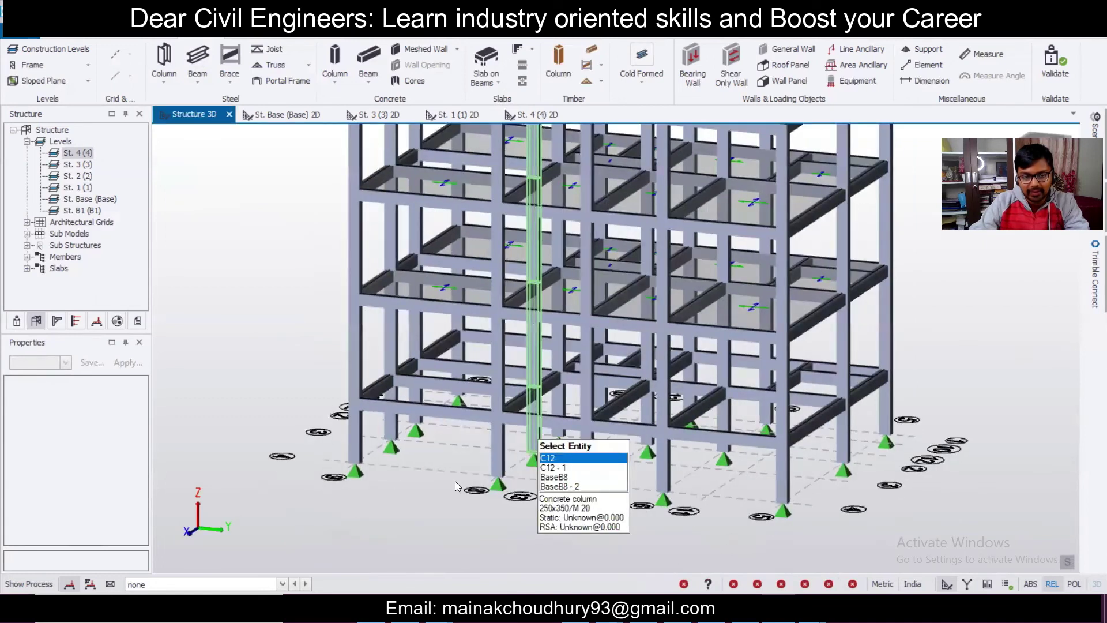
scroll(455, 481, down, 4)
shift+middle_drag(455, 481, 524, 466)
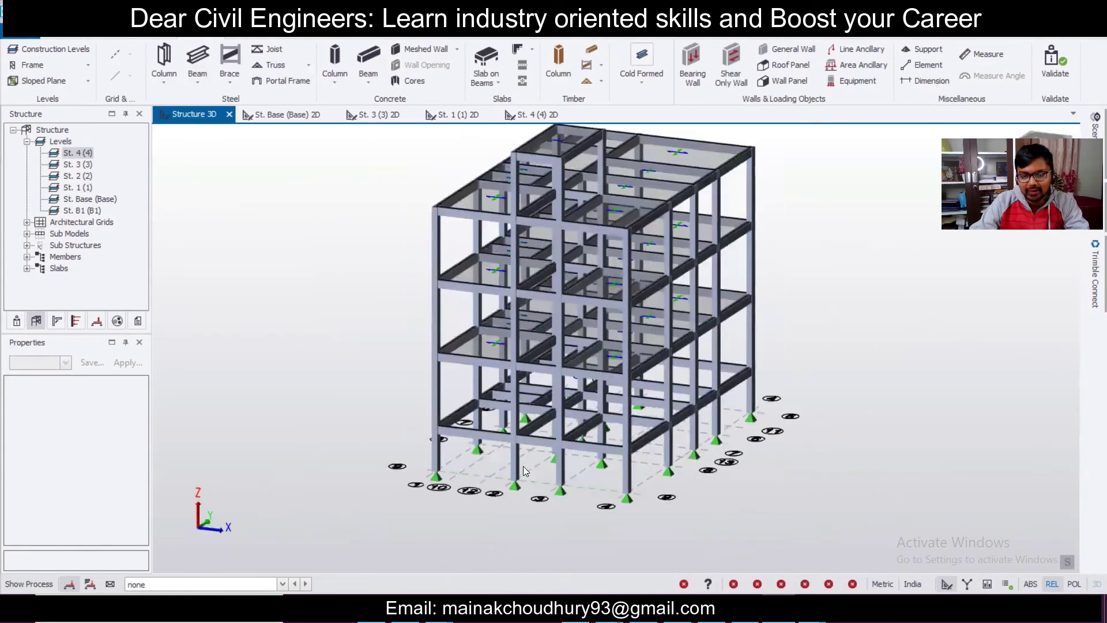
shift+middle_drag(668, 474, 555, 447)
mouse_move(527, 434)
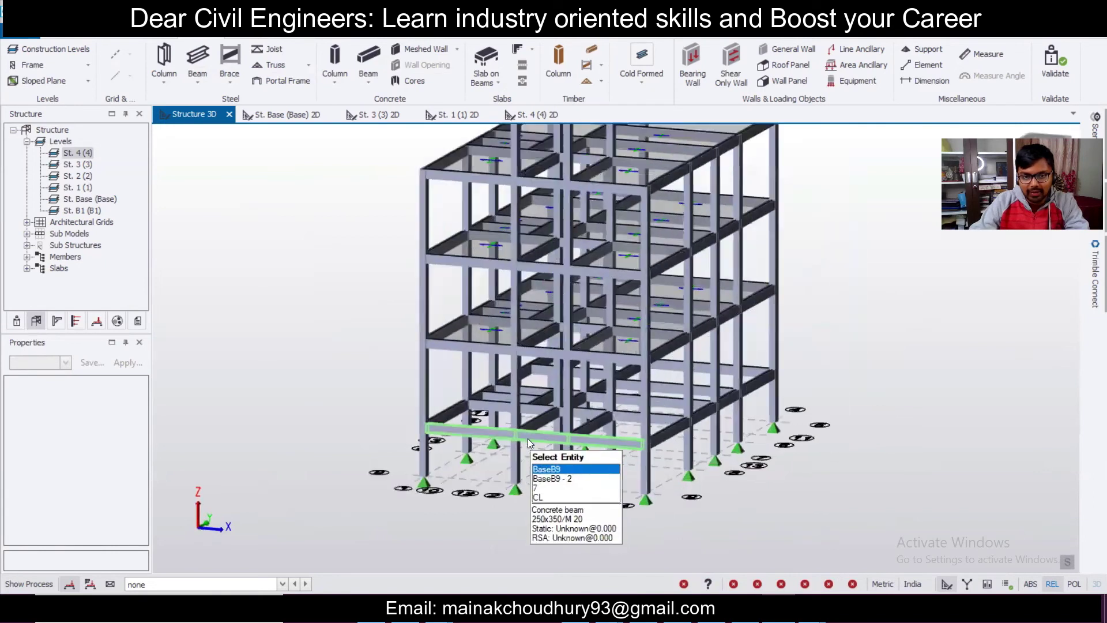
scroll(536, 429, up, 3)
mouse_move(611, 366)
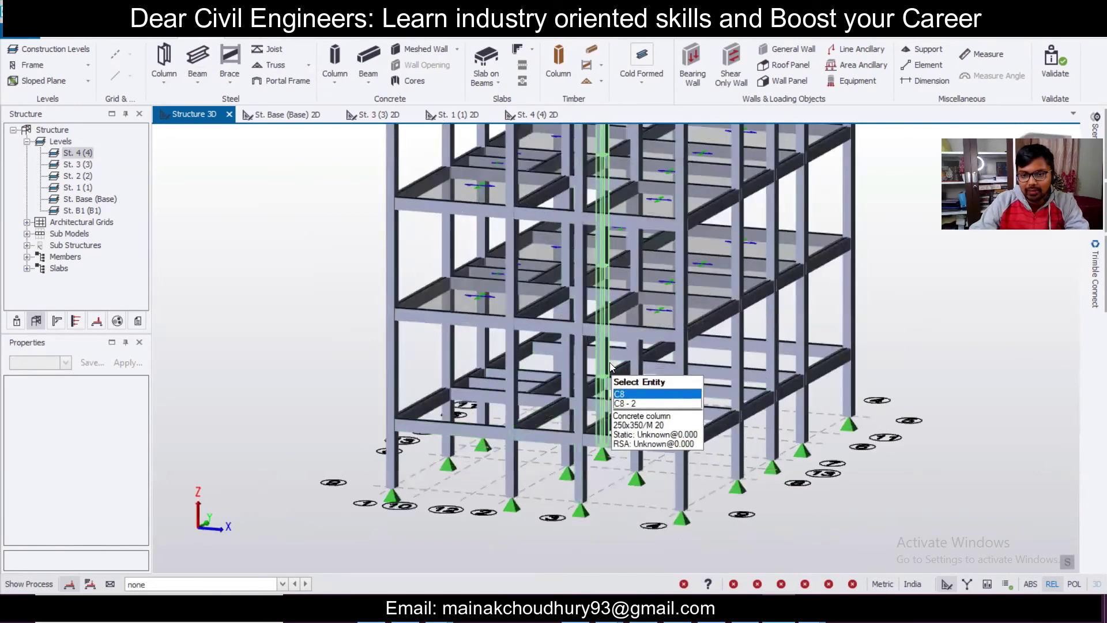
scroll(556, 478, down, 3)
shift+middle_drag(556, 477, 620, 497)
scroll(621, 497, up, 3)
mouse_move(620, 497)
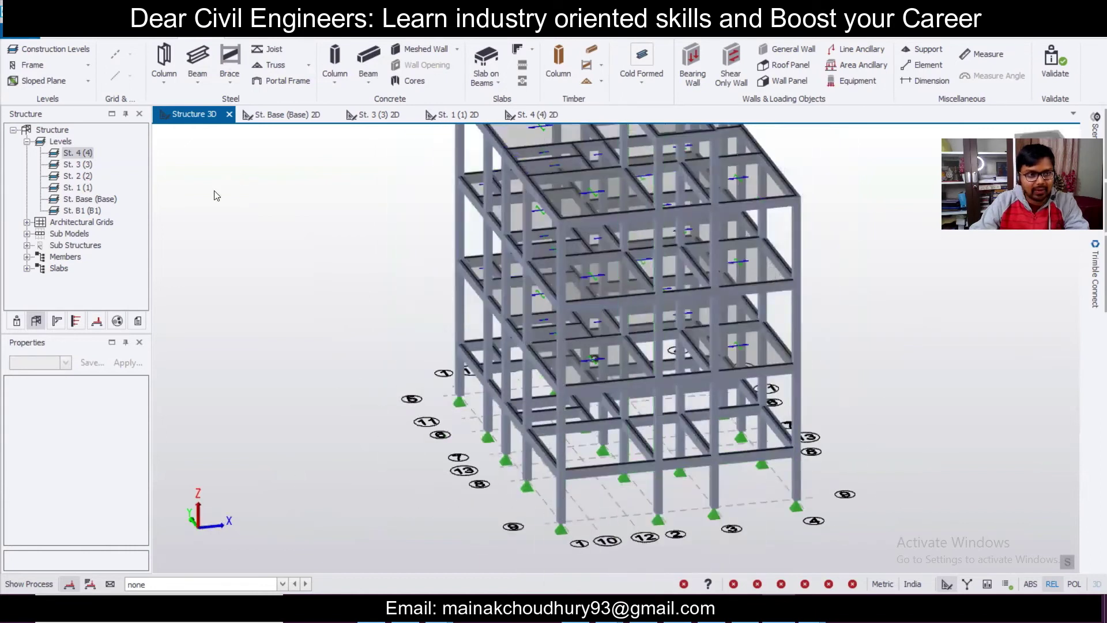
Step: Create a frame along grid line 8 of the building
click(60, 67)
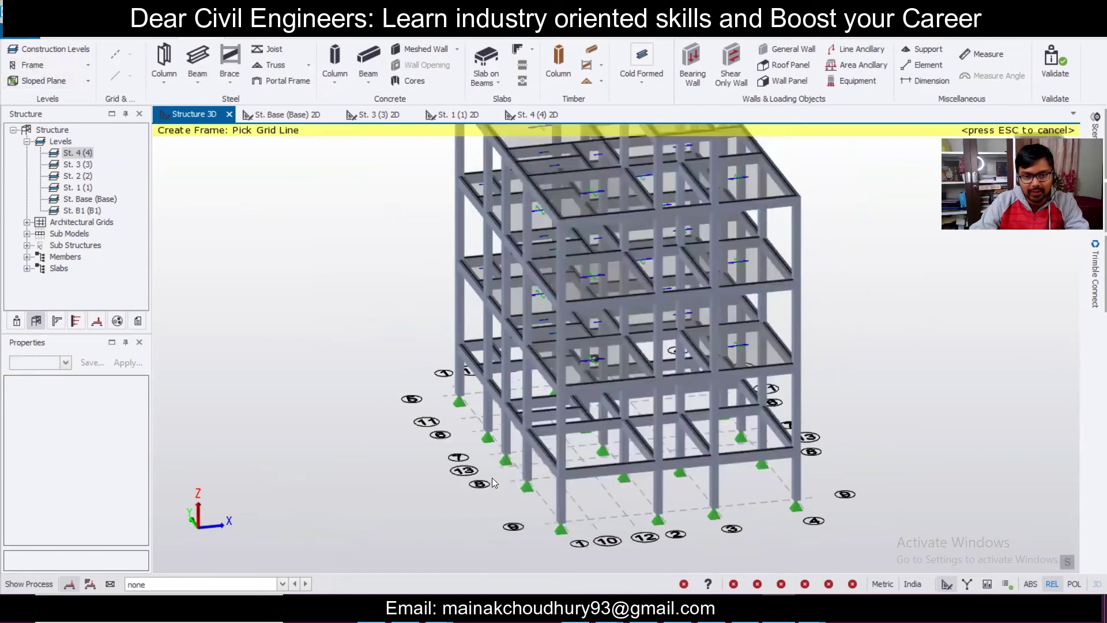
mouse_move(513, 480)
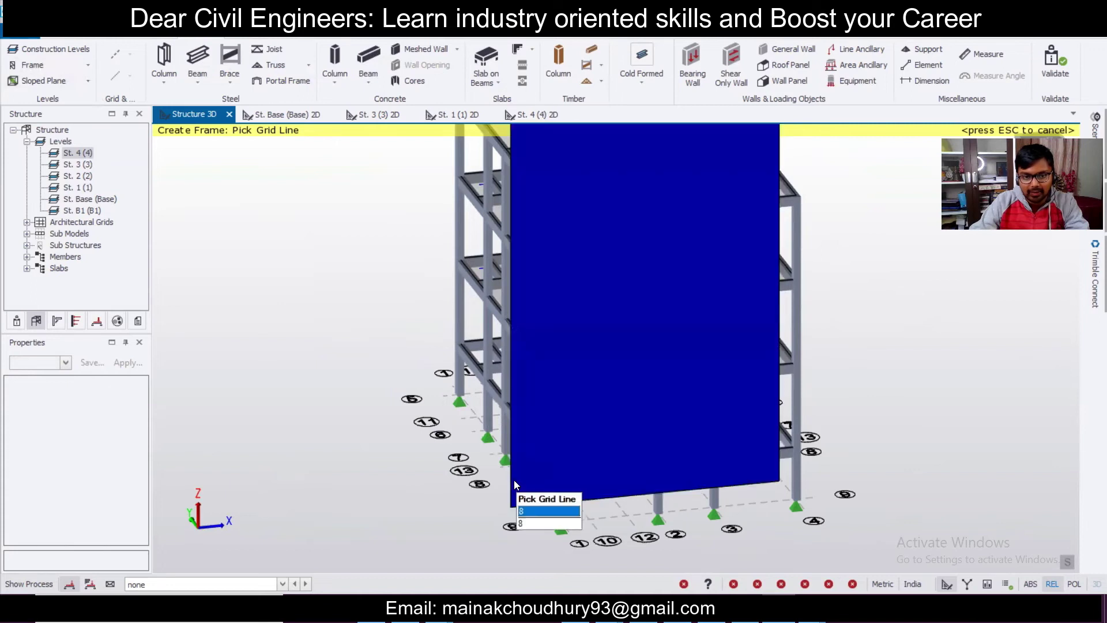
click(515, 485)
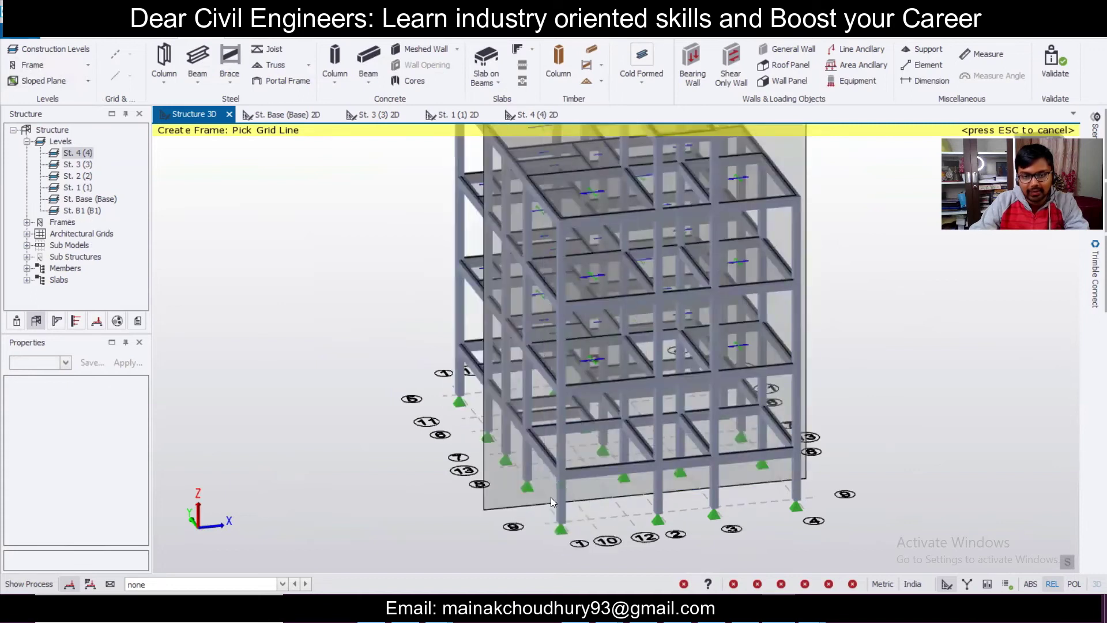
key(Escape)
Step: Open the 2D view of frame FRM 8 from the Frames group of the structure tree
click(27, 223)
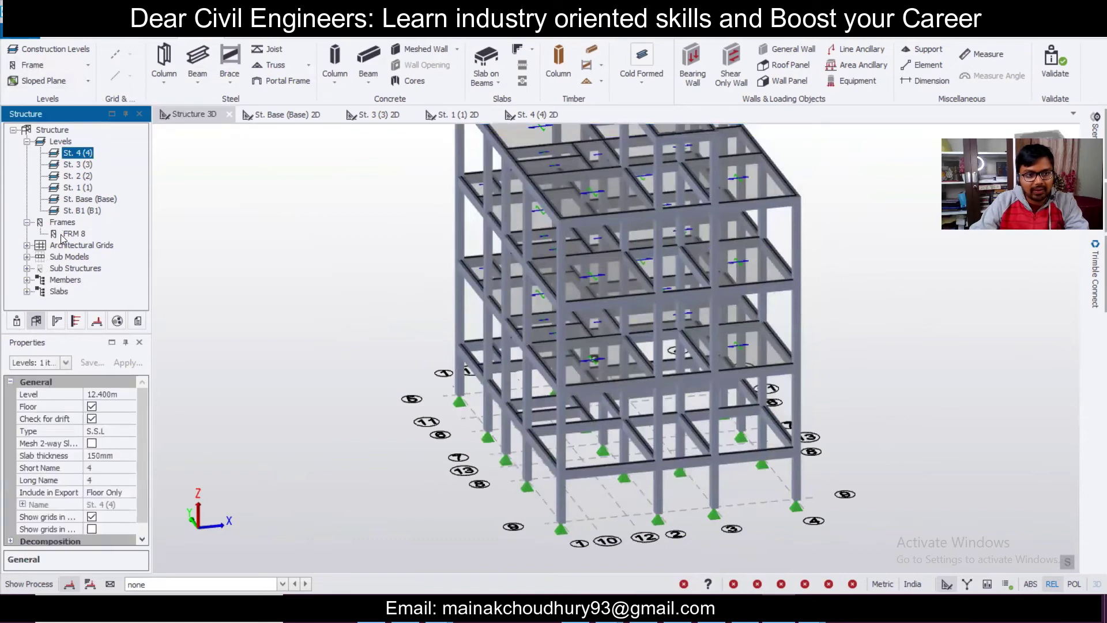
double_click(61, 234)
scroll(632, 403, down, 3)
mouse_move(573, 375)
scroll(587, 364, down, 2)
scroll(587, 364, up, 3)
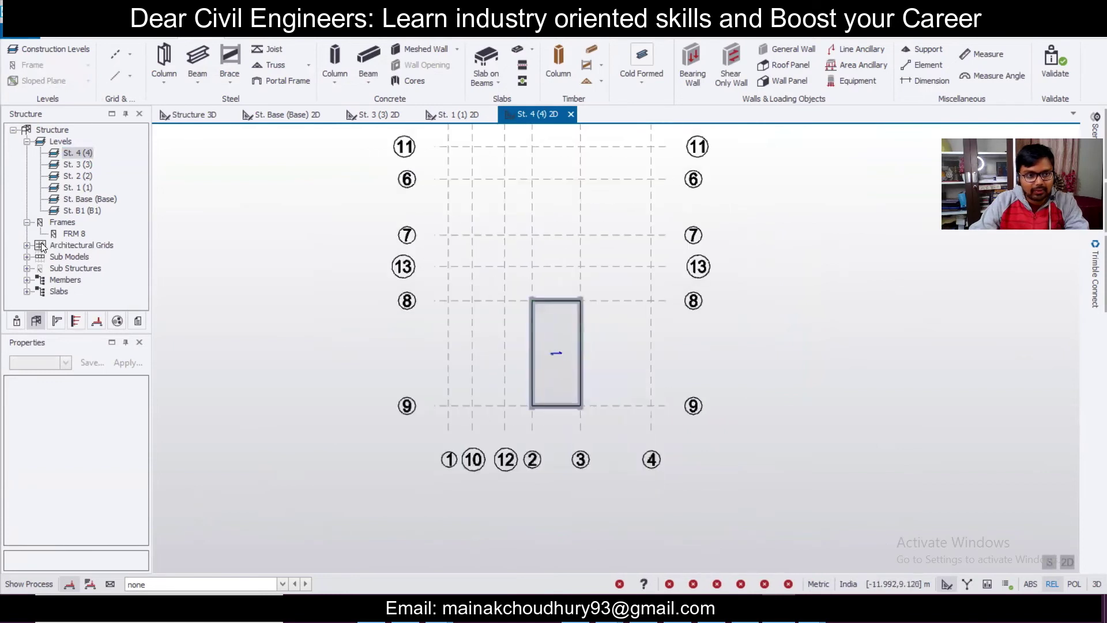
double_click(66, 234)
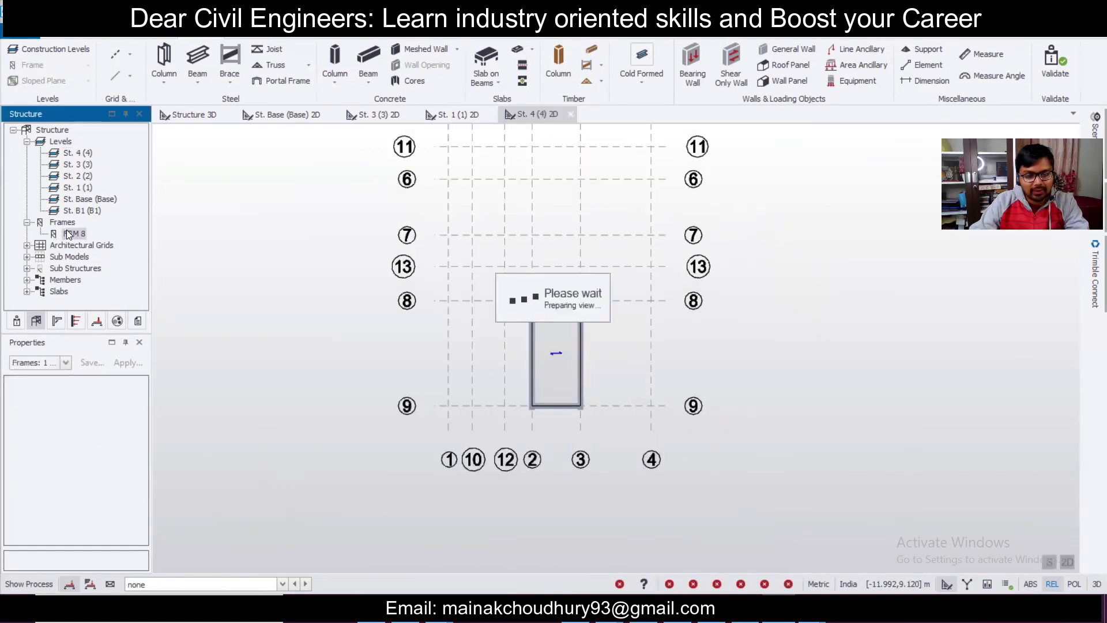
scroll(670, 438, up, 4)
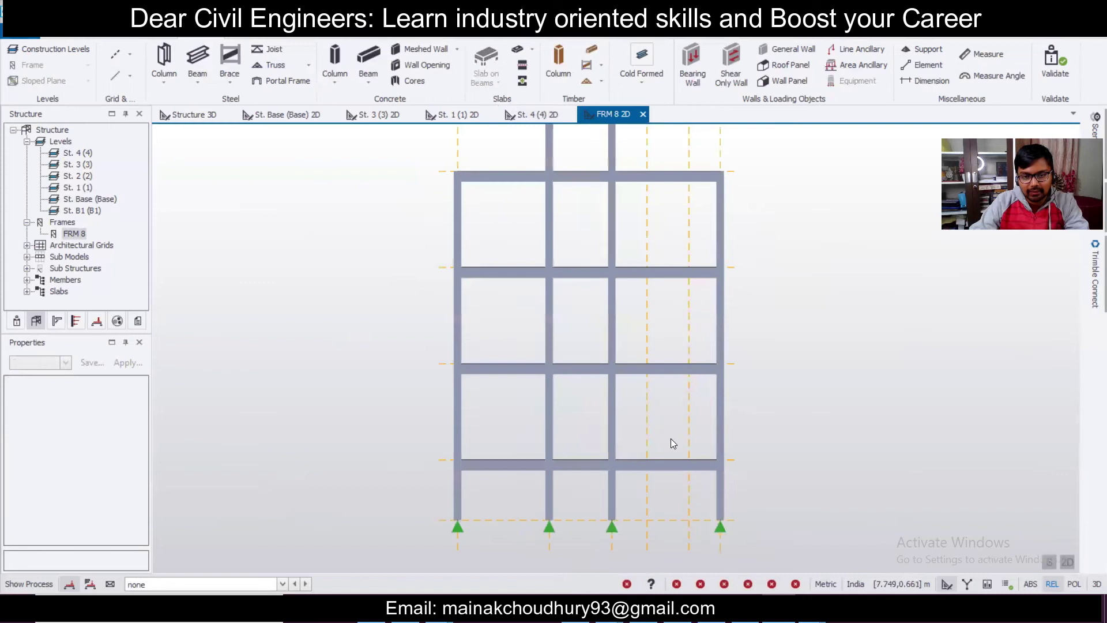
scroll(667, 441, up, 1)
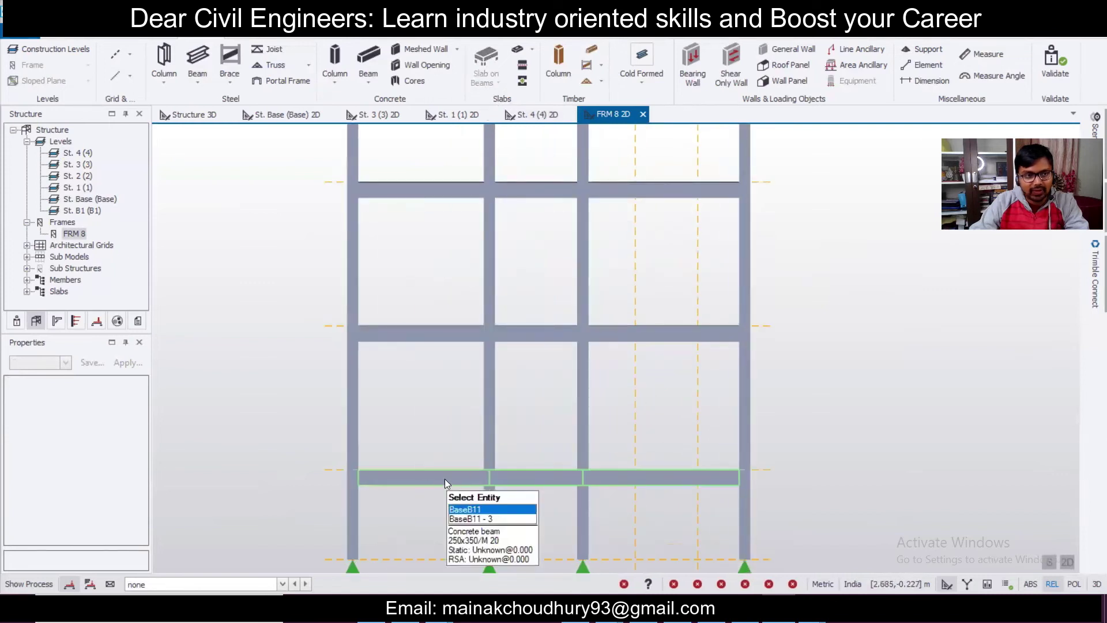
Step: Add a quick parallel construction line 1.6 m above the base level line in the grid 8 frame
click(131, 76)
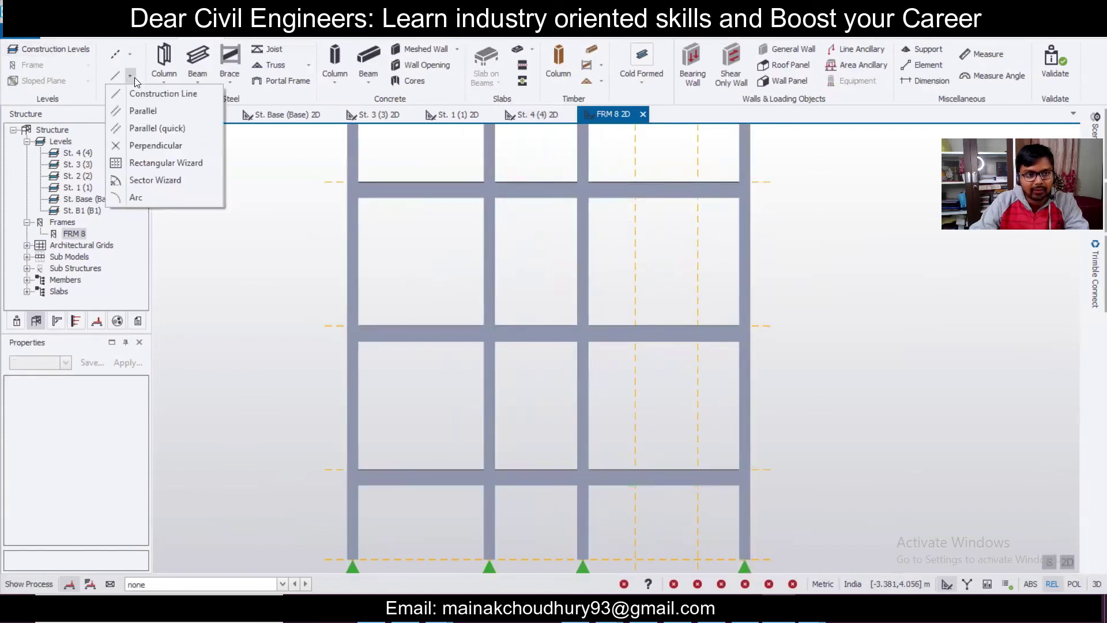
click(154, 133)
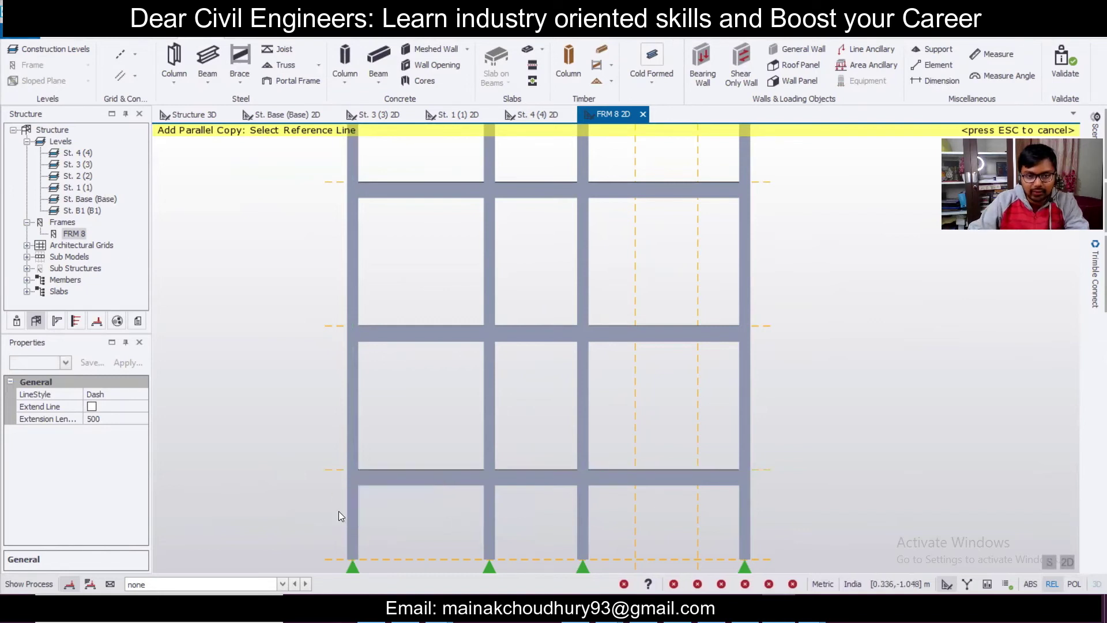
click(334, 469)
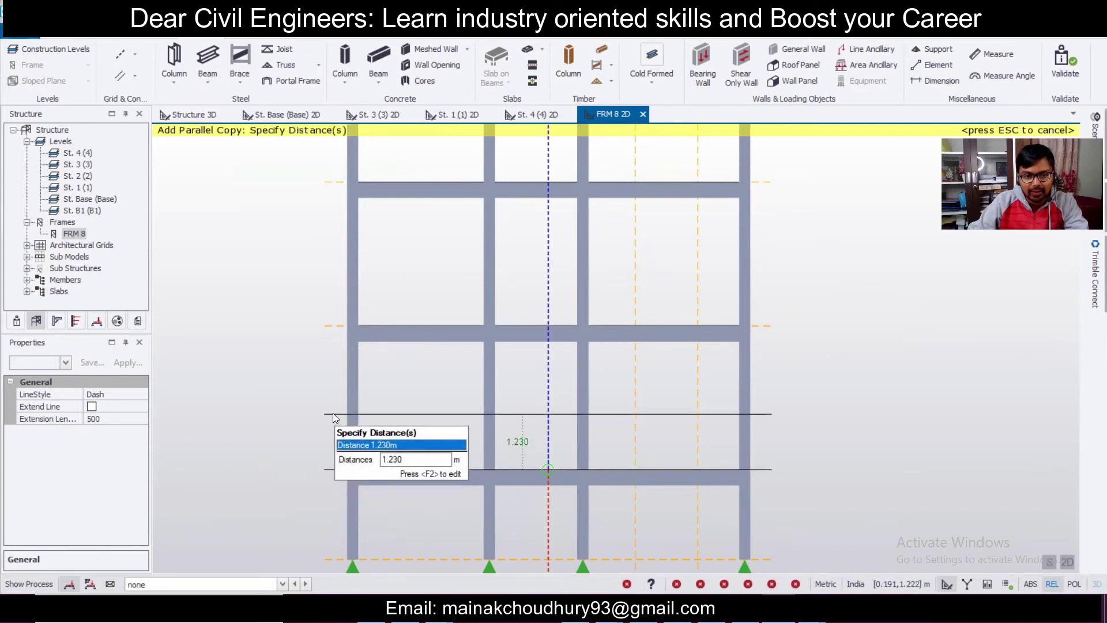
key(F2)
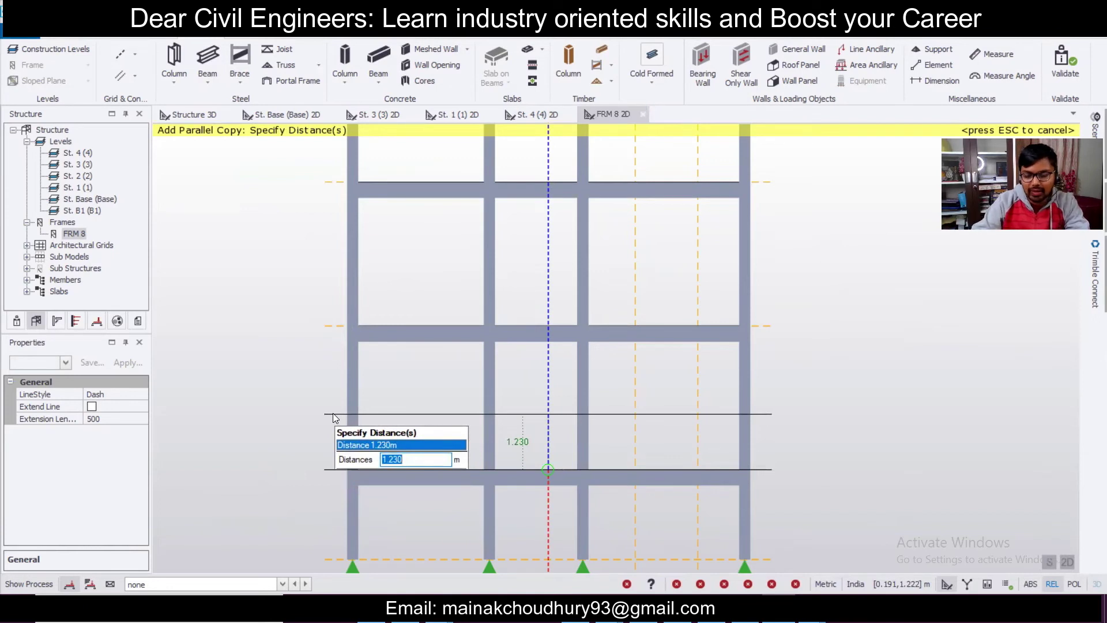
text(1.6)
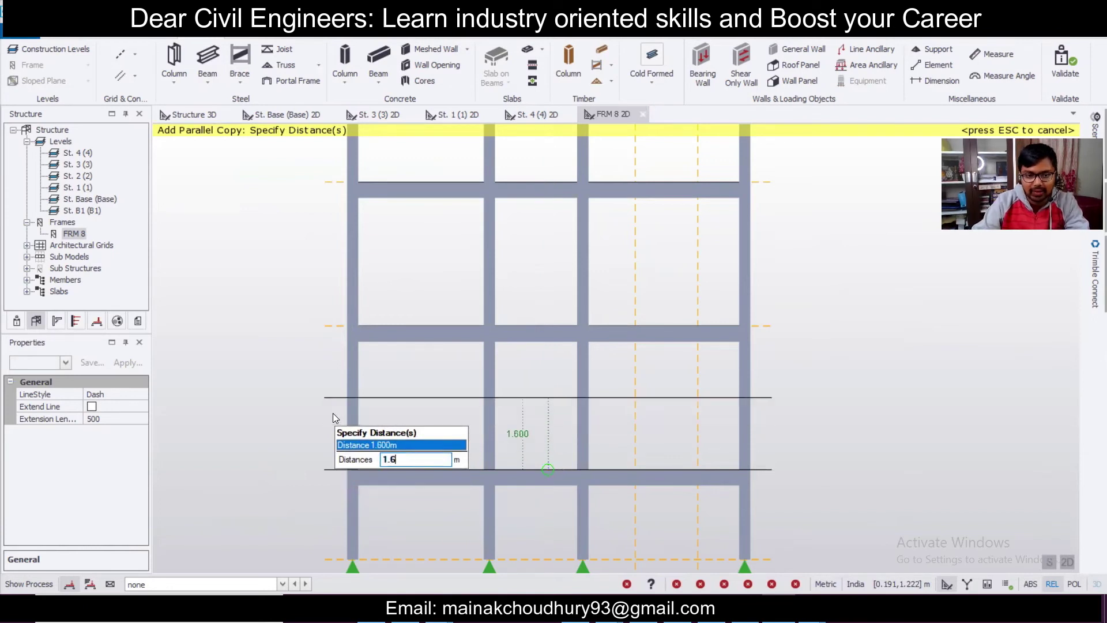
key(Return)
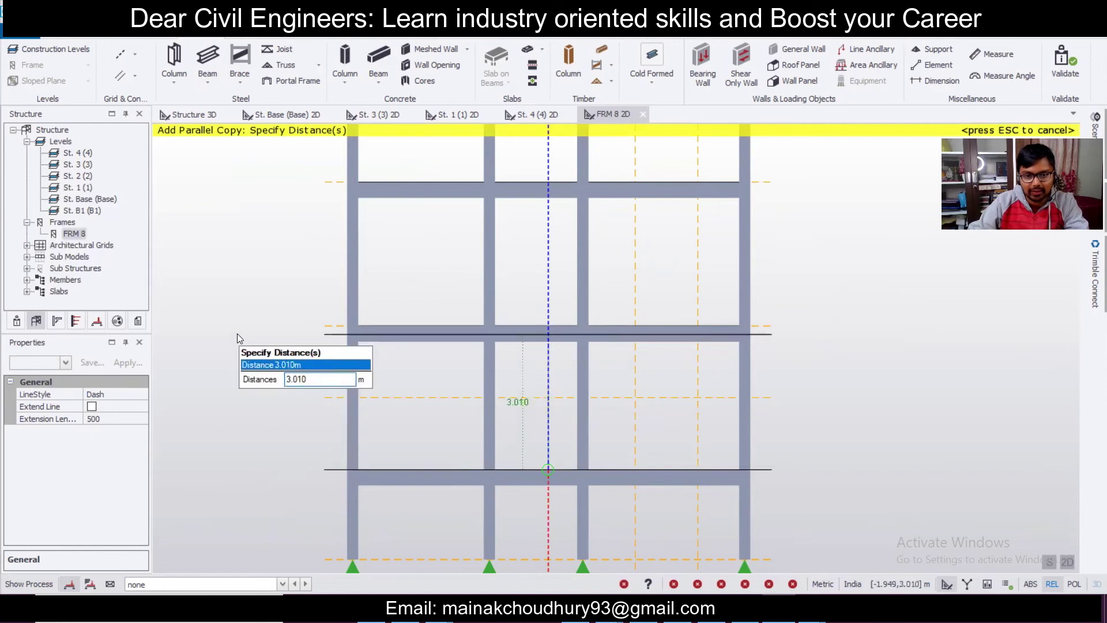
key(Escape)
Step: Add a parallel construction line 1.6 m above the level 1 line in the grid 8 frame
click(334, 326)
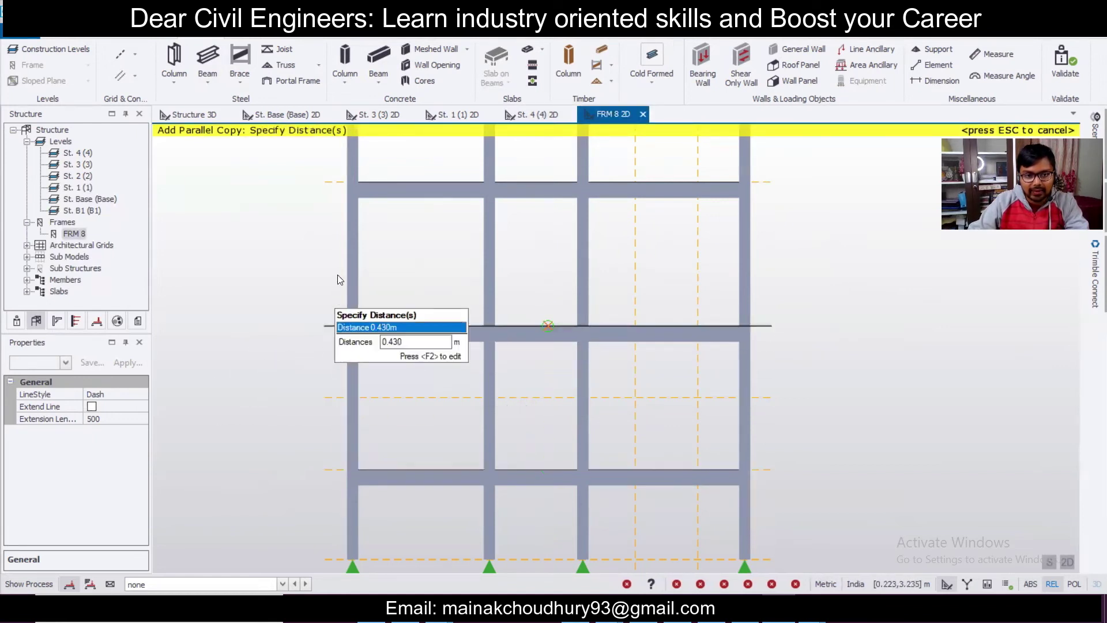
key(F2)
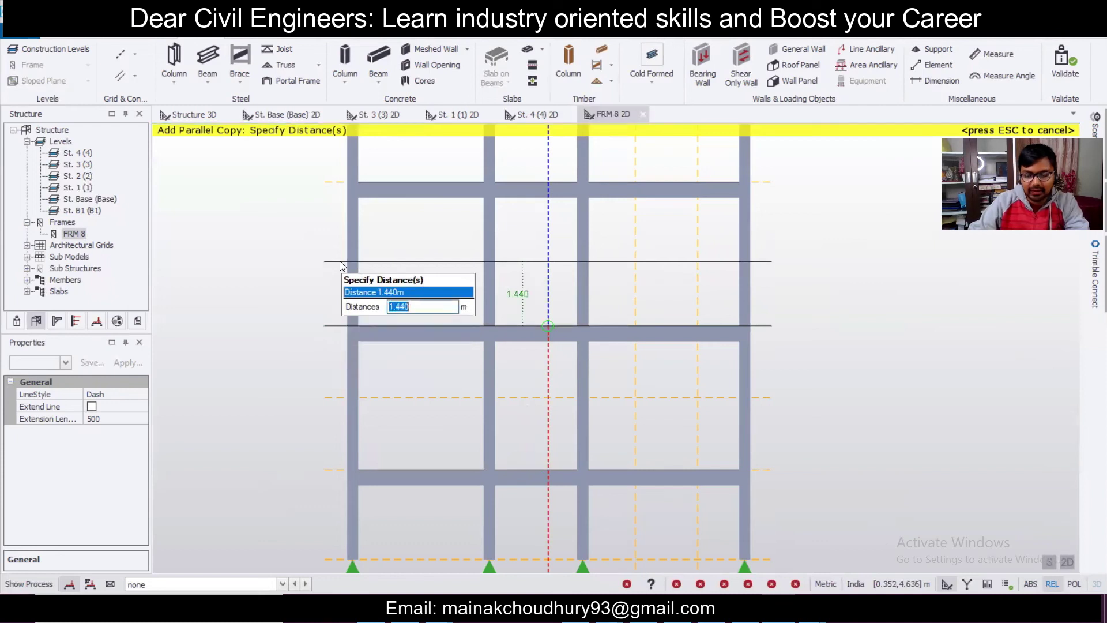
text(1.6)
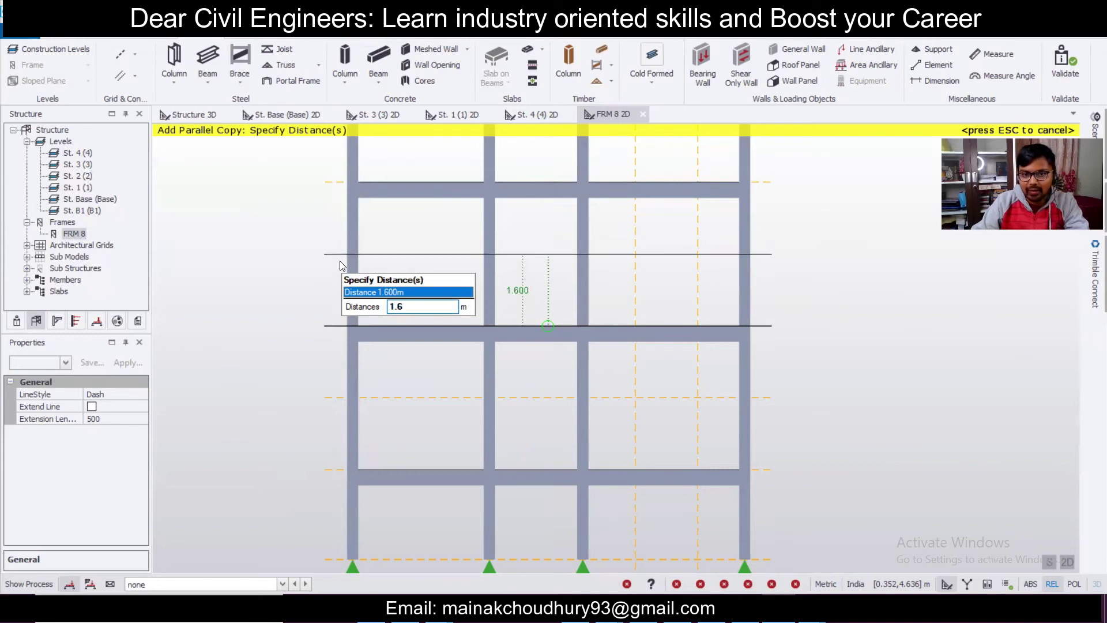
key(Return)
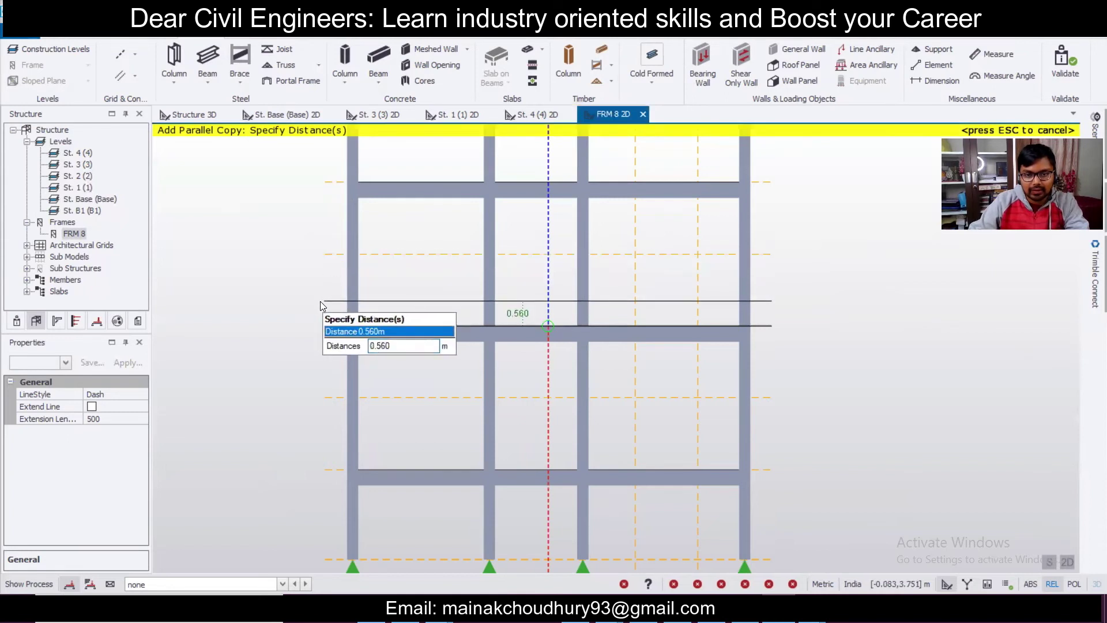
key(Escape)
Step: Add a parallel construction line 1.6 m above the level 2 line in the grid 8 frame
scroll(325, 312, down, 1)
scroll(278, 458, up, 2)
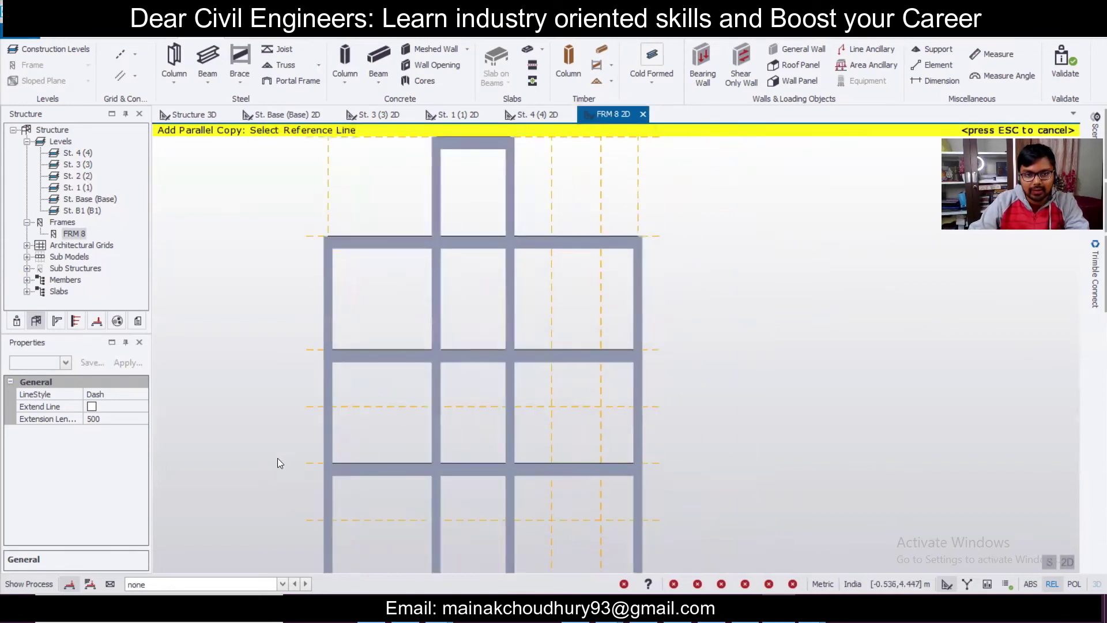
click(303, 393)
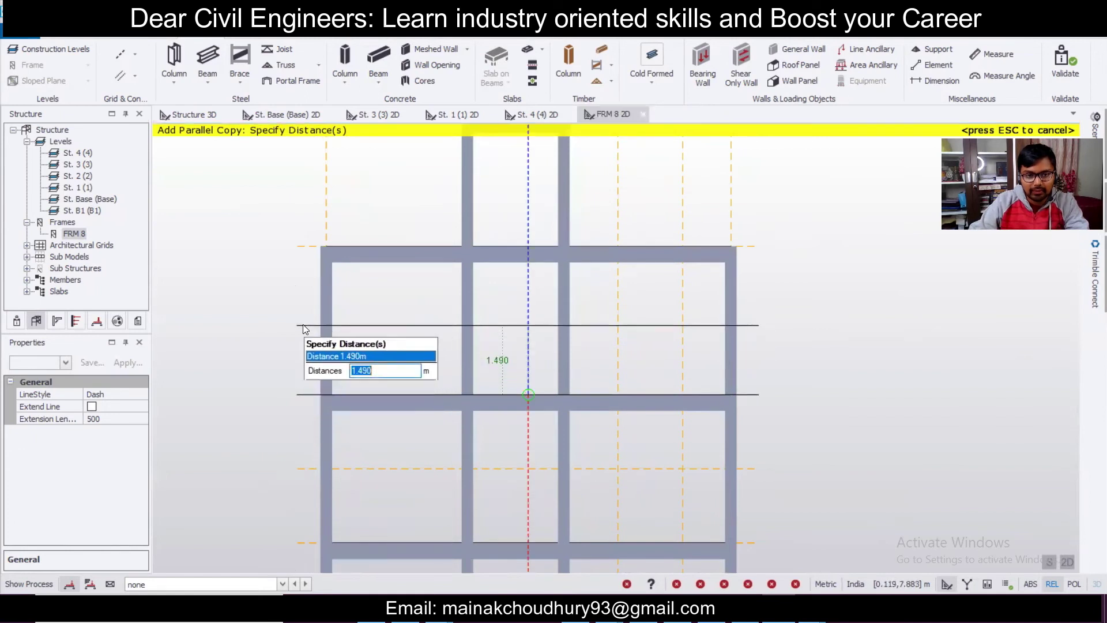
text(1.6)
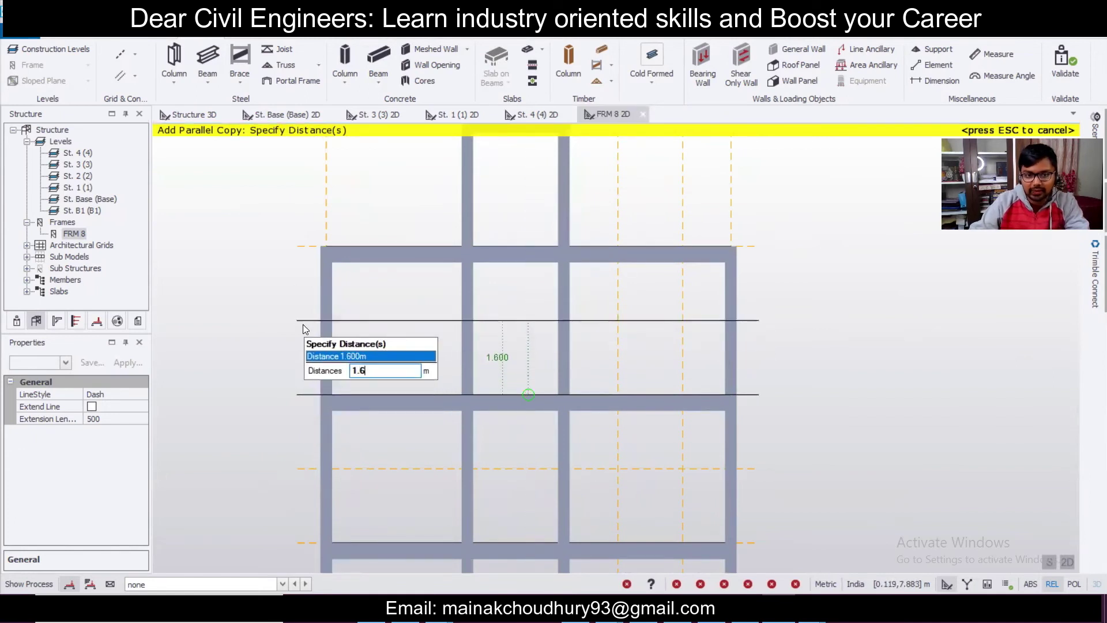
key(Return)
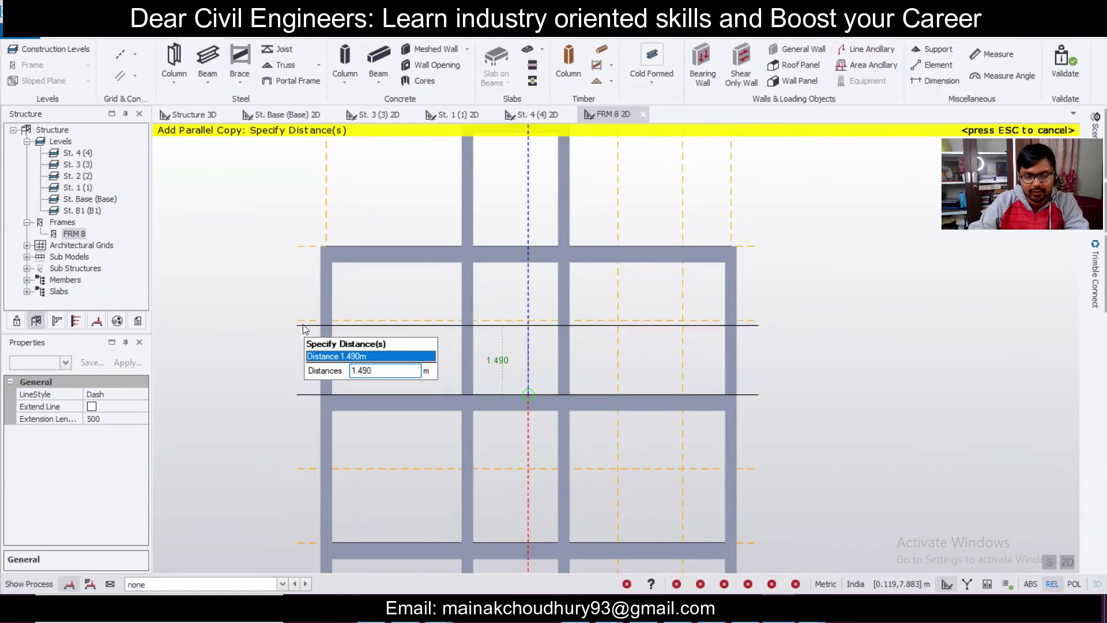
scroll(358, 331, down, 3)
key(Return)
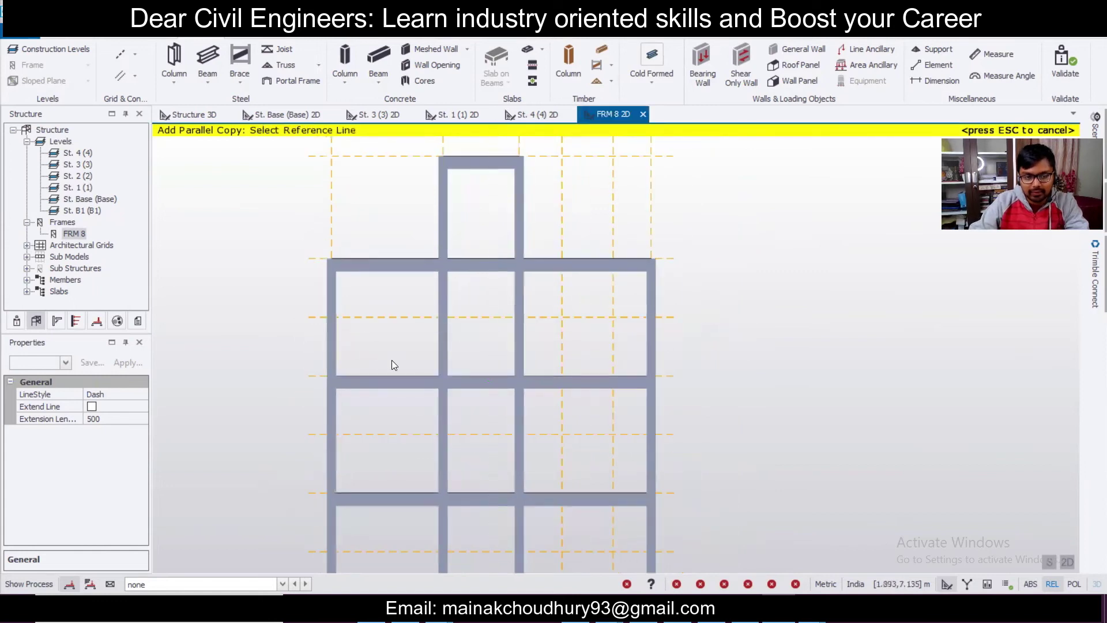
Step: Review the full grid 8 frame, check the building in 3D, and return to the FRM 8 2D view
scroll(413, 361, down, 1)
scroll(414, 358, down, 2)
scroll(414, 358, up, 1)
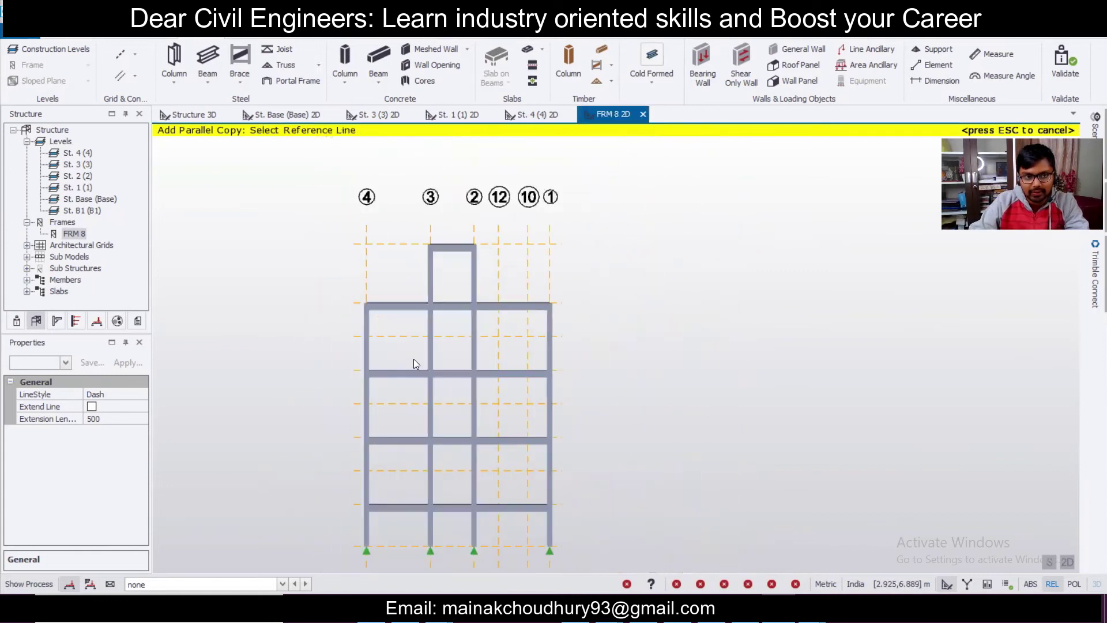
click(187, 114)
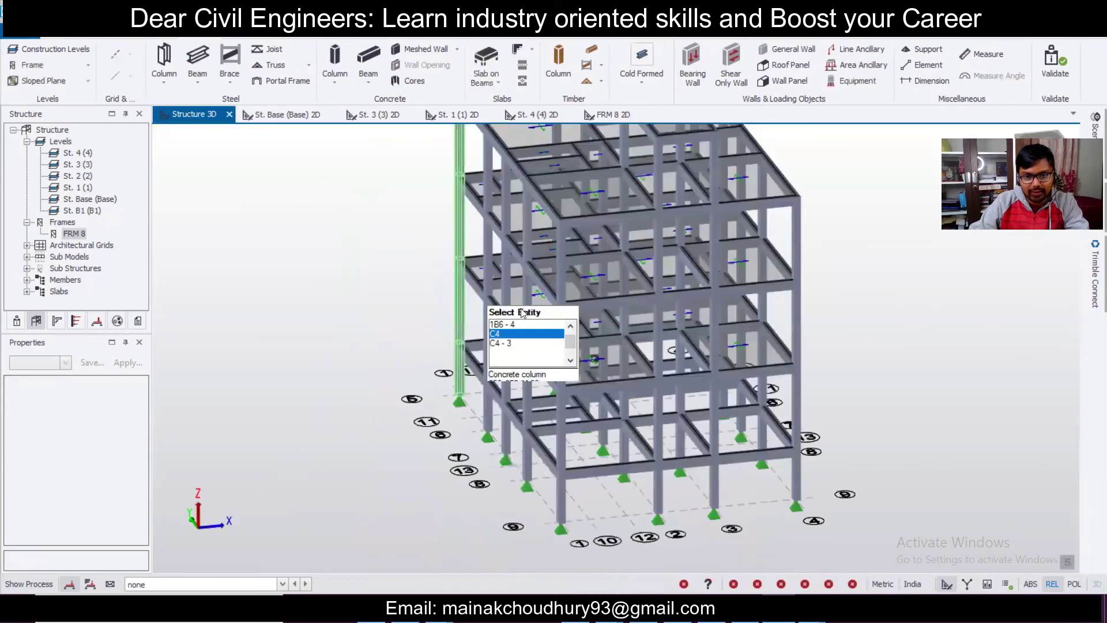
middle_drag(841, 417, 616, 140)
click(614, 116)
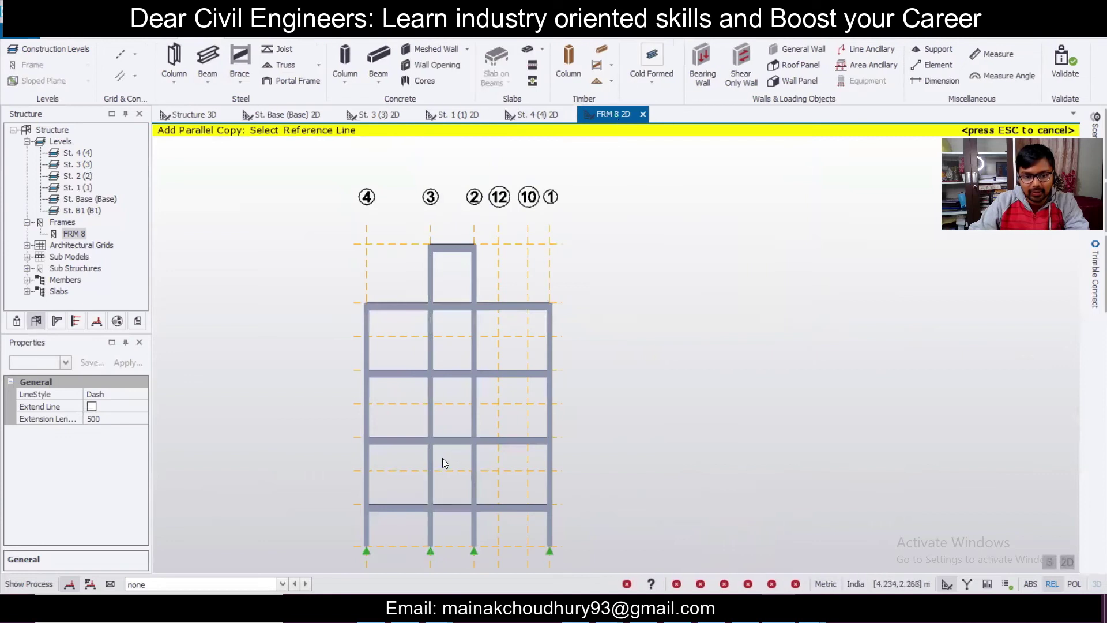
Step: Place cast-in-place concrete beams between grids 3 and 2 along the three mid-storey construction lines of the grid 8 frame
scroll(459, 488, up, 3)
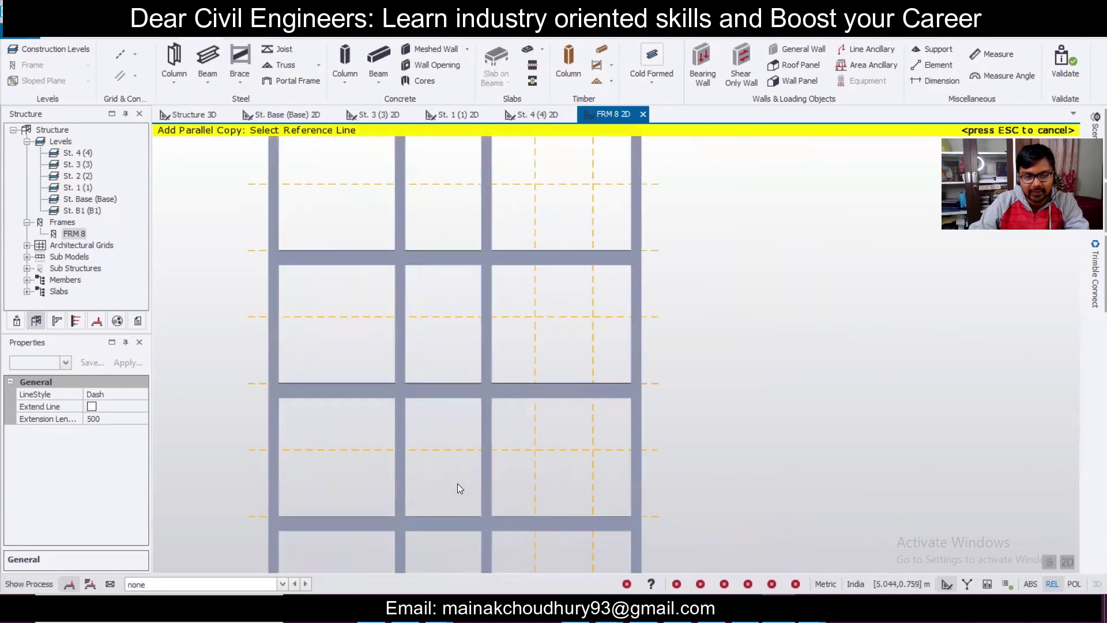
click(383, 58)
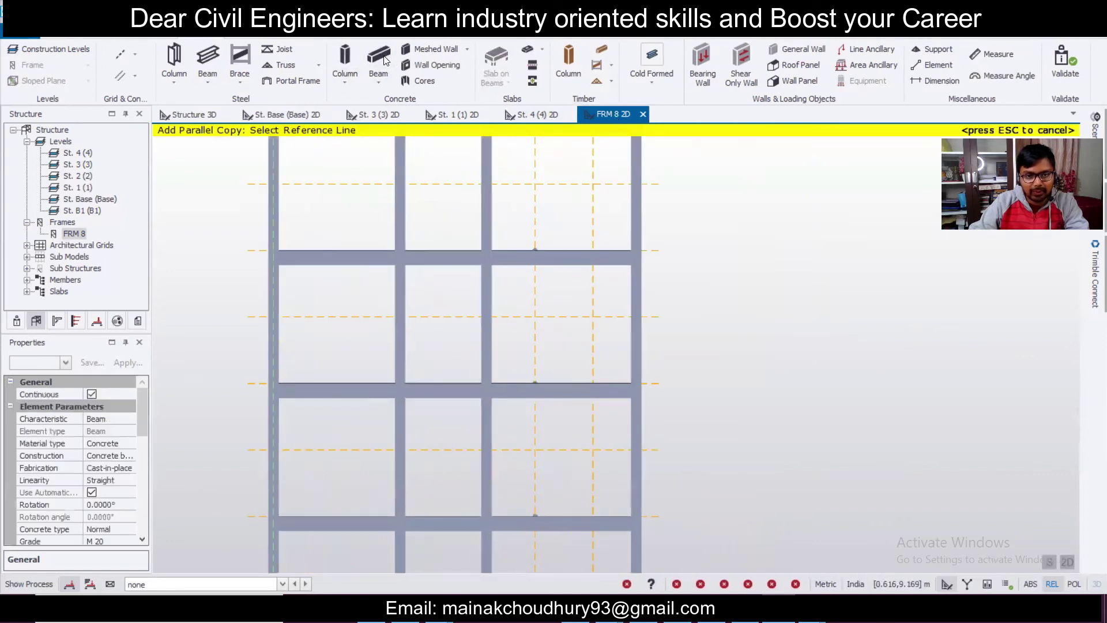
click(401, 450)
click(486, 450)
key(Escape)
click(400, 317)
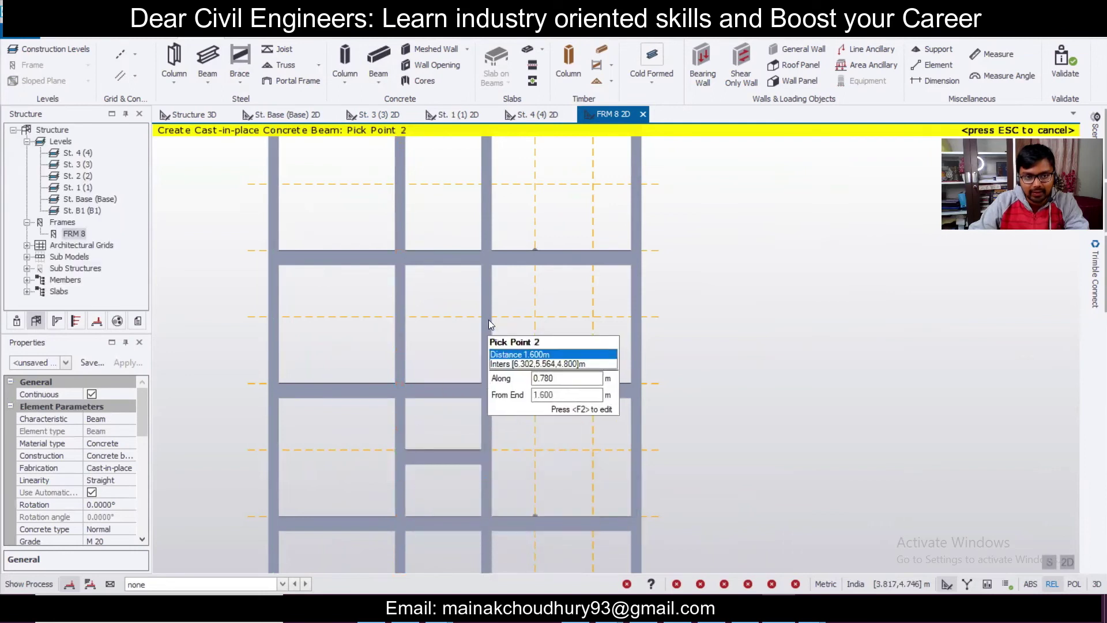
key(Escape)
click(402, 272)
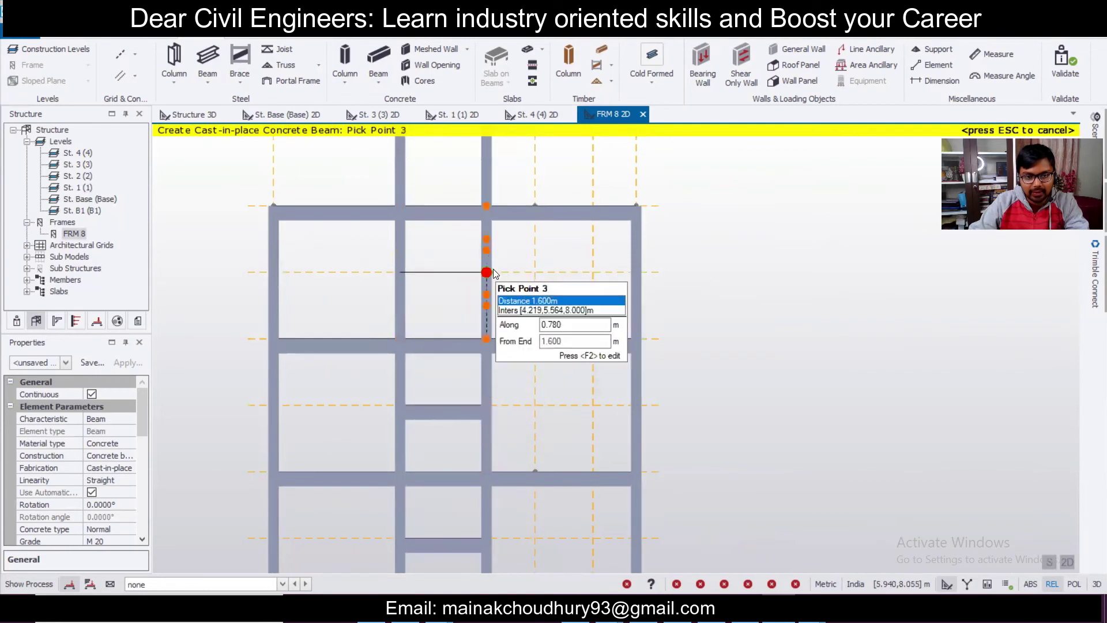
key(Escape)
Step: Open the 3D structure view and examine the mid-storey beams on the grid 8 frame from the side
click(197, 115)
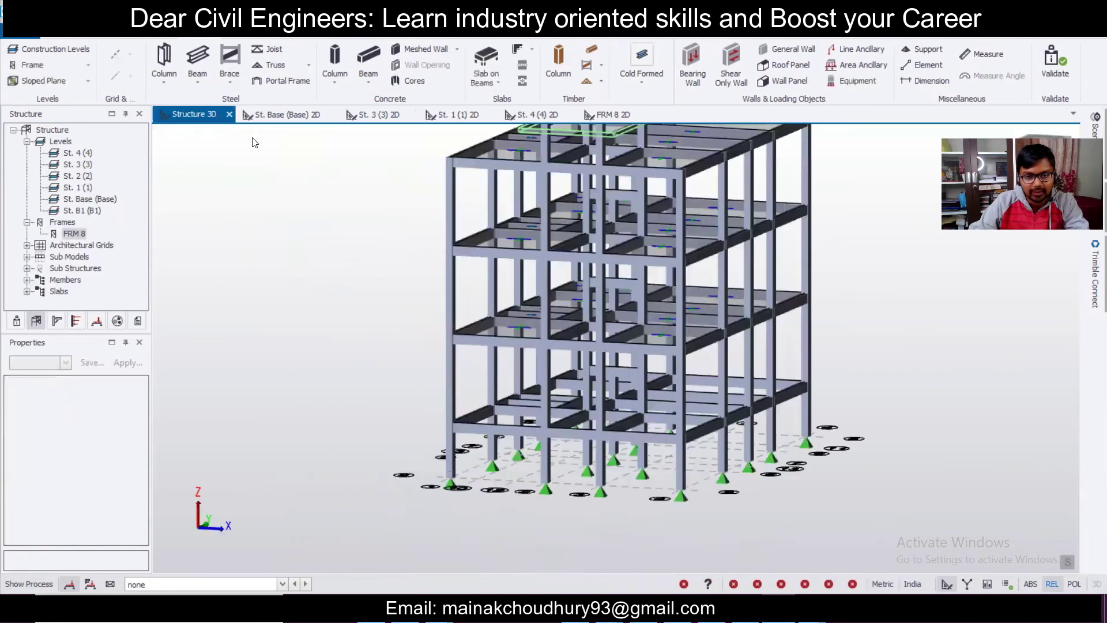
middle_drag(901, 378, 766, 369)
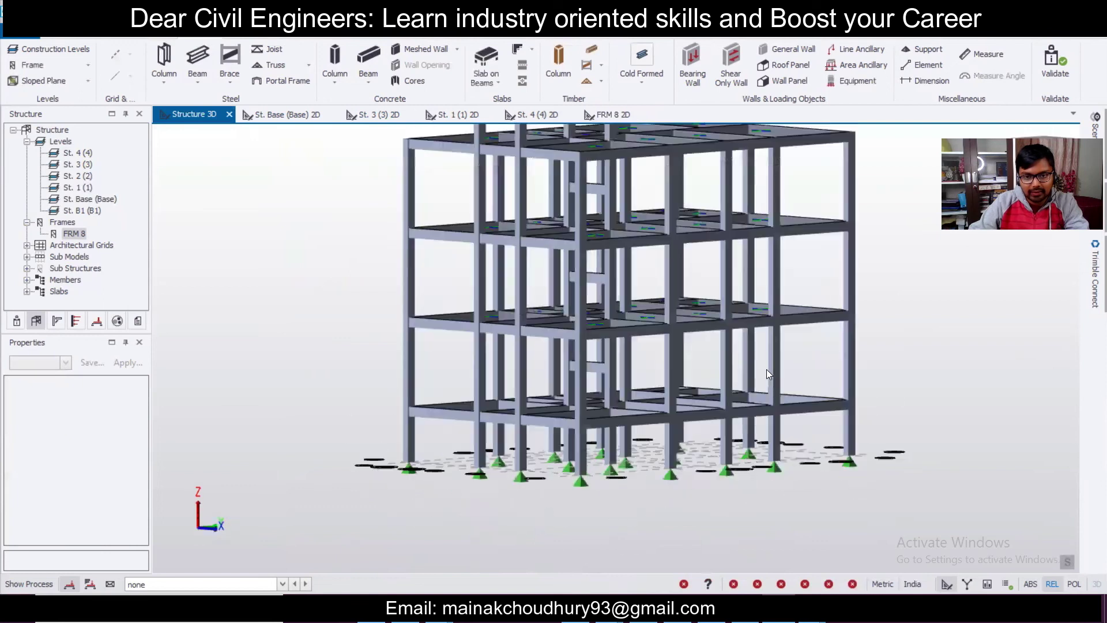
scroll(562, 487, up, 3)
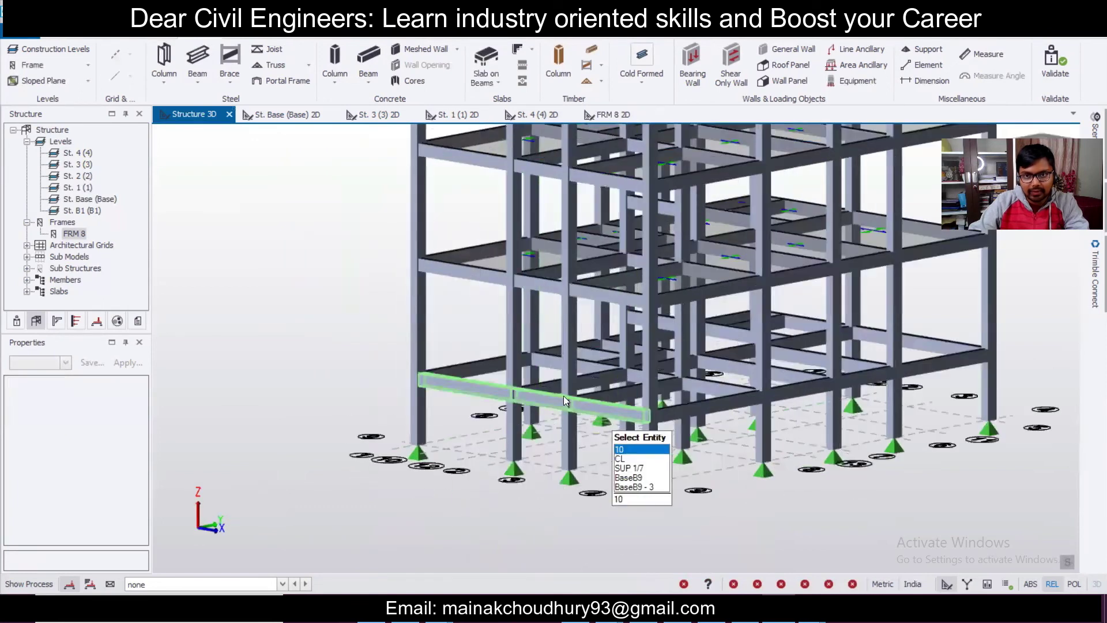
click(71, 36)
click(180, 35)
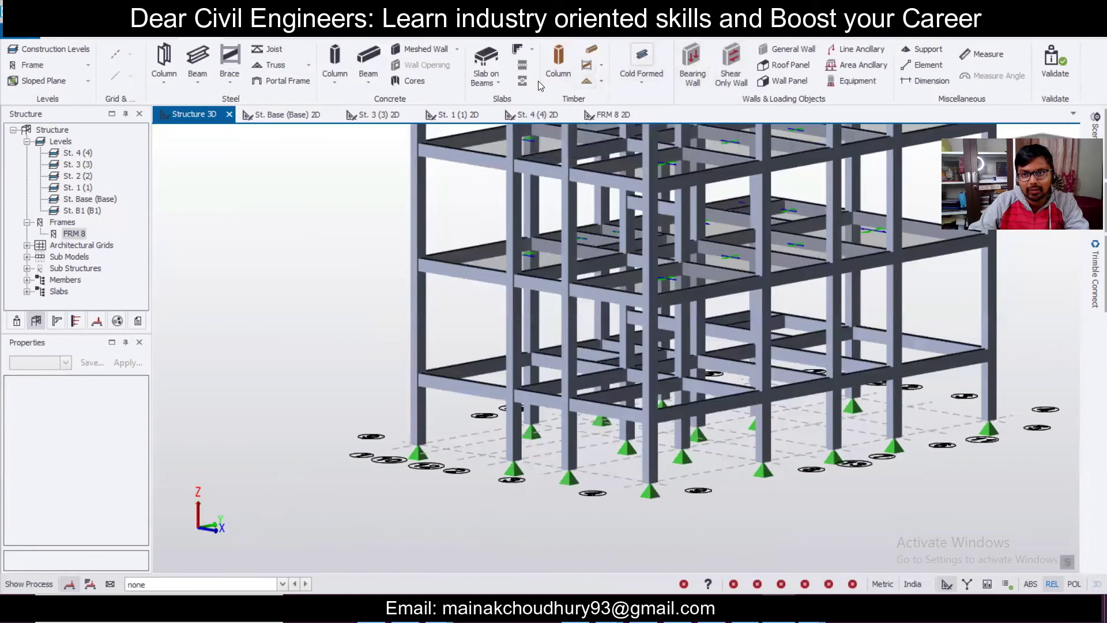
mouse_move(684, 151)
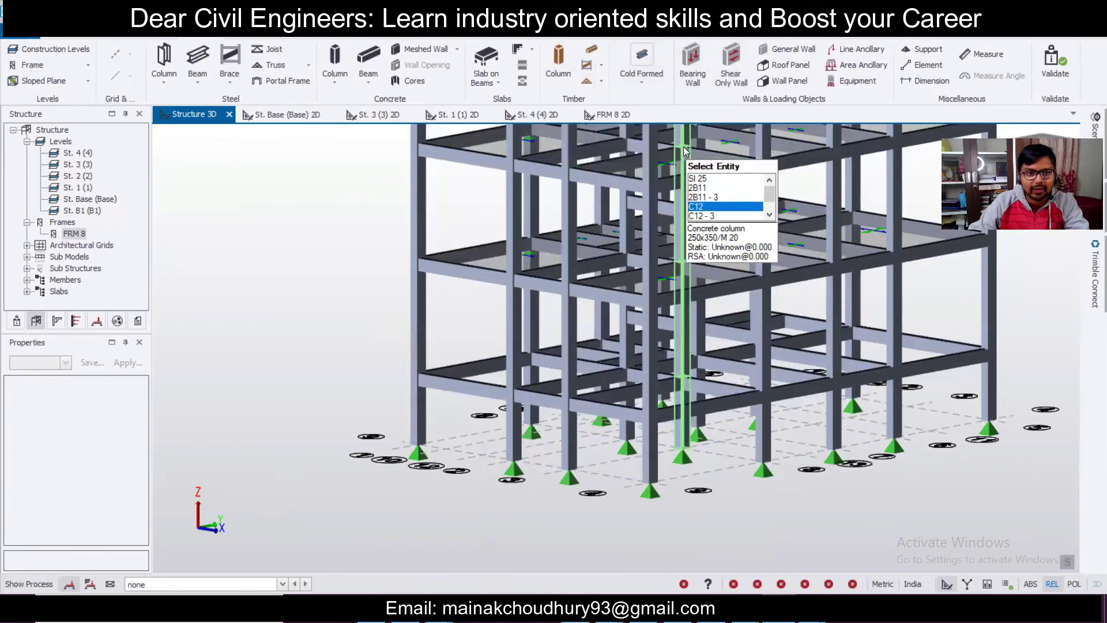
Step: Create an inclined flat slab over grids 2–3, from the grid 2 half of the base-level grid 9 beam to the lowest mid-storey beam
click(500, 83)
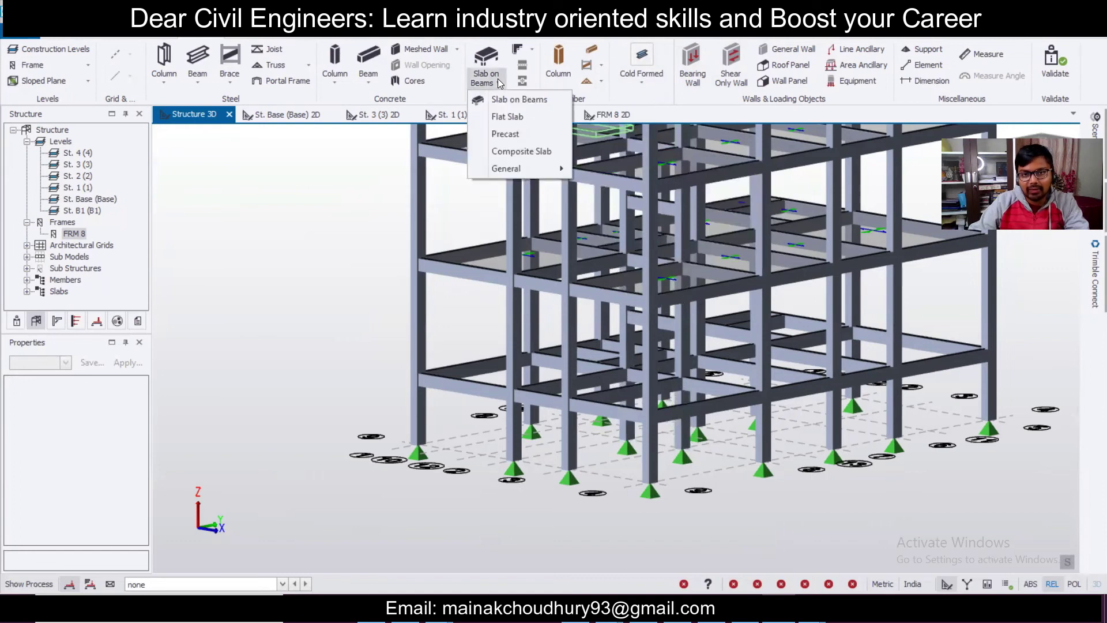
click(514, 117)
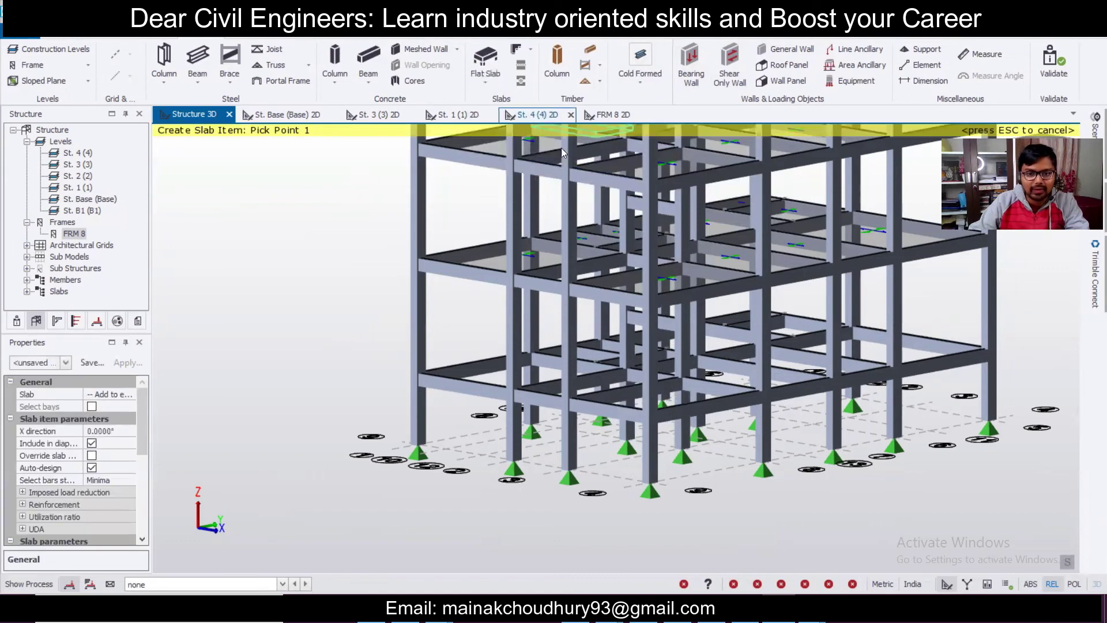
middle_drag(477, 425, 623, 419)
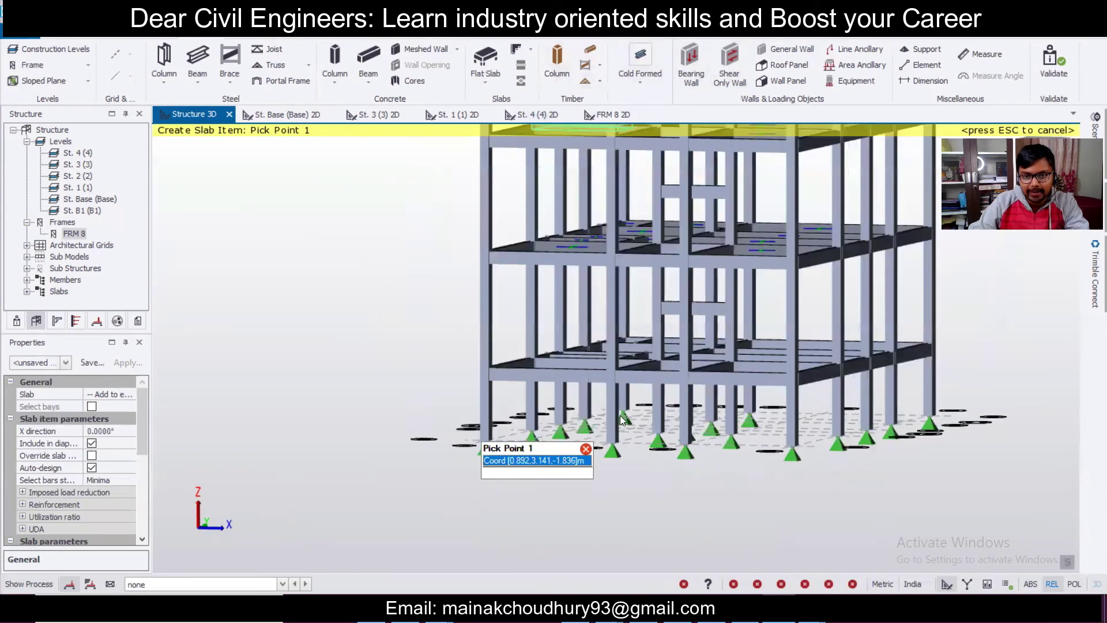
scroll(645, 386, up, 5)
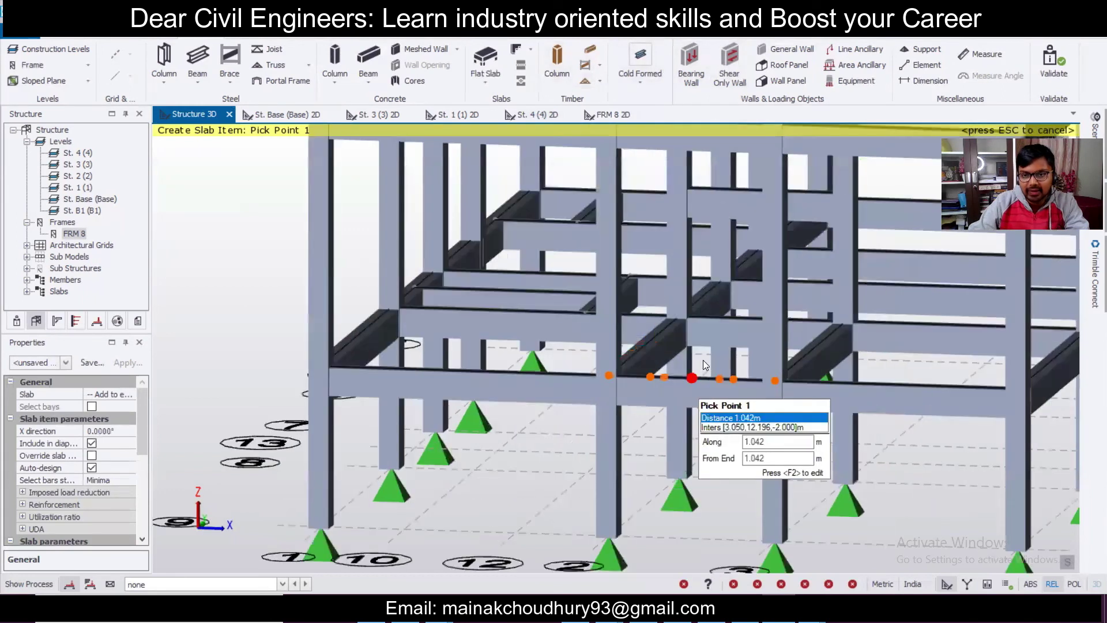
scroll(755, 378, down, 3)
scroll(777, 400, up, 2)
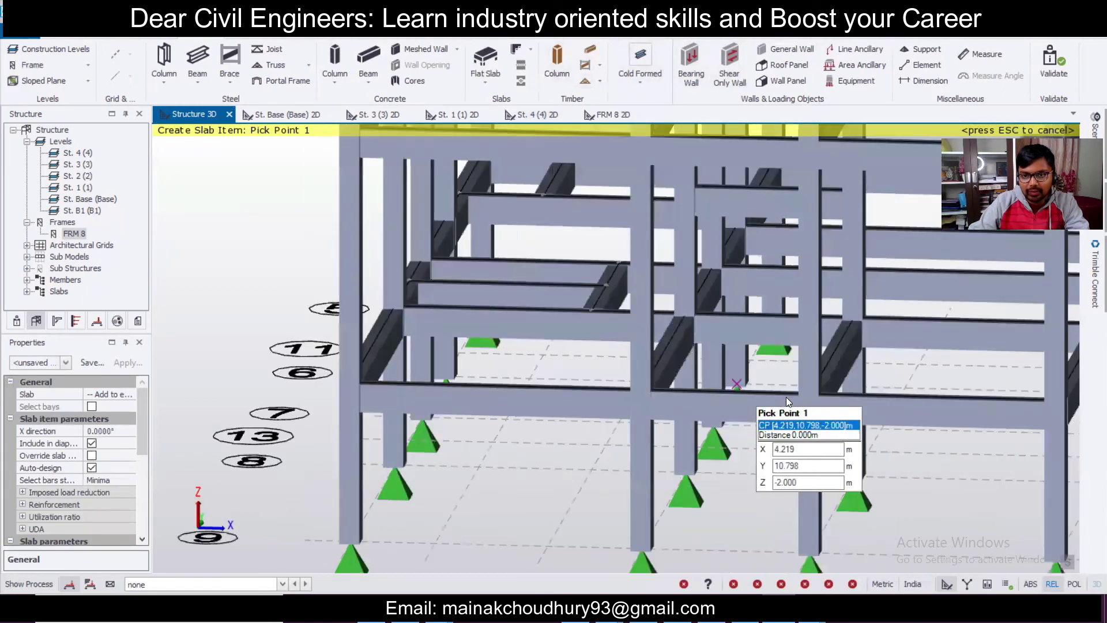
scroll(787, 397, up, 2)
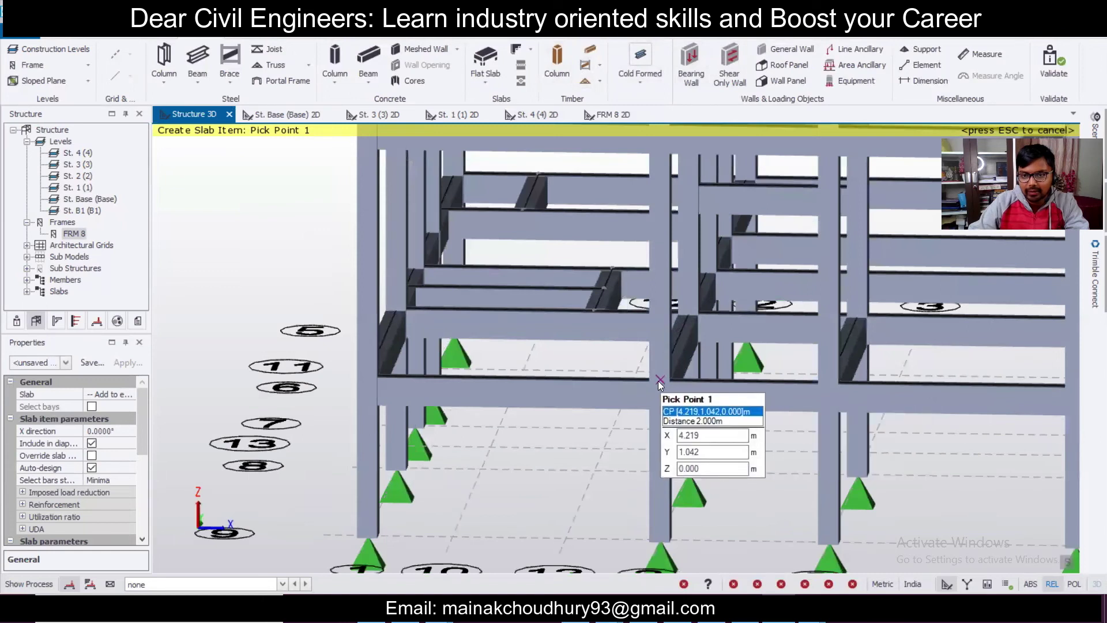
click(749, 385)
scroll(772, 260, up, 3)
scroll(773, 264, down, 3)
scroll(791, 309, up, 3)
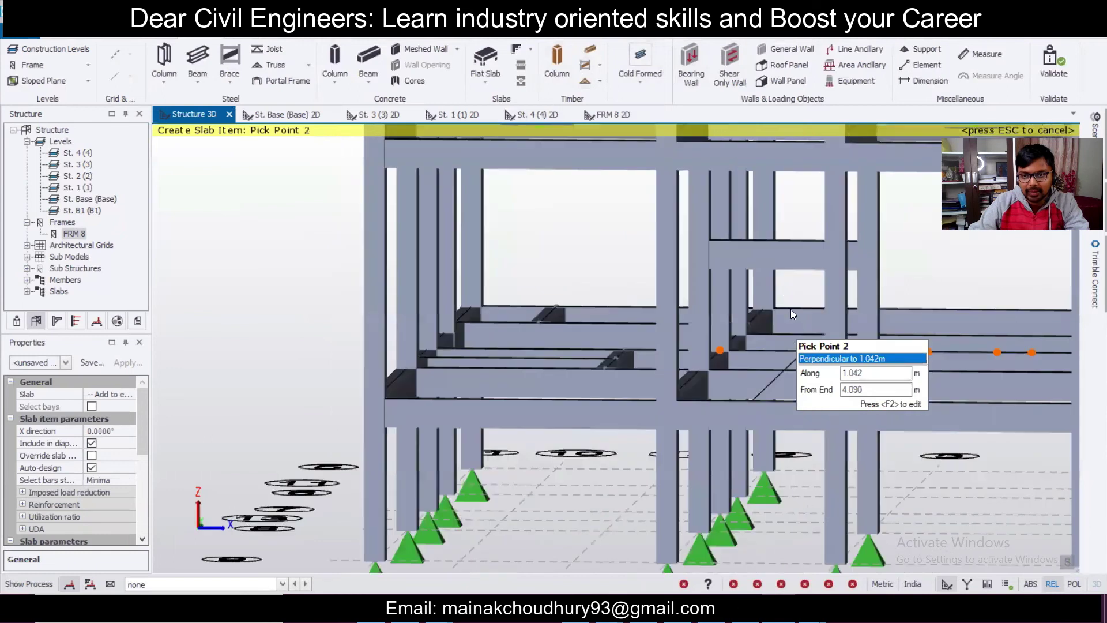
click(786, 240)
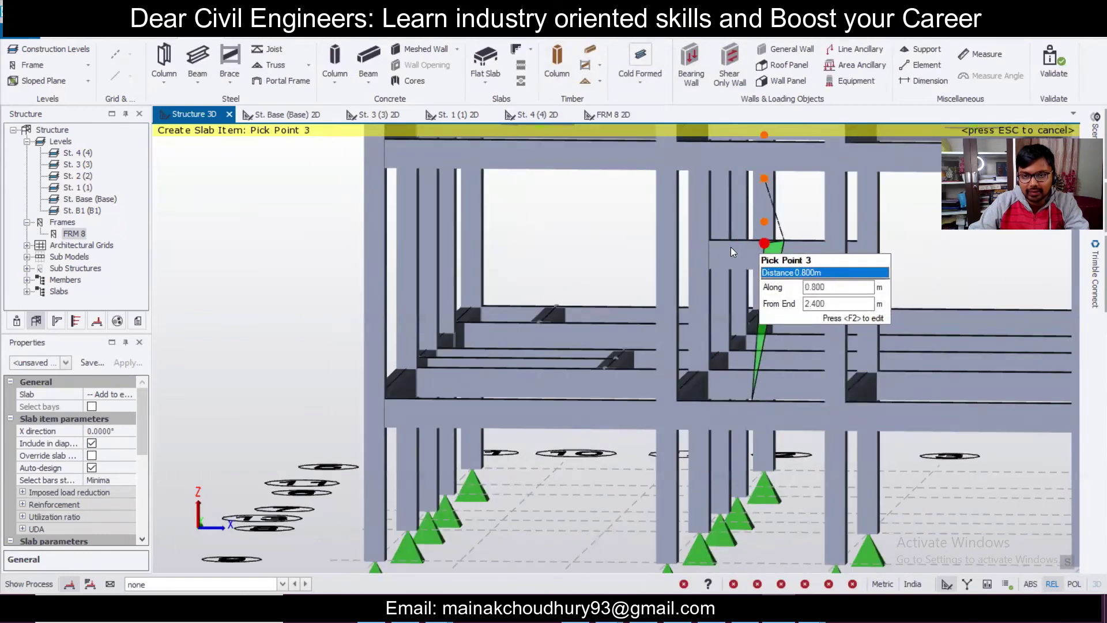
click(697, 244)
click(671, 403)
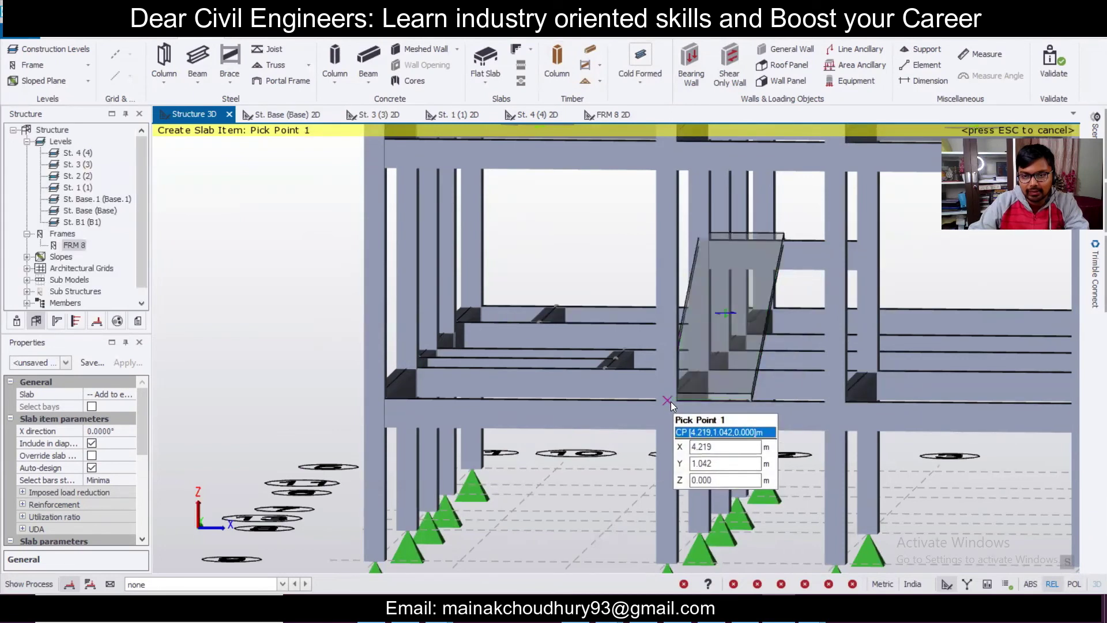
scroll(684, 407, down, 4)
middle_drag(773, 436, 732, 339)
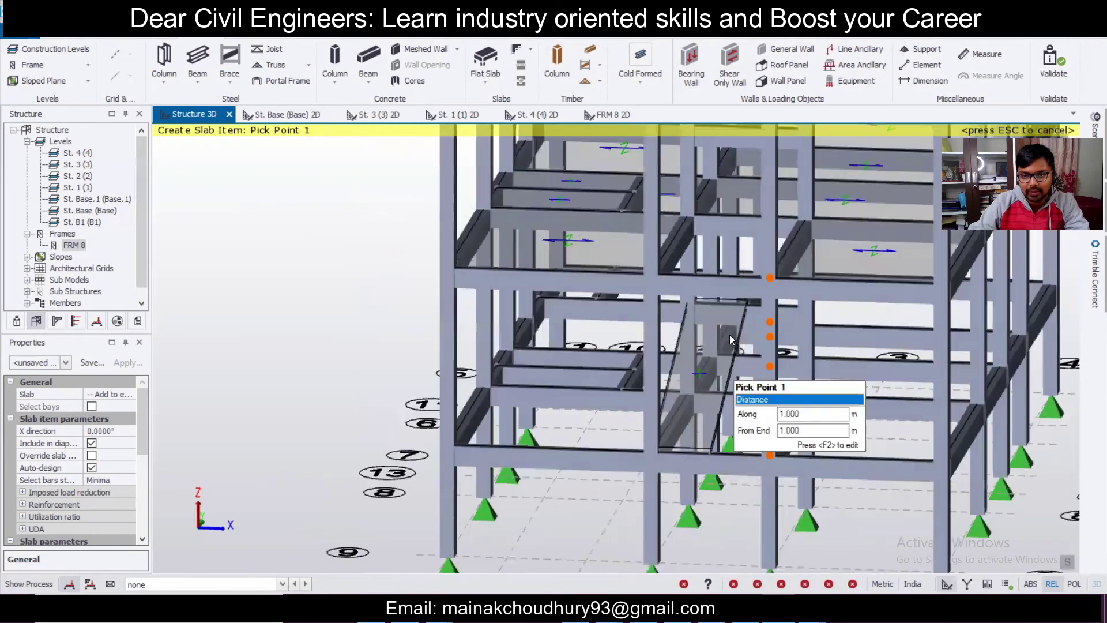
click(749, 304)
middle_drag(694, 291, 548, 327)
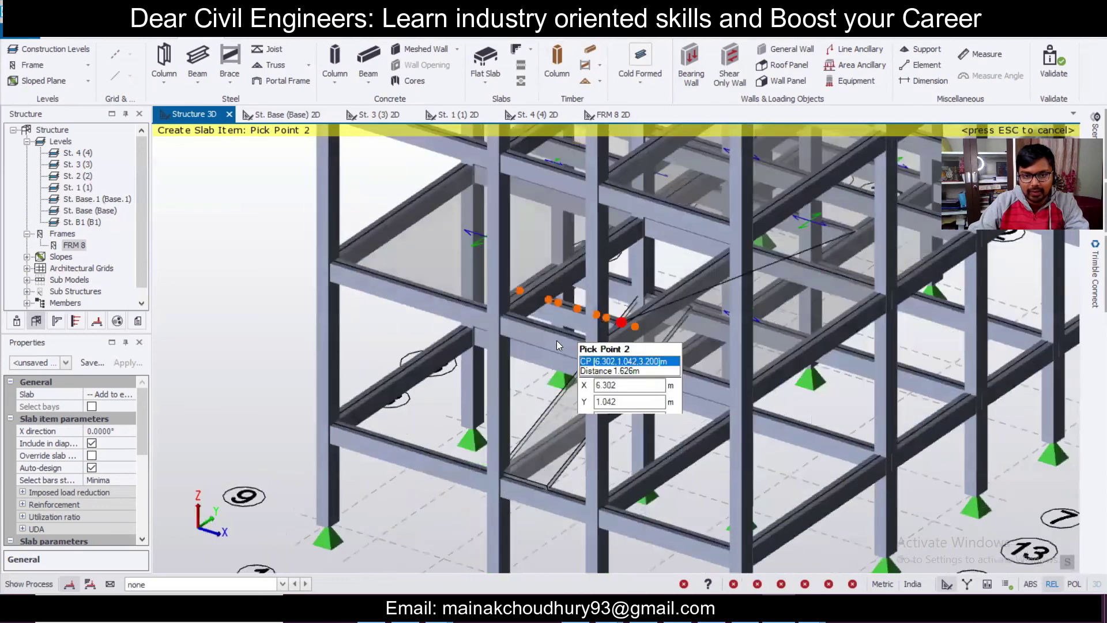
scroll(540, 335, up, 2)
click(627, 346)
key(Escape)
scroll(622, 408, up, 2)
Step: Create an inclined flat slab from the lowest mid-storey beam to the grid 2 half of the level 1 grid 9 beam
middle_drag(621, 409, 801, 392)
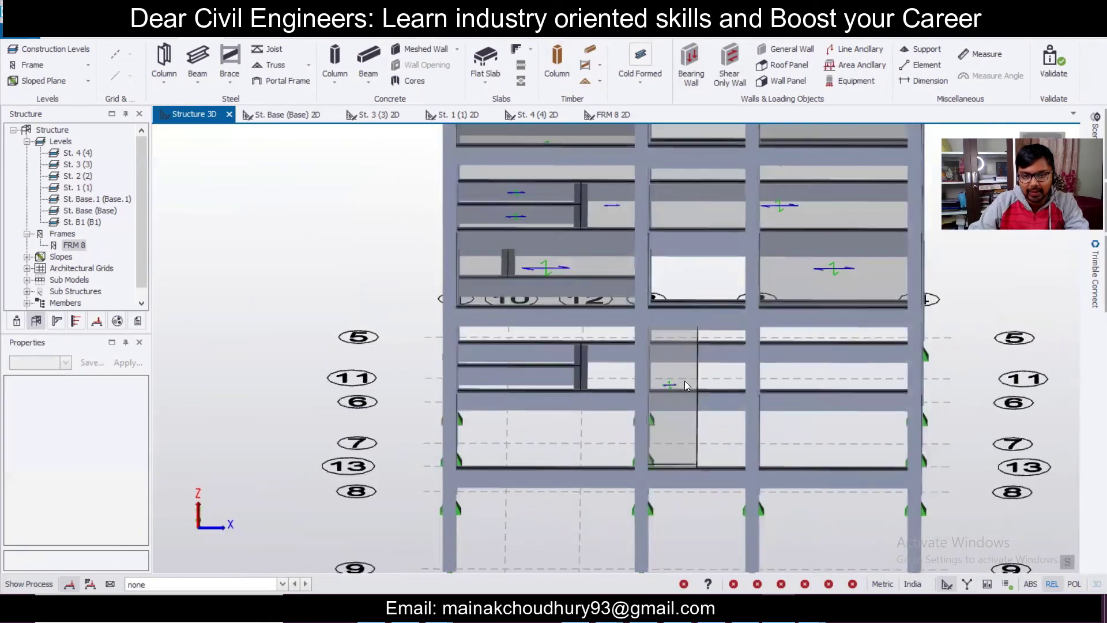
middle_drag(708, 401, 618, 327)
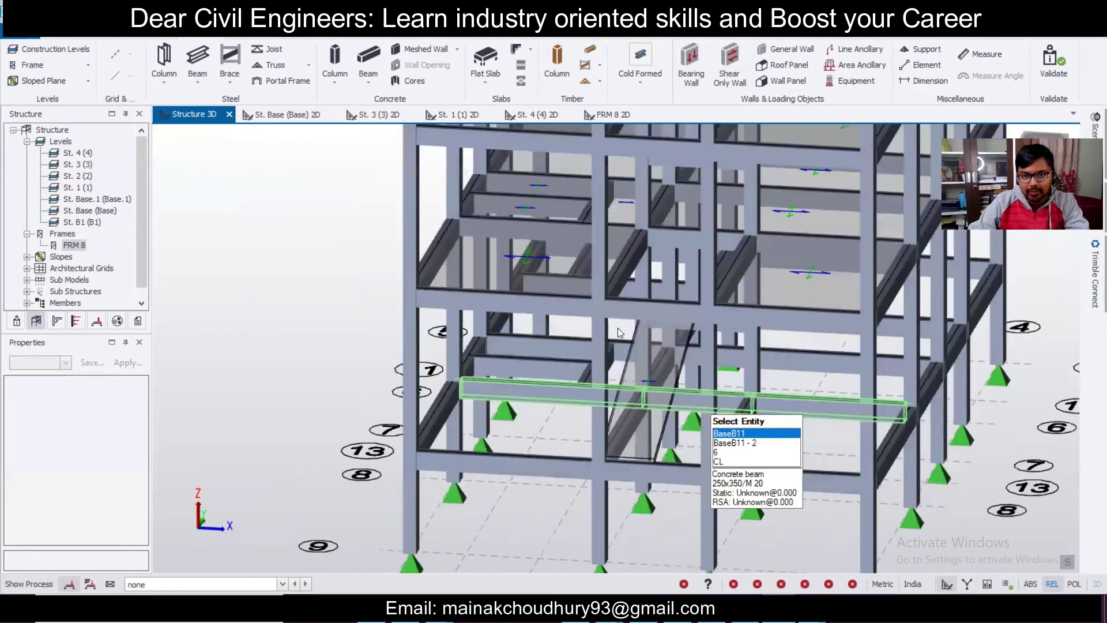
middle_drag(686, 388, 745, 335)
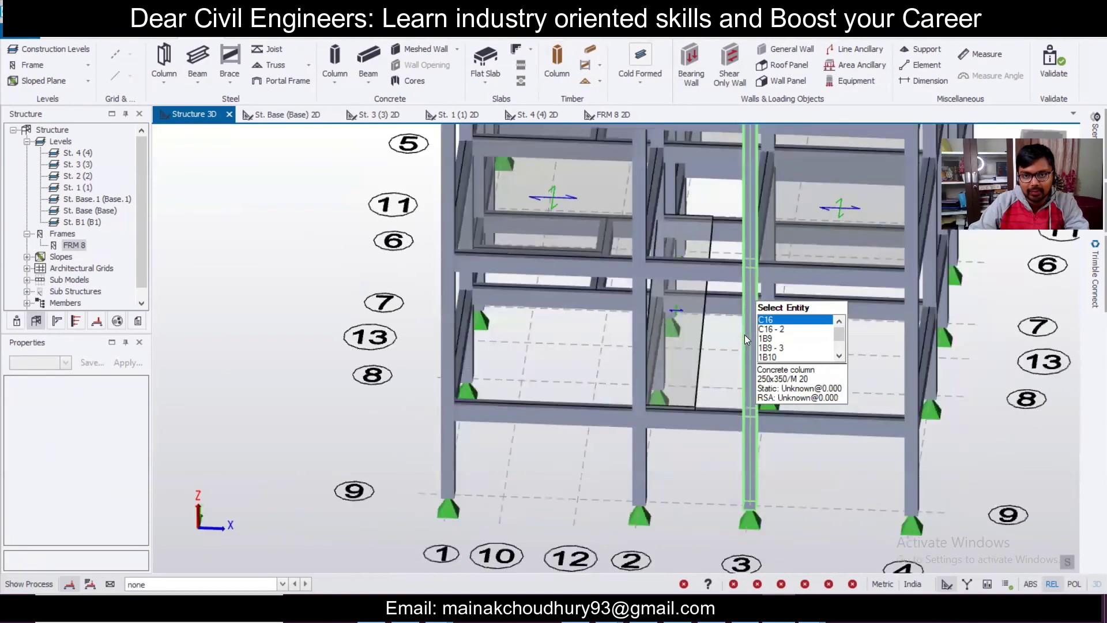
click(494, 61)
click(713, 218)
mouse_move(667, 373)
middle_down()
mouse_move(676, 345)
mouse_move(632, 338)
mouse_move(670, 377)
middle_up()
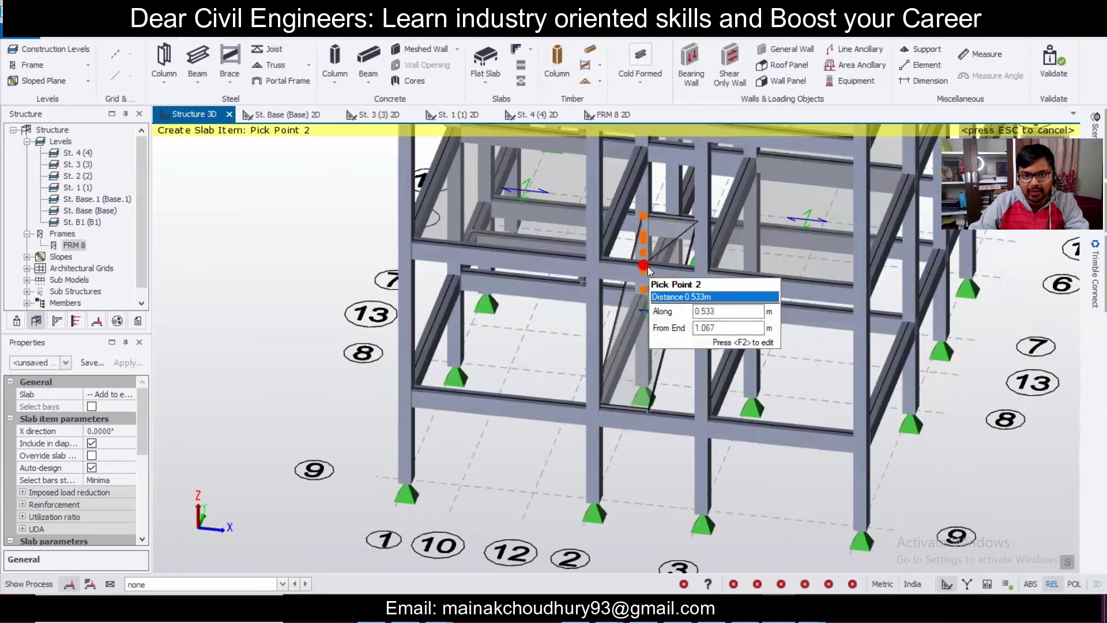
scroll(648, 266, up, 5)
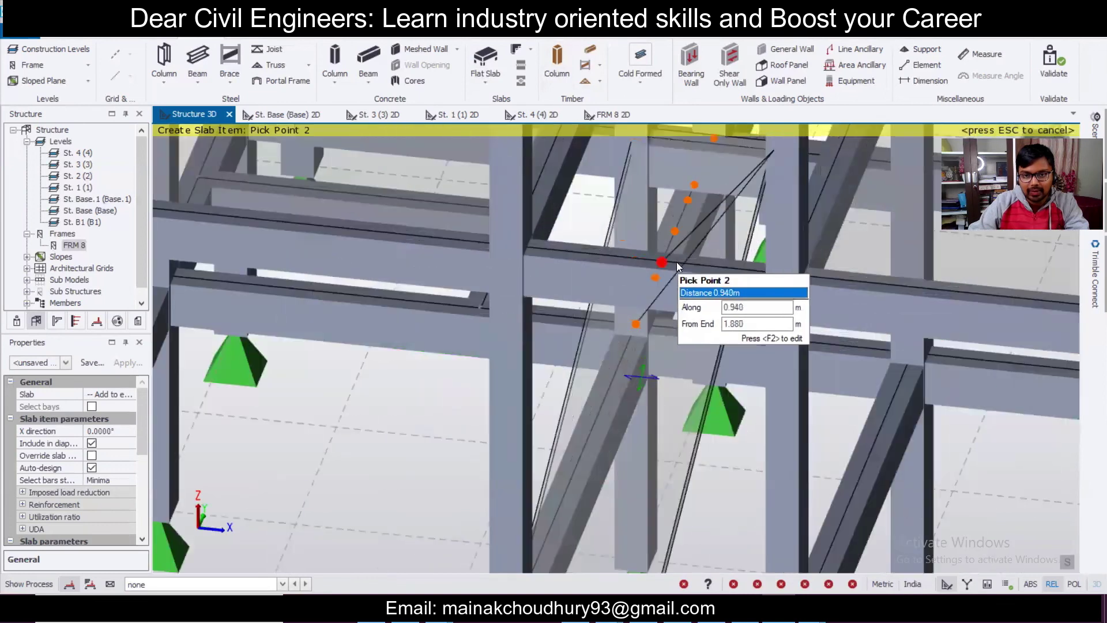
middle_drag(662, 260, 523, 286)
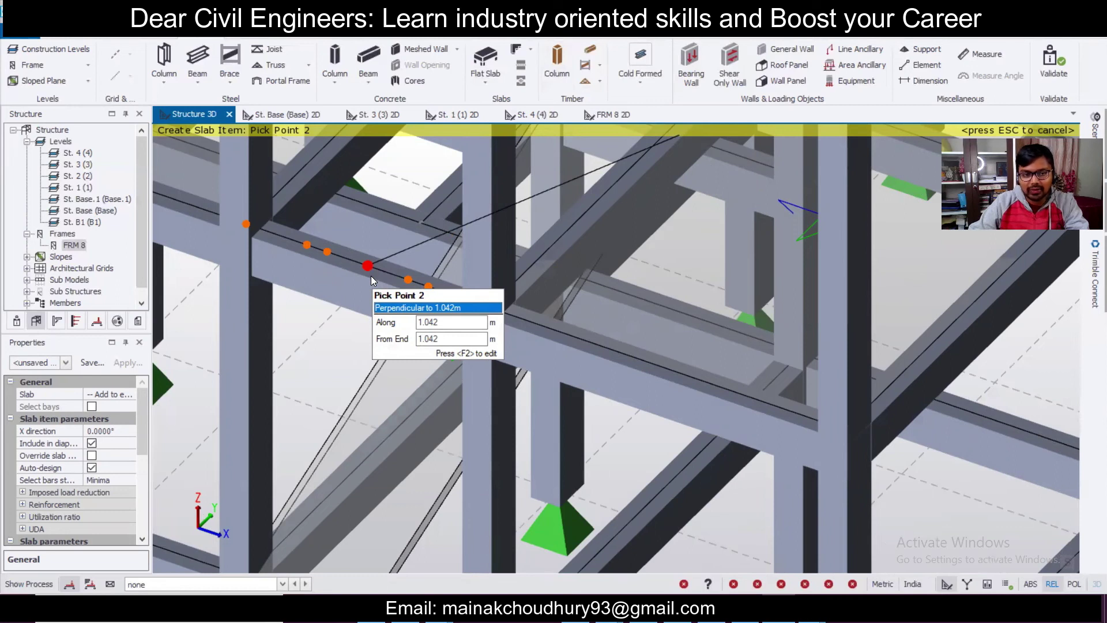
click(371, 275)
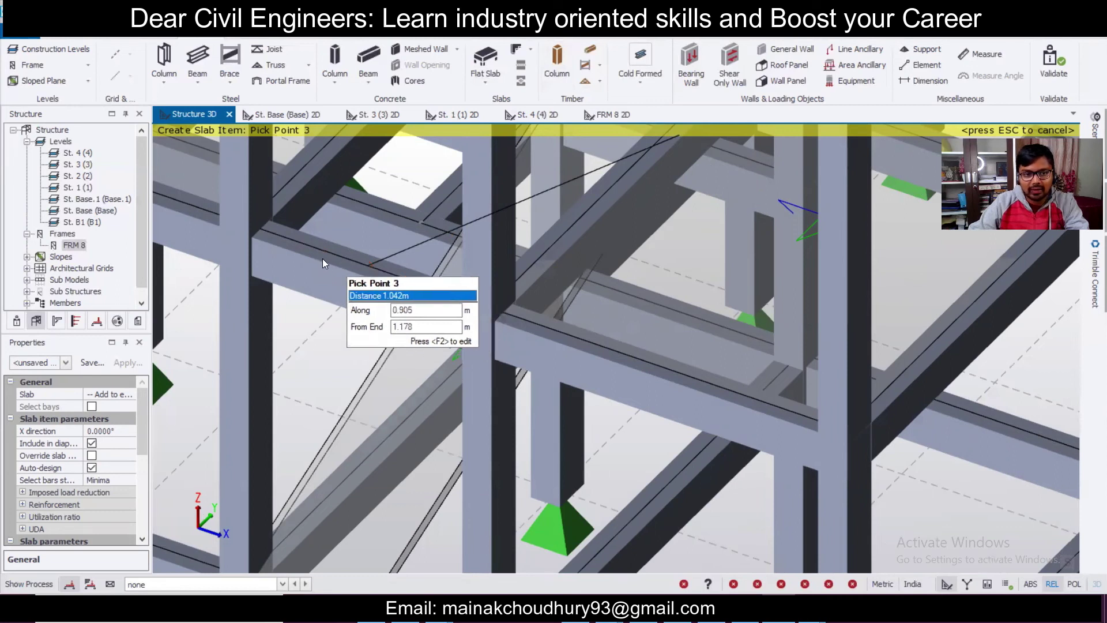
click(247, 225)
scroll(531, 470, up, 3)
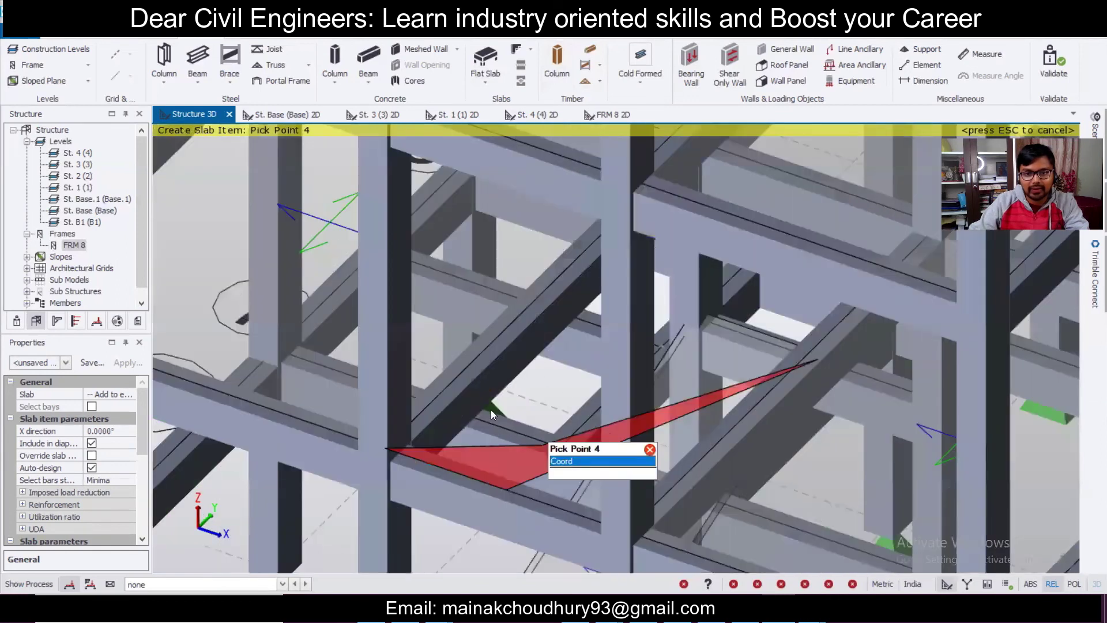
scroll(590, 407, down, 2)
scroll(631, 413, up, 2)
scroll(648, 387, up, 1)
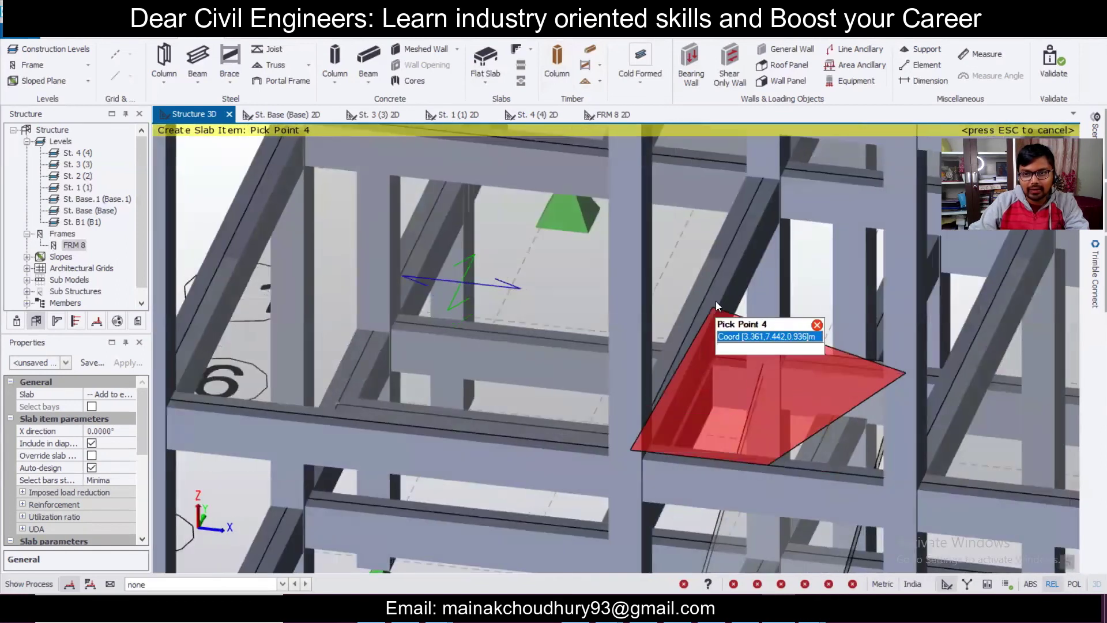
click(776, 355)
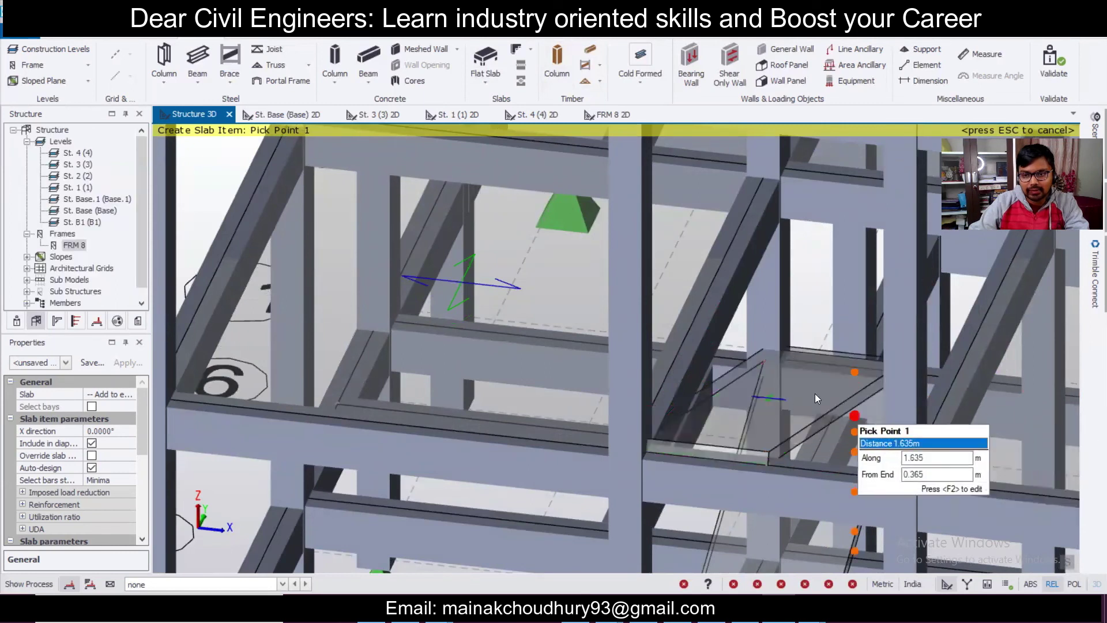
scroll(815, 394, down, 2)
key(Escape)
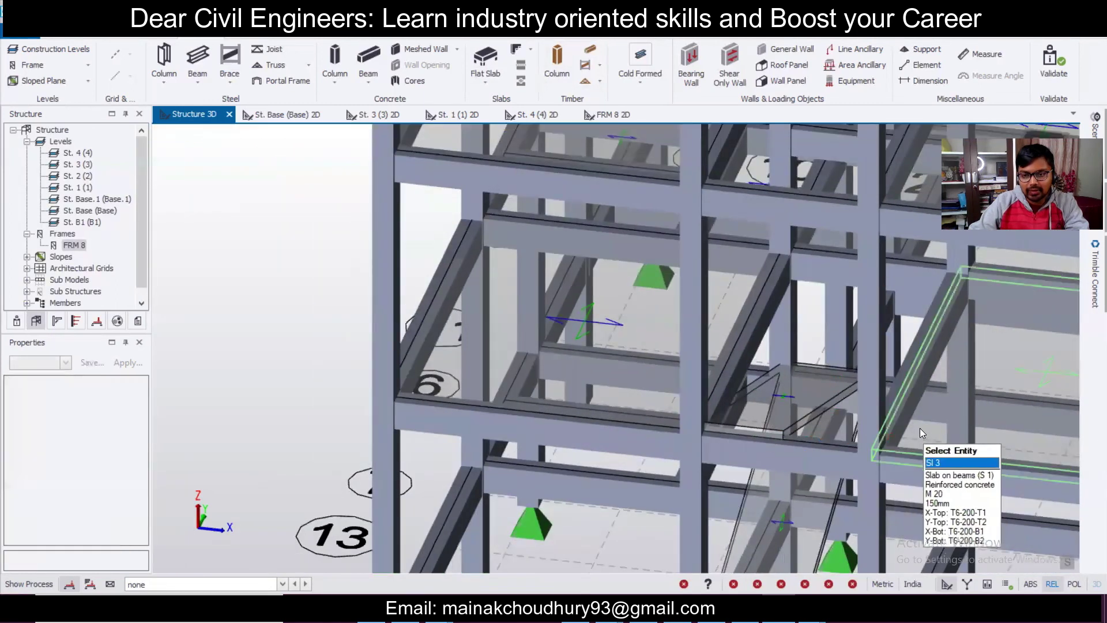
Step: Examine the upper inclined flat slab at the level 1 grid 9 beam and delete it
scroll(804, 372, up, 5)
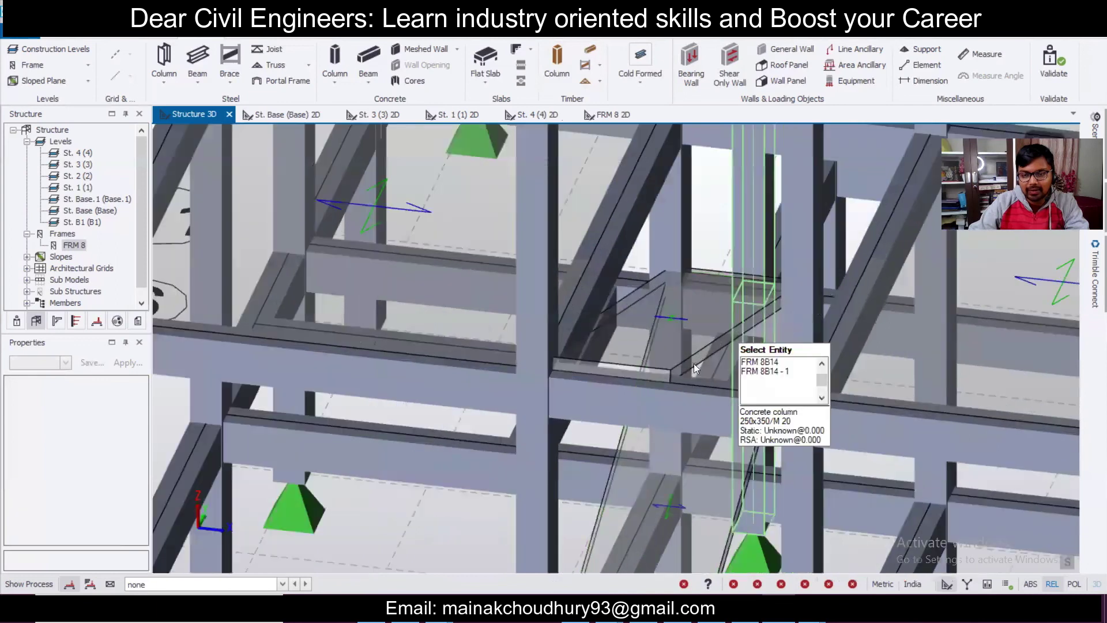
scroll(797, 325, up, 3)
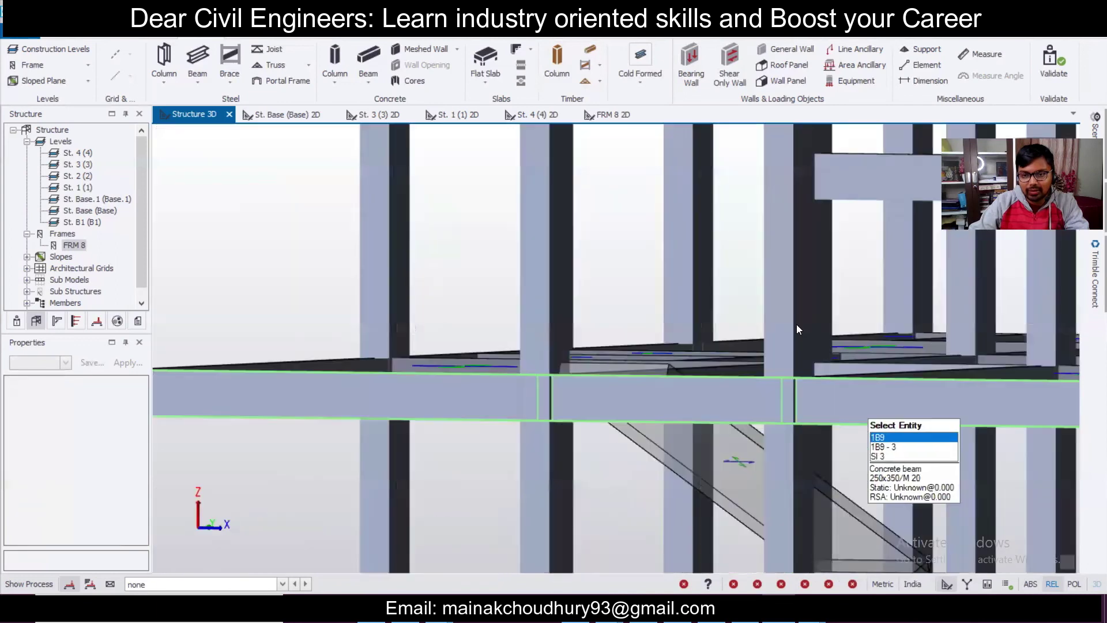
scroll(829, 370, down, 3)
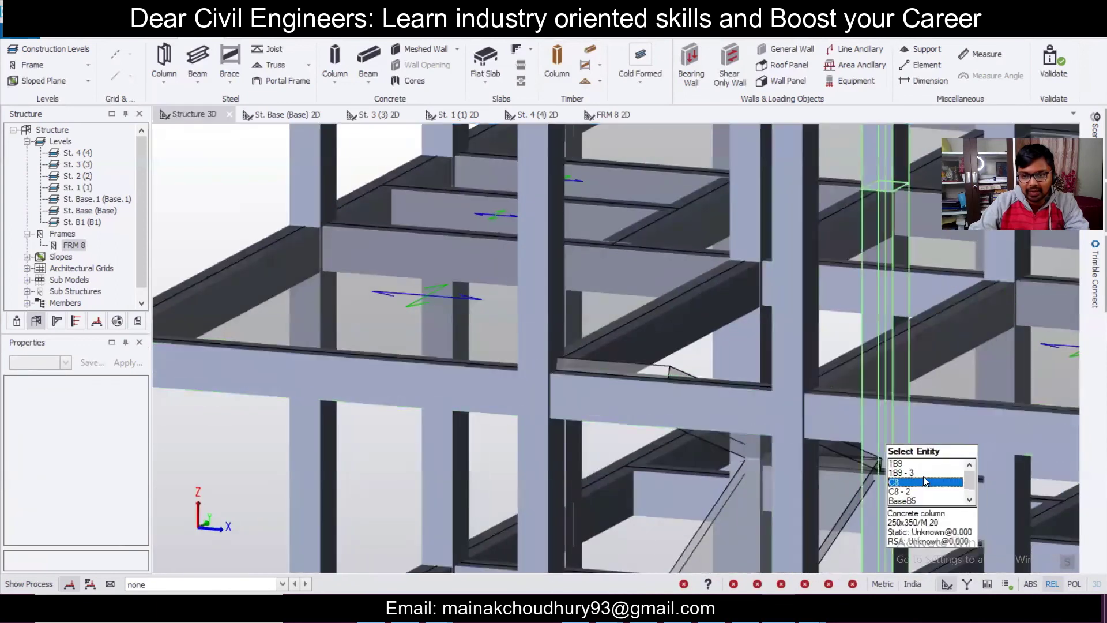
key(alt+Tab)
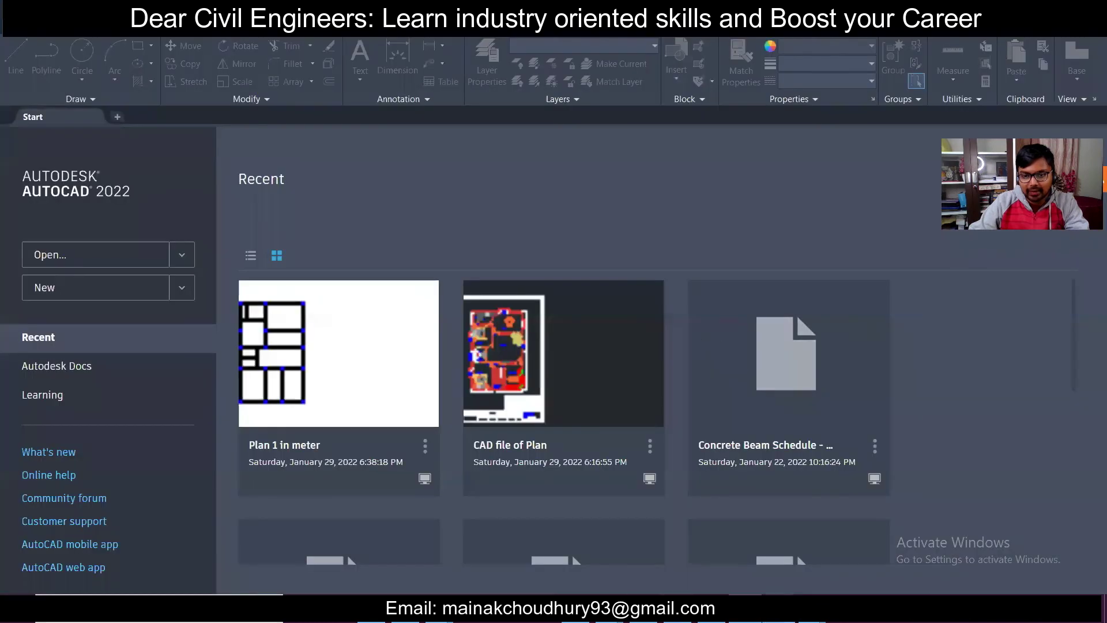
key(alt+Tab)
scroll(708, 491, down, 2)
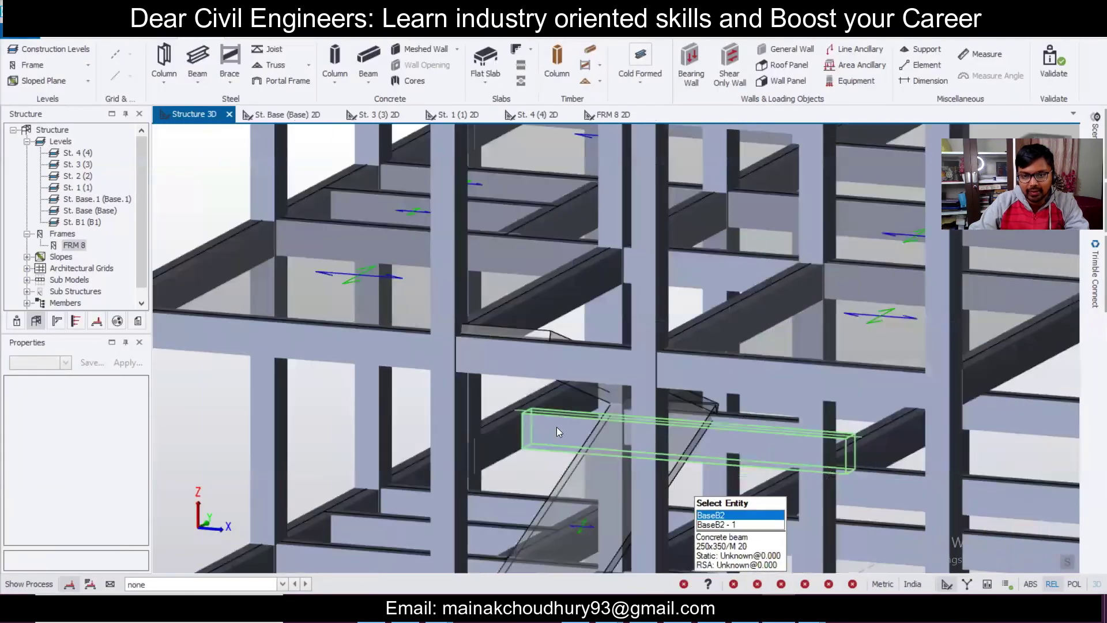
scroll(556, 426, down, 1)
click(531, 320)
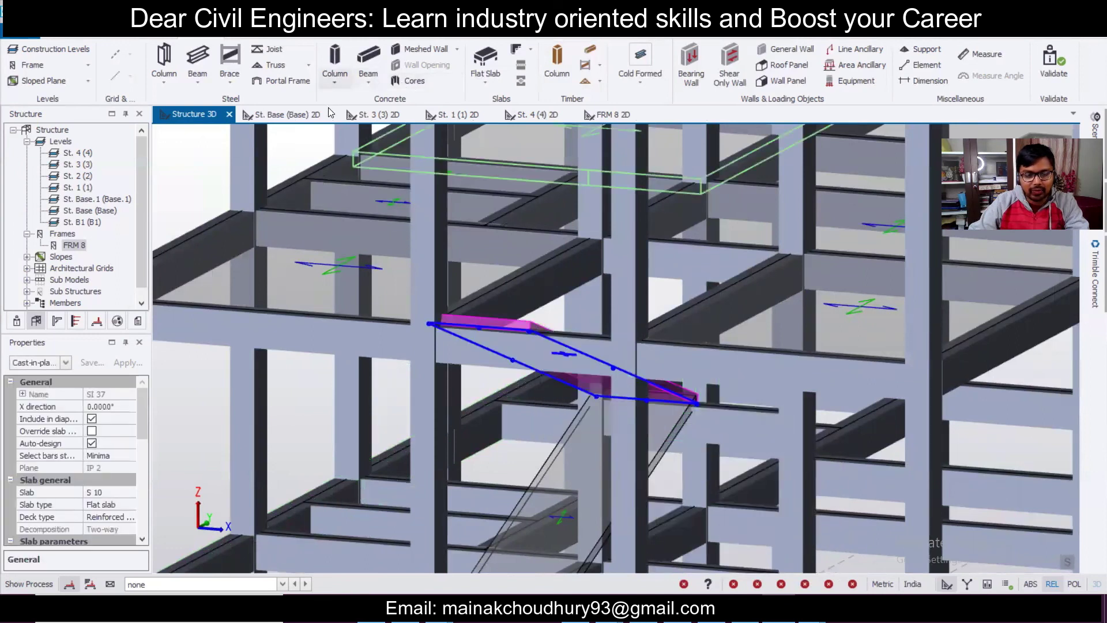
key(Escape)
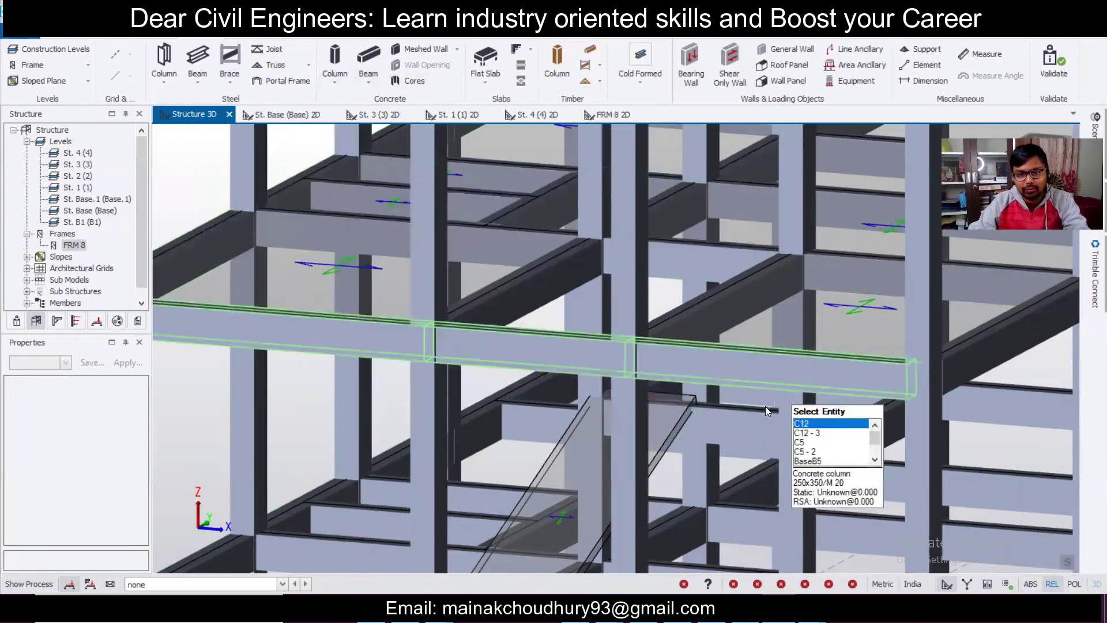
Step: Create an inclined flat slab from the lowest mid-storey beam to the grid 3 half of the level 1 grid 9 beam, and select it
click(485, 58)
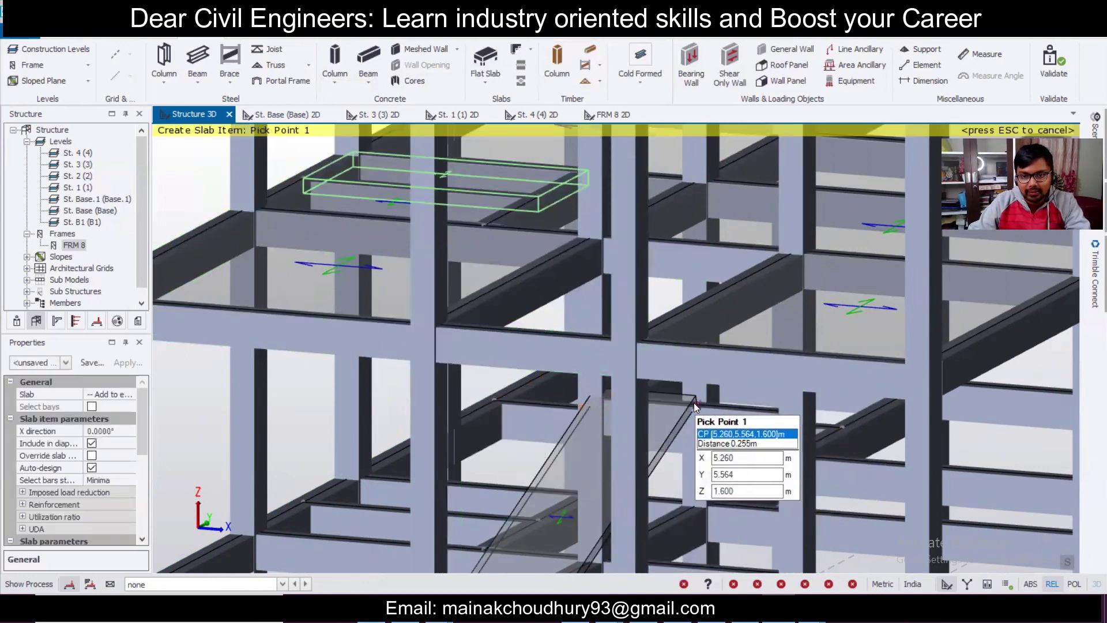
click(694, 402)
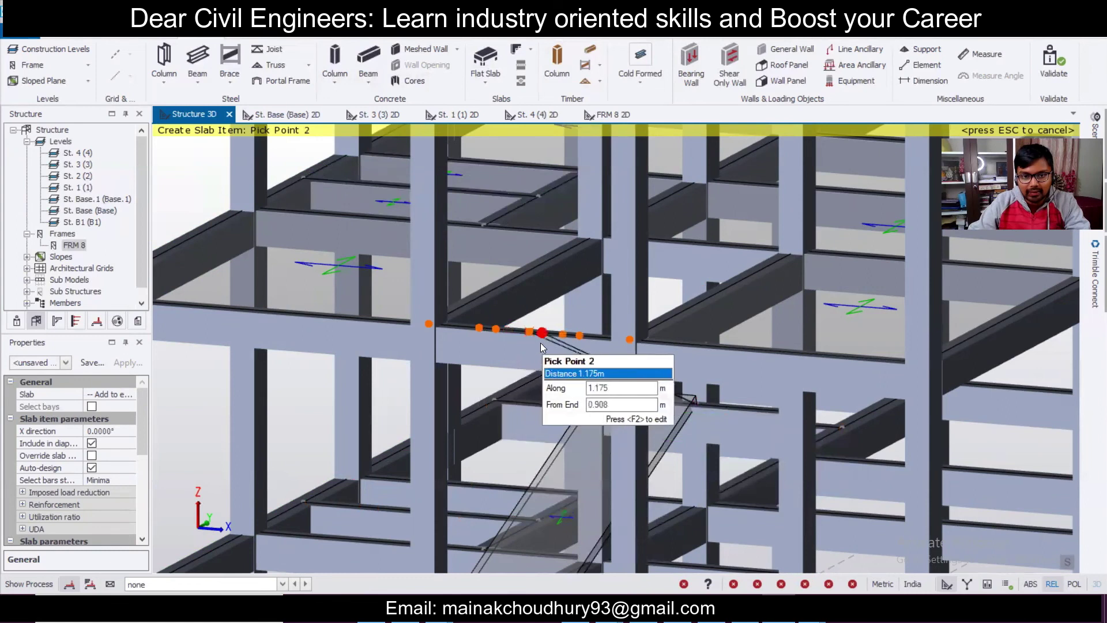
click(535, 338)
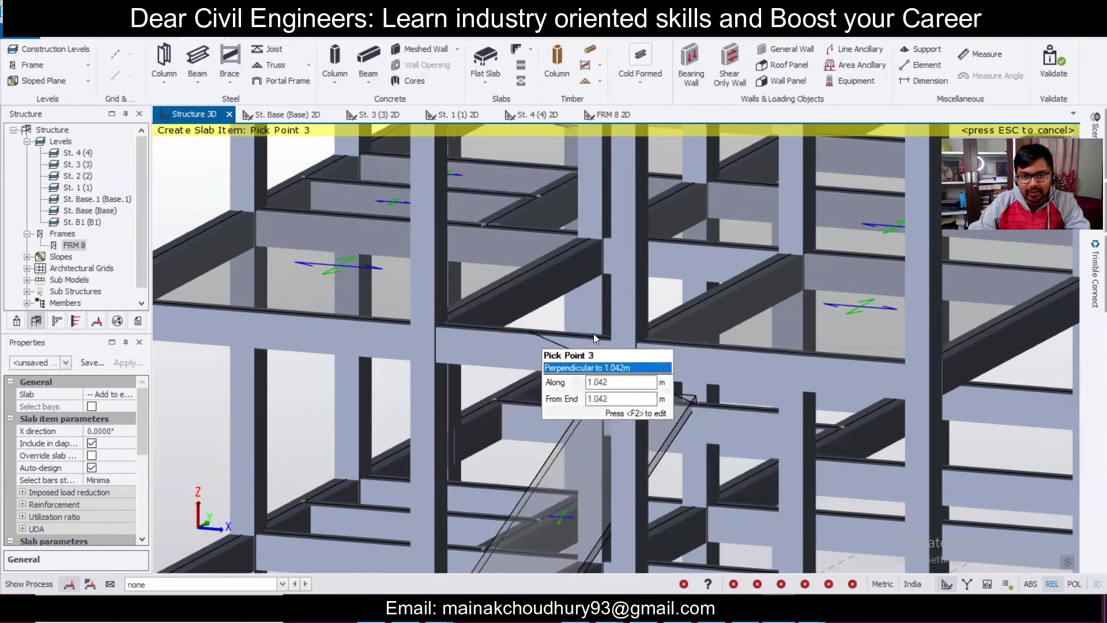
click(635, 342)
shift+middle_drag(871, 496, 689, 484)
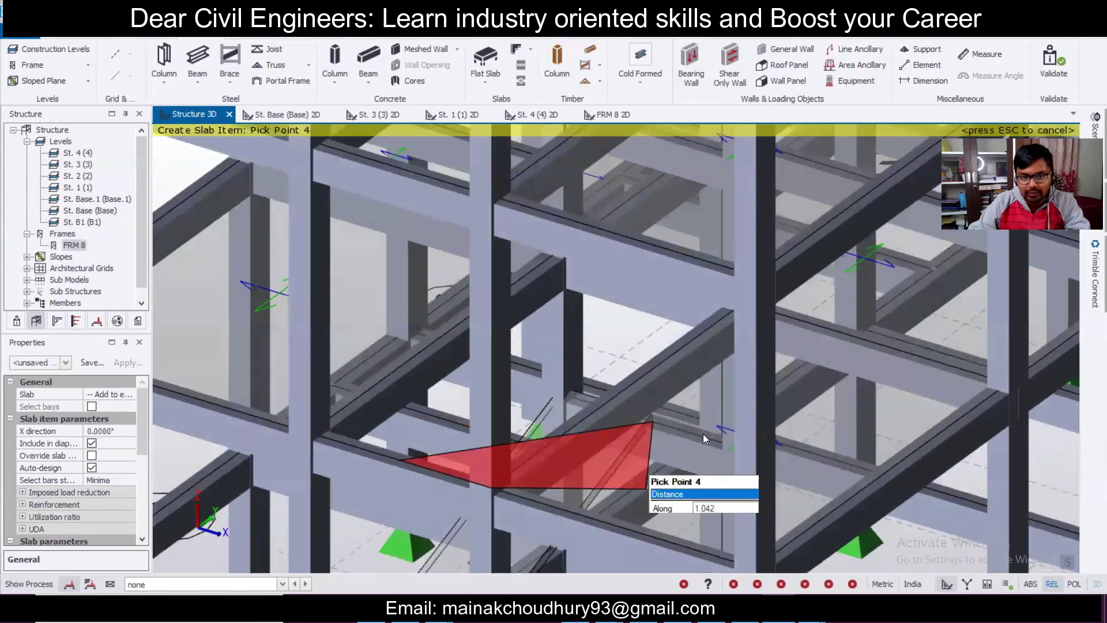
click(738, 451)
shift+middle_drag(649, 508, 738, 445)
key(Escape)
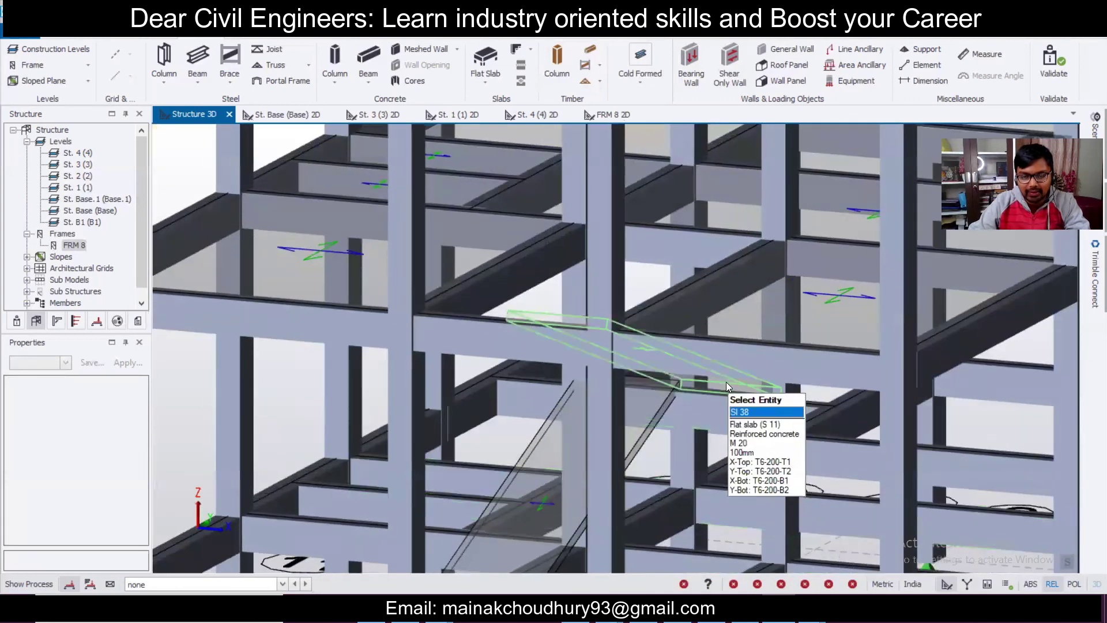
click(726, 382)
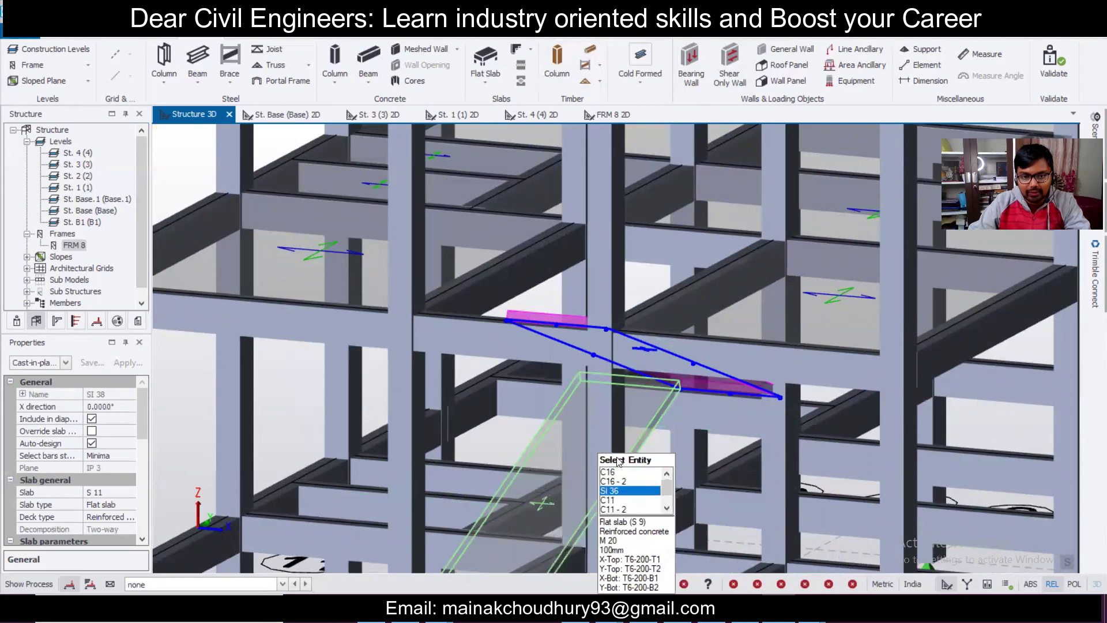
Step: Select both inclined flat slabs between the base level and level 1 and set their diaphragm option to None
click(645, 429)
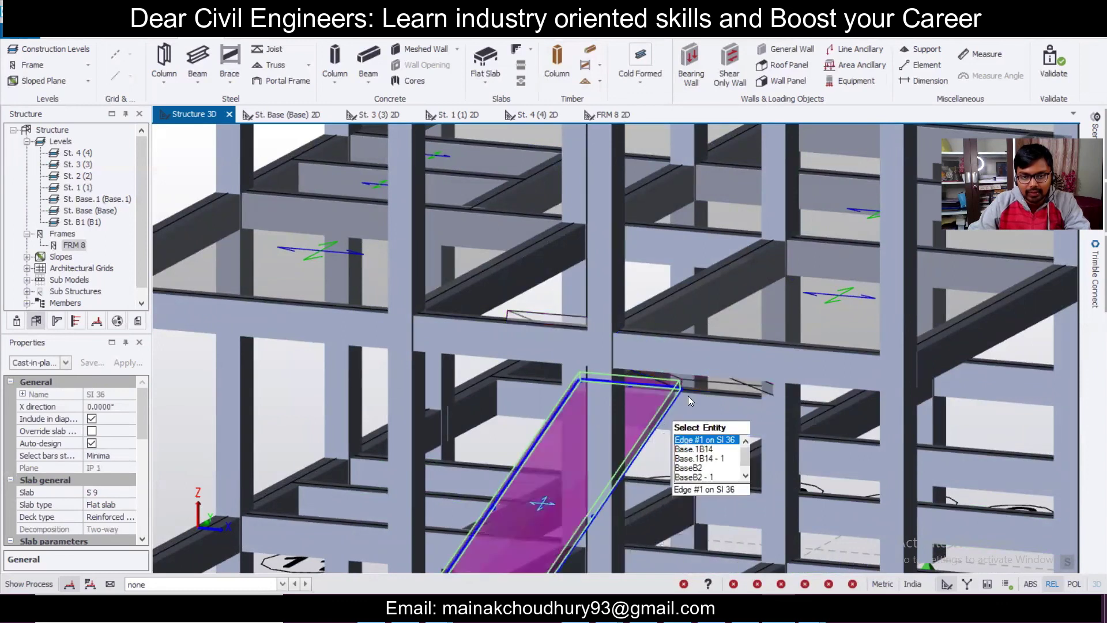
ctrl+click(705, 380)
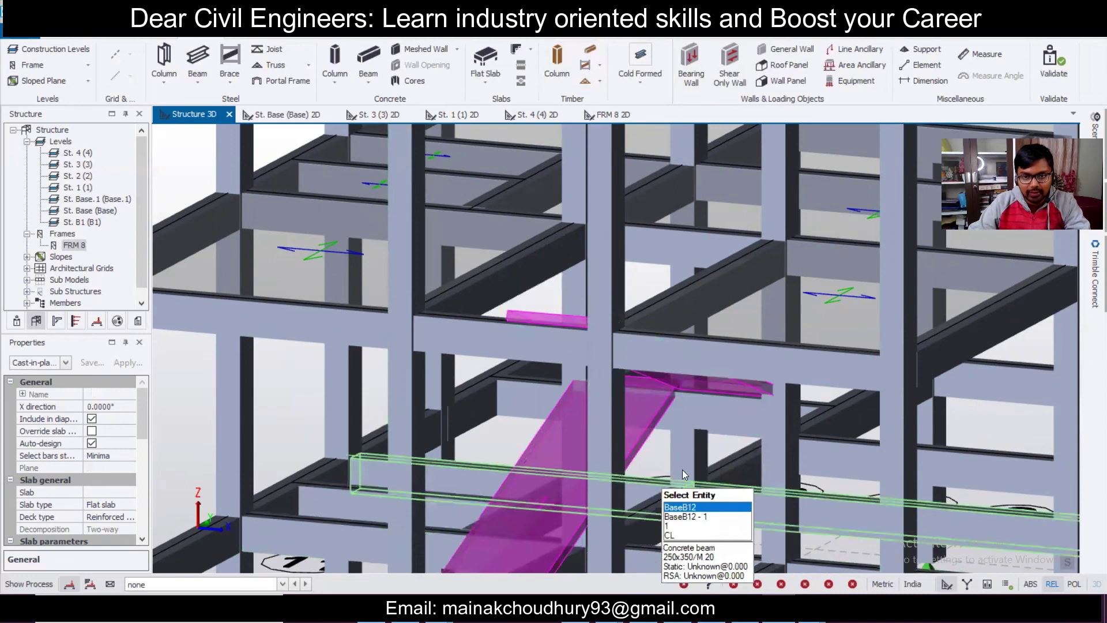
middle_drag(683, 470, 635, 493)
drag(144, 440, 157, 506)
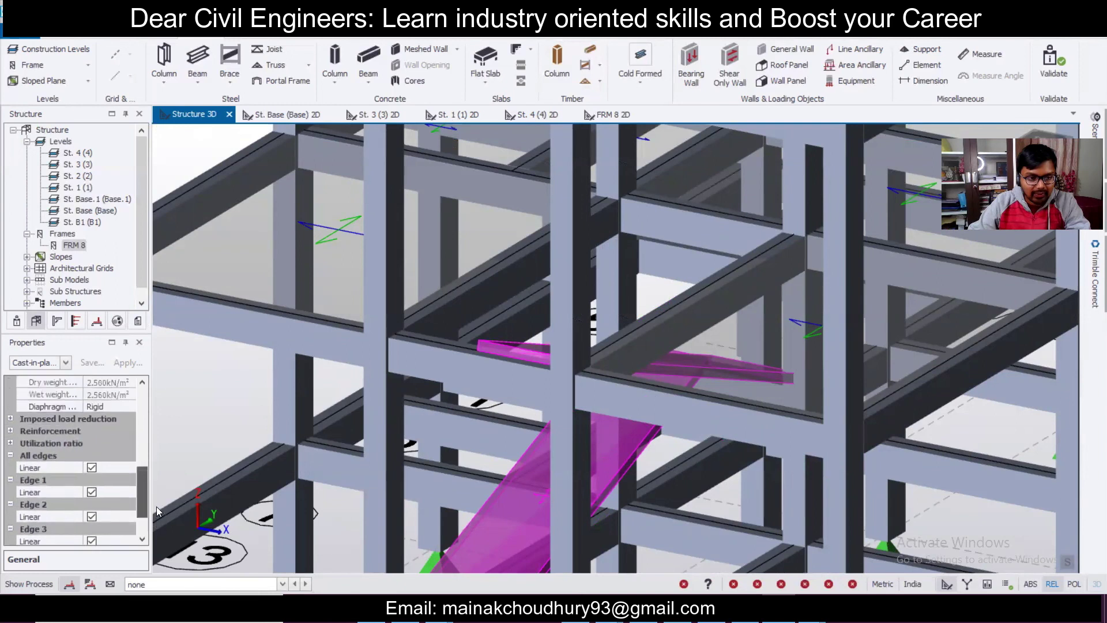
click(115, 407)
click(130, 407)
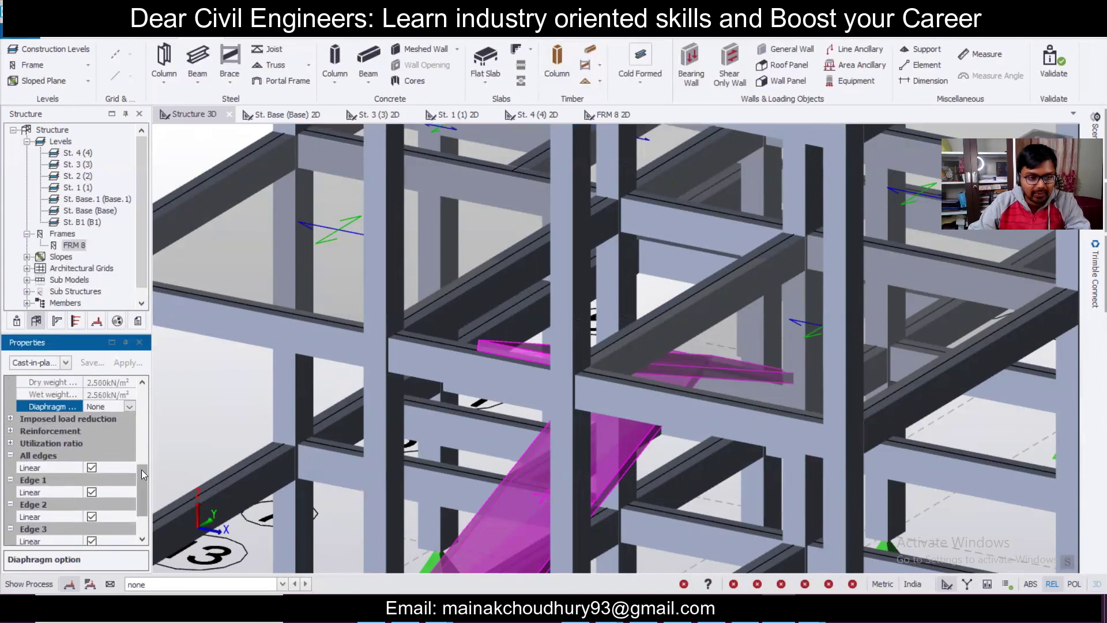
scroll(144, 446, up, 4)
Step: Copy both inclined slabs from the base-level column node at Z 0.000 to the nodes directly above at Z 3.200 m and 6.400 m
mouse_move(548, 381)
scroll(552, 387, down, 2)
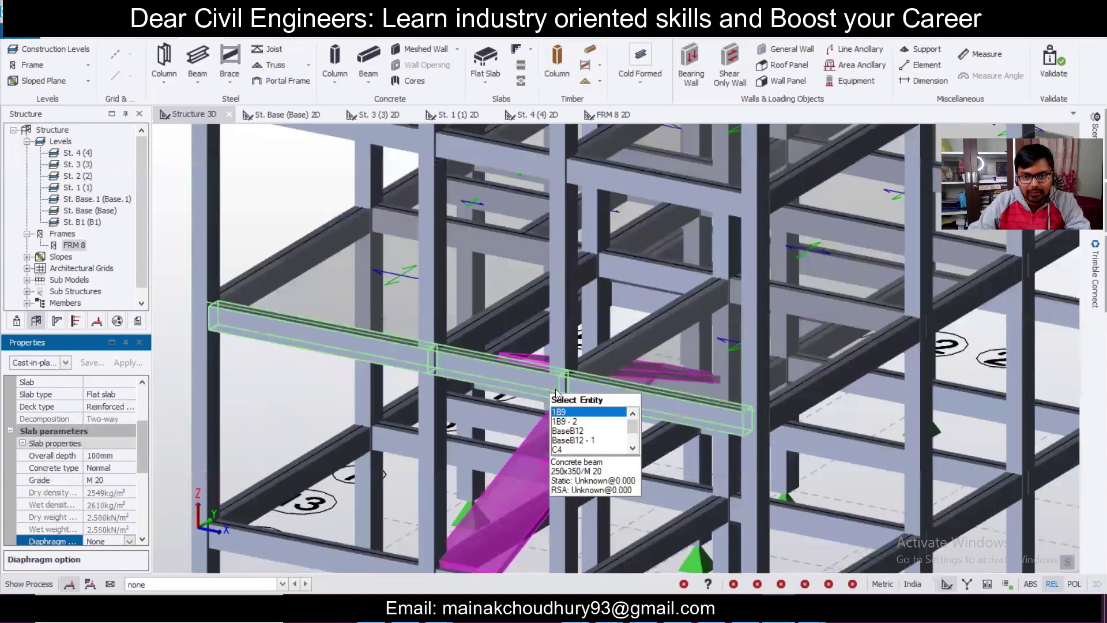
scroll(557, 394, down, 2)
scroll(763, 410, down, 3)
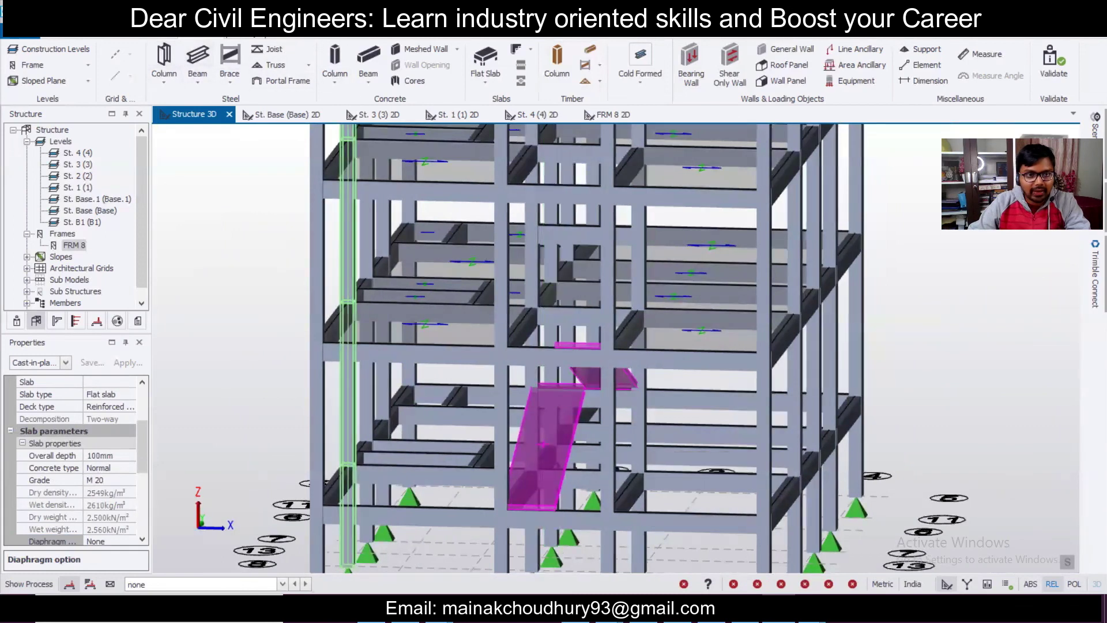
scroll(27, 77, down, 1)
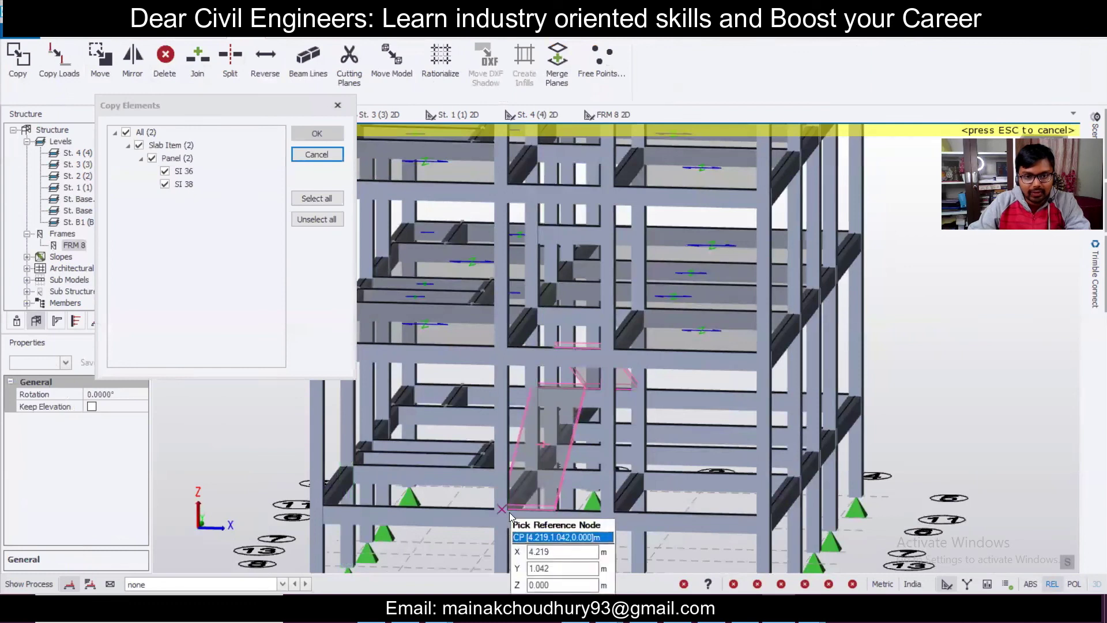
click(510, 512)
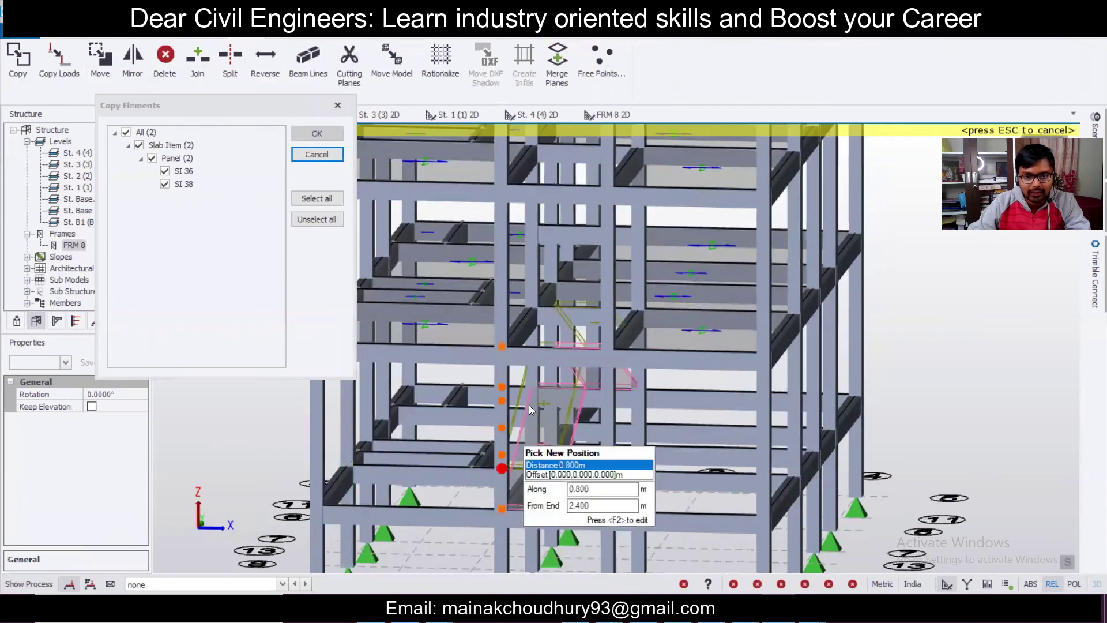
click(507, 346)
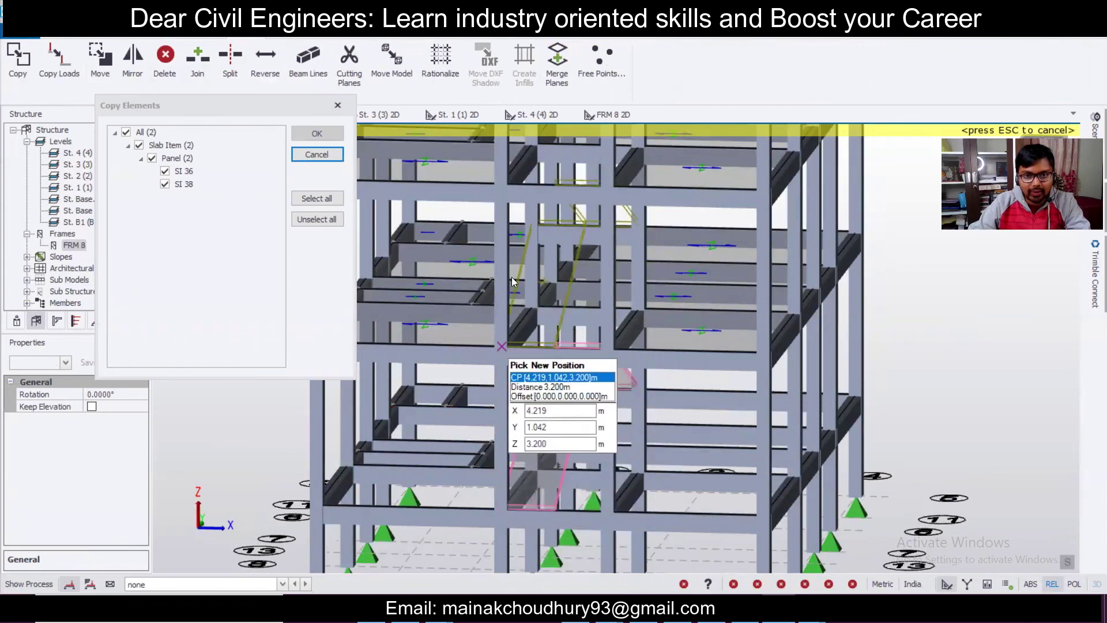
click(497, 184)
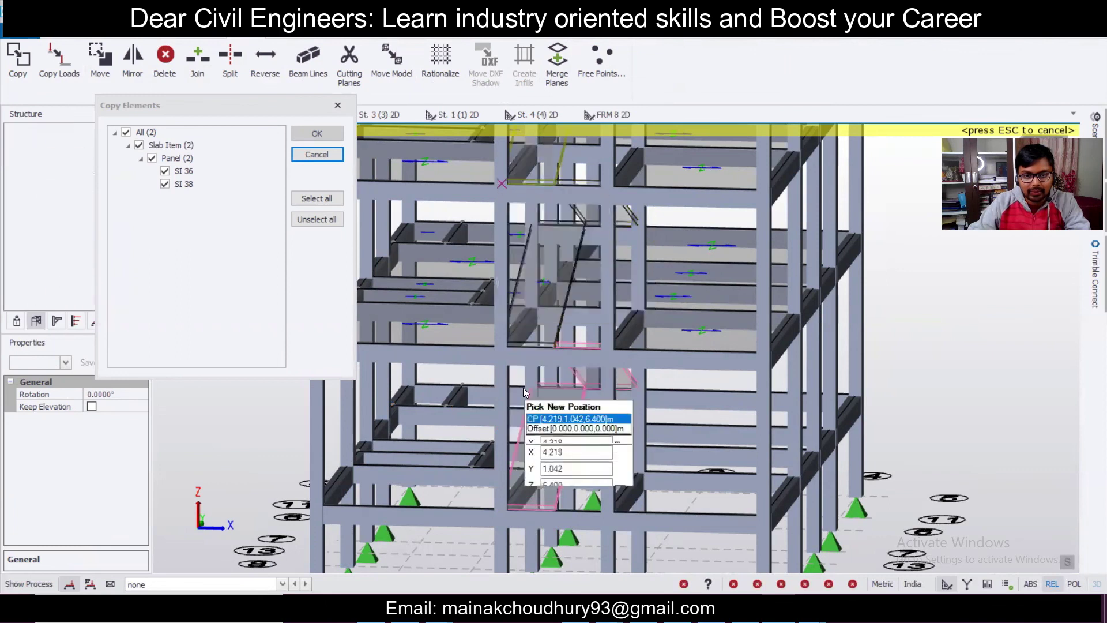
scroll(528, 444, down, 5)
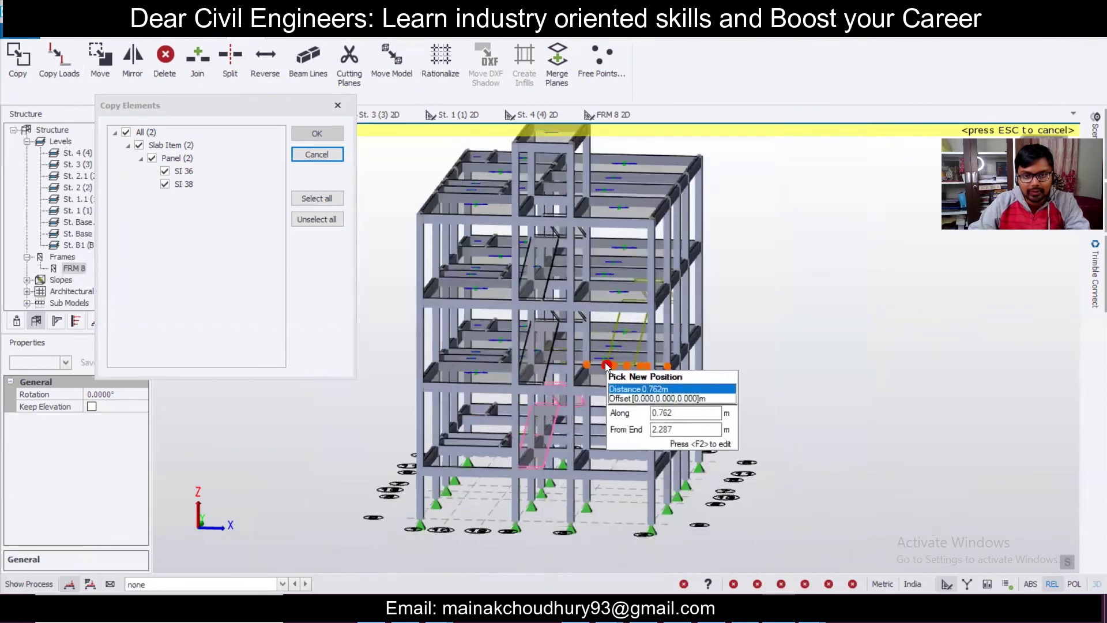
key(Escape)
middle_drag(721, 373, 596, 397)
key(Escape)
Step: Examine the copied inclined slabs from several sides, checking how they meet the mid-storey and floor-level beams
scroll(645, 398, up, 8)
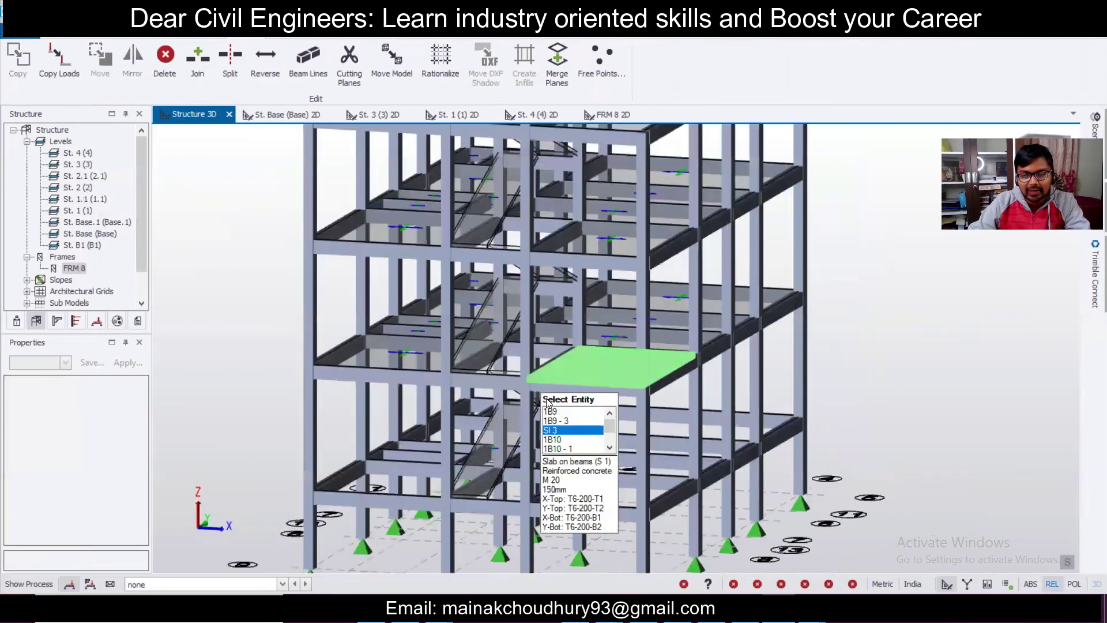
scroll(620, 450, down, 2)
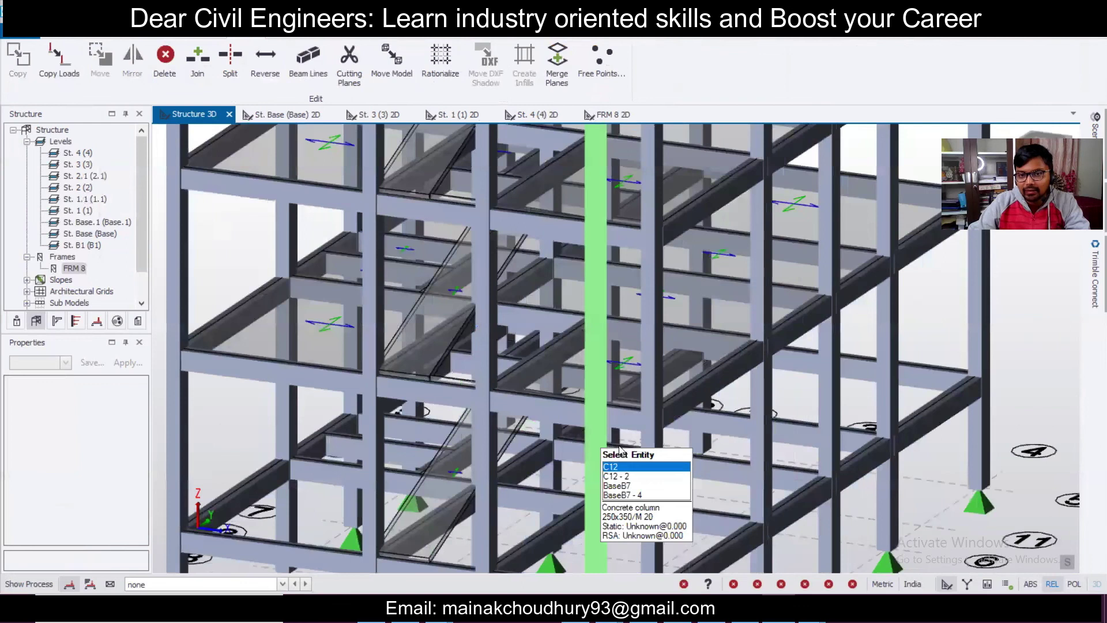
middle_drag(775, 445, 927, 420)
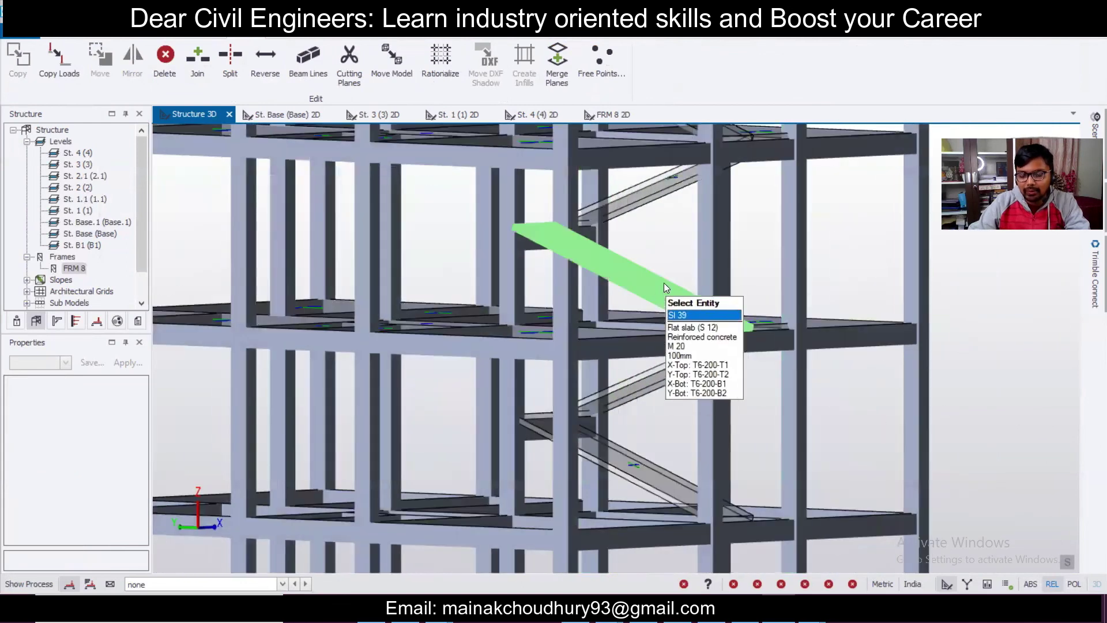
scroll(666, 291, down, 3)
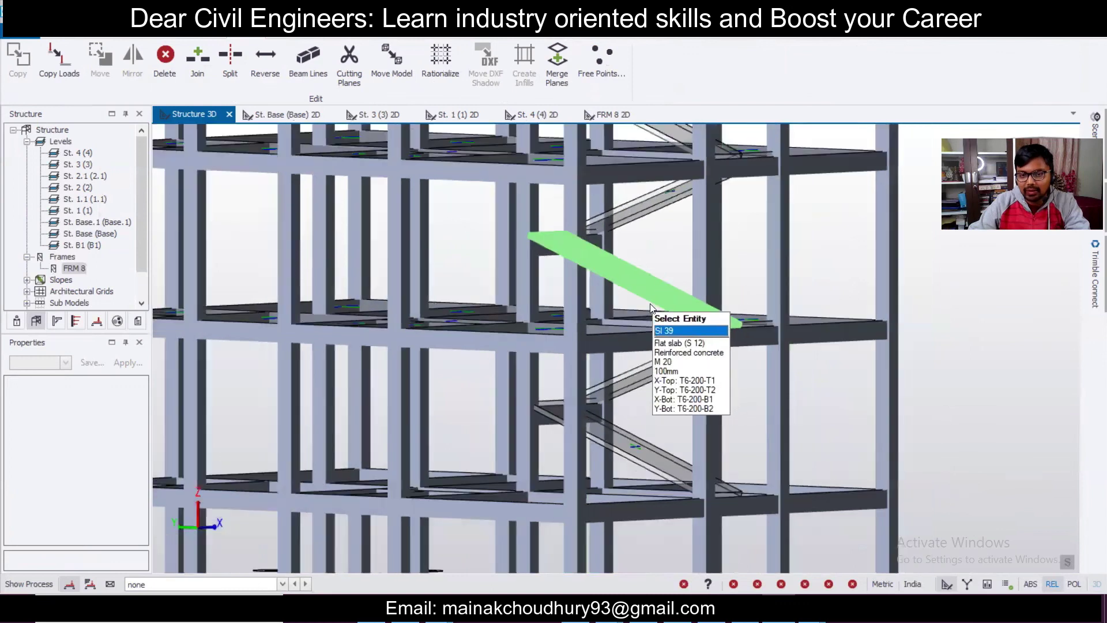
scroll(652, 307, down, 3)
middle_drag(652, 307, 823, 285)
middle_drag(783, 333, 594, 224)
scroll(596, 229, up, 3)
scroll(623, 199, up, 3)
middle_drag(610, 272, 676, 326)
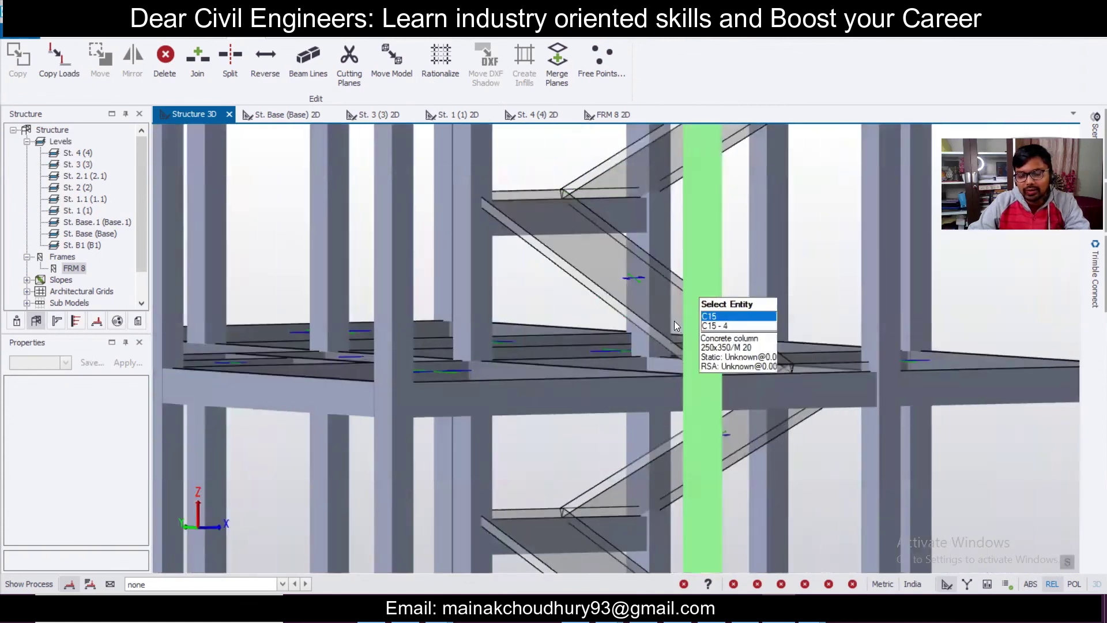
scroll(648, 324, down, 8)
middle_drag(857, 358, 358, 368)
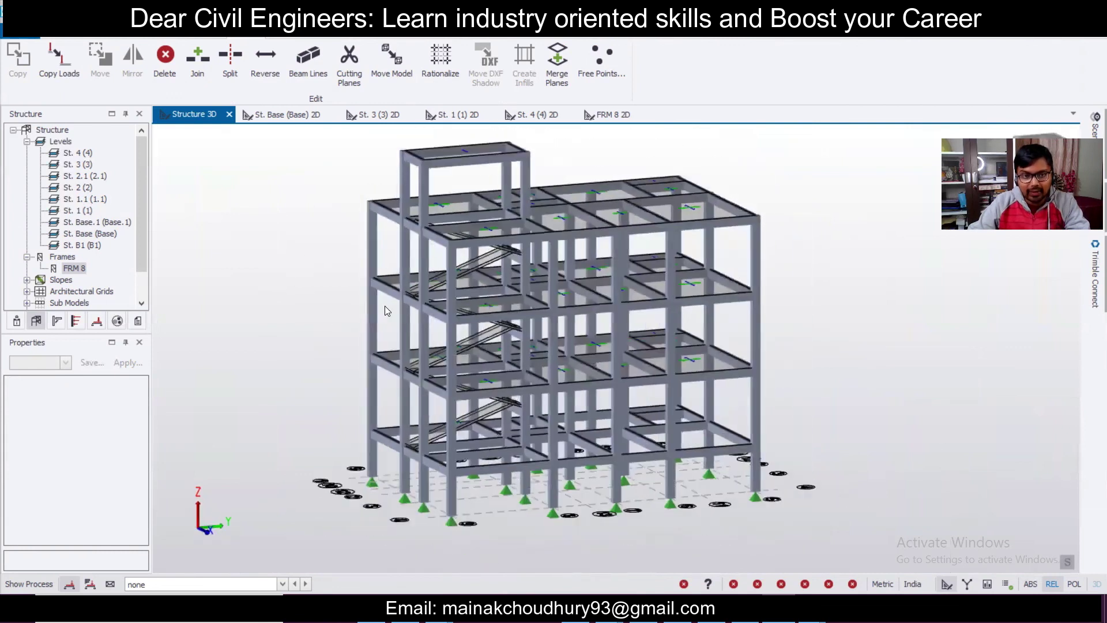
scroll(386, 311, down, 1)
Step: Validate the whole structural model and view the building from the stair side
click(62, 39)
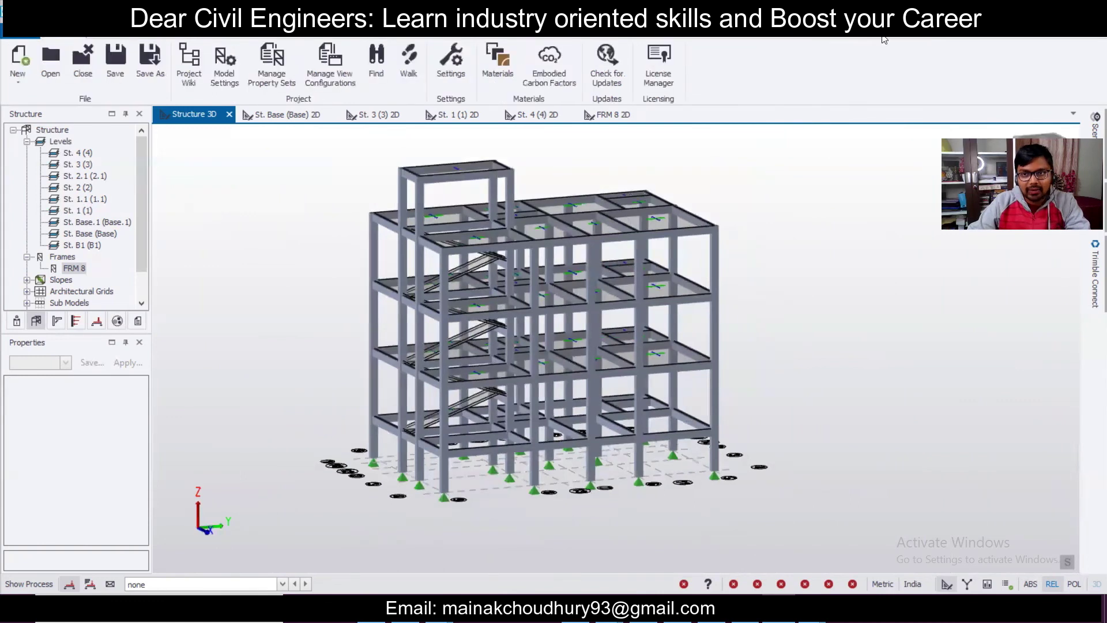
click(198, 39)
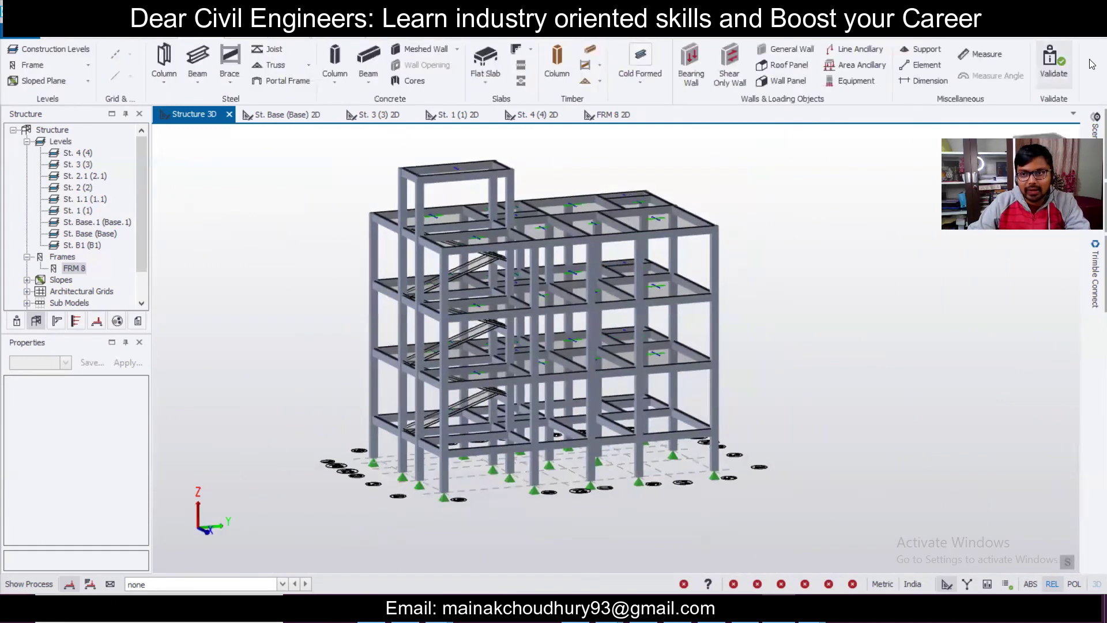
click(1060, 62)
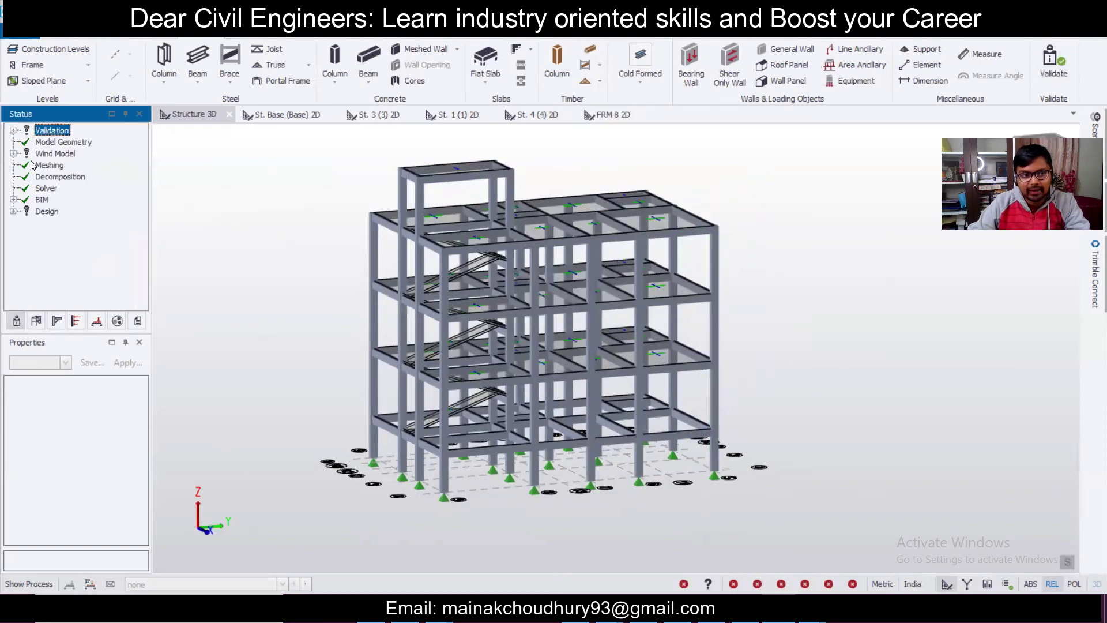
middle_drag(483, 468, 676, 496)
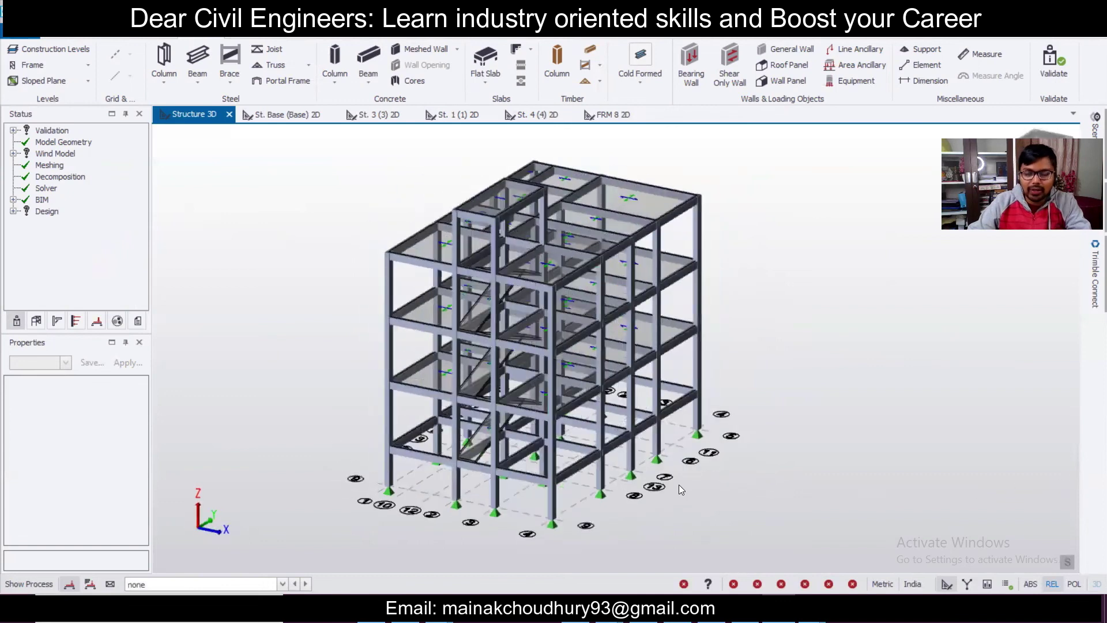